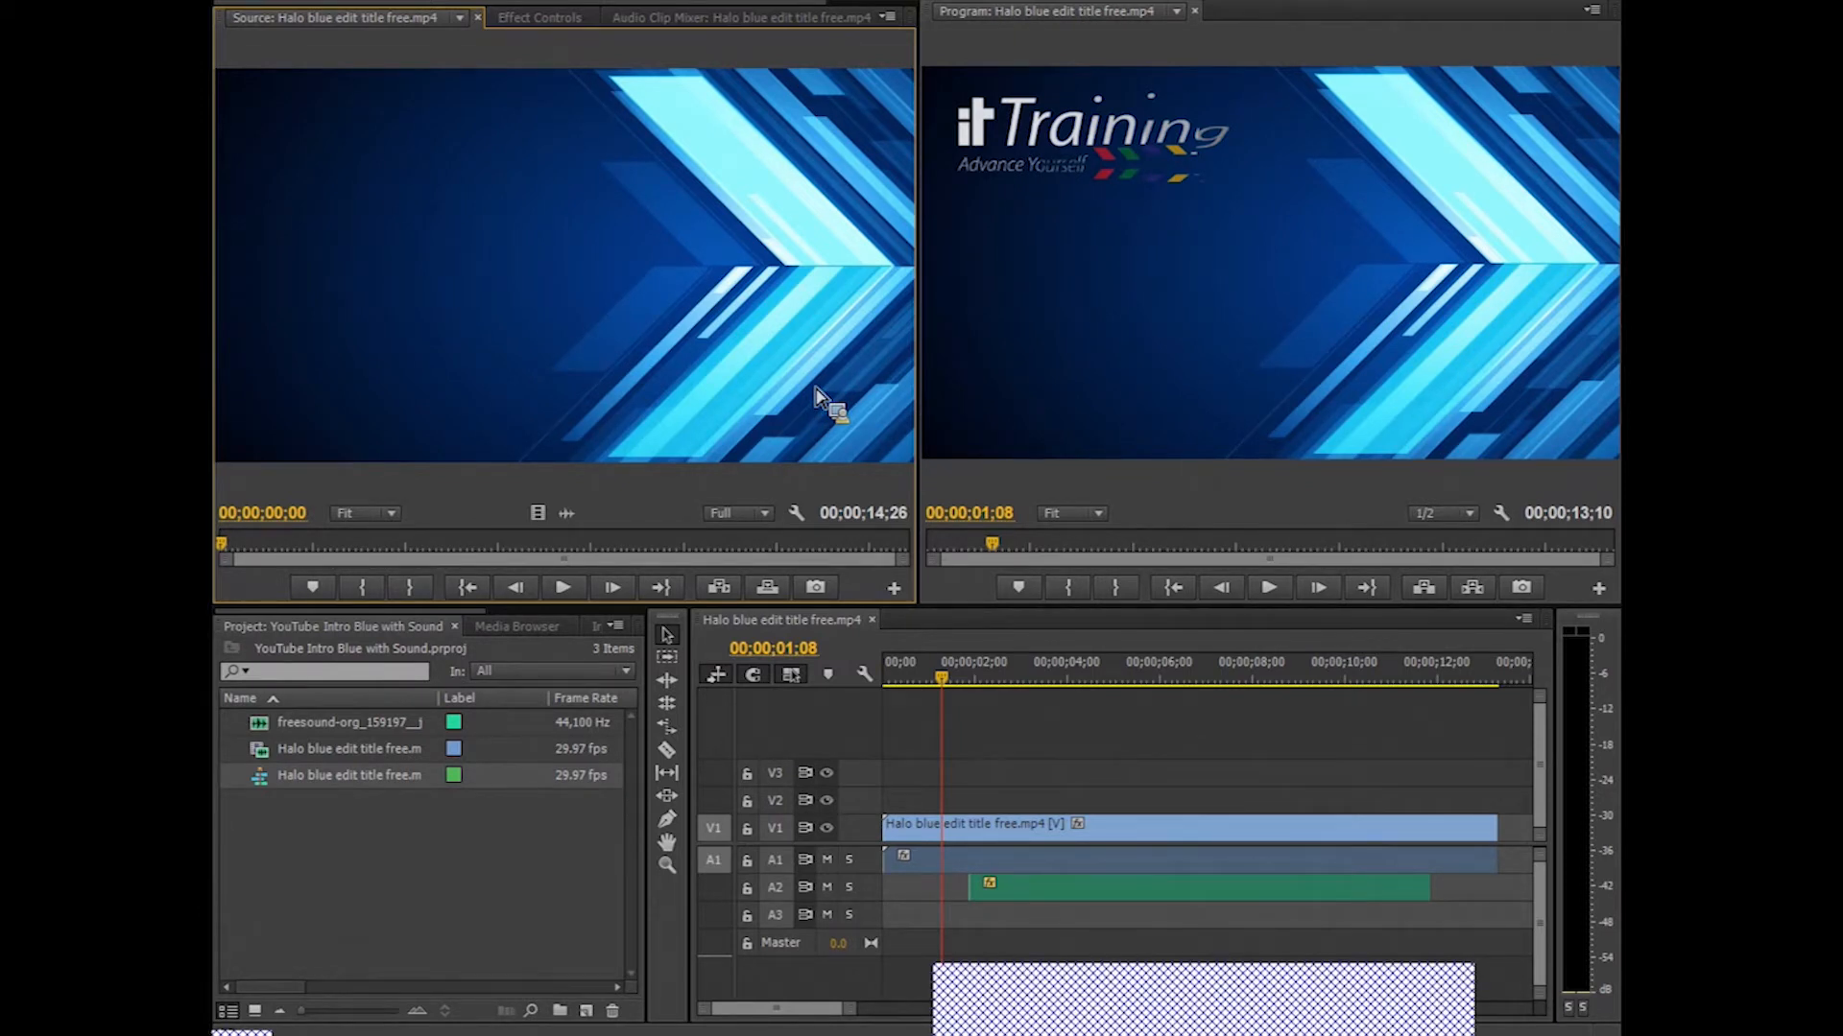
pyautogui.moveTo(816, 394); pyautogui.dragTo(378, 635)
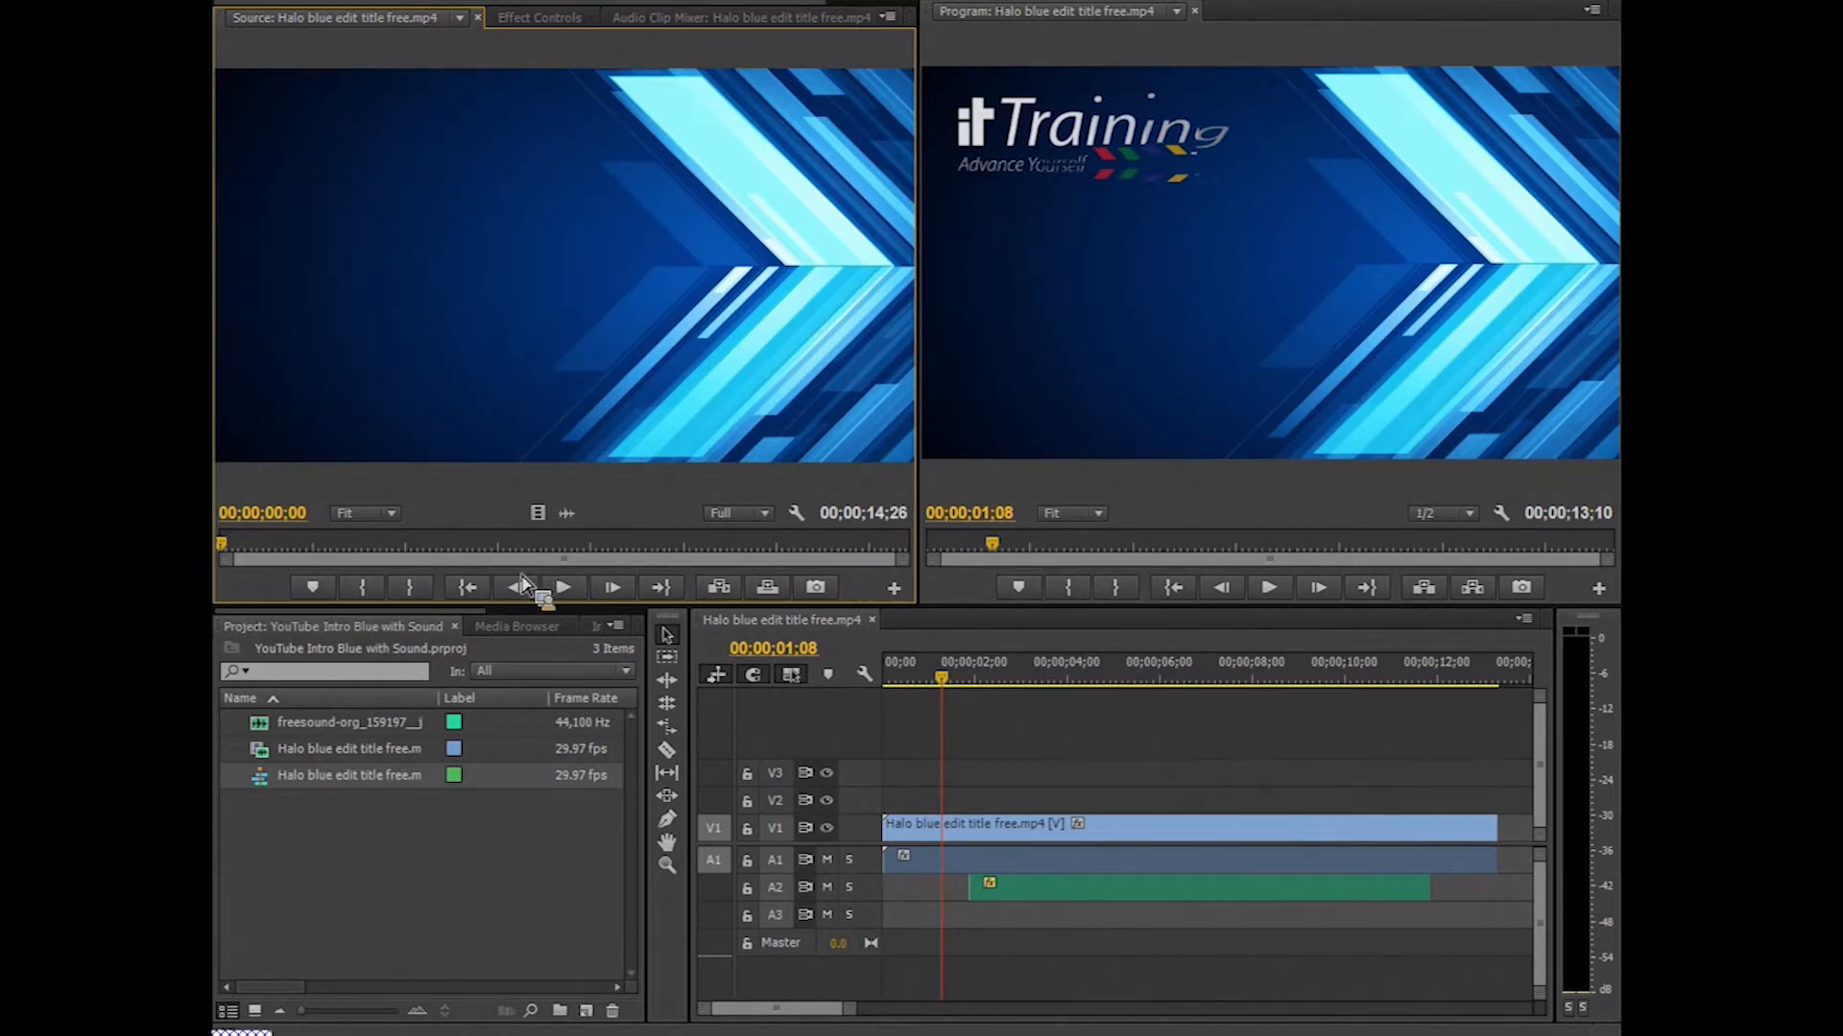
pyautogui.moveTo(369, 793); pyautogui.dragTo(346, 863)
pyautogui.rightClick(365, 845)
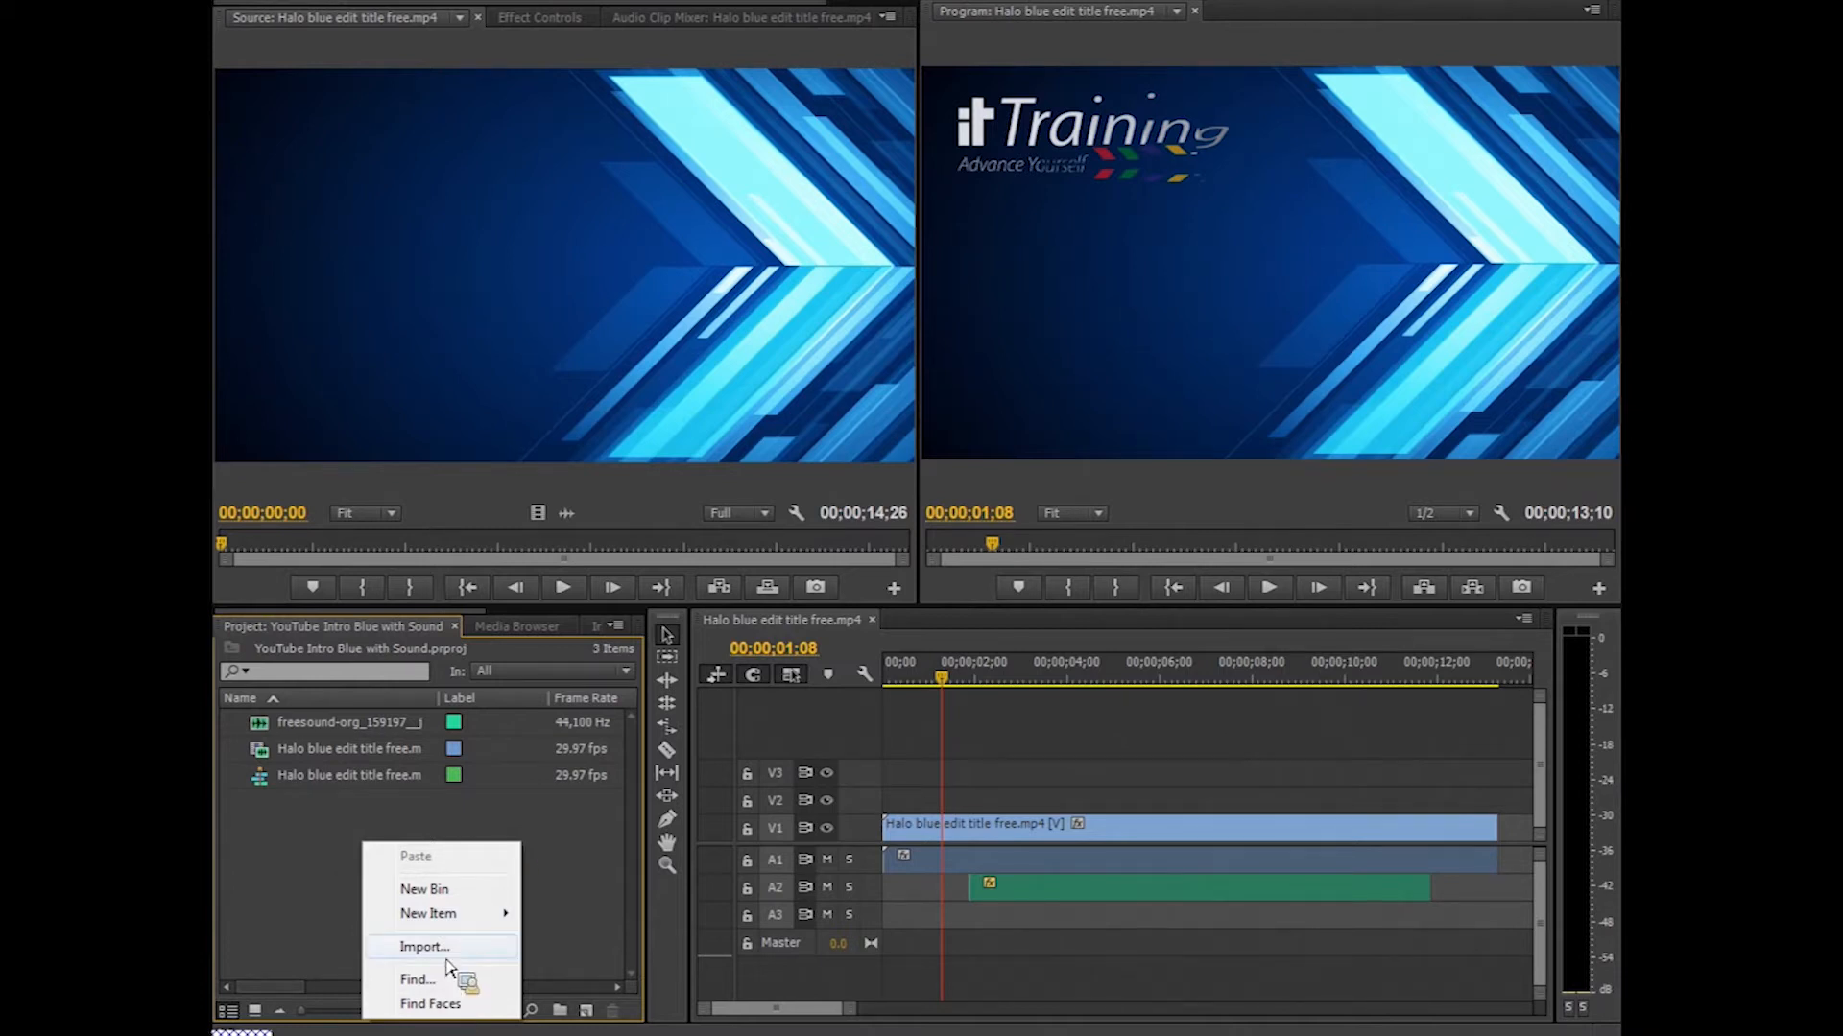
pyautogui.click(313, 854)
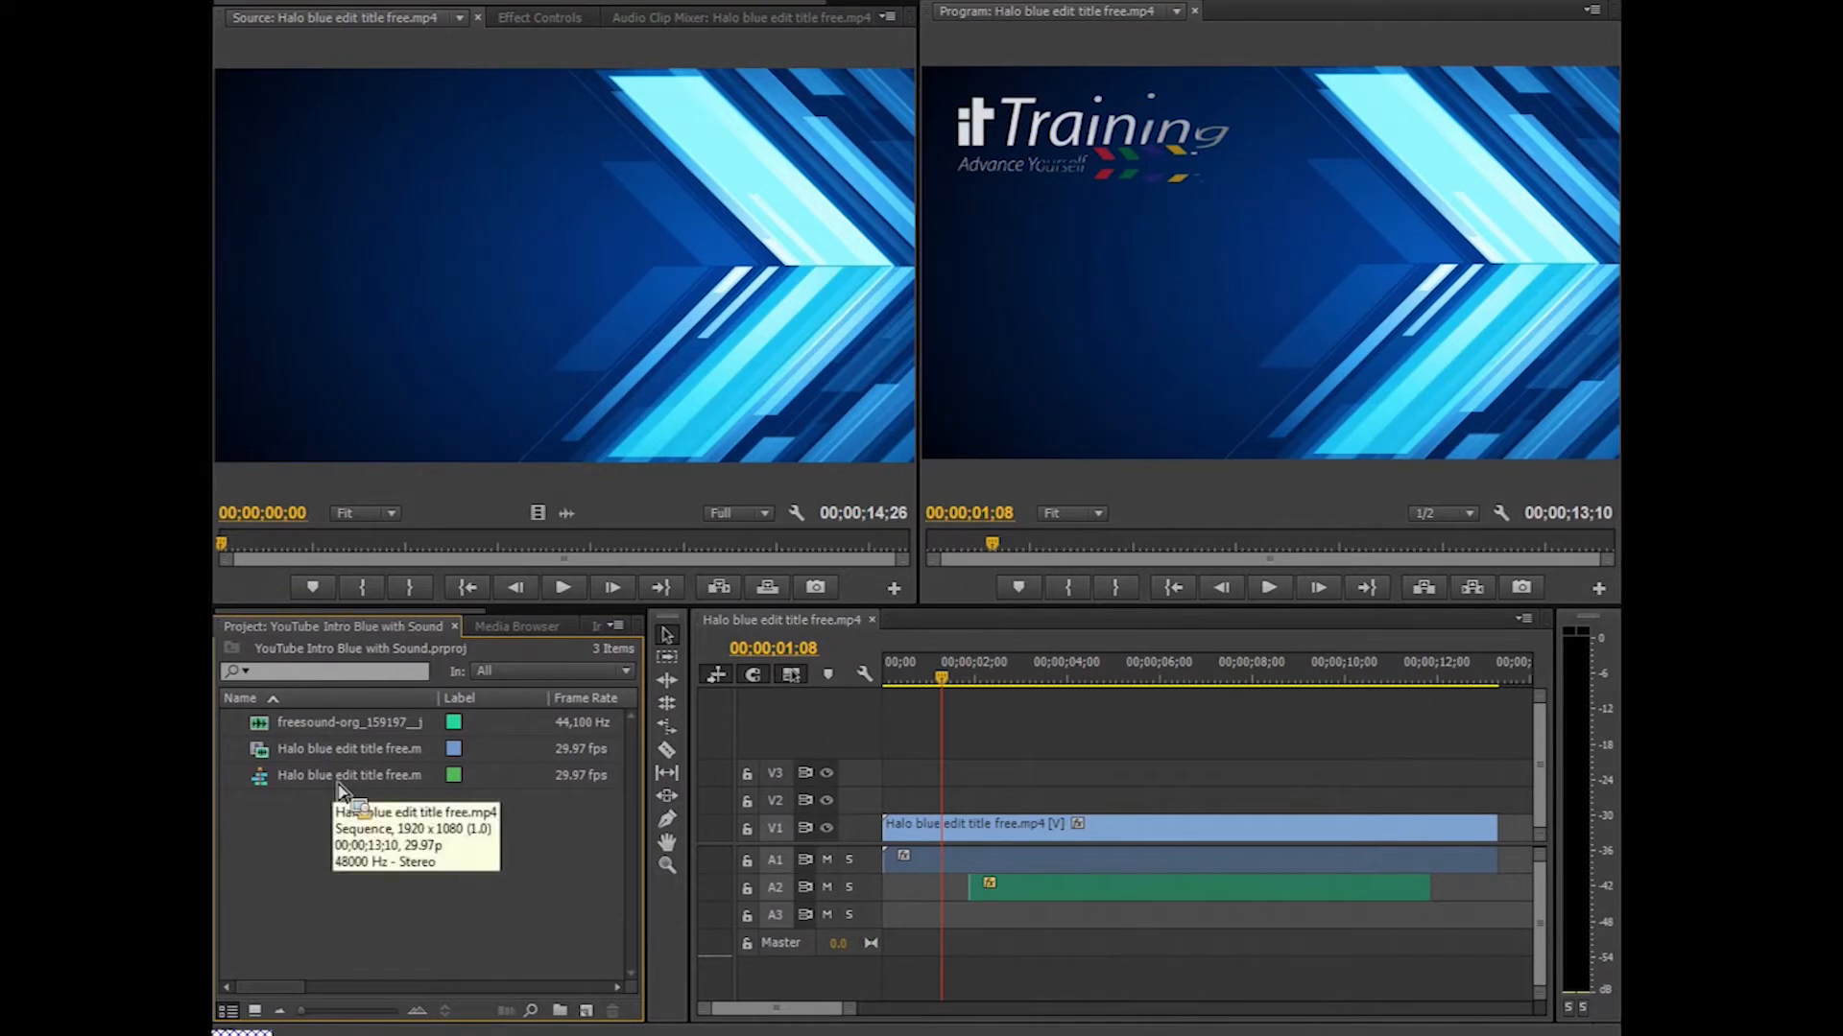
pyautogui.moveTo(338, 789); pyautogui.dragTo(516, 326)
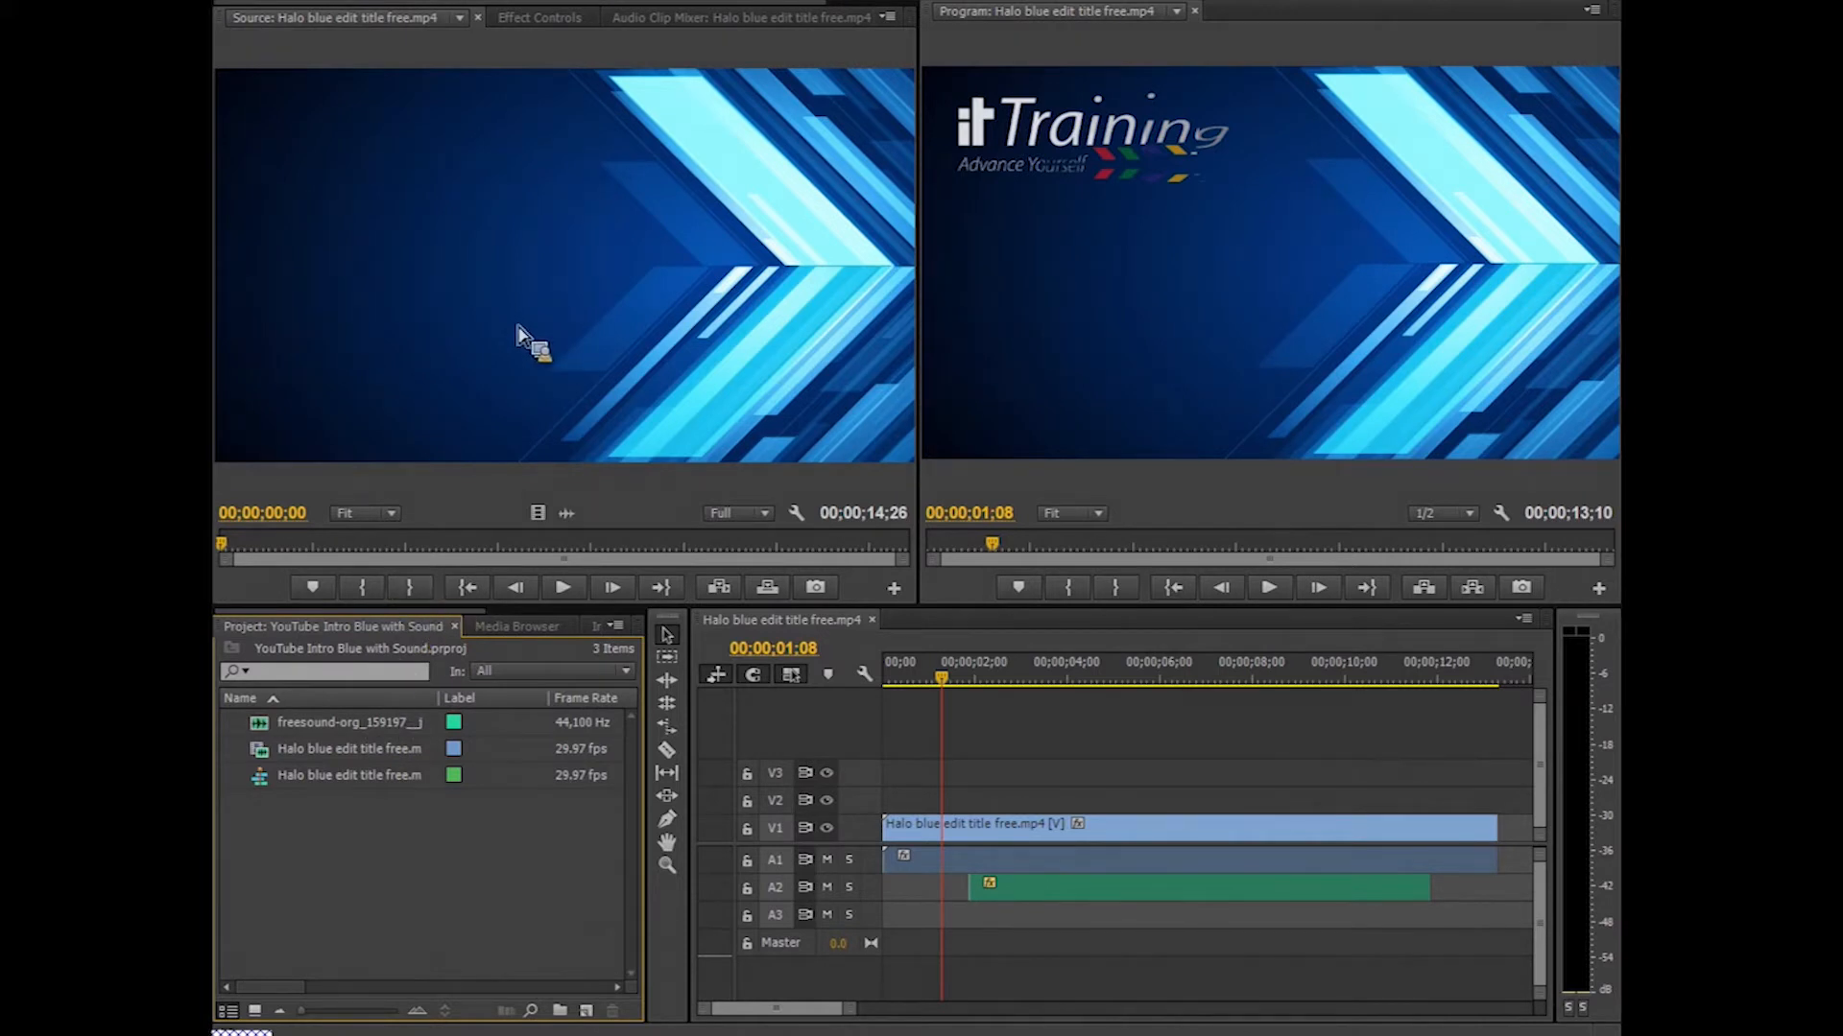
# - Open the glass-breaking MP3 in the Source monitor and play it to hear the sound
pyautogui.doubleClick(365, 725)
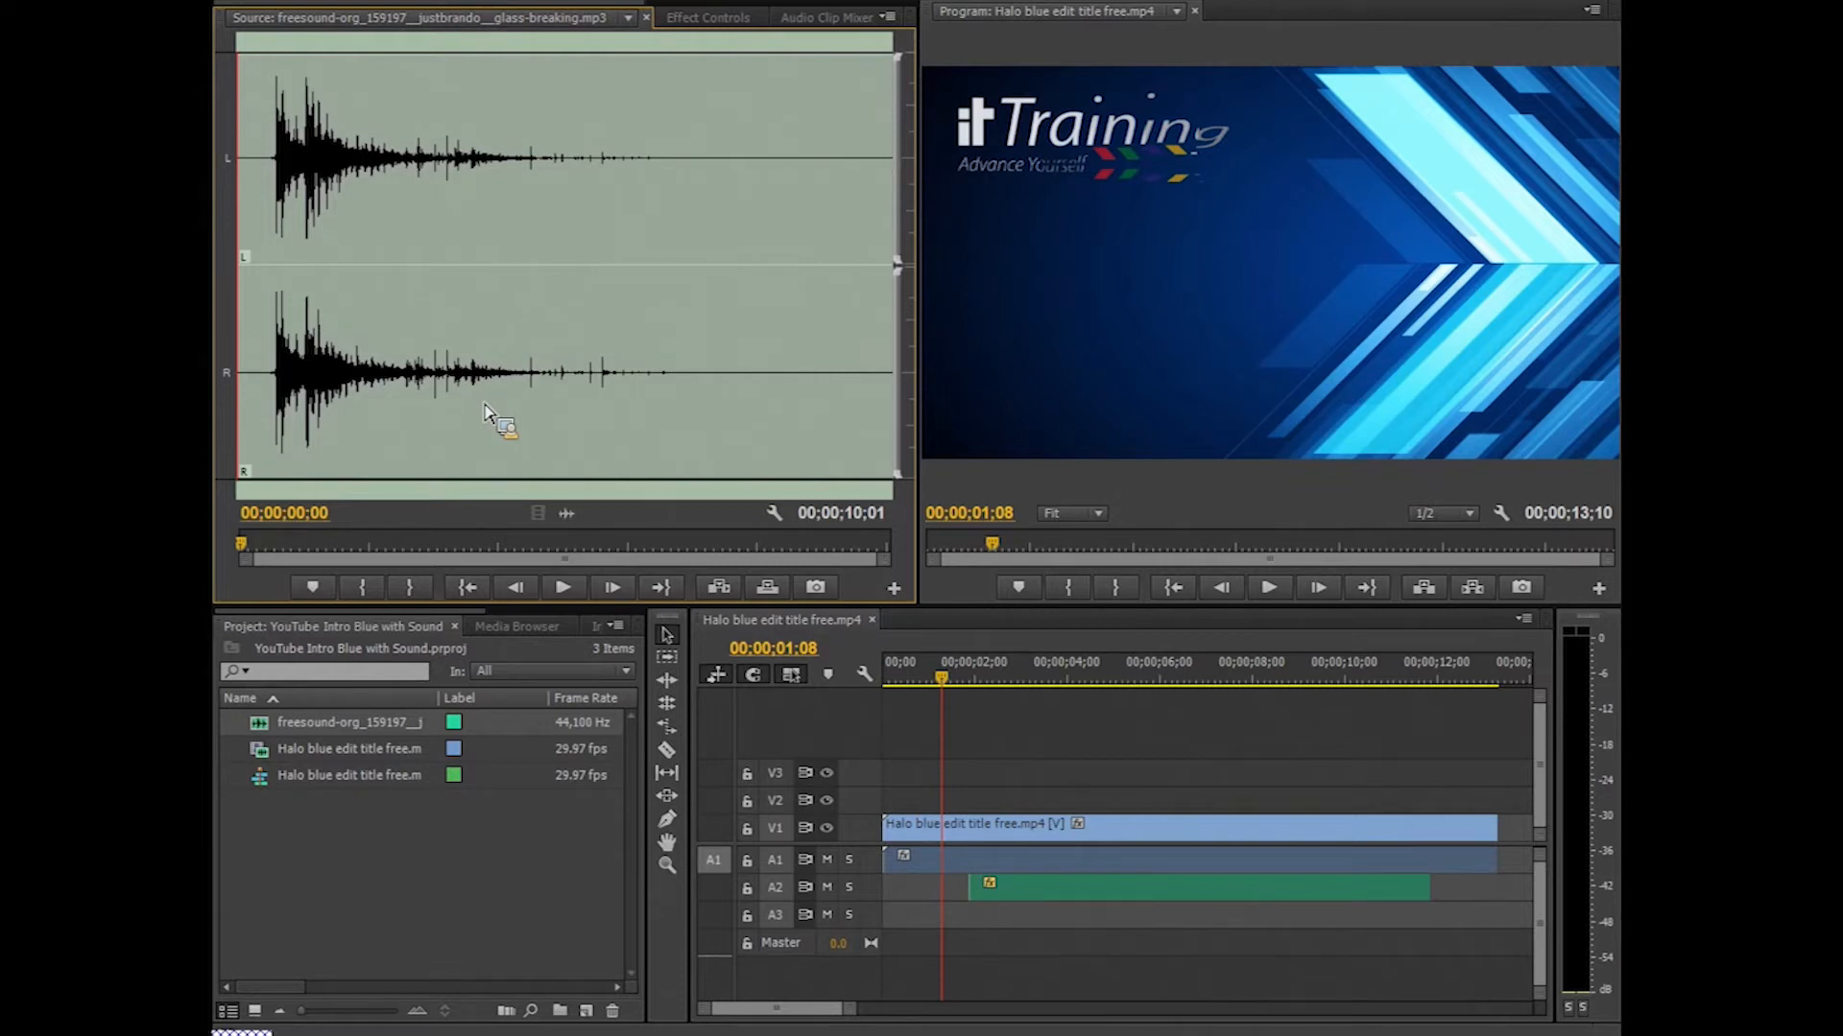
pyautogui.moveTo(485, 413); pyautogui.dragTo(464, 56)
pyautogui.click(566, 592)
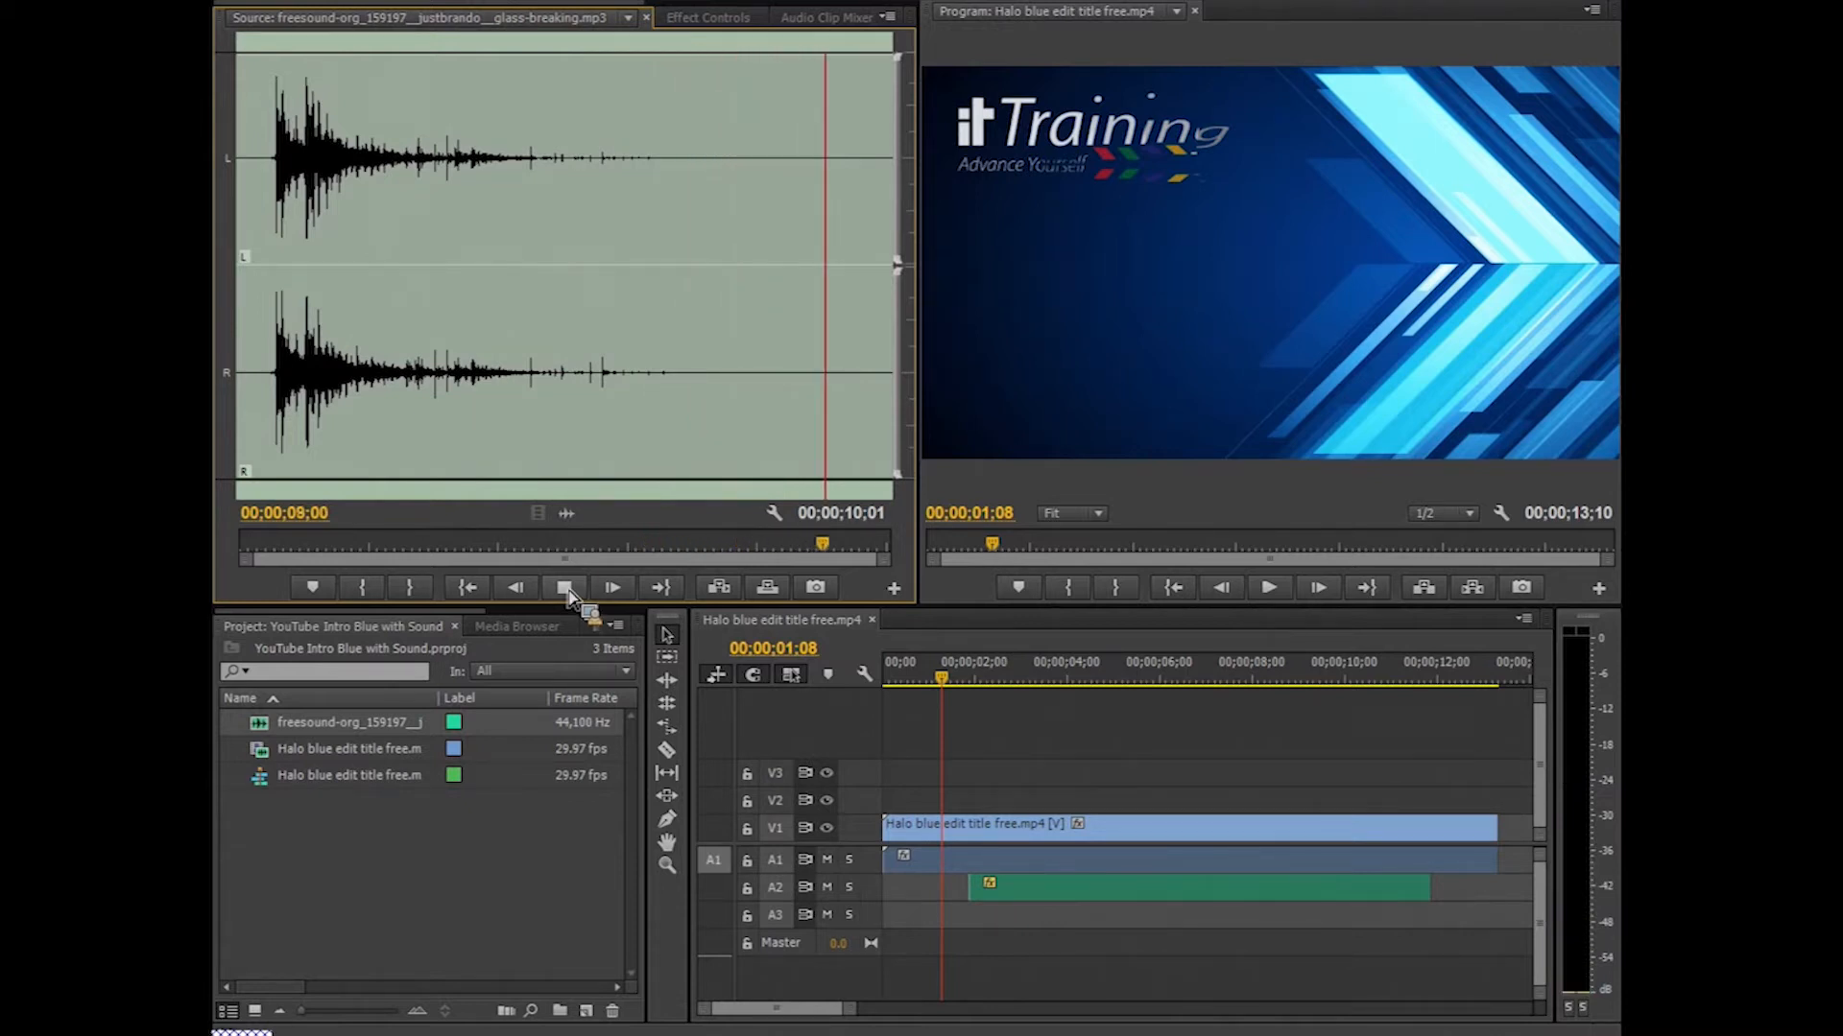
pyautogui.click(566, 588)
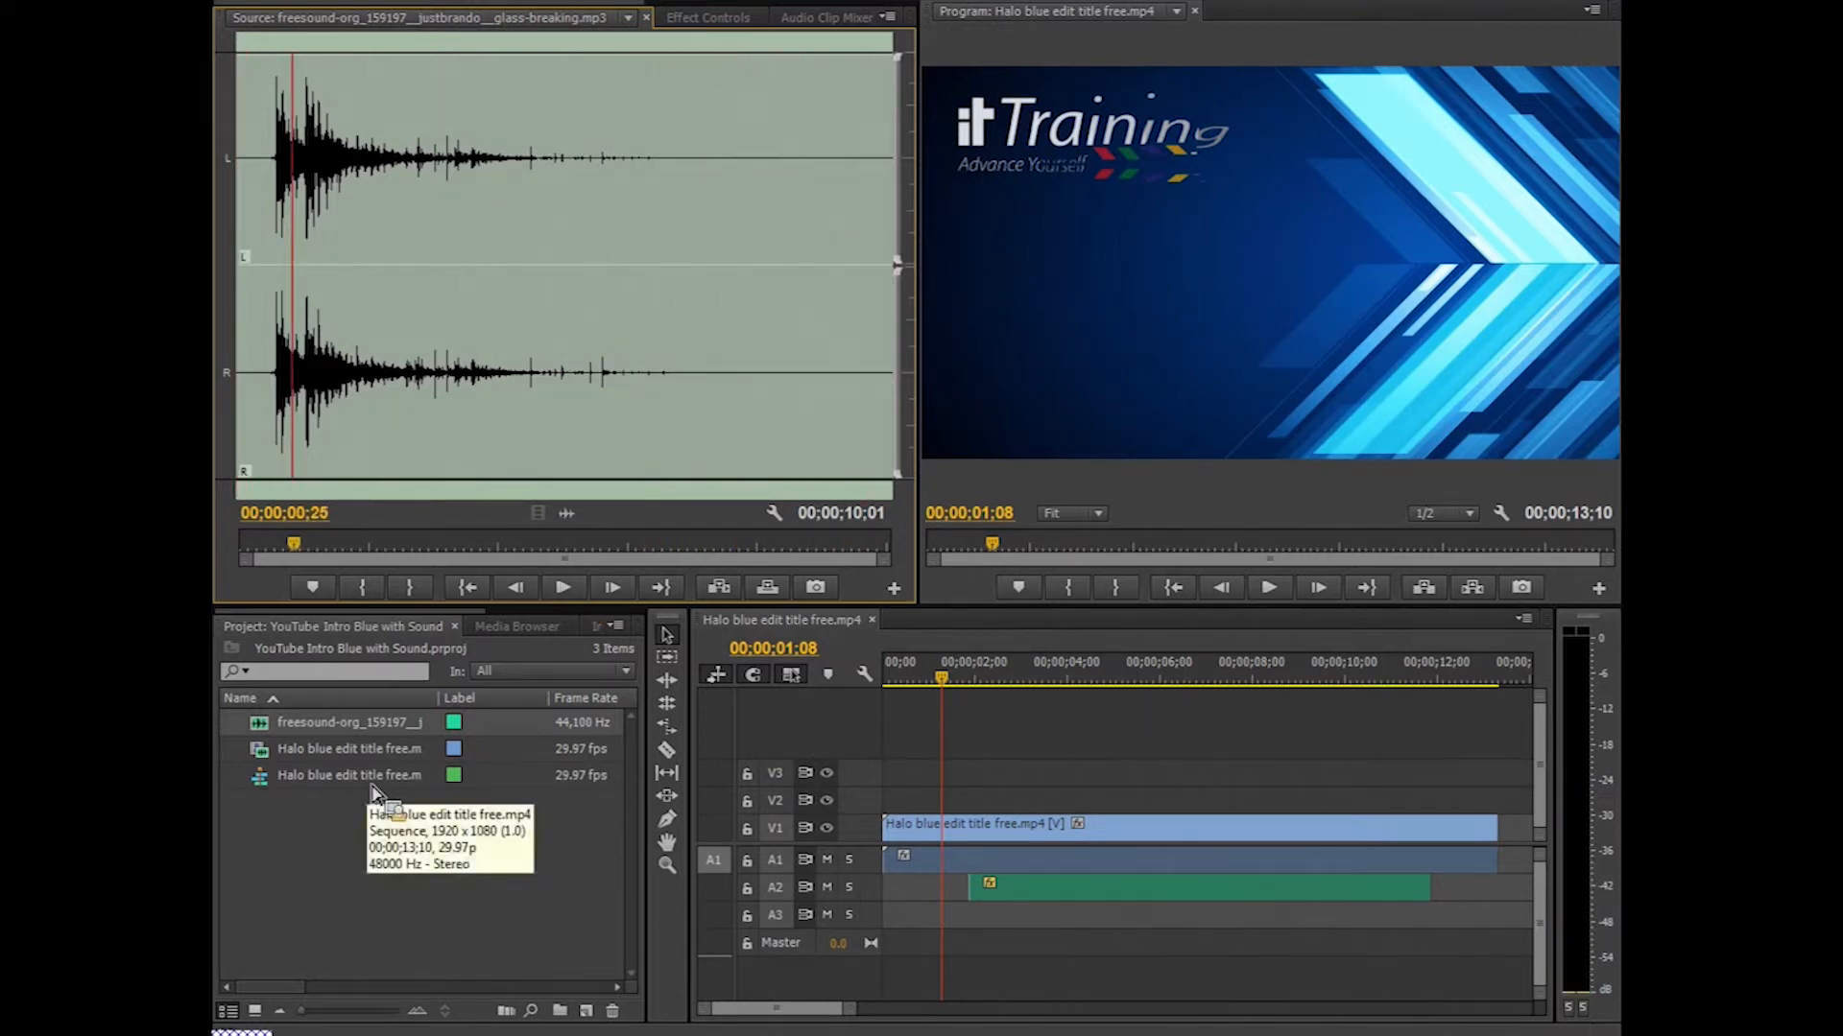
# - Open the Halo blue edit title free movie clip in the Source monitor, play it and stop playback
pyautogui.doubleClick(376, 751)
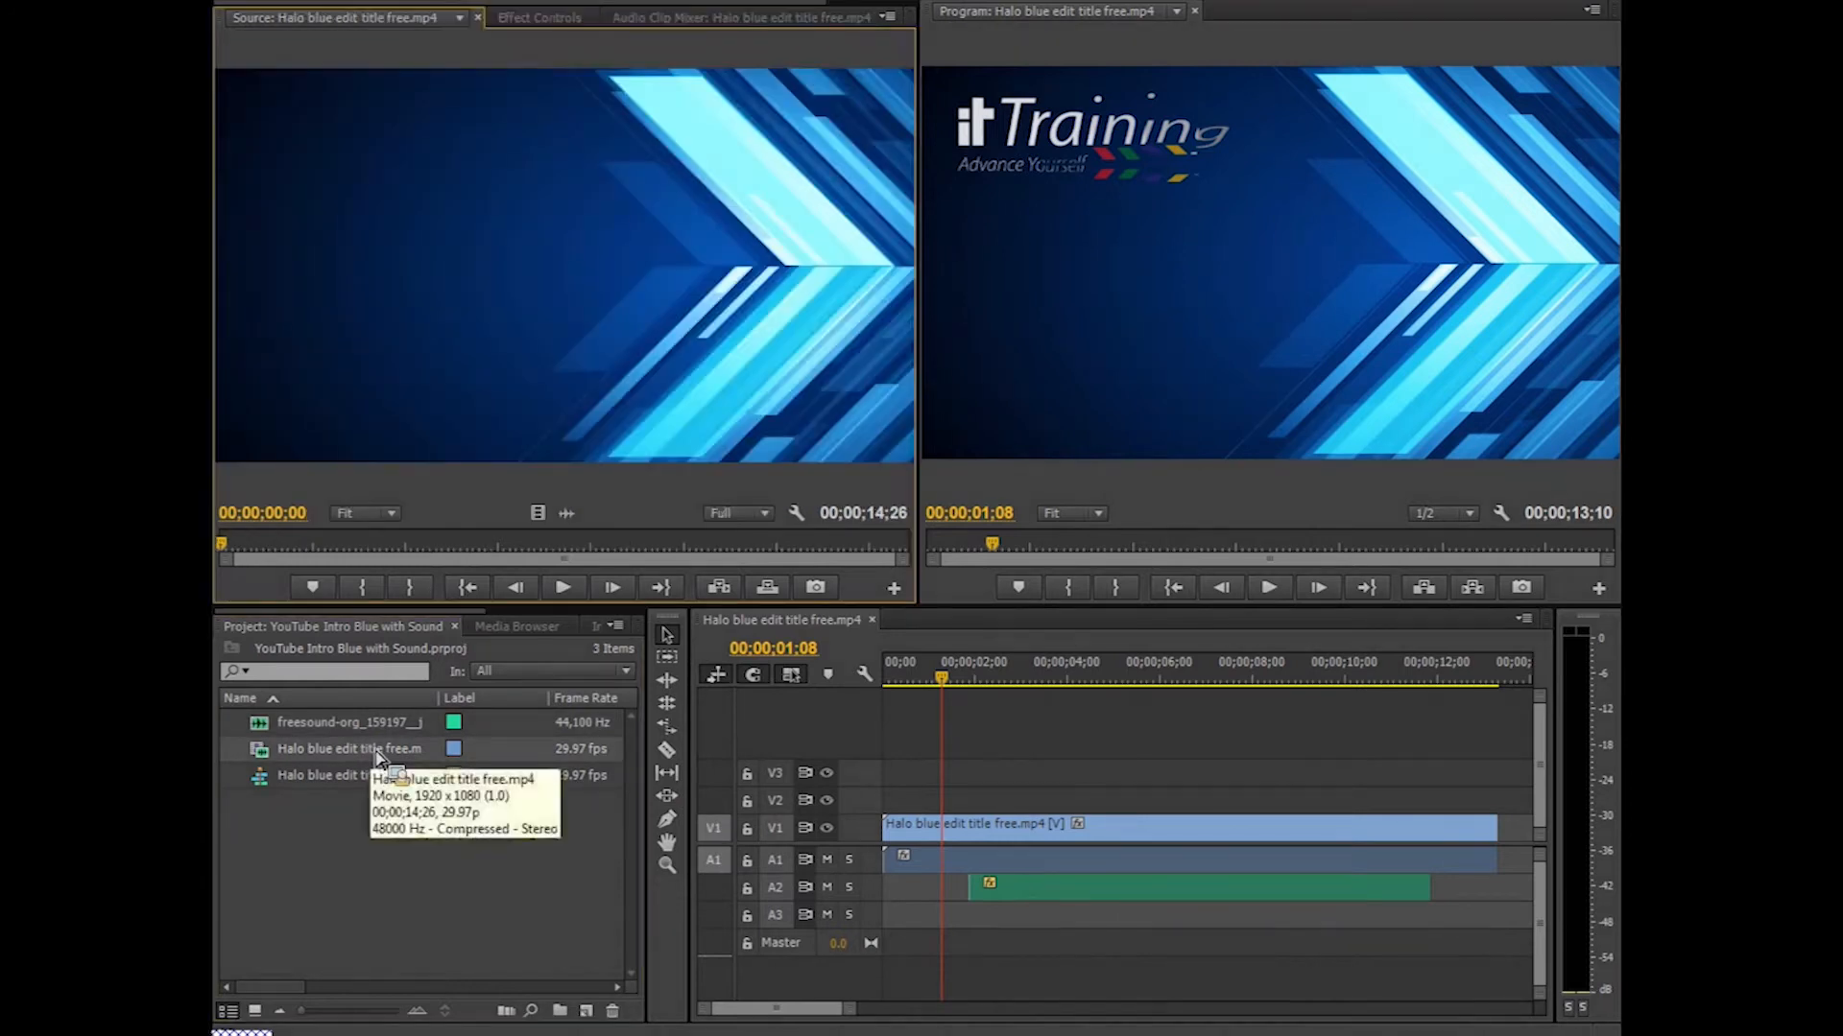
pyautogui.click(565, 588)
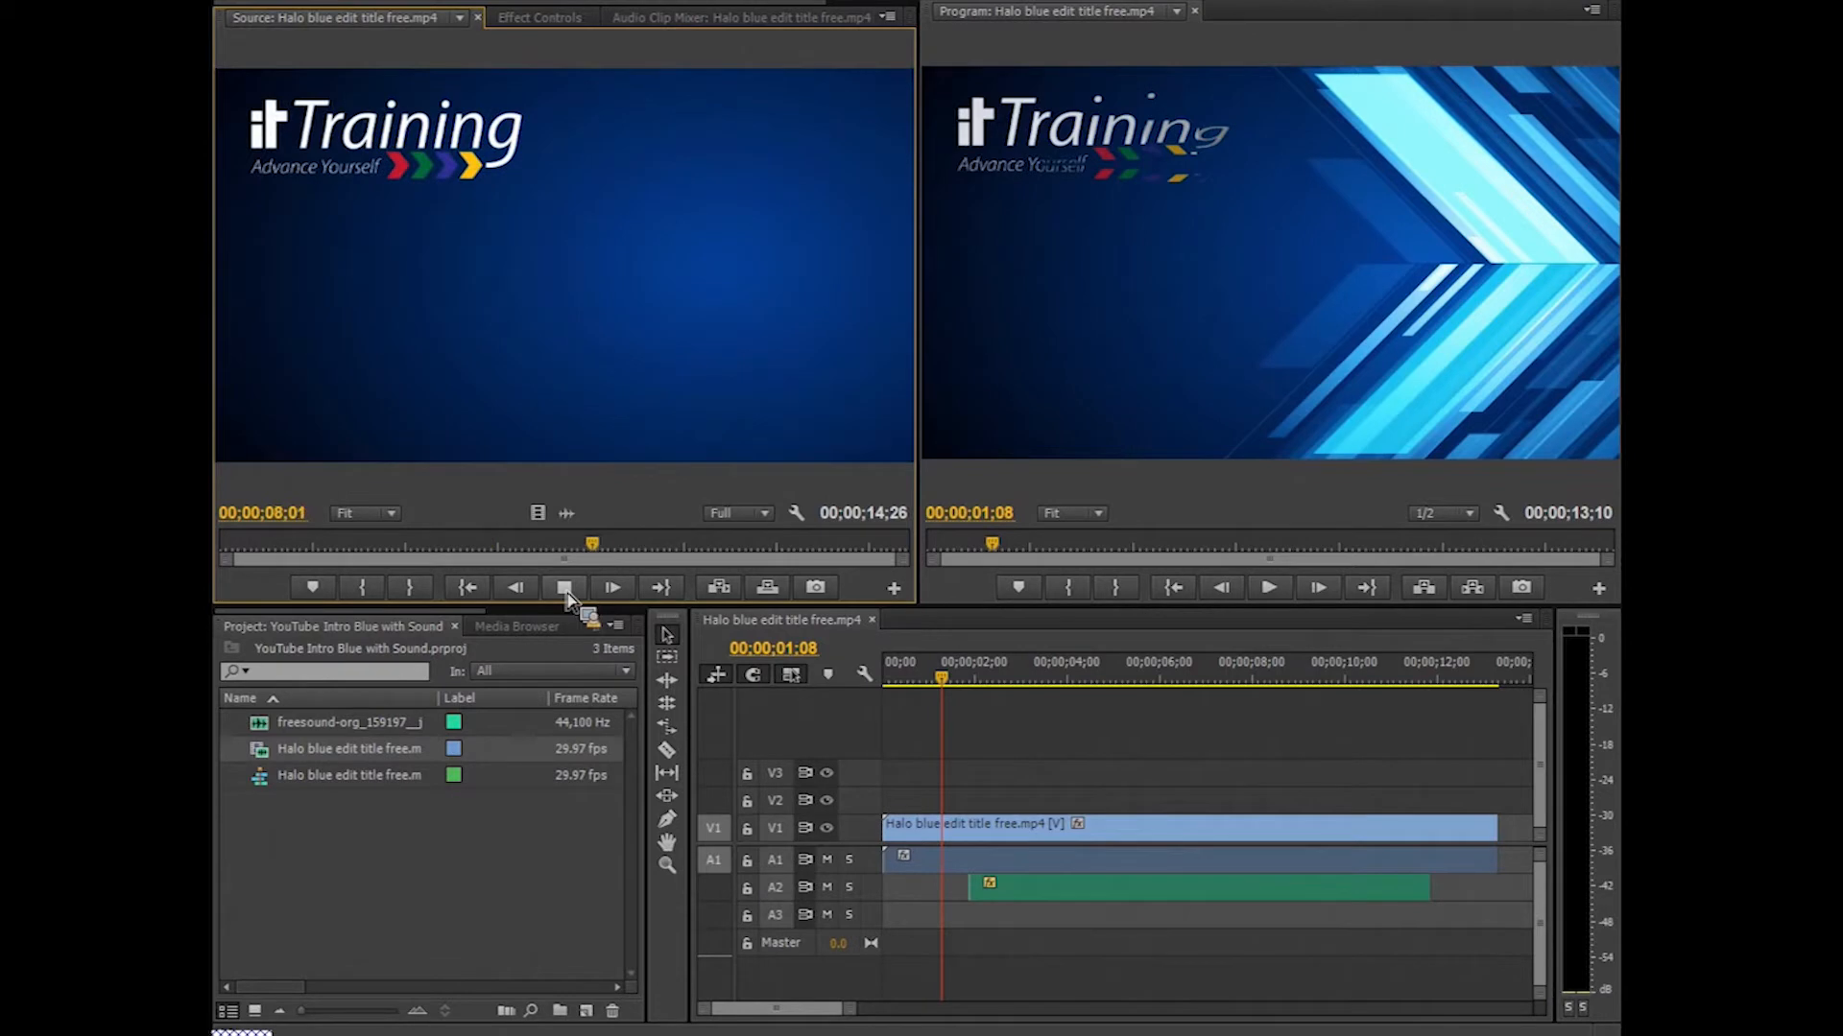
pyautogui.click(565, 590)
pyautogui.click(474, 897)
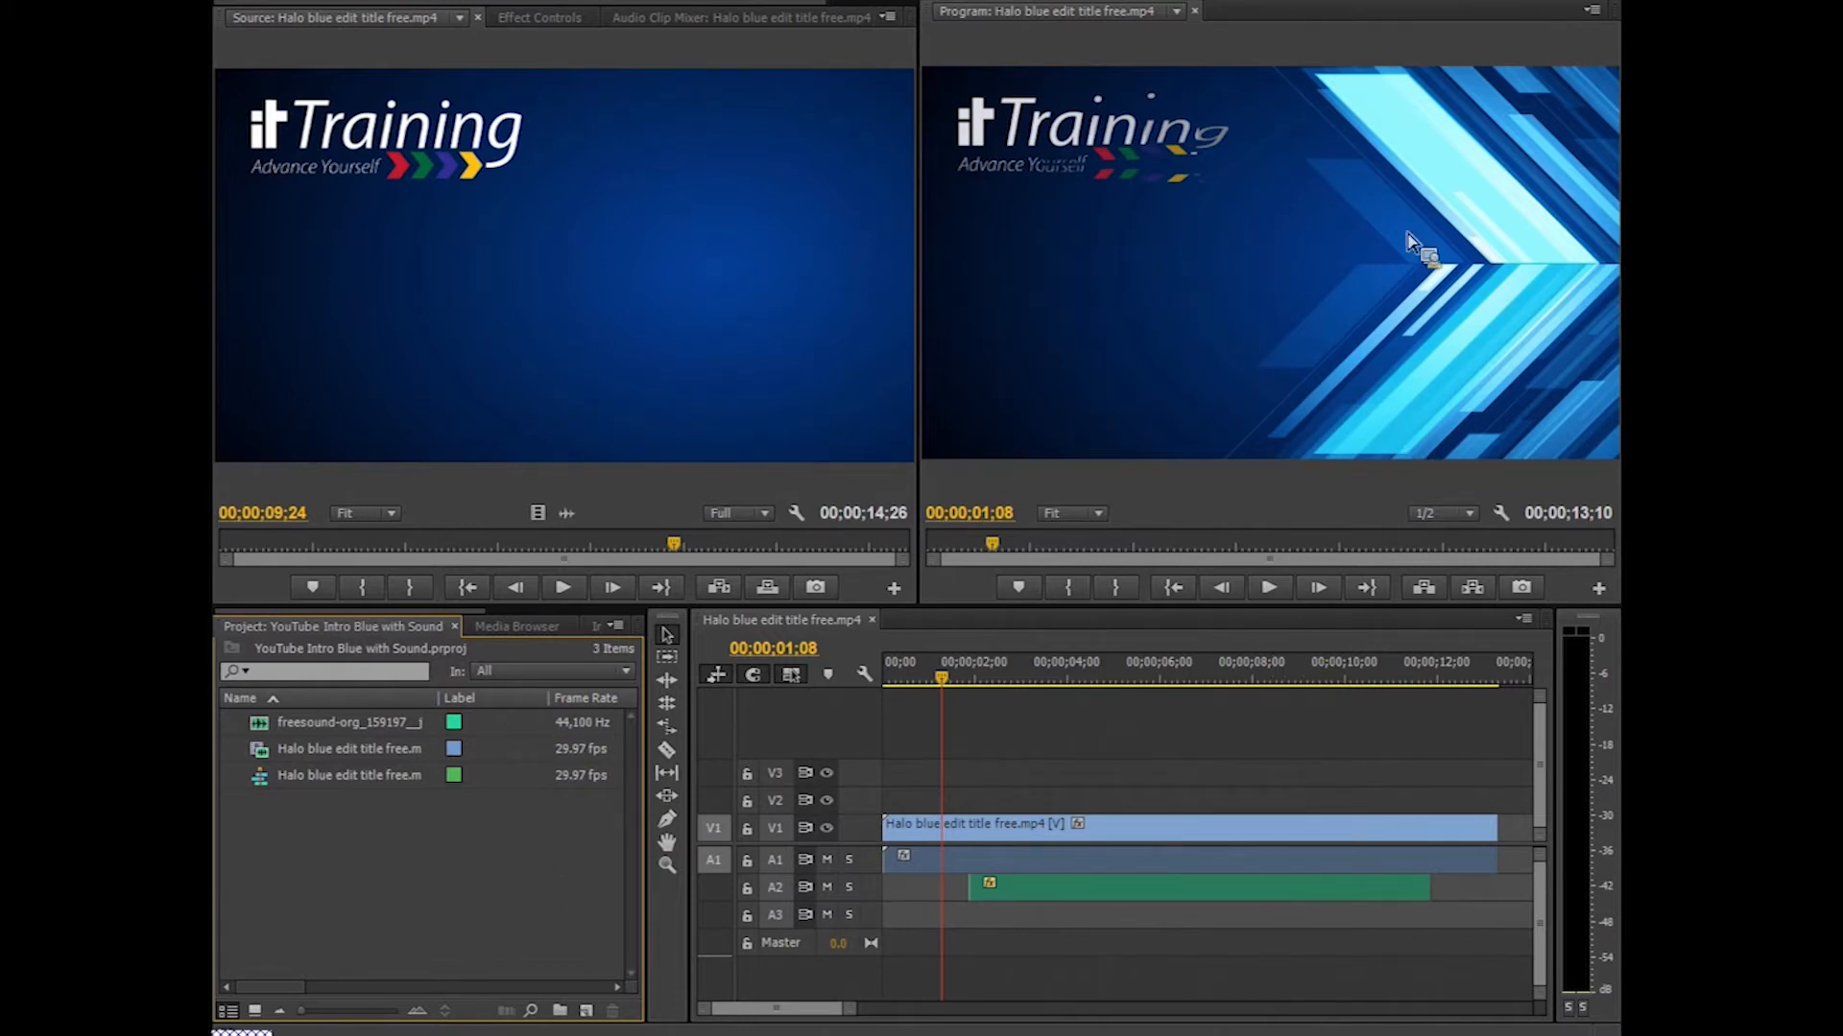
# - Play the edited sequence in the Program monitor, stop it, and return the playhead to the start
pyautogui.click(1305, 352)
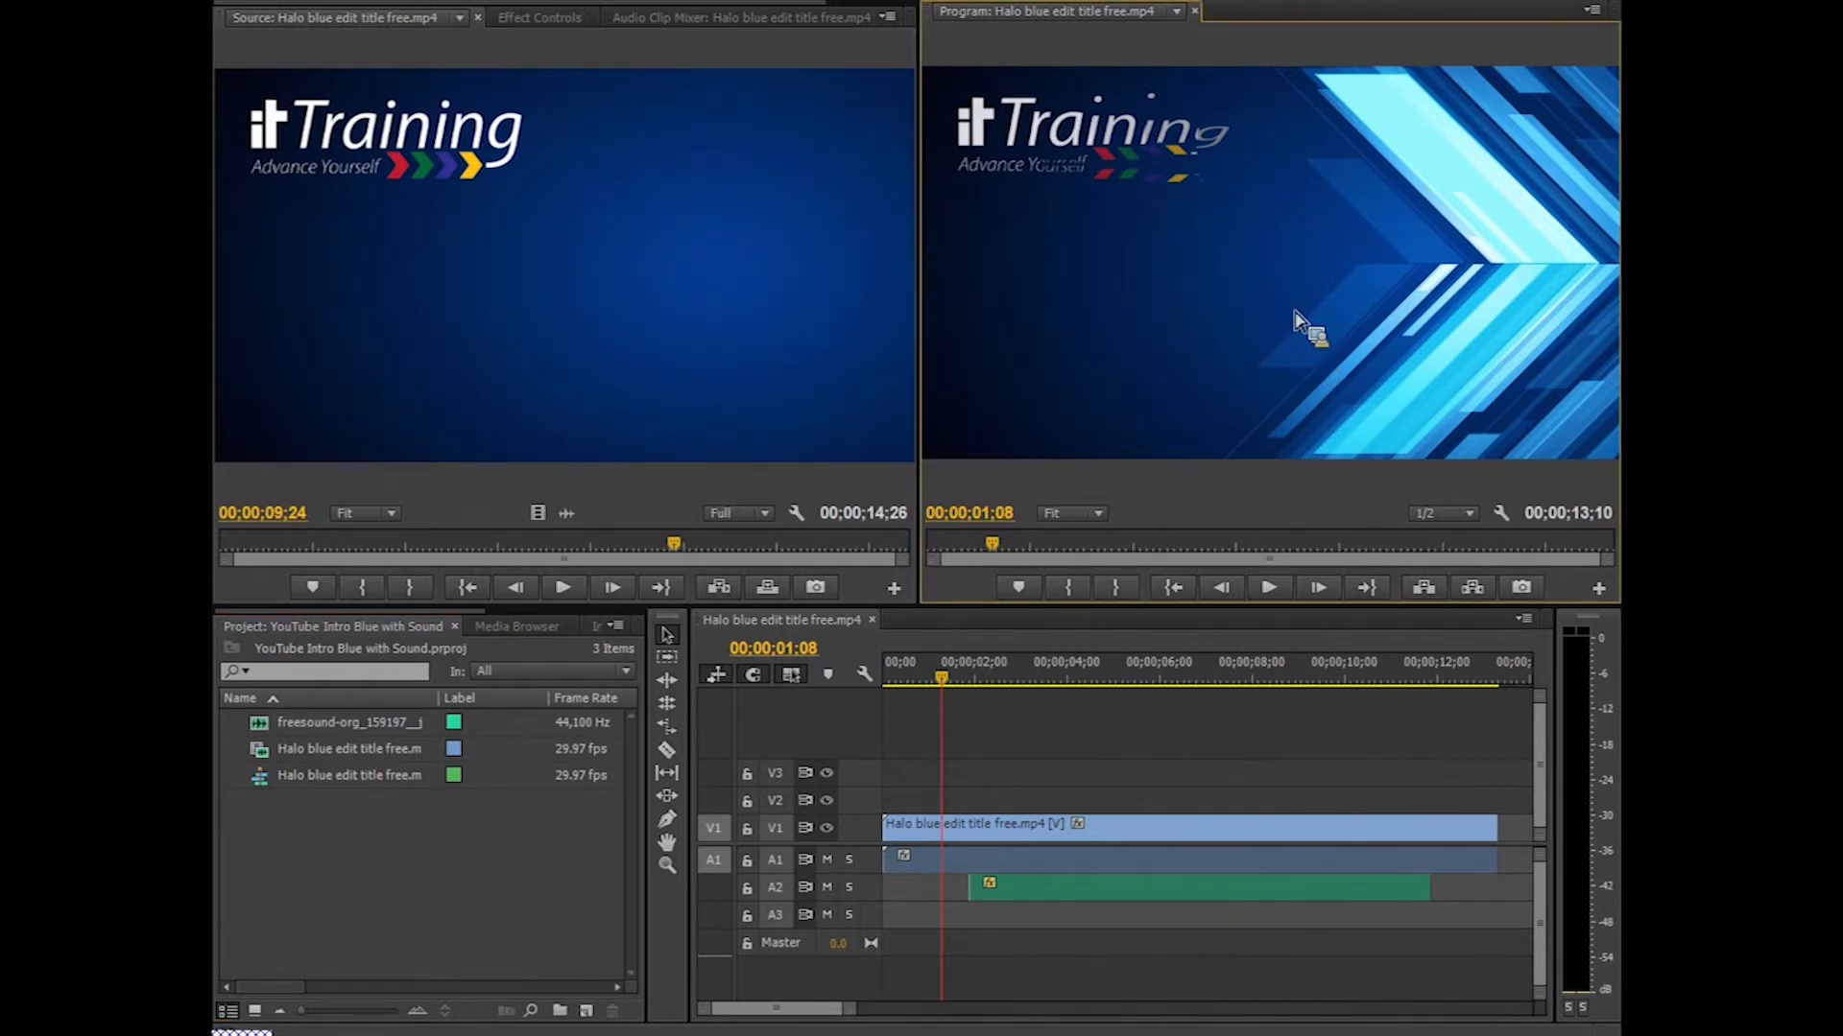
pyautogui.click(1269, 587)
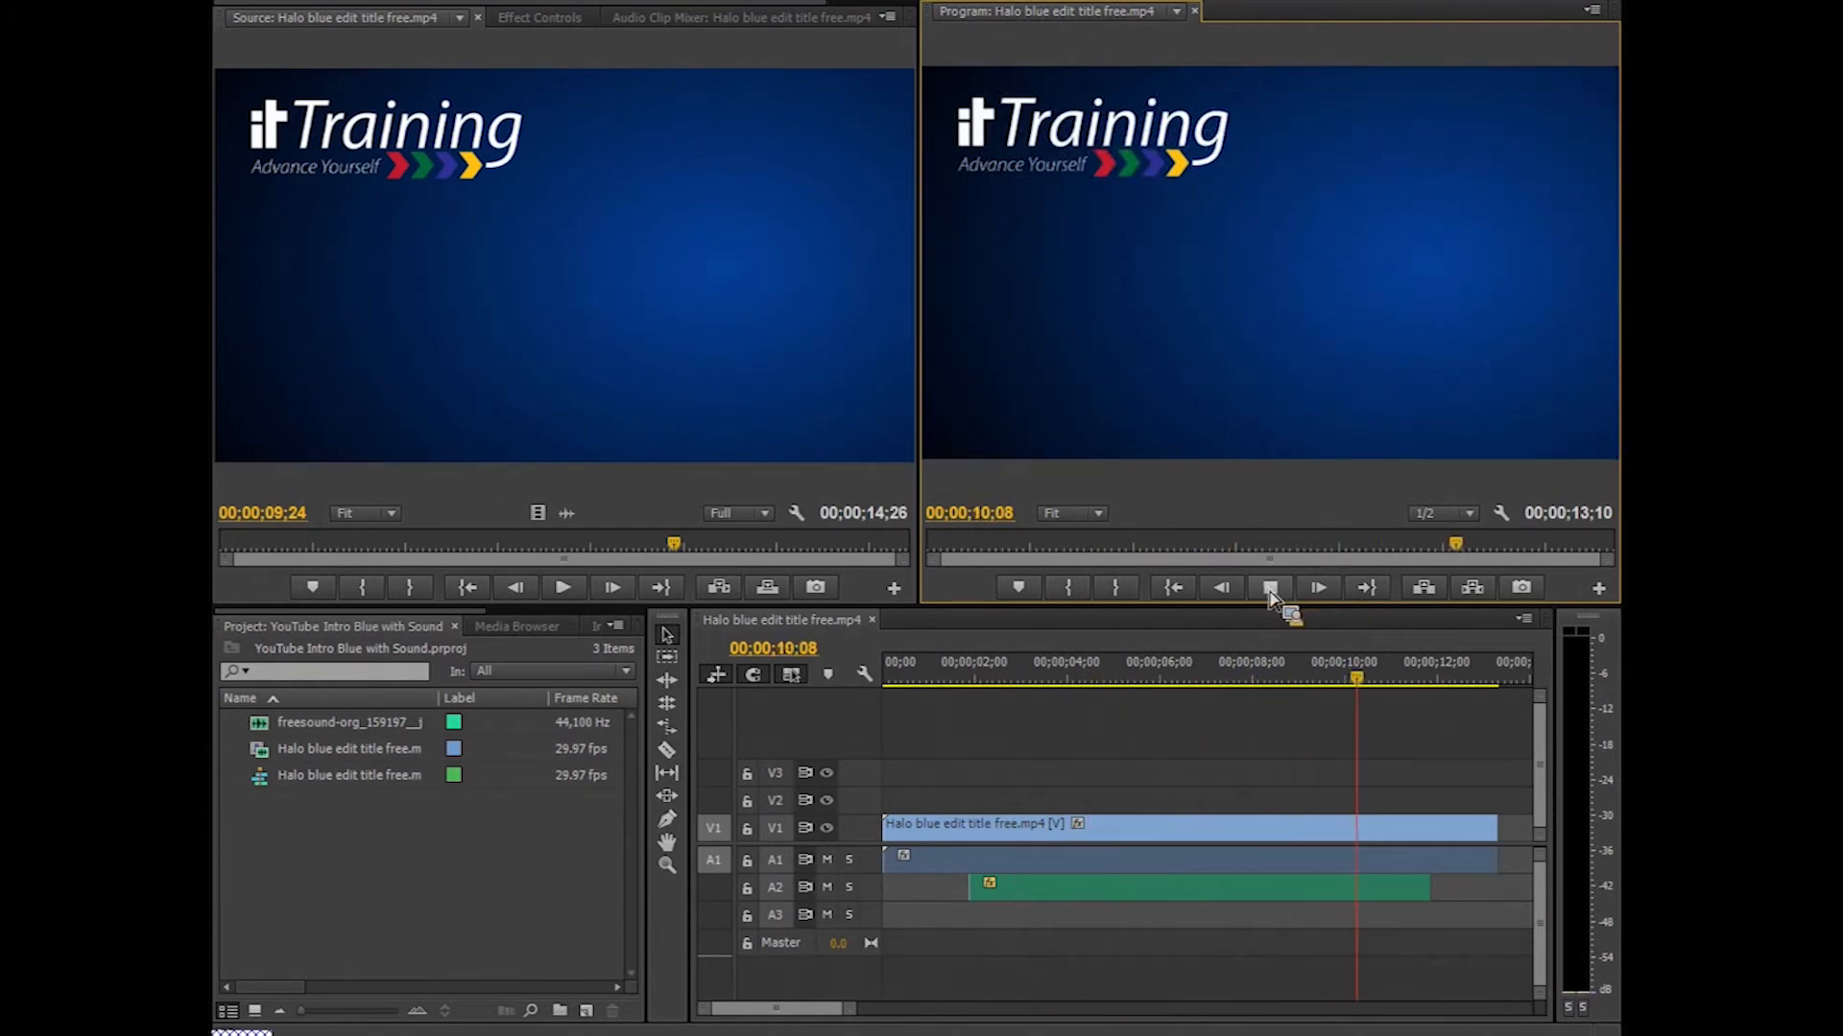
pyautogui.click(1280, 596)
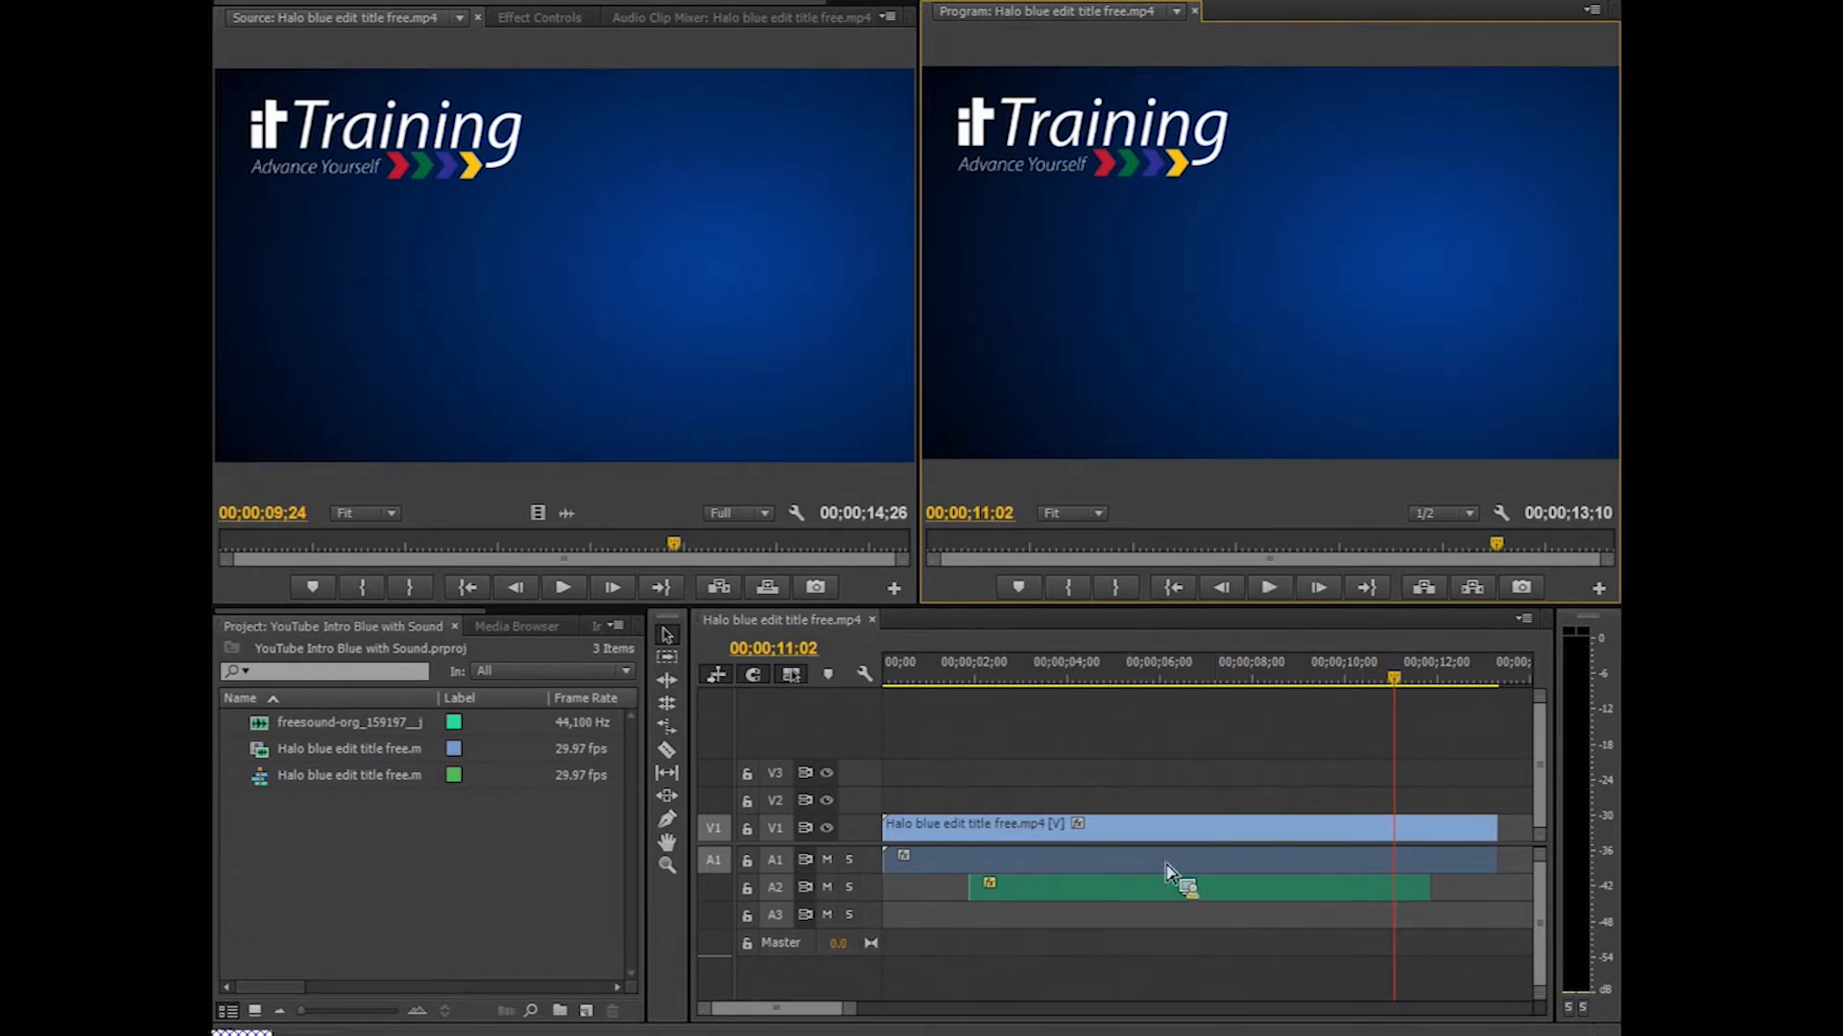
pyautogui.moveTo(1419, 691); pyautogui.dragTo(891, 698)
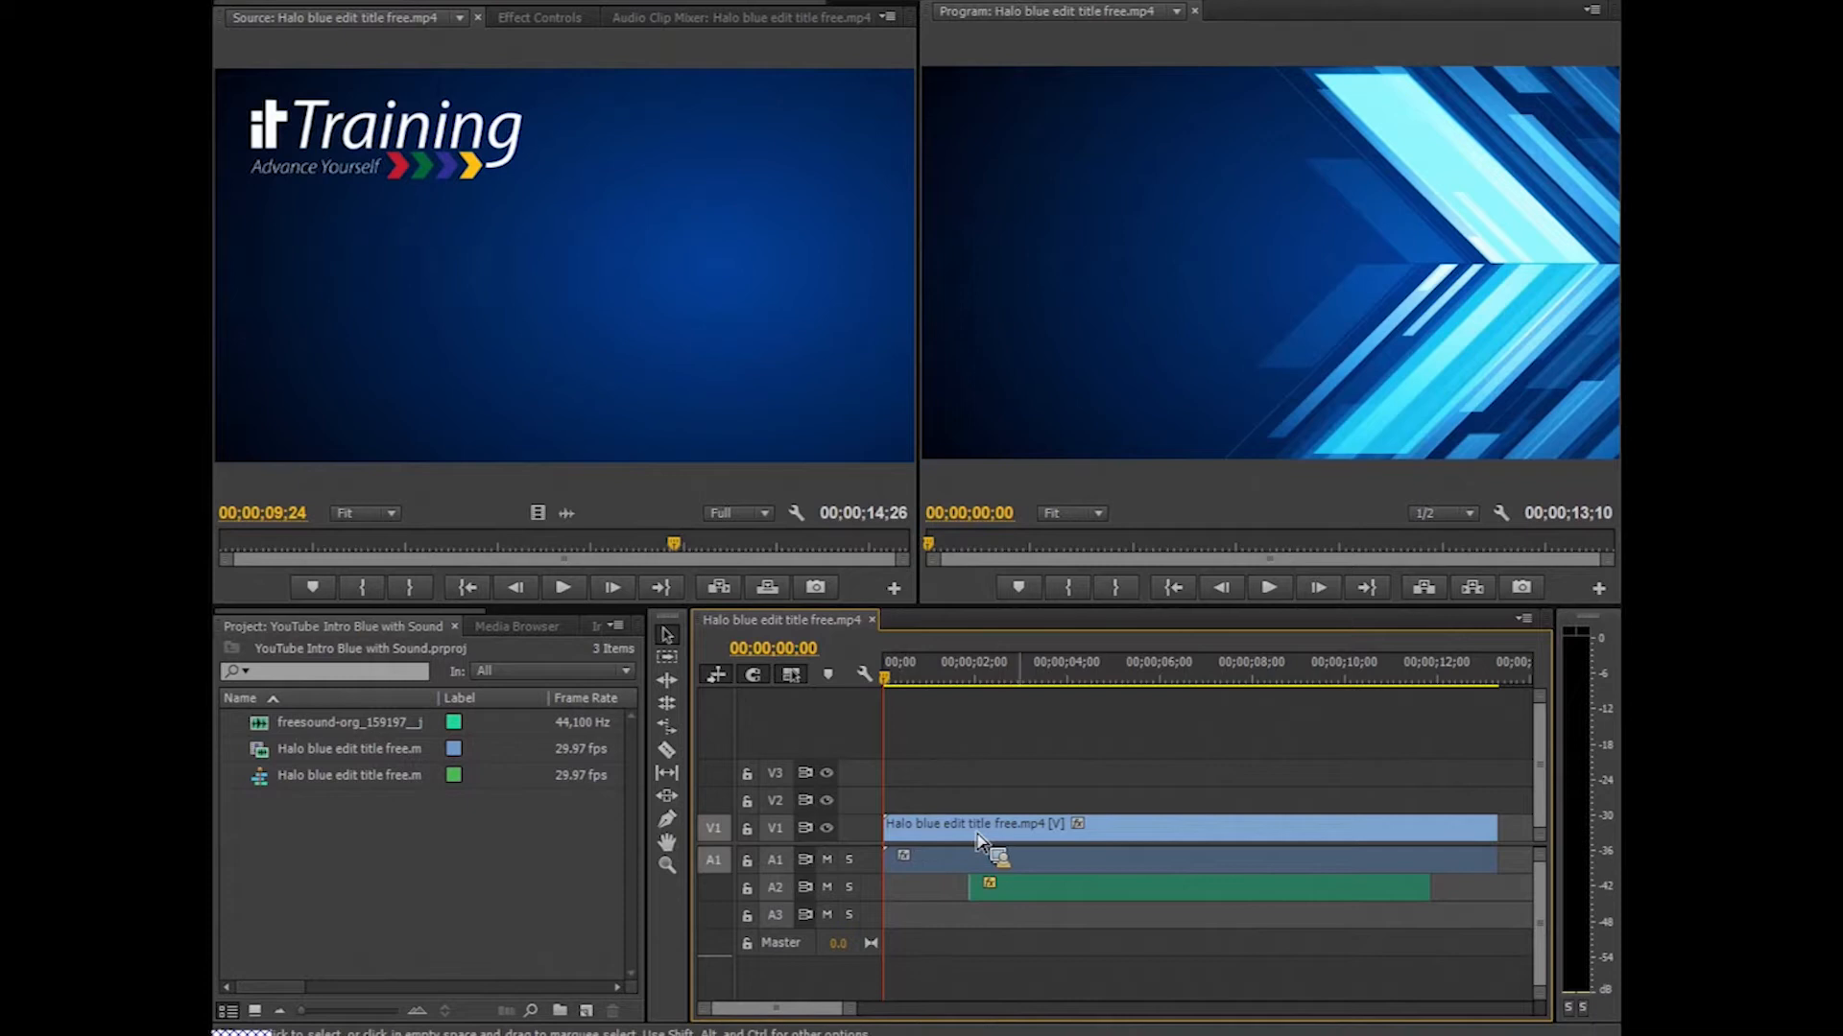
# - Select the title clip and the A2 audio clip in the timeline, and try moving the title clip between tracks
pyautogui.click(1025, 841)
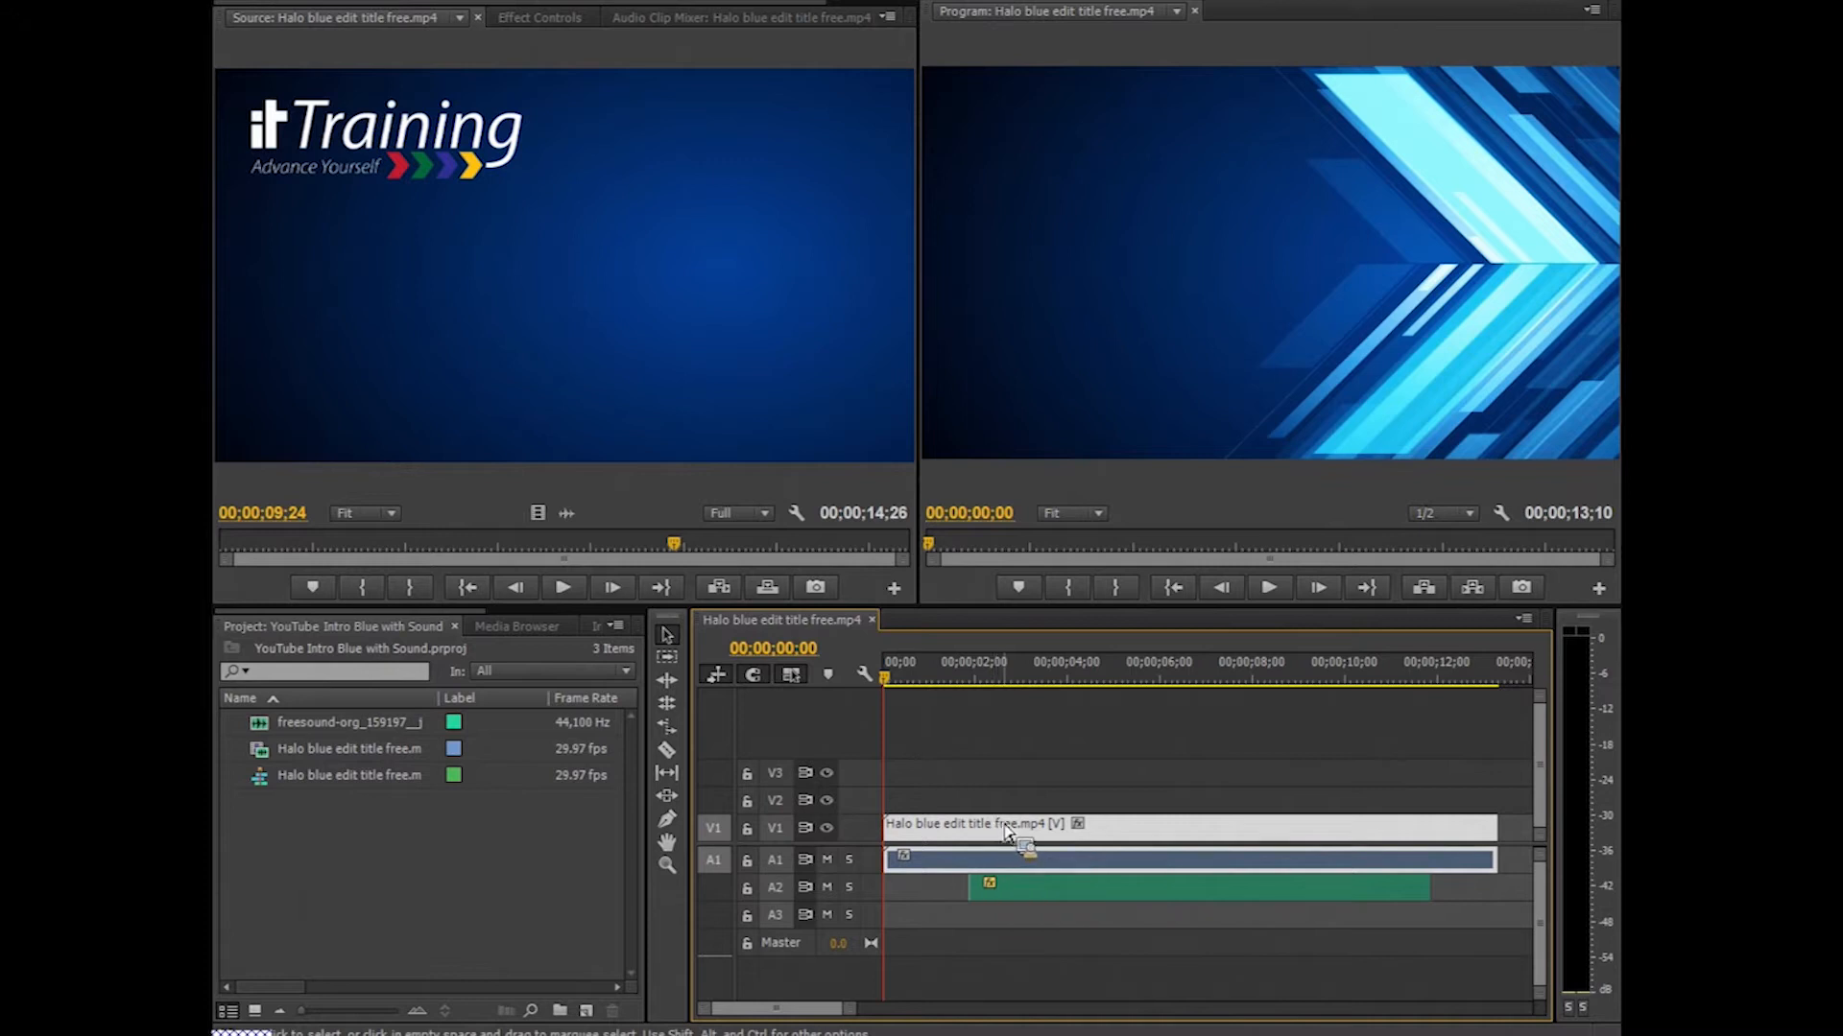
pyautogui.click(1027, 899)
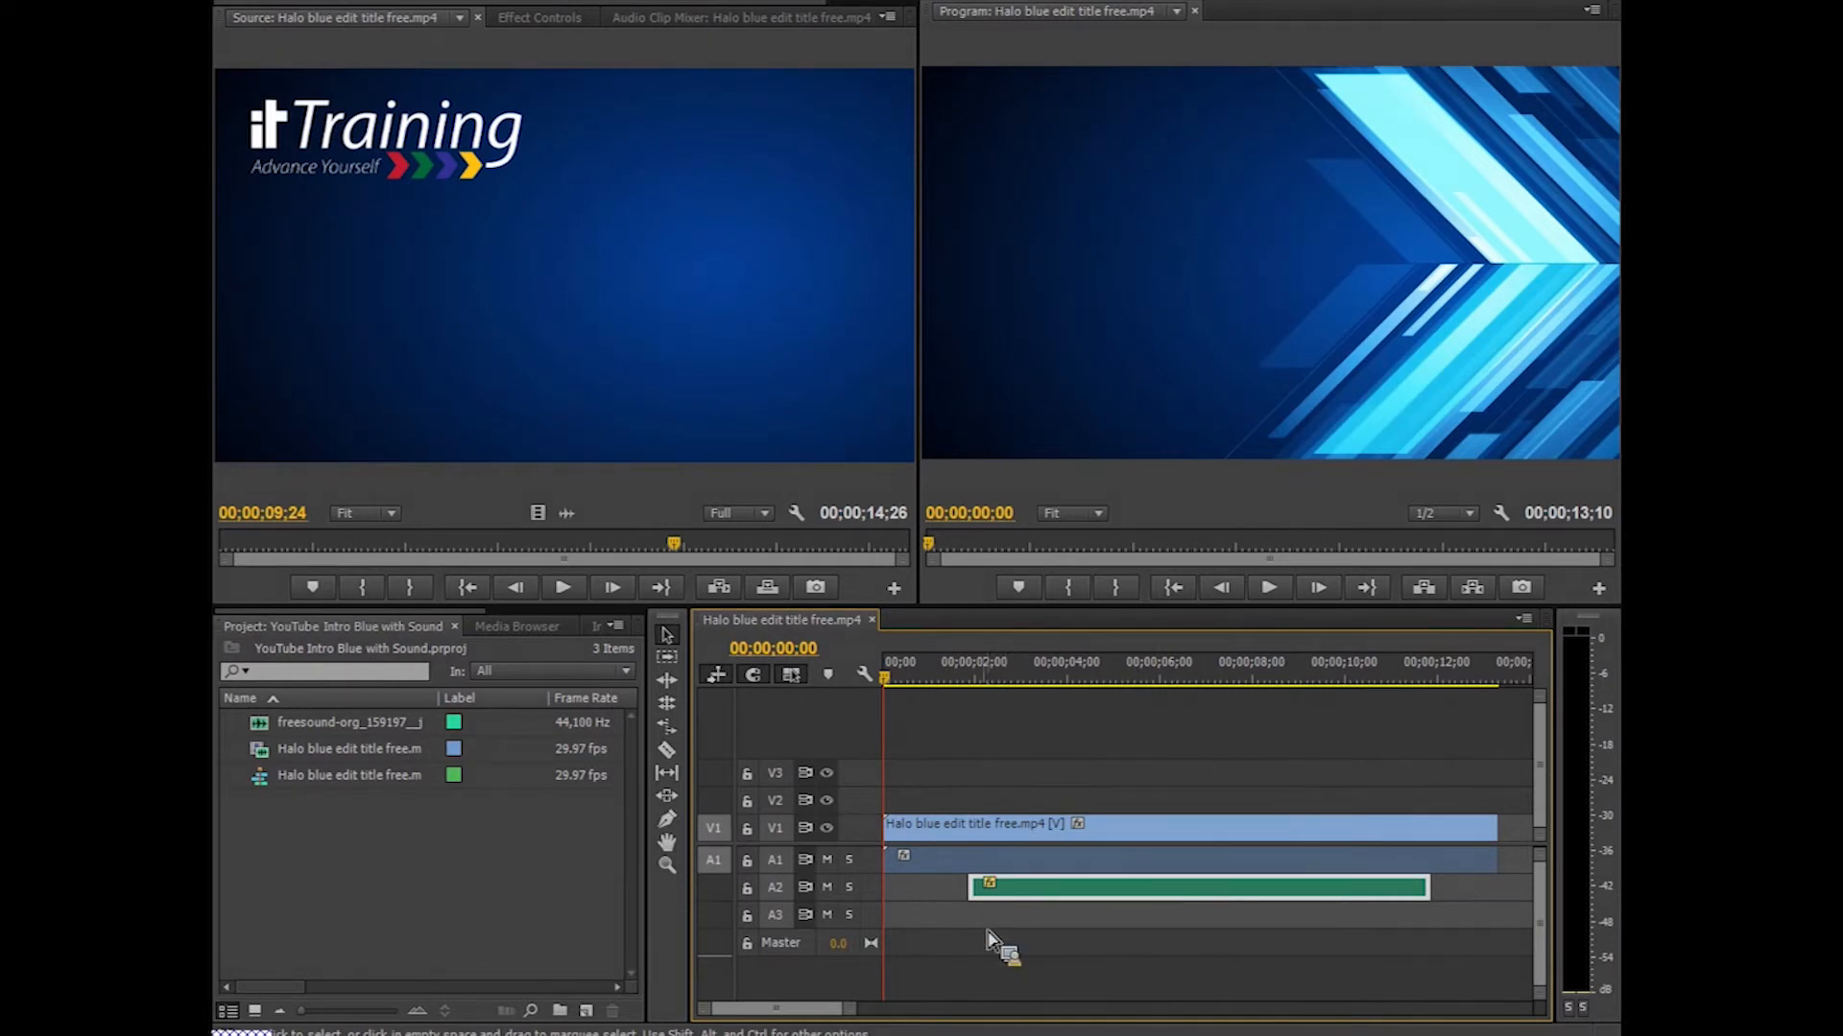
pyautogui.click(710, 857)
pyautogui.click(1042, 783)
pyautogui.moveTo(1042, 789); pyautogui.dragTo(1138, 833)
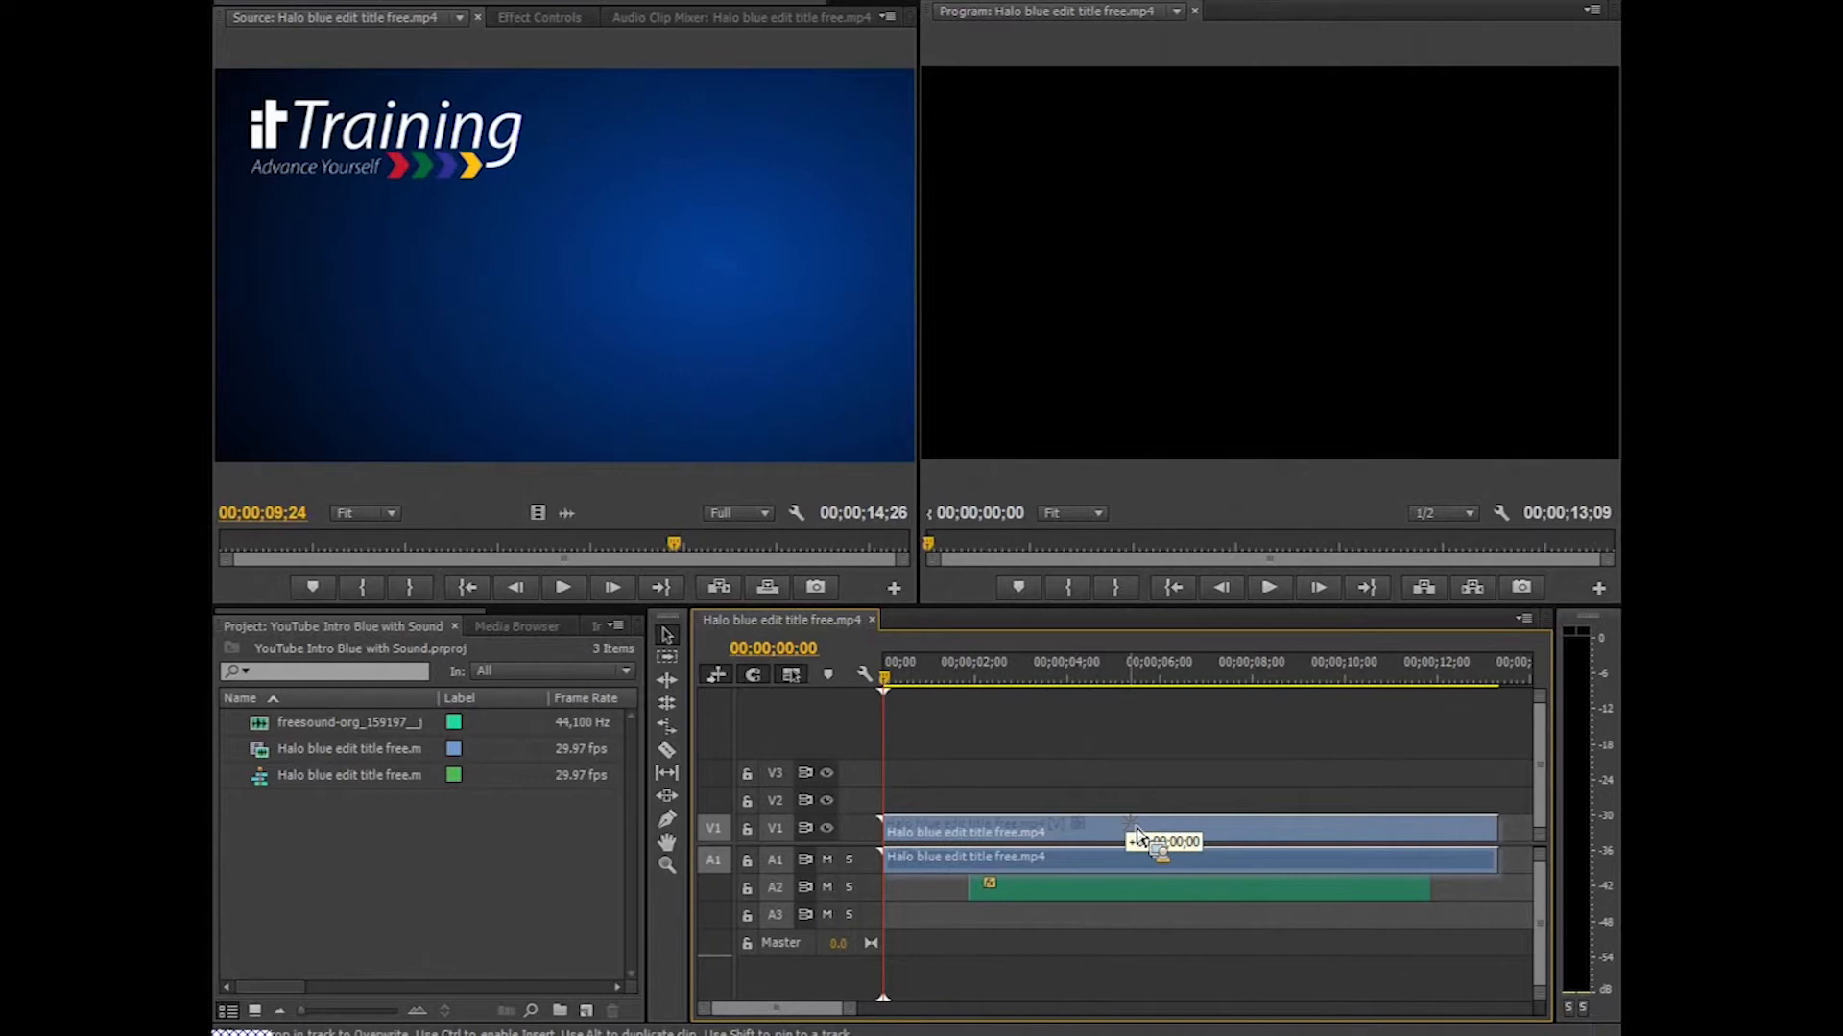
pyautogui.moveTo(1138, 837); pyautogui.dragTo(1135, 826)
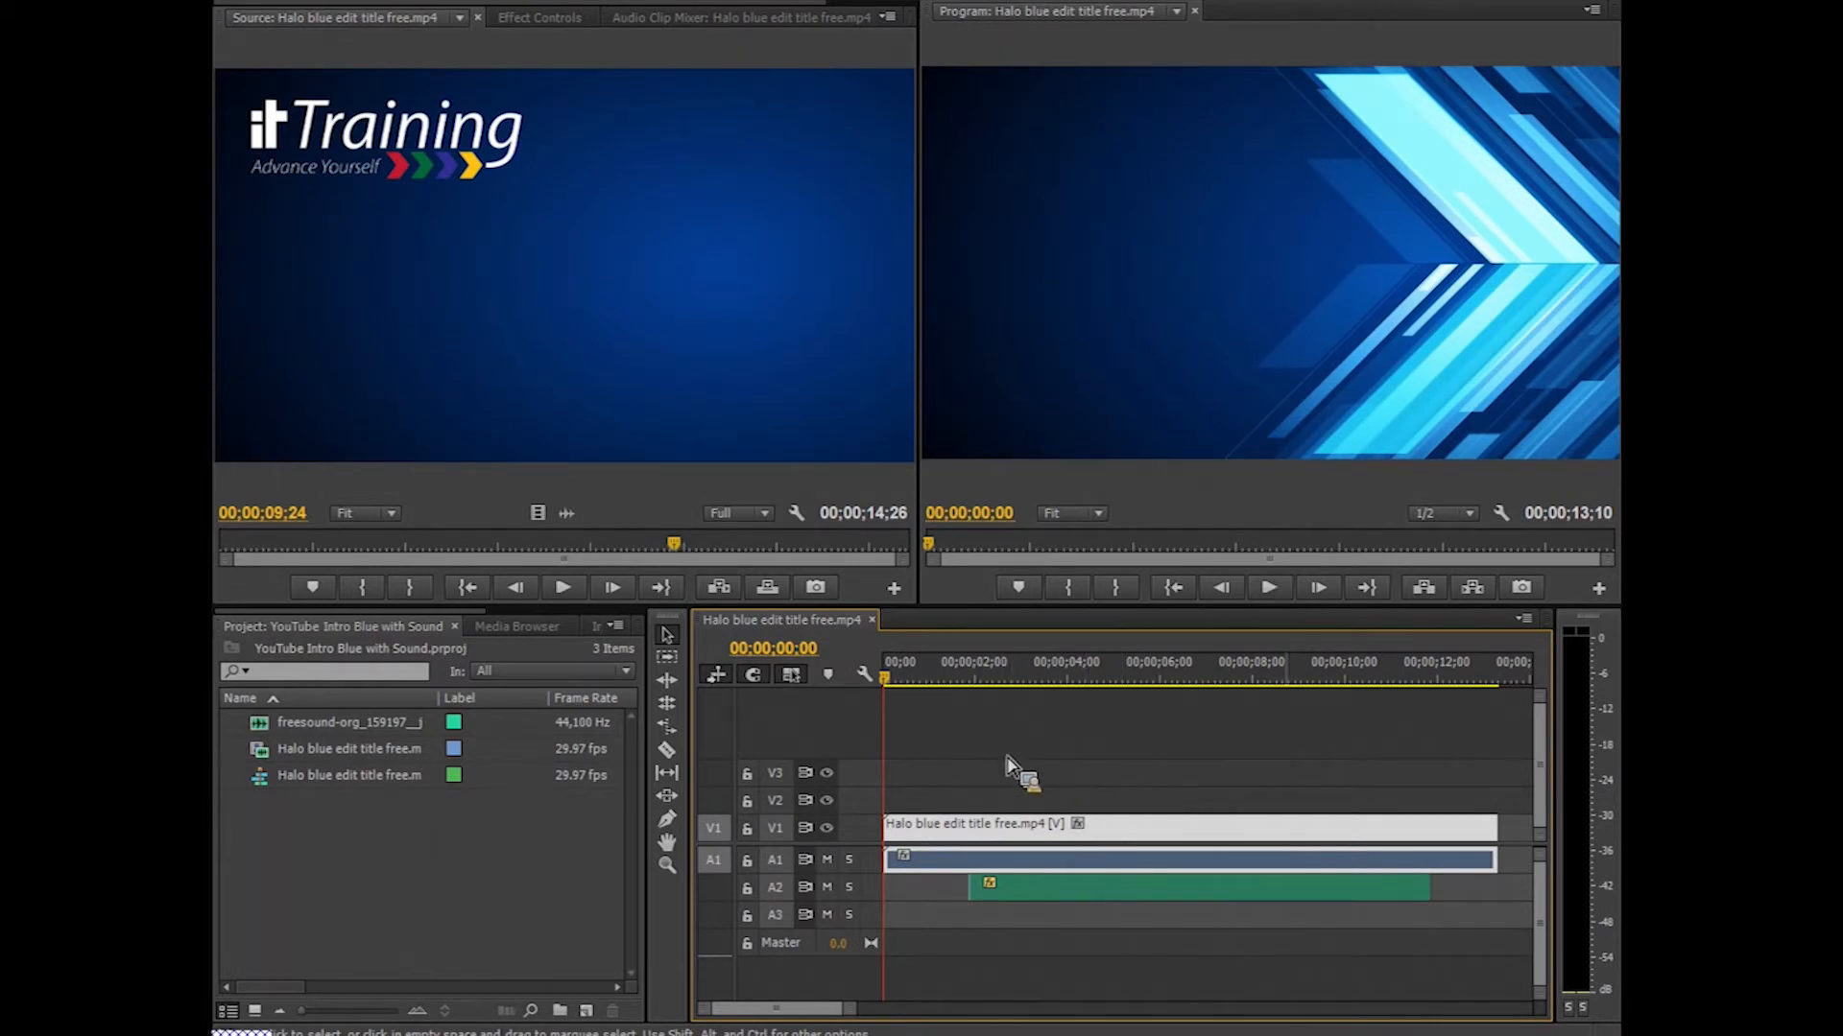
# - Play the full sequence through to its end and bring the playhead back to the beginning
pyautogui.click(1269, 587)
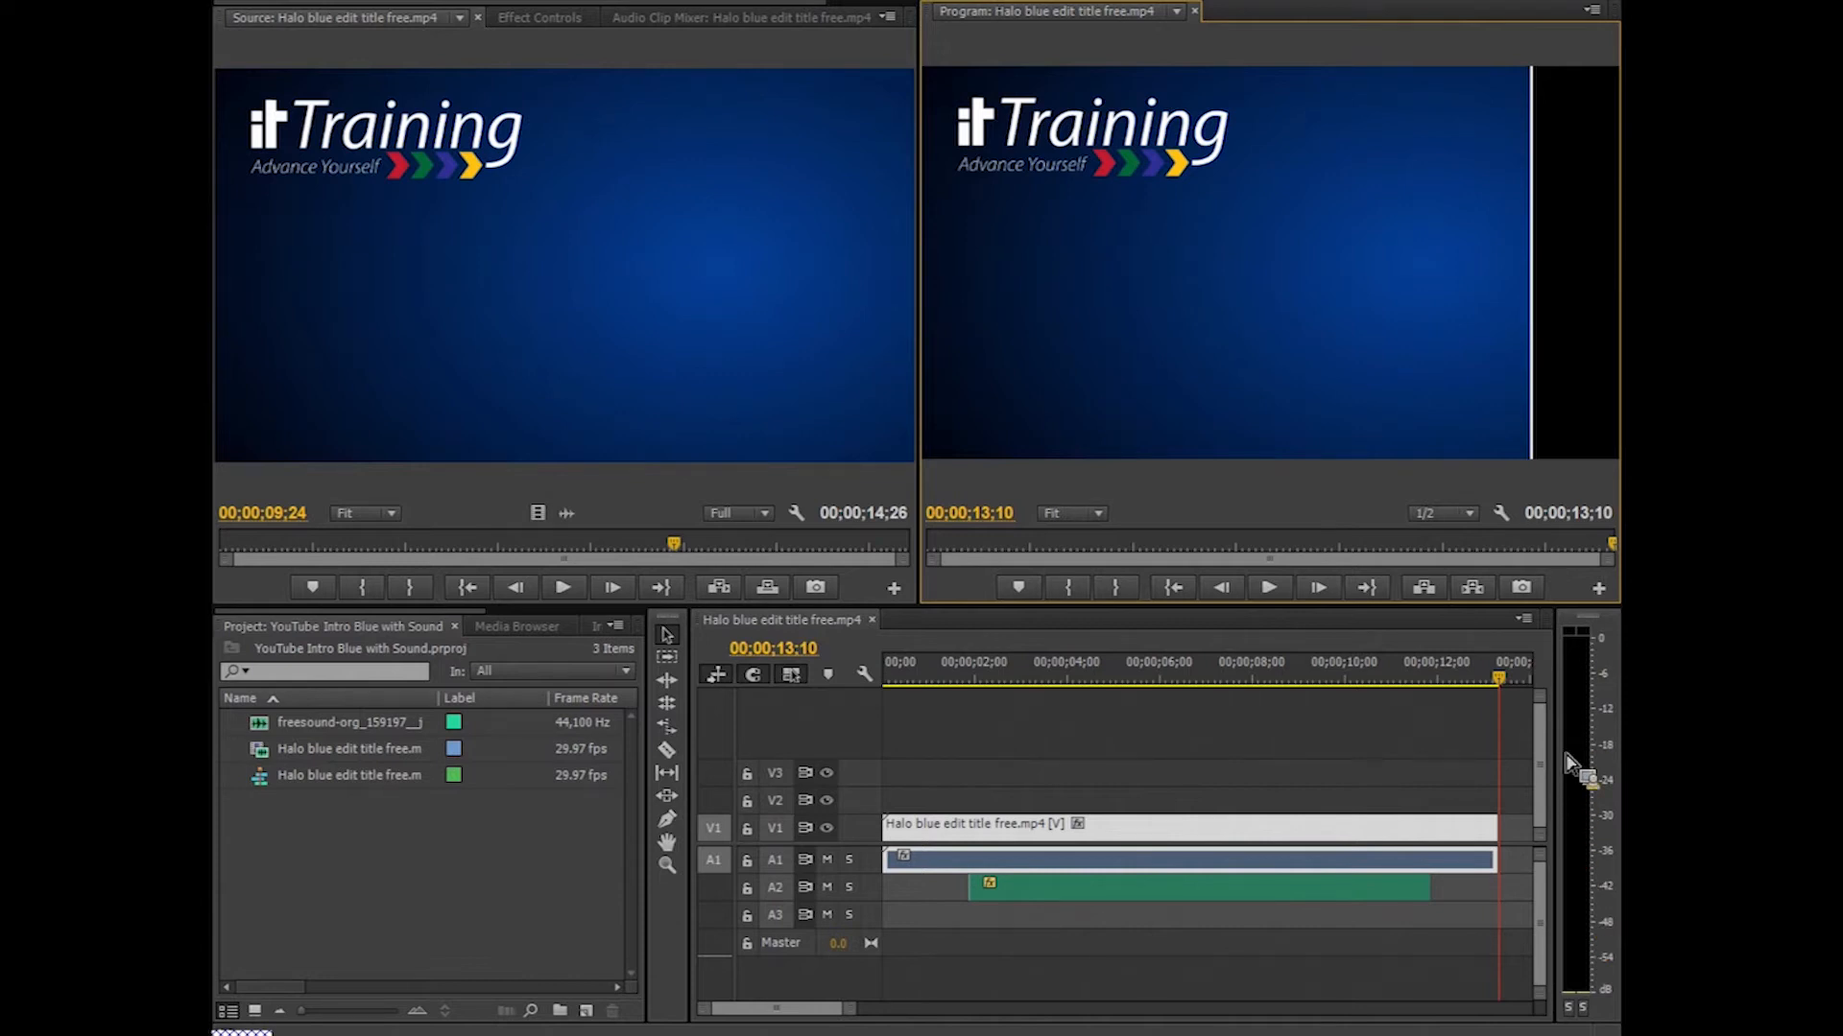
pyautogui.press('Home')
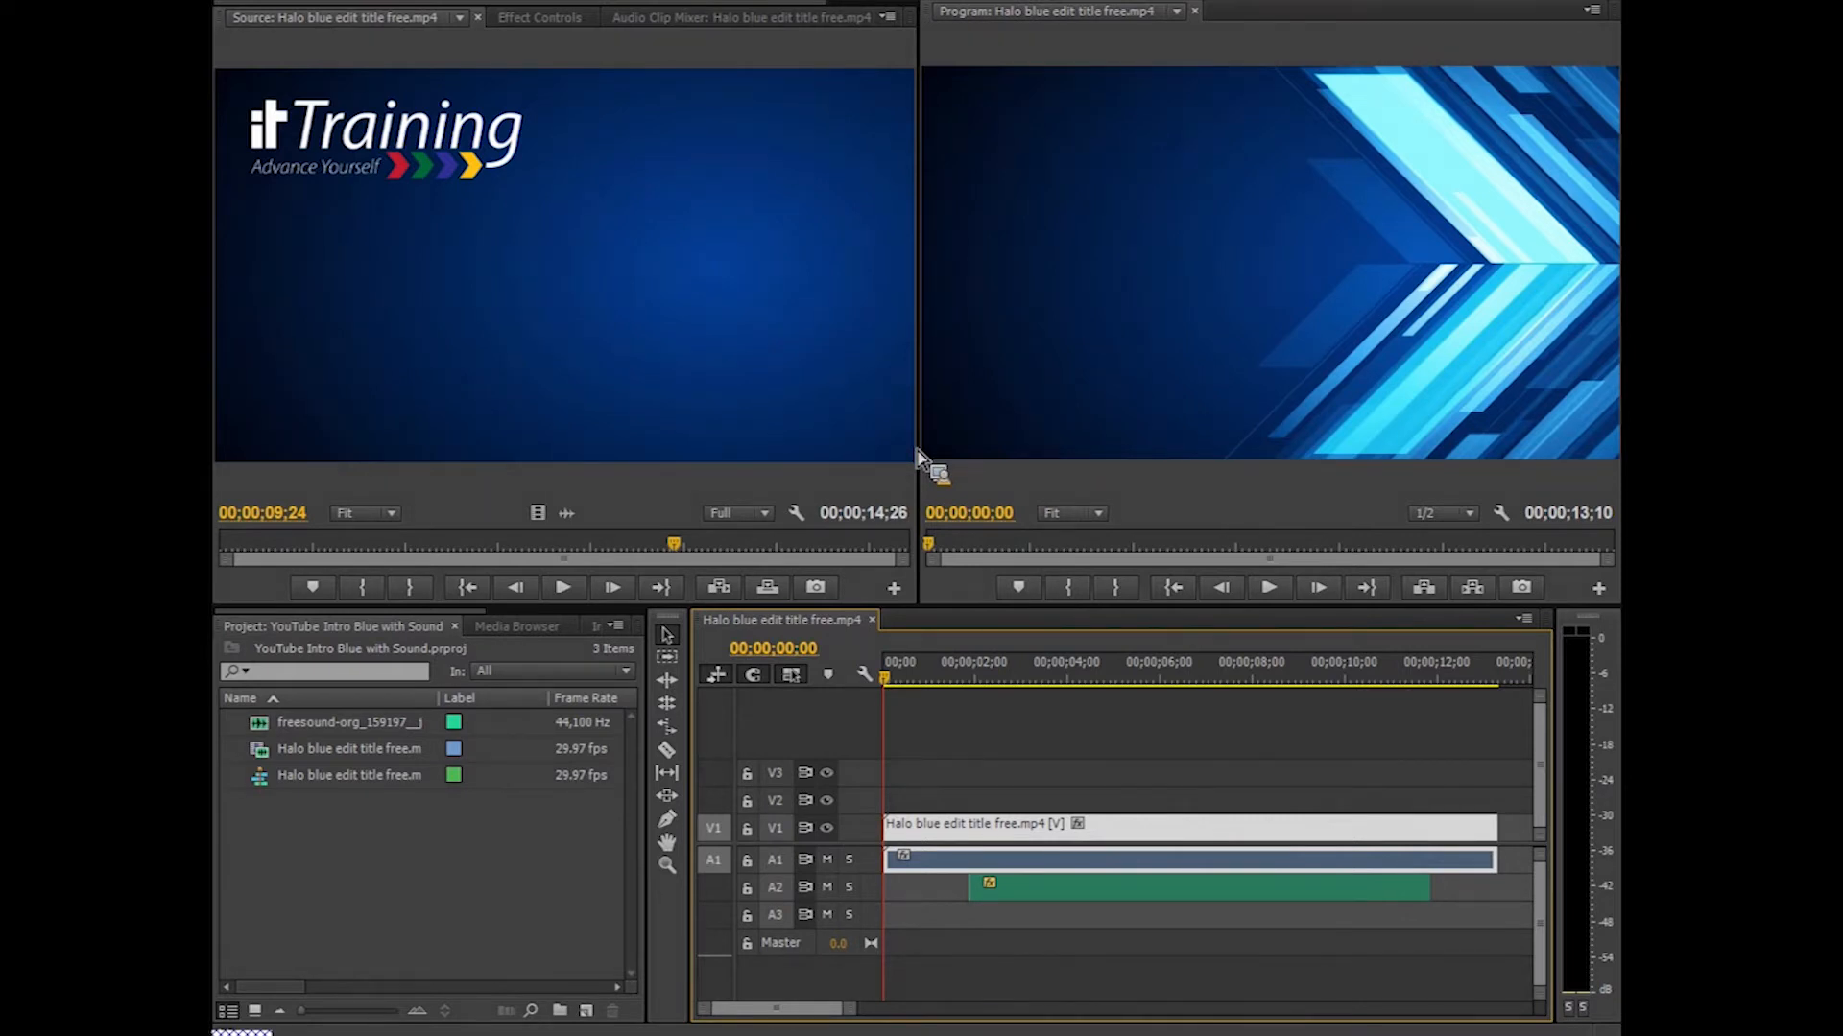
# - Close the open project and start a new project named Webinar
pyautogui.click(234, 3)
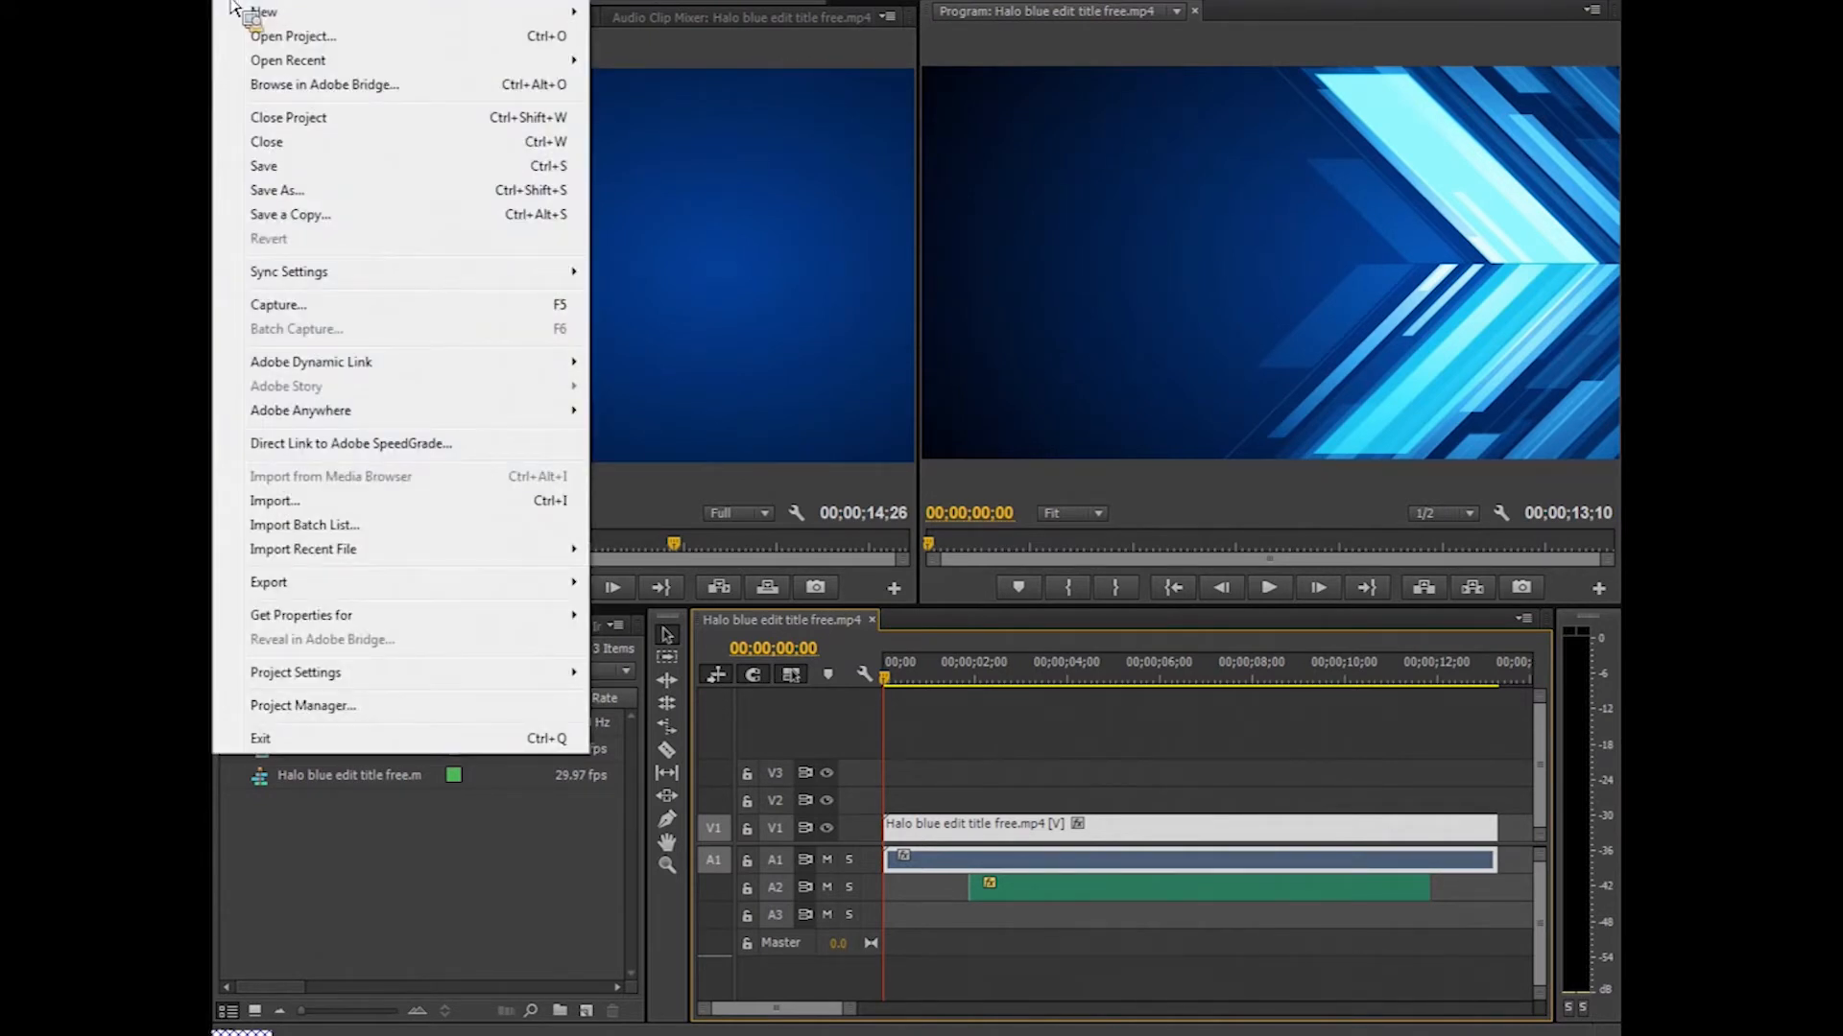
pyautogui.click(262, 119)
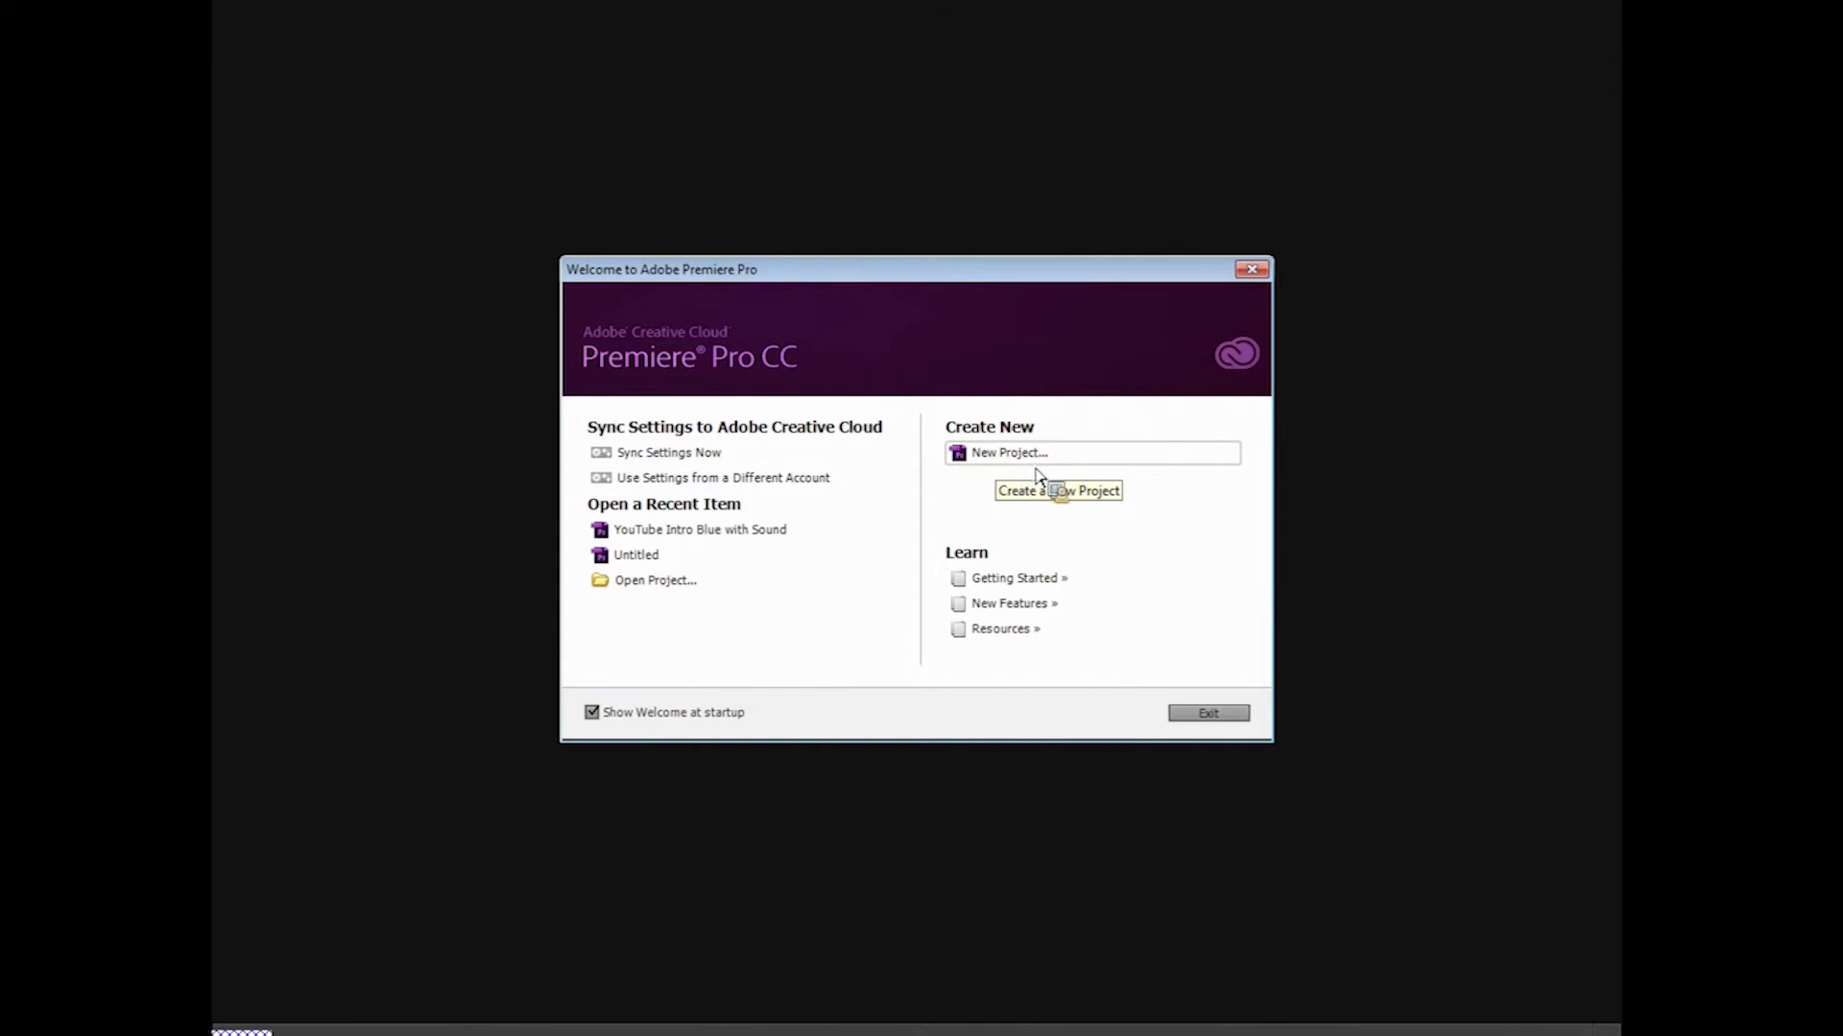
pyautogui.click(998, 459)
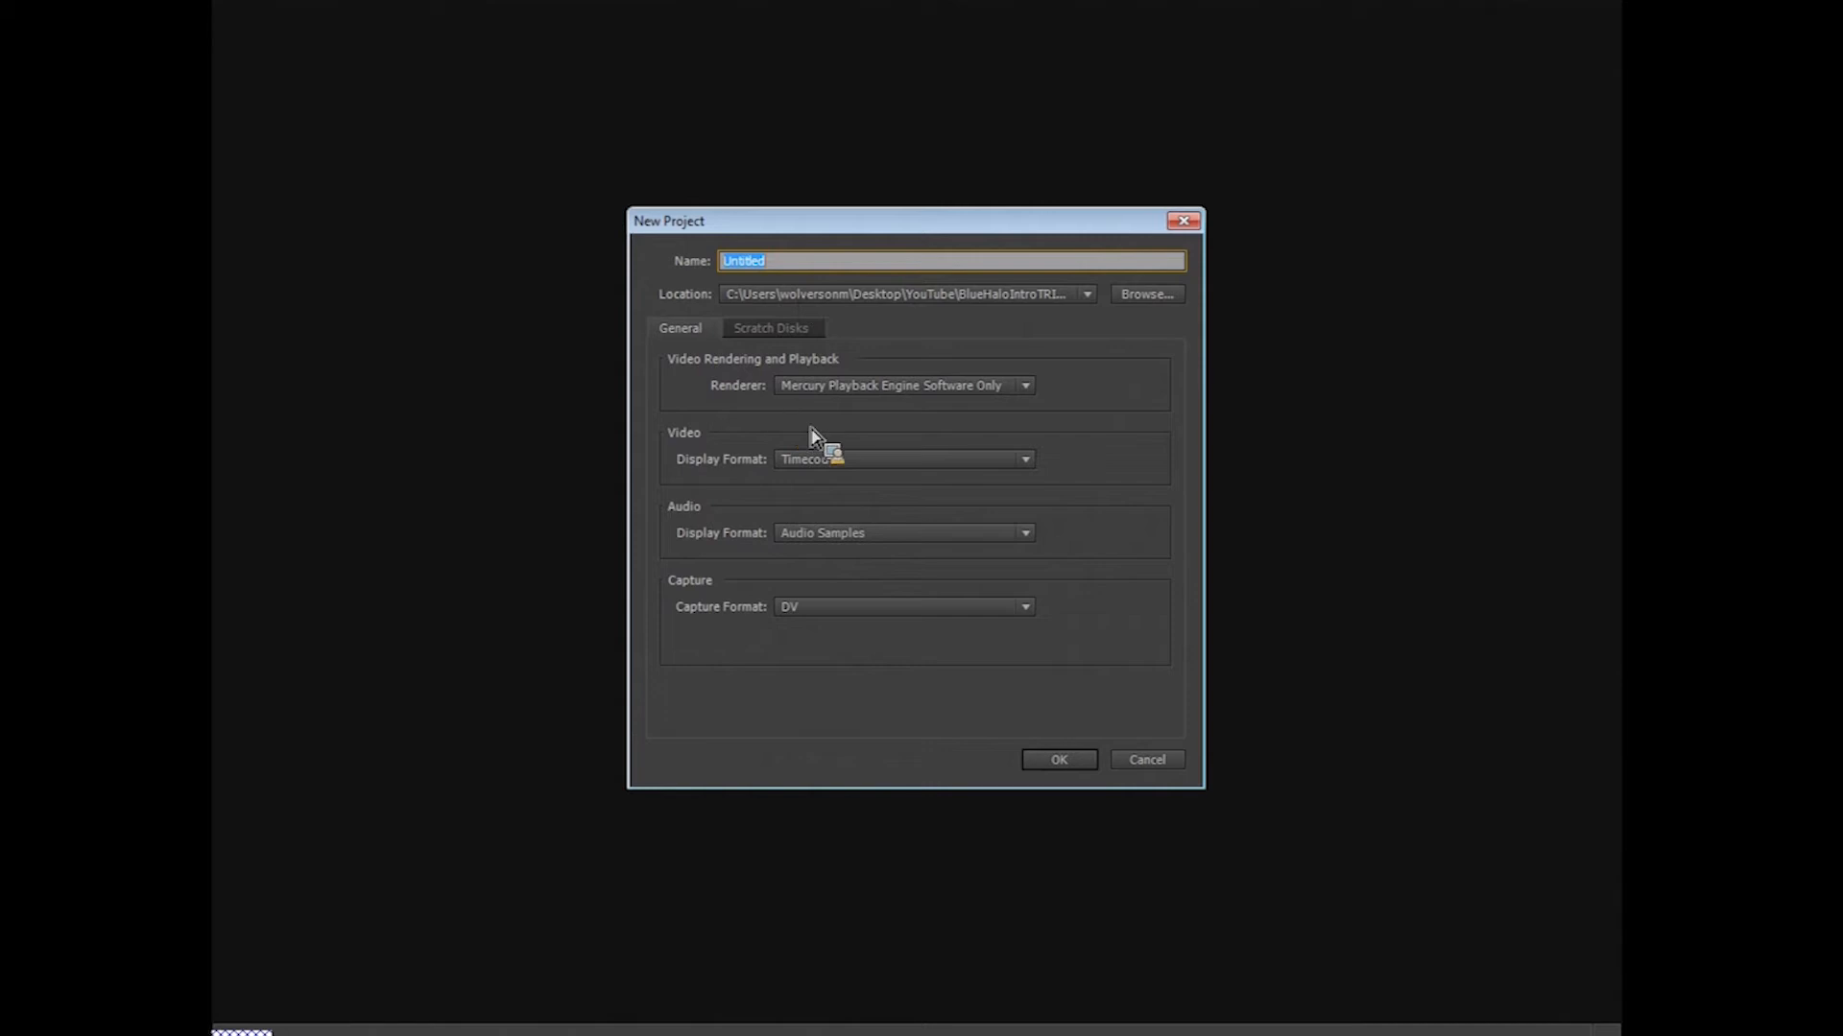
pyautogui.click(986, 268)
pyautogui.doubleClick(768, 265)
# - Set the project location to the premiere webinar folder on the Desktop and create the project
pyautogui.click(1158, 303)
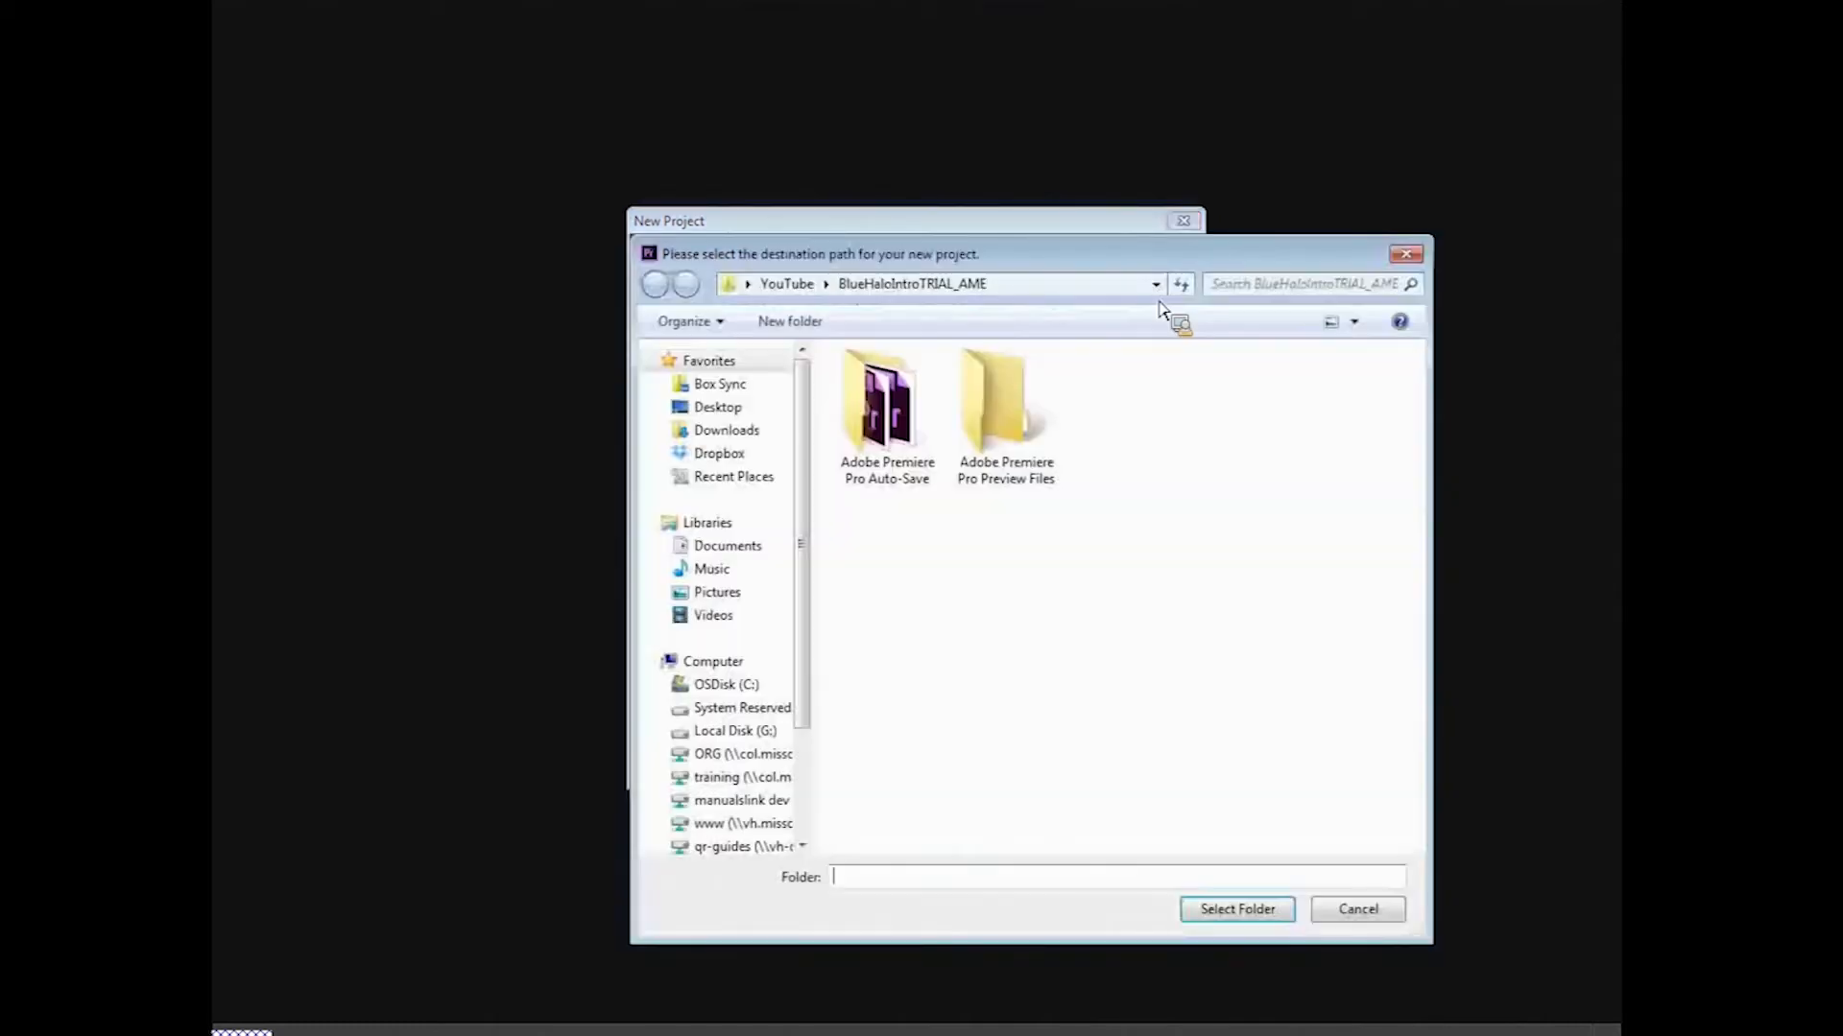
pyautogui.click(715, 408)
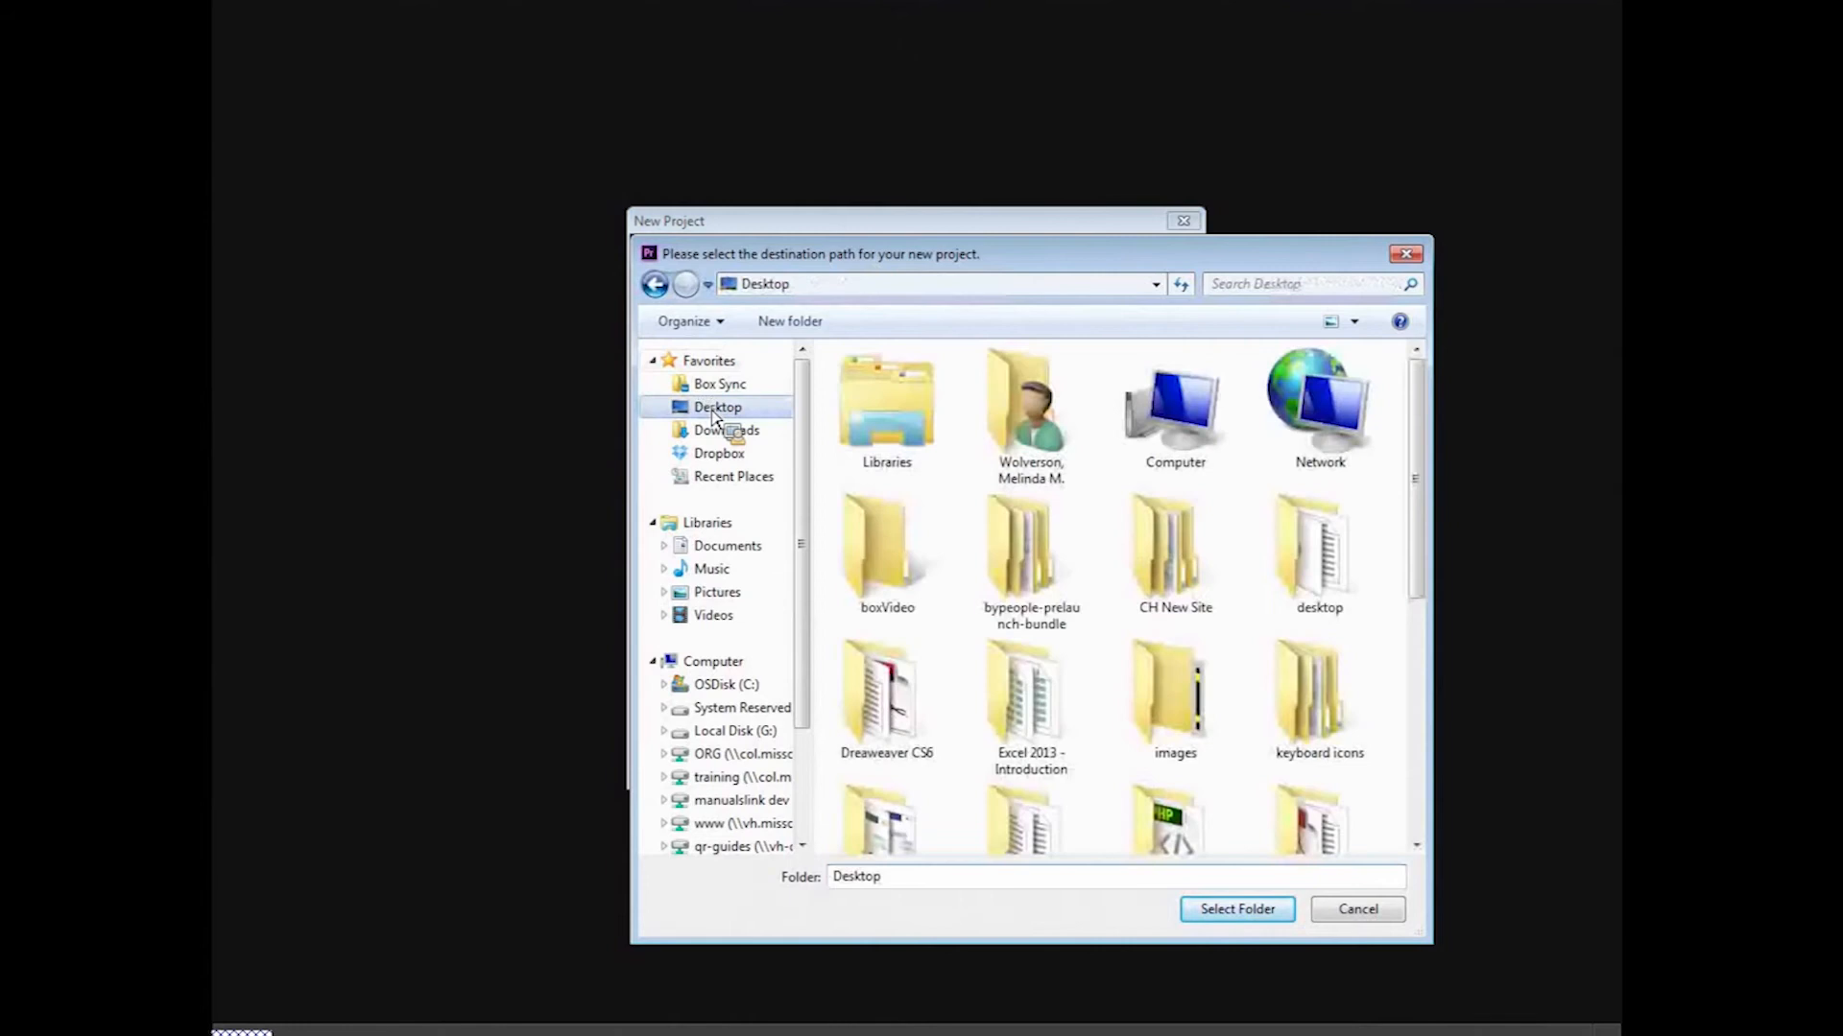
pyautogui.moveTo(1421, 426); pyautogui.dragTo(1428, 628)
pyautogui.doubleClick(912, 538)
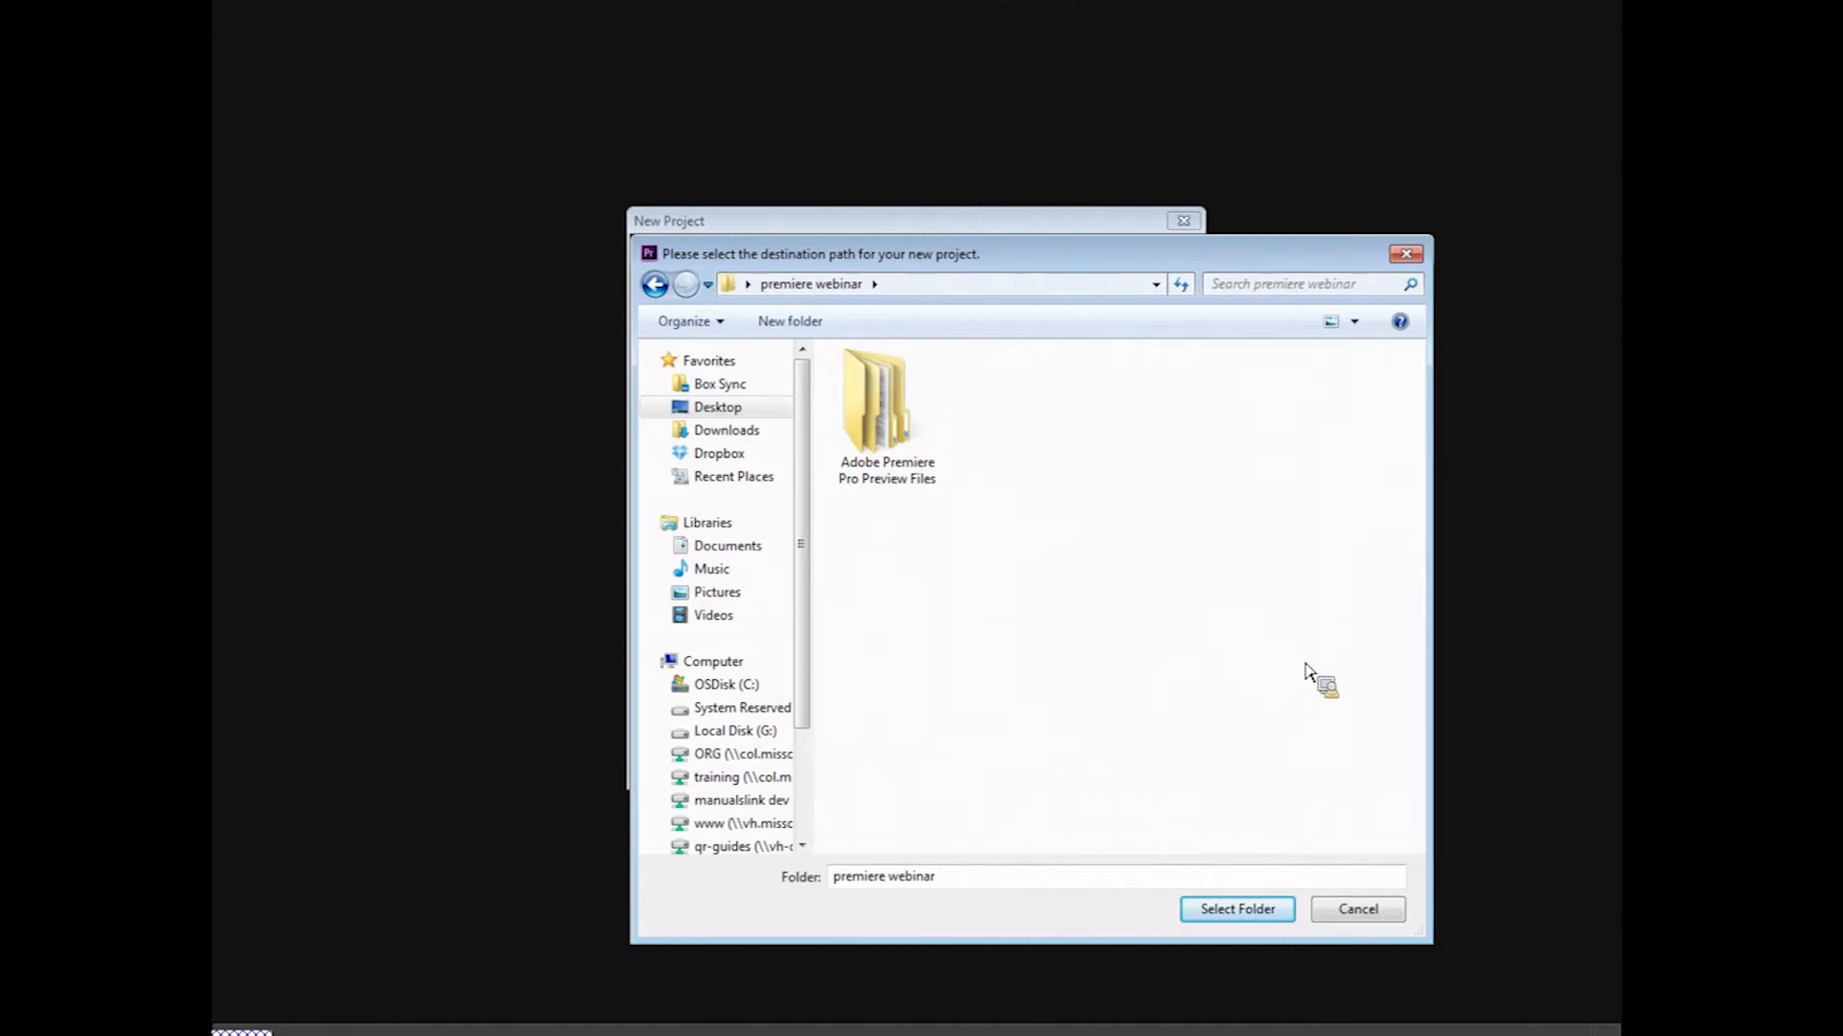
pyautogui.click(1276, 913)
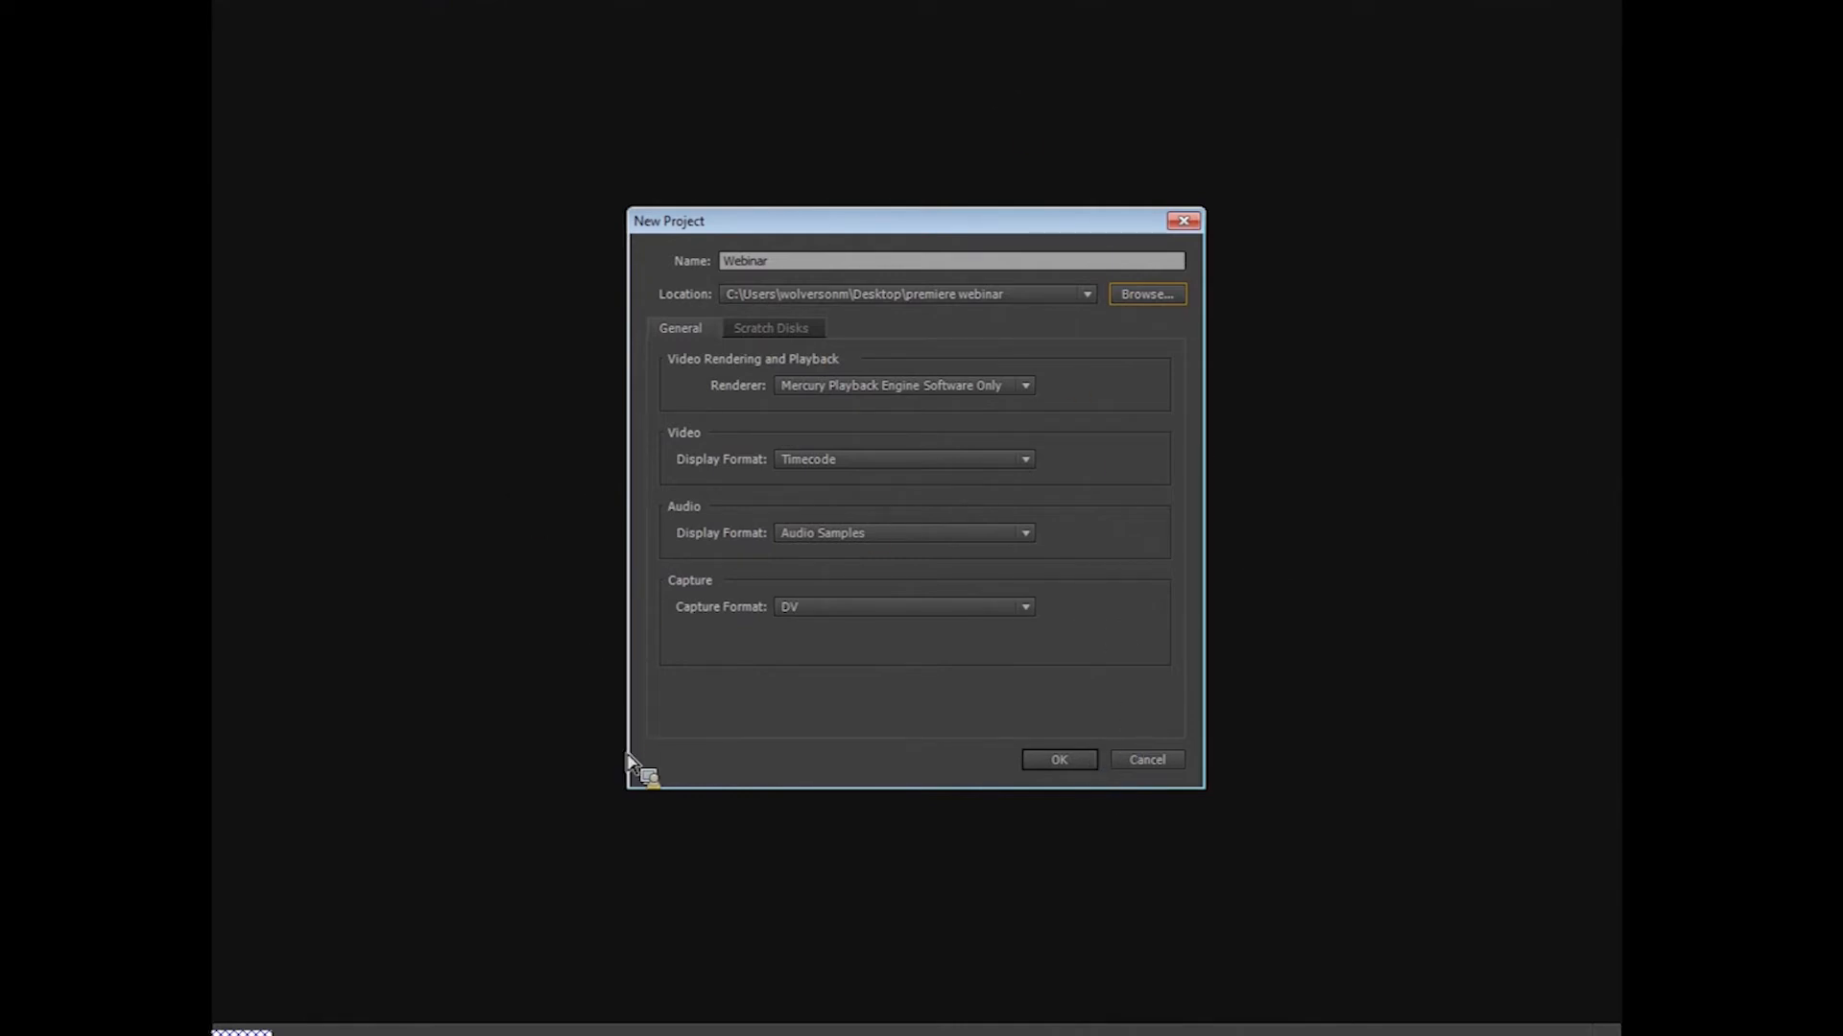
pyautogui.click(1071, 765)
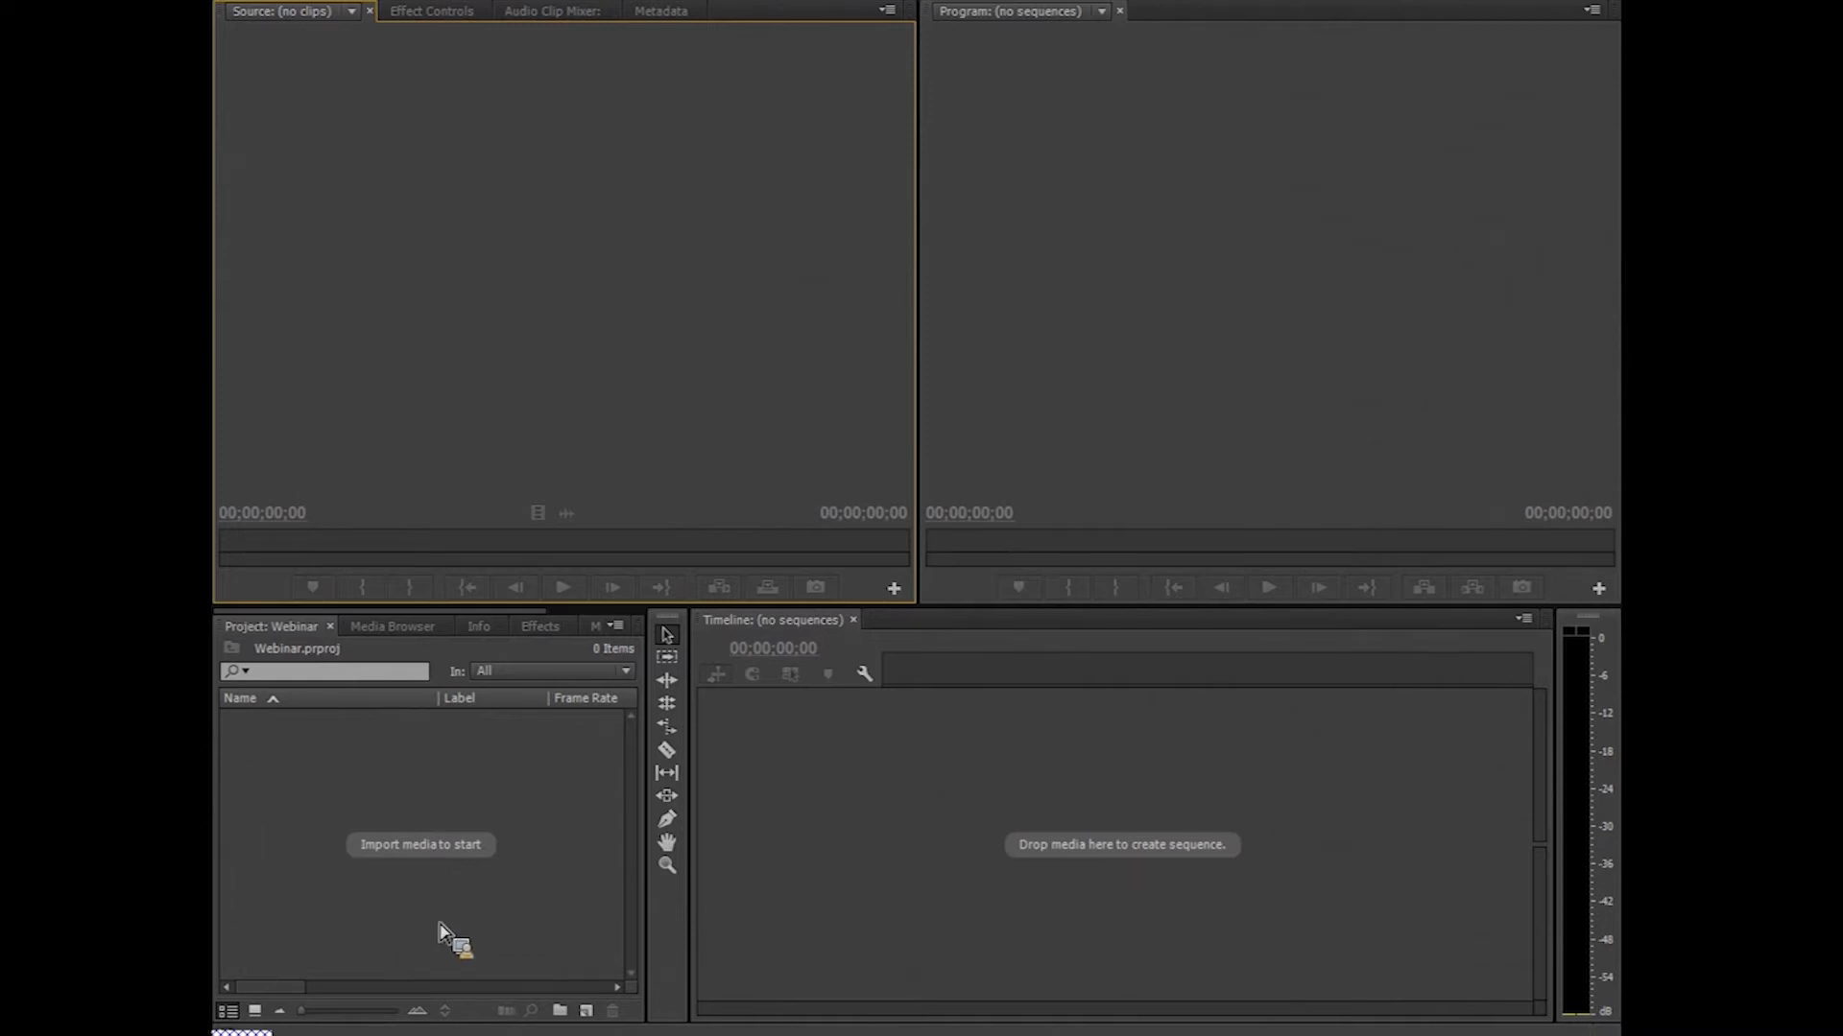
# - Import credits, freesound-org_glass-breaking, Halo blue edit title free, IMG_2798, stlouis (1), (2), (4), (5) and title into the project
pyautogui.click(461, 891)
pyautogui.rightClick(406, 771)
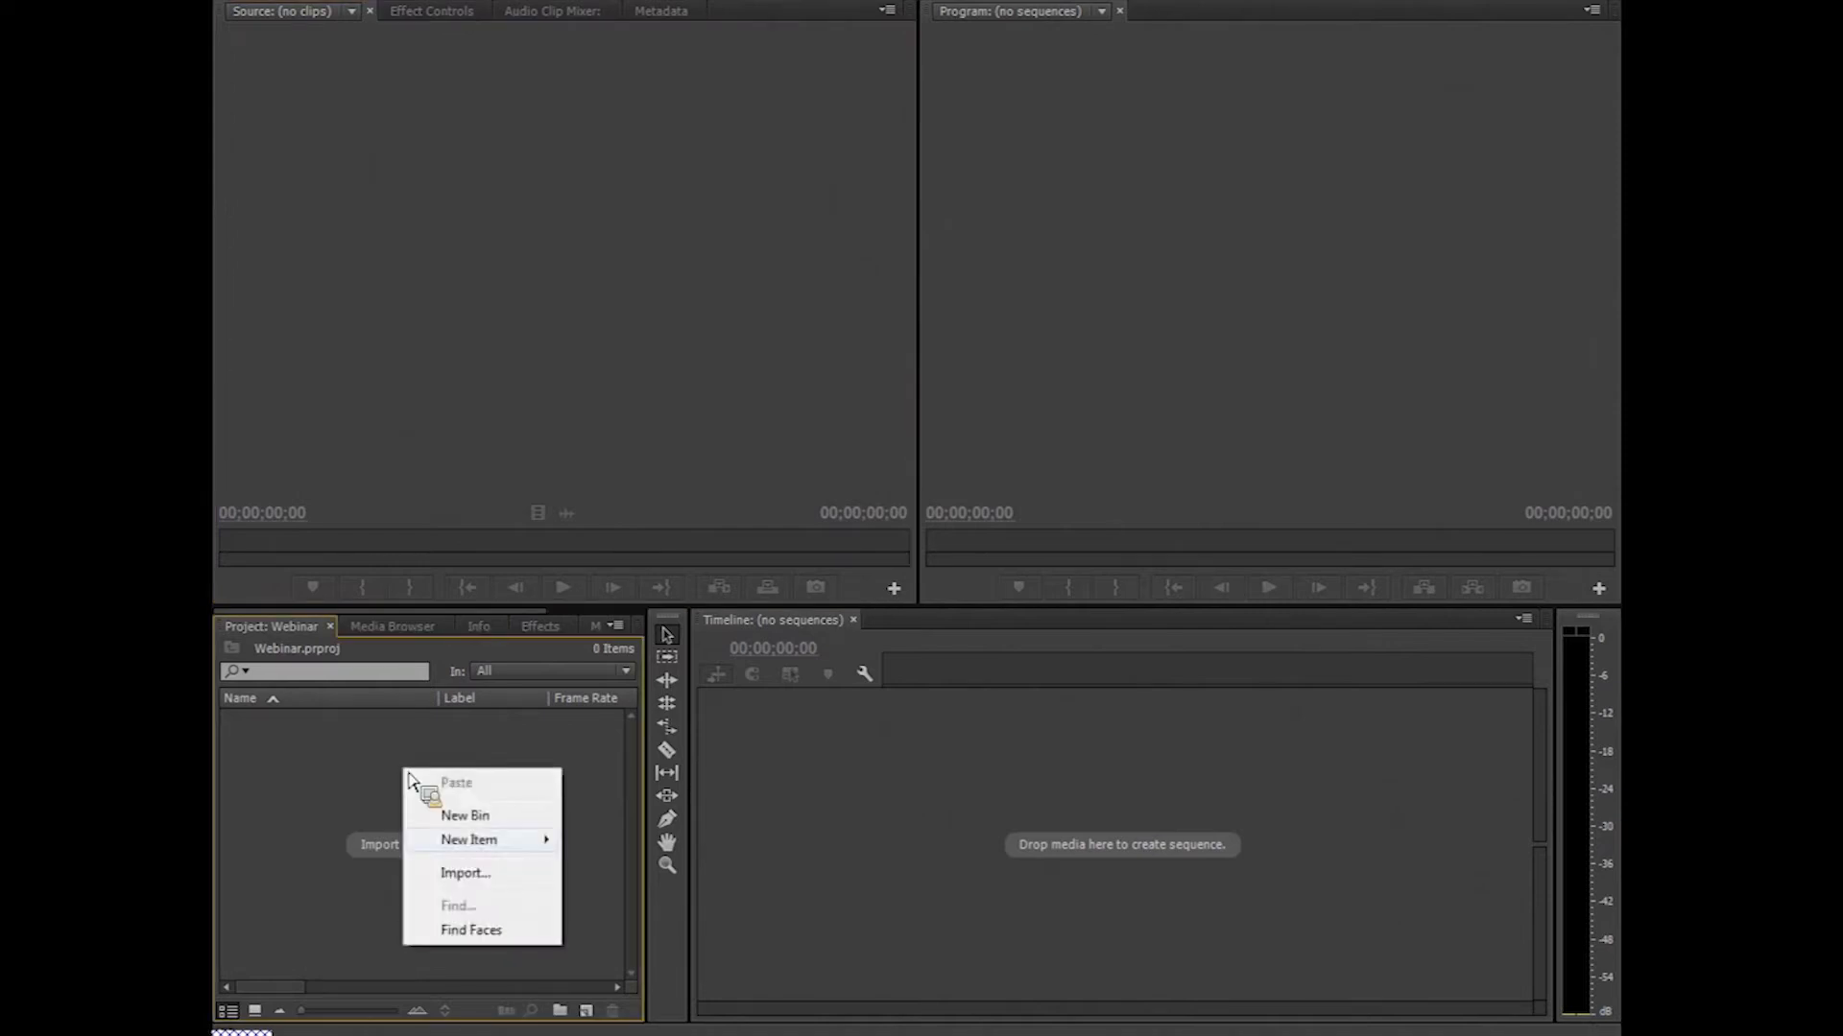
pyautogui.click(447, 875)
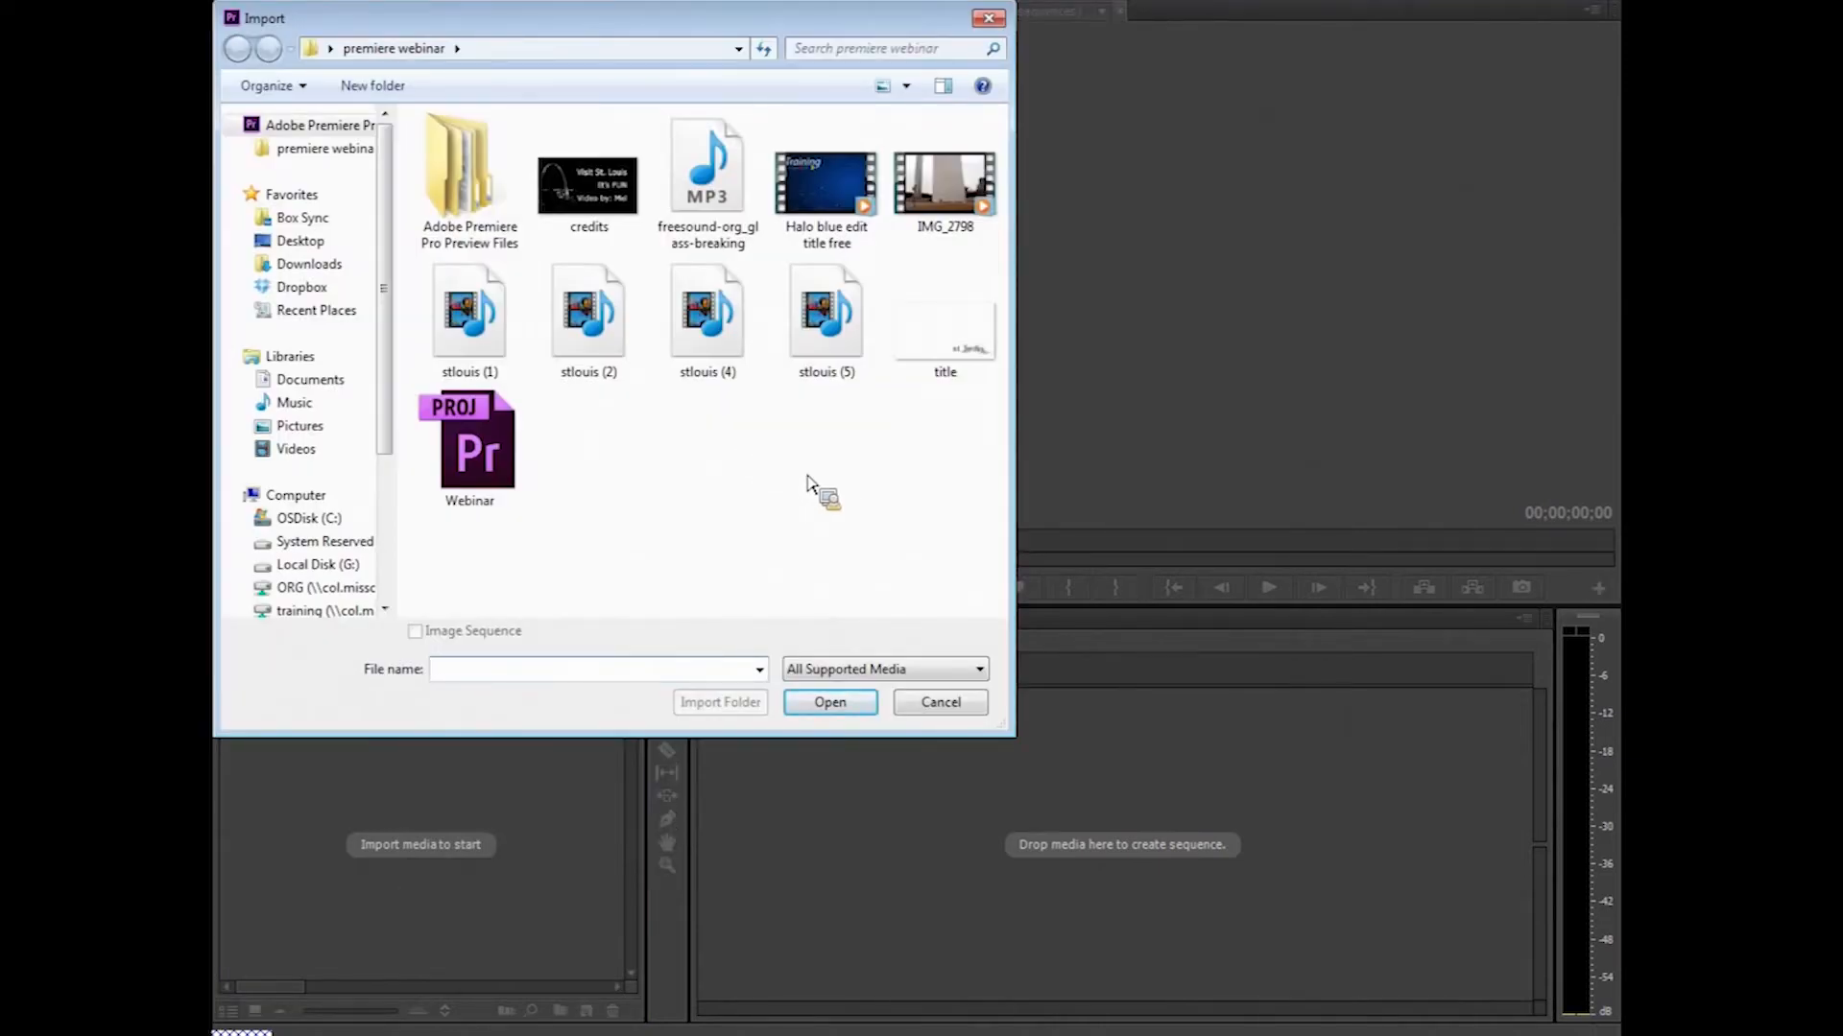
pyautogui.click(612, 230)
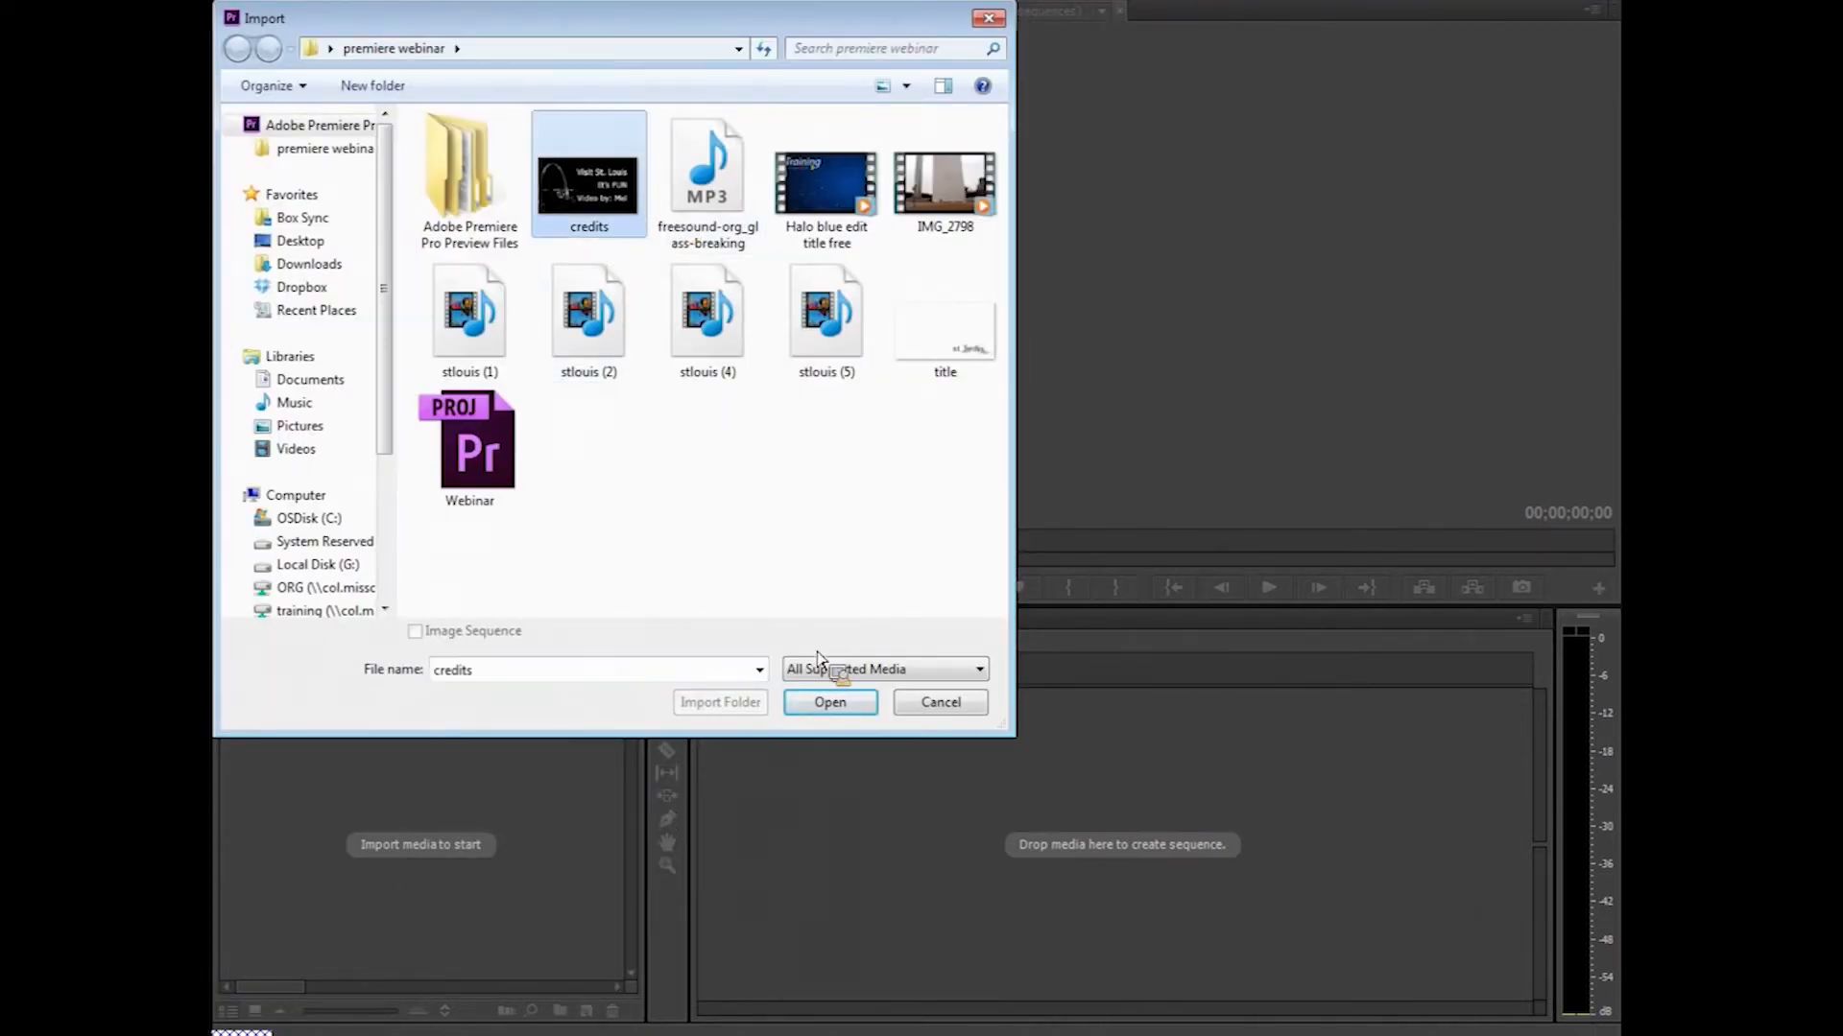
pyautogui.keyDown('ctrl'); pyautogui.click(707, 187); pyautogui.keyUp('ctrl')
pyautogui.keyDown('ctrl'); pyautogui.click(833, 230); pyautogui.keyUp('ctrl')
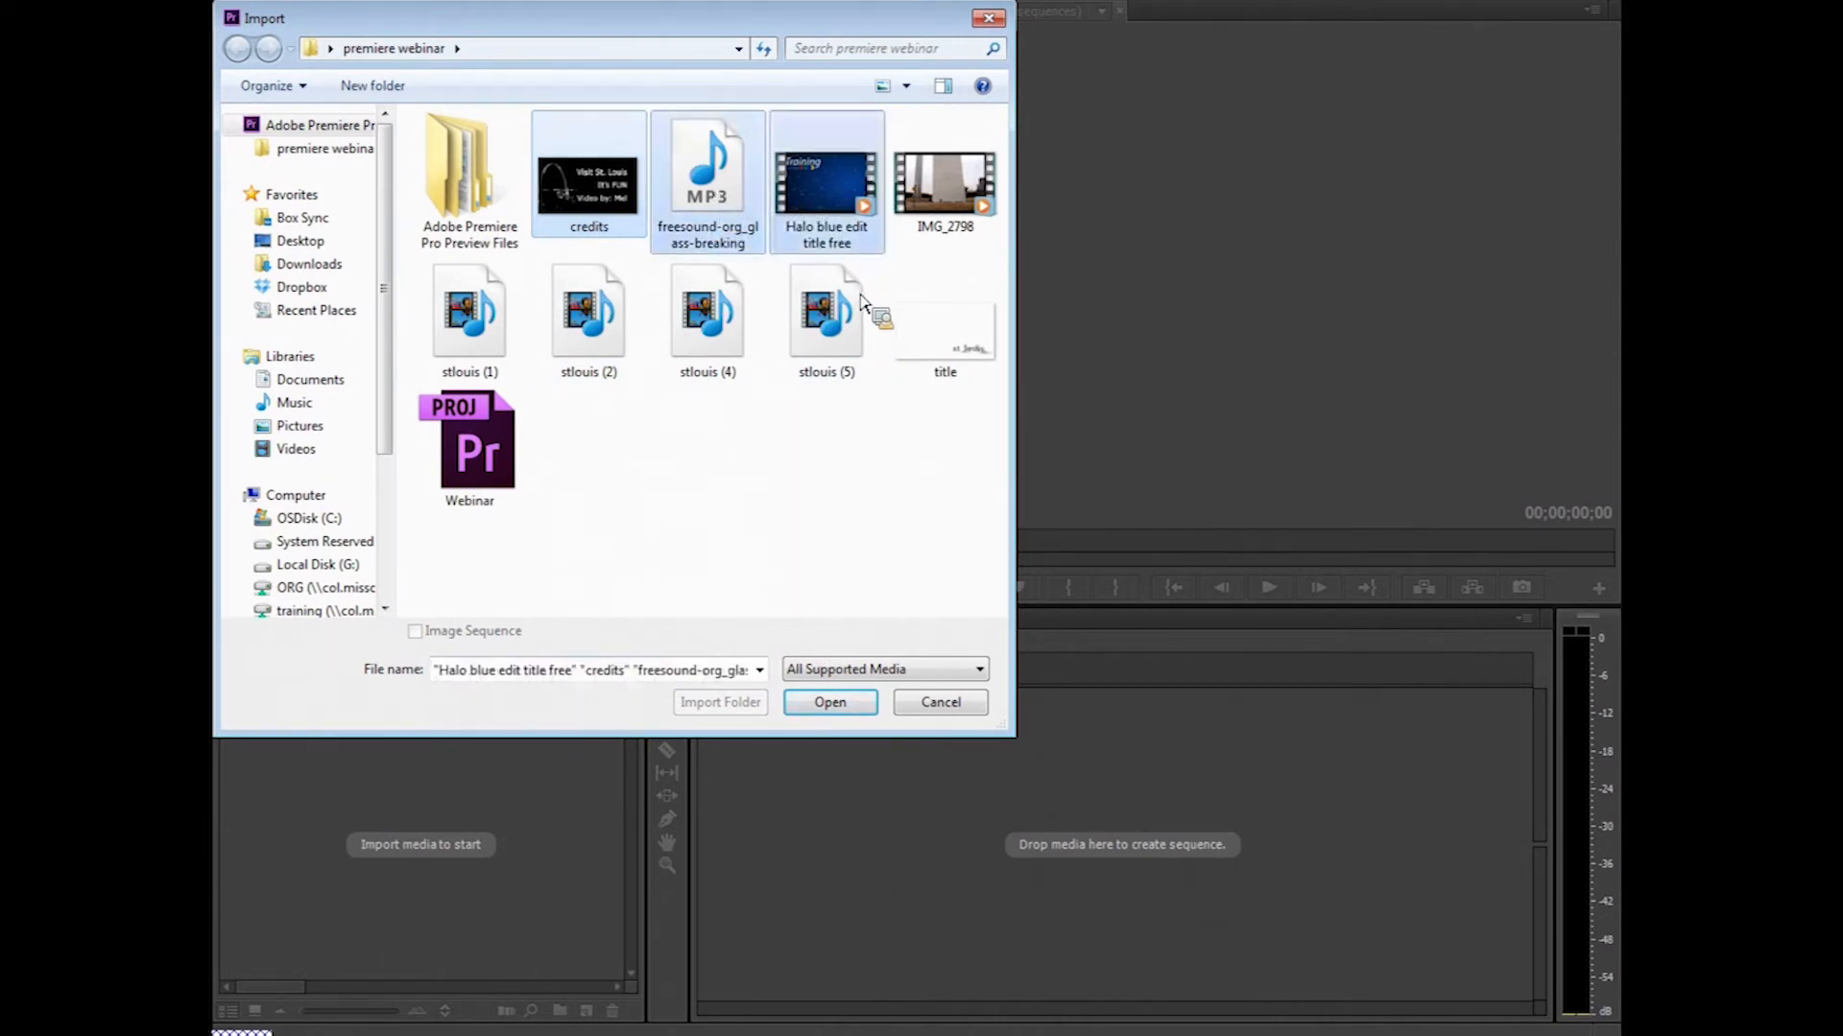
pyautogui.keyDown('ctrl'); pyautogui.click(936, 221); pyautogui.keyUp('ctrl')
pyautogui.keyDown('ctrl'); pyautogui.click(513, 317); pyautogui.keyUp('ctrl')
pyautogui.keyDown('ctrl'); pyautogui.click(585, 317); pyautogui.keyUp('ctrl')
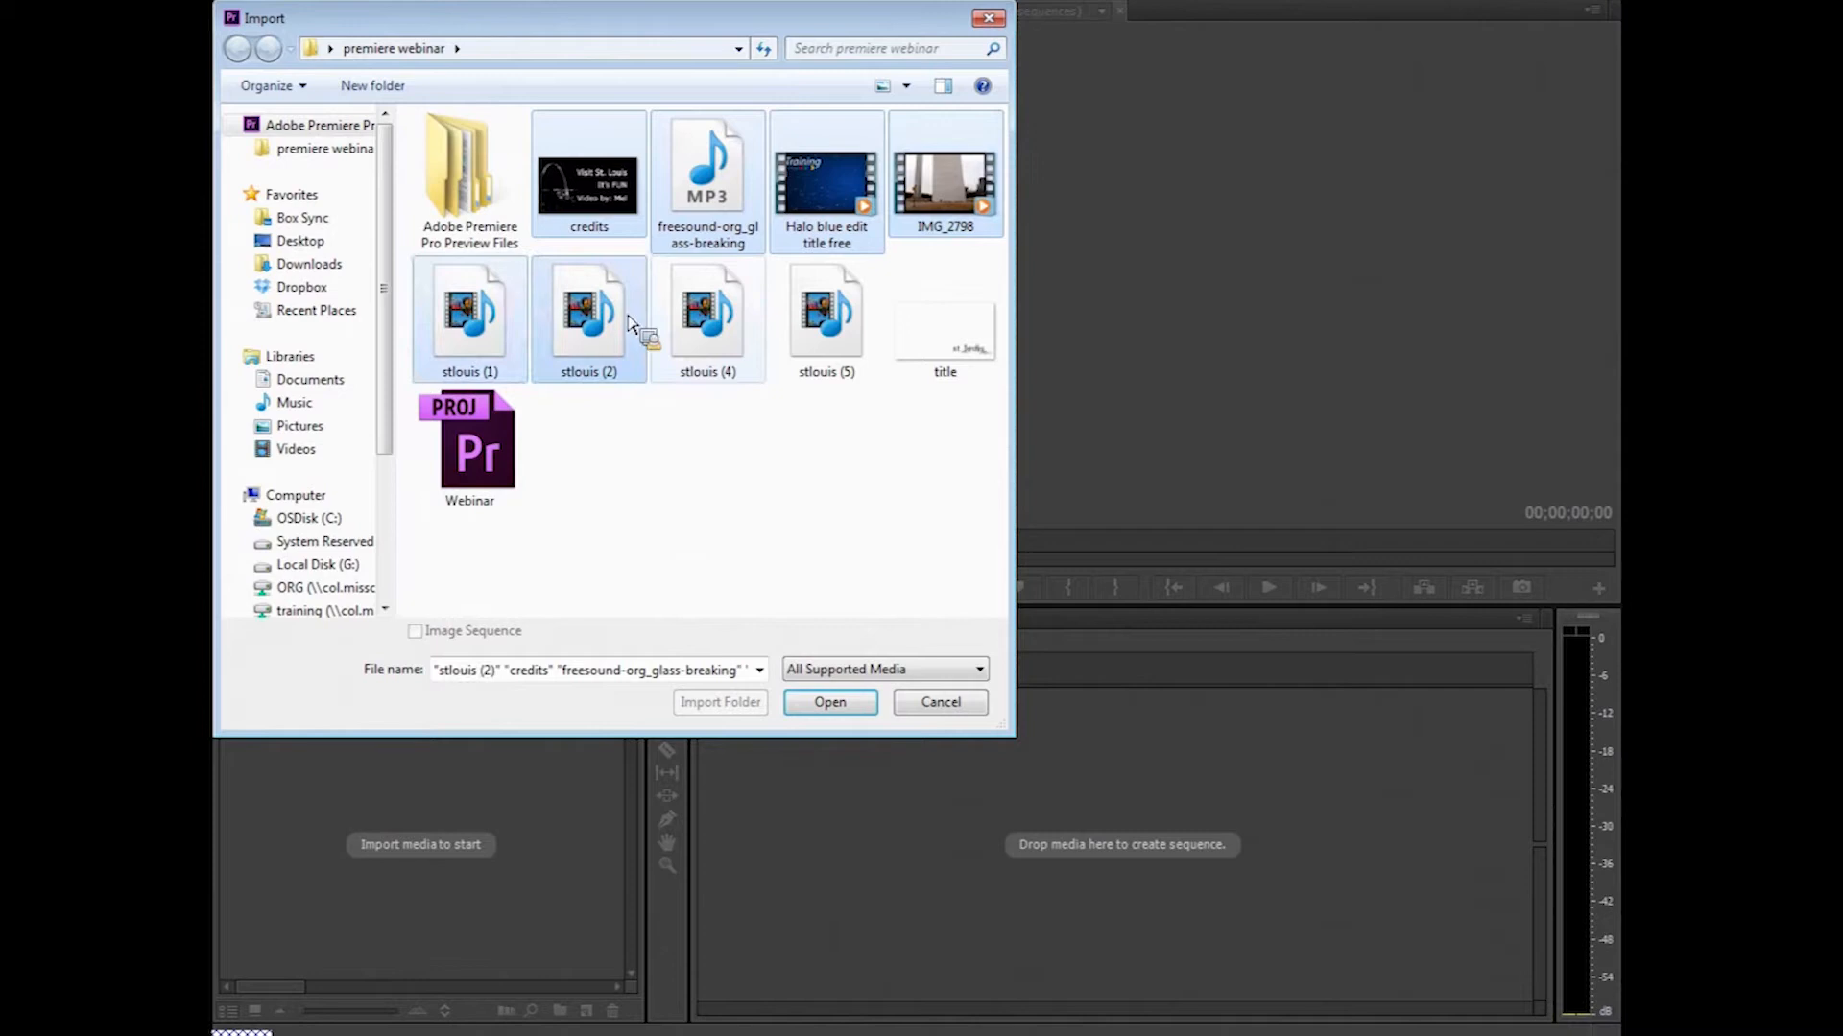
pyautogui.keyDown('ctrl'); pyautogui.click(707, 317); pyautogui.keyUp('ctrl')
pyautogui.keyDown('ctrl'); pyautogui.click(826, 317); pyautogui.keyUp('ctrl')
pyautogui.keyDown('ctrl'); pyautogui.click(944, 317); pyautogui.keyUp('ctrl')
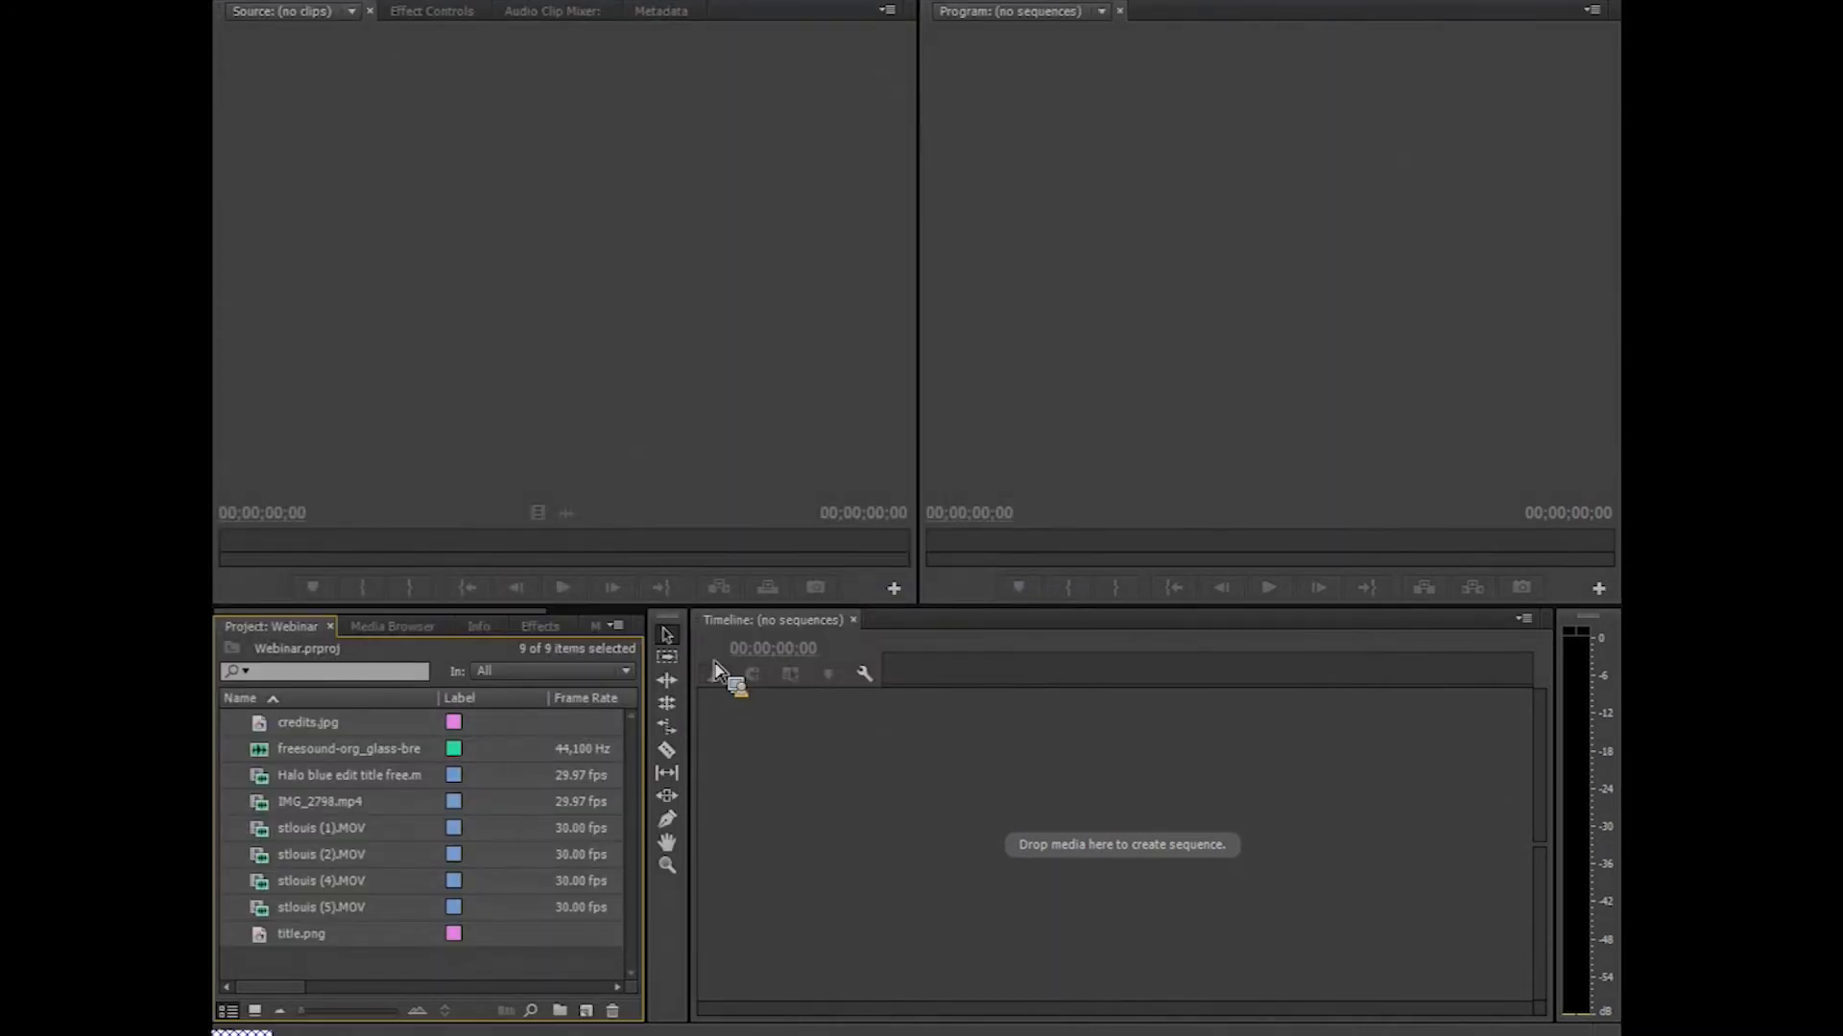
pyautogui.moveTo(715, 669); pyautogui.dragTo(334, 993)
pyautogui.moveTo(351, 869); pyautogui.dragTo(386, 842)
pyautogui.click(388, 824)
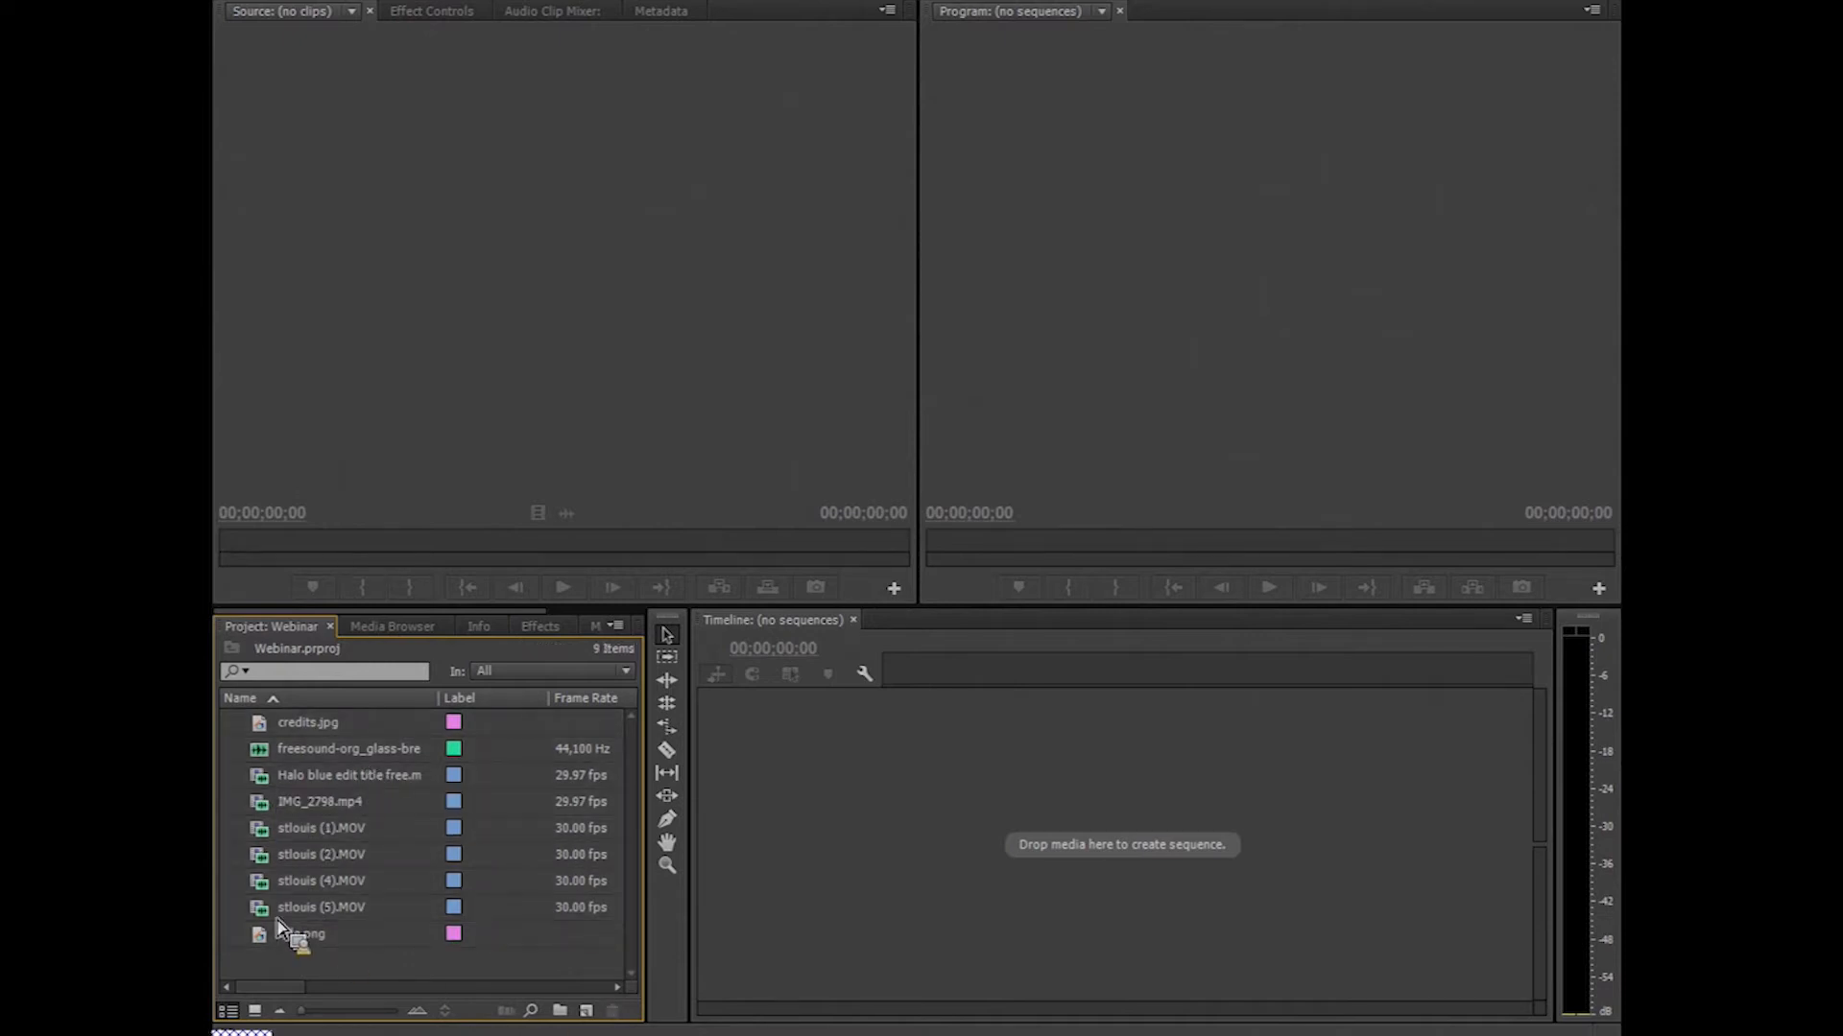
# - Open stlouis (1).MOV as the source clip, play it through and return near its start
pyautogui.doubleClick(389, 829)
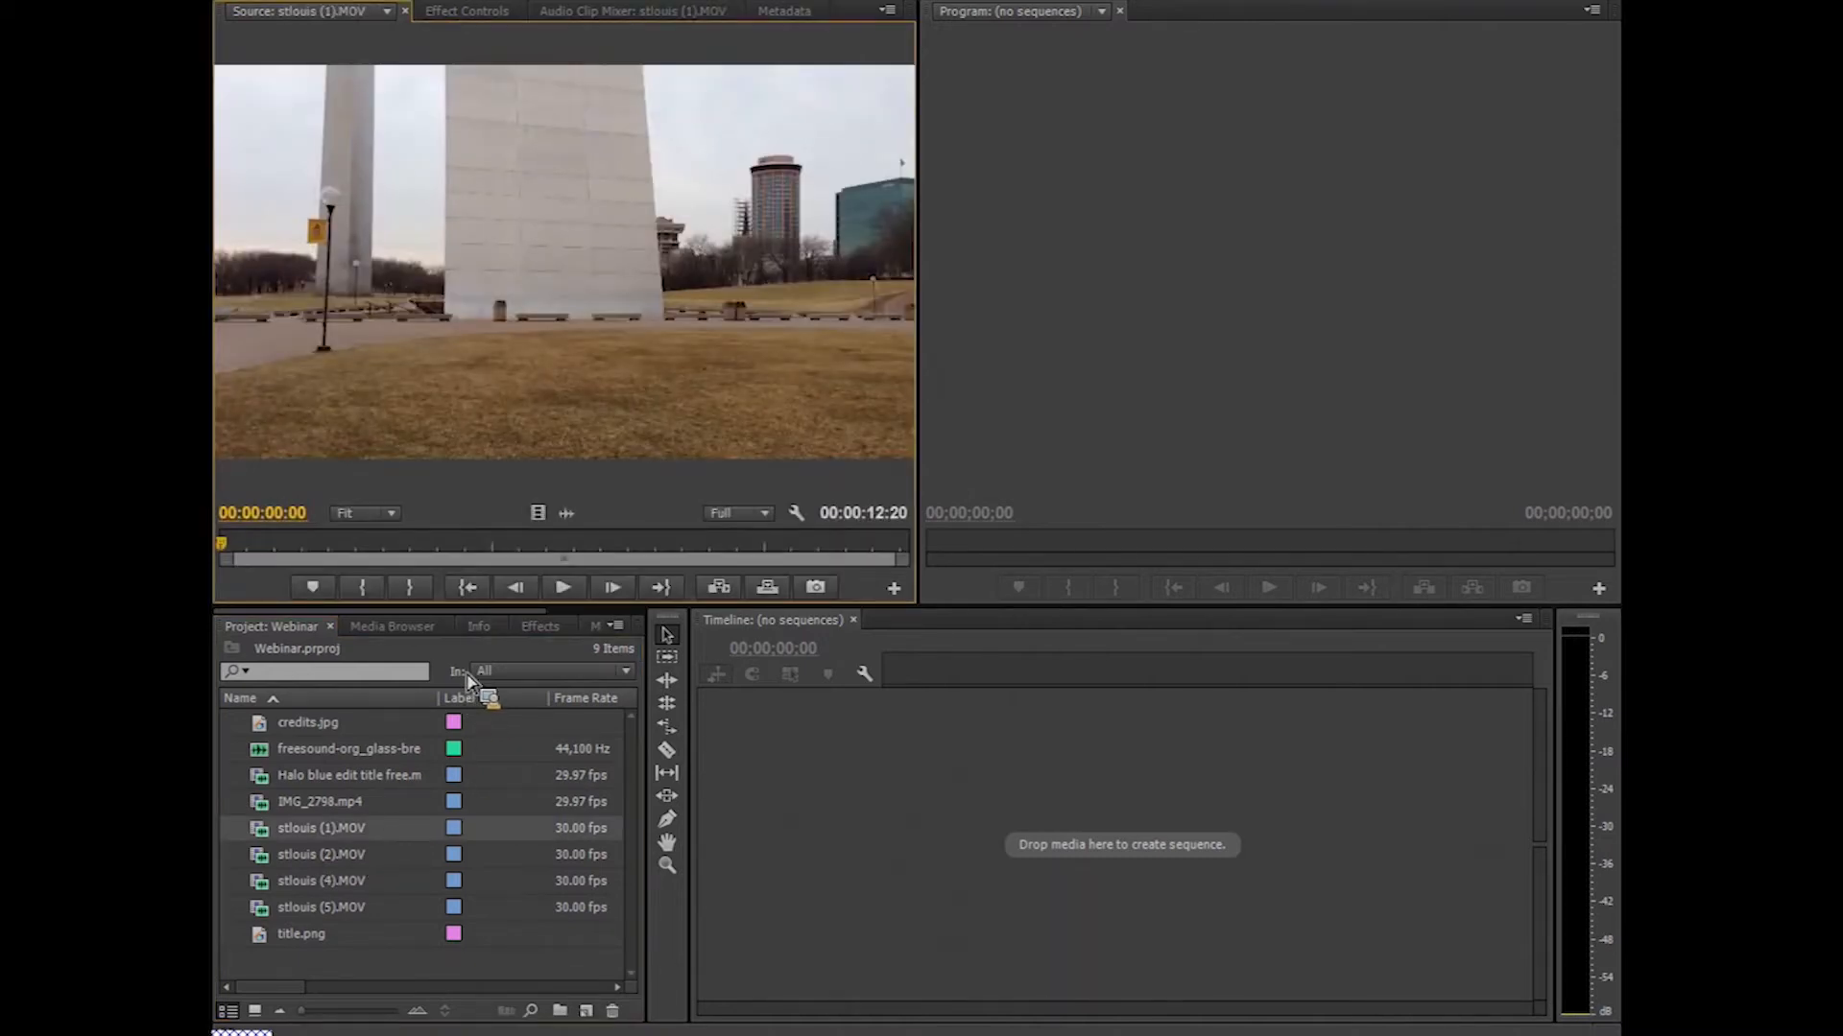
pyautogui.click(565, 589)
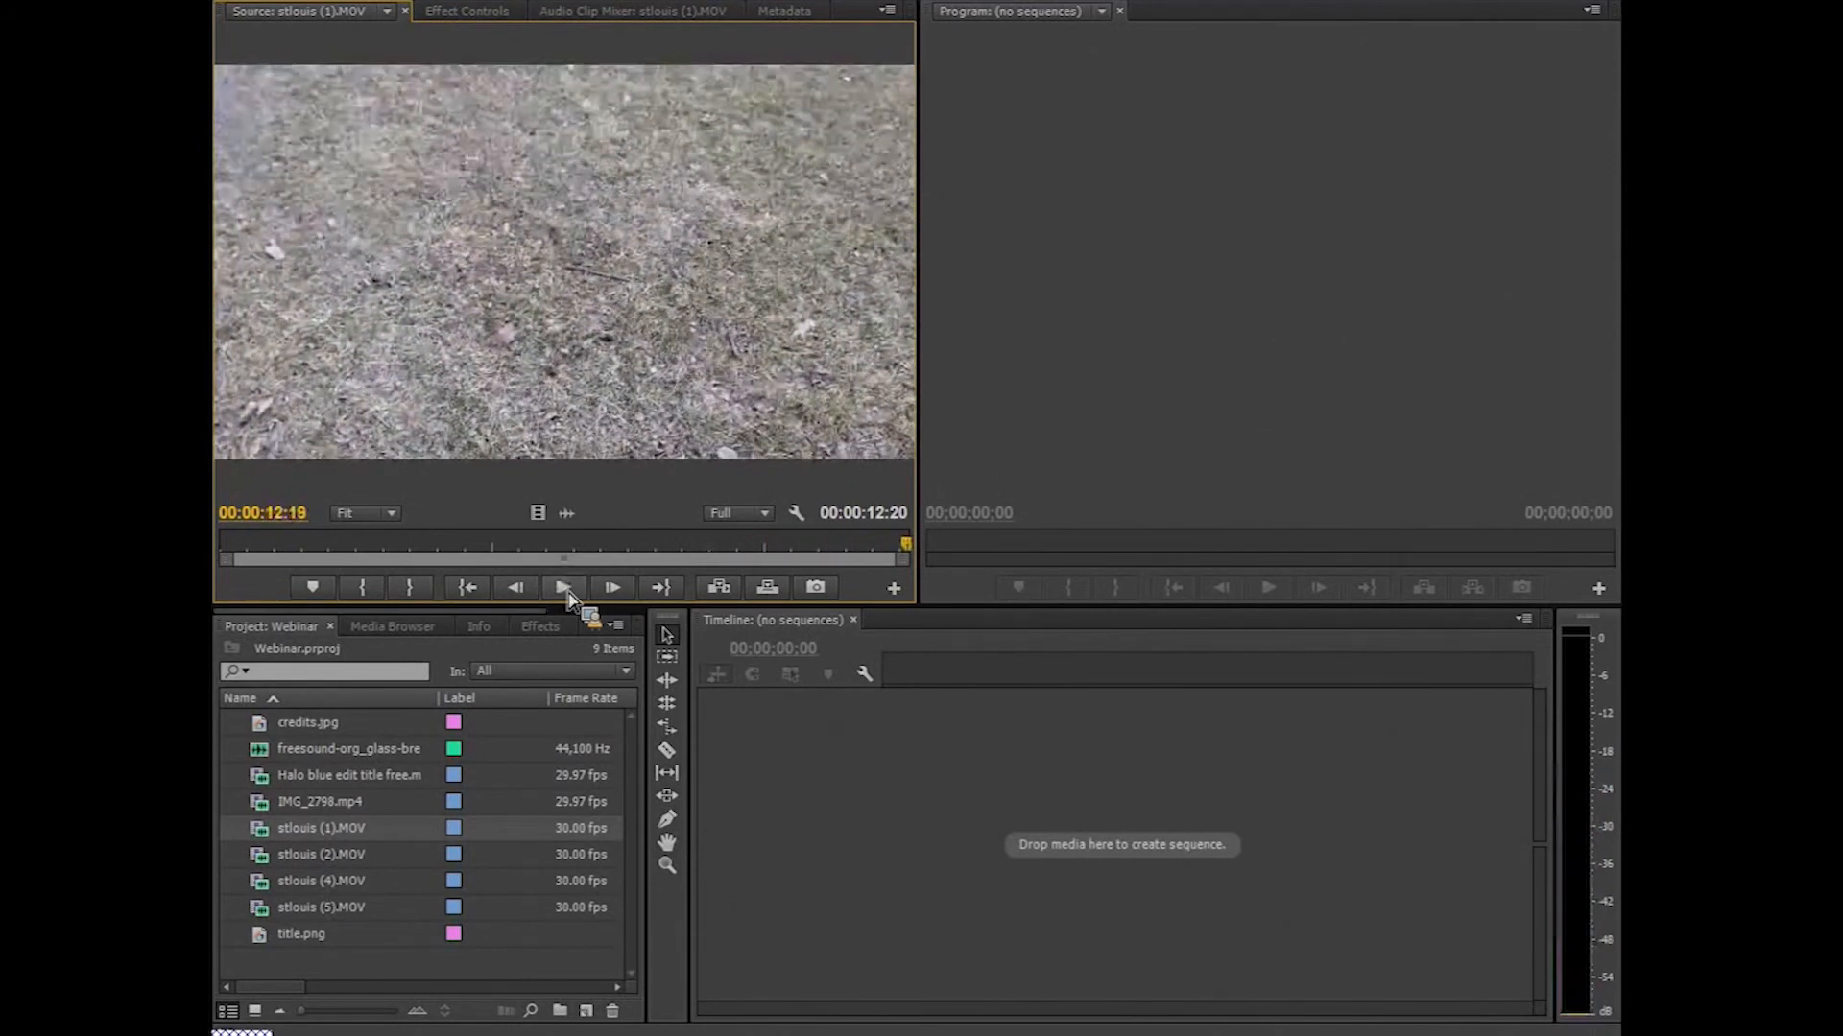
pyautogui.moveTo(905, 547); pyautogui.dragTo(255, 552)
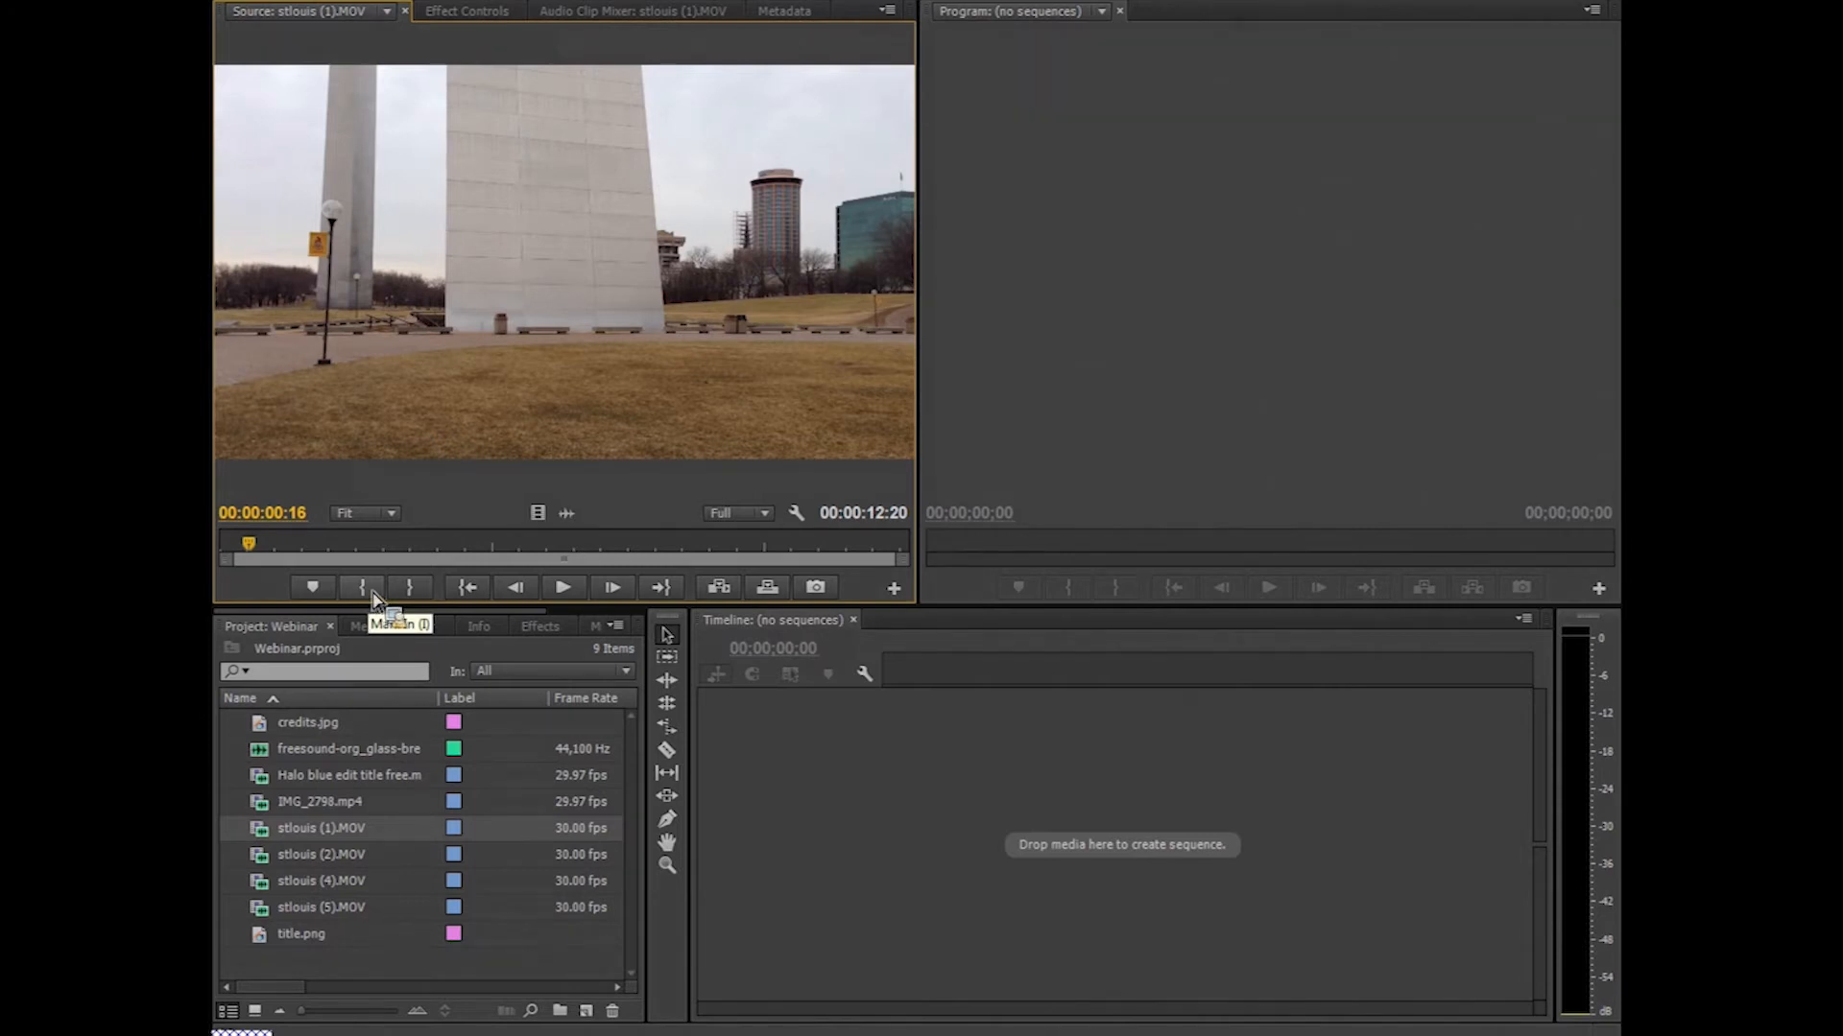
# - Mark the In point of stlouis (1).MOV at 00:00:01:16 and its Out point at 00:00:08:14
pyautogui.moveTo(251, 545); pyautogui.dragTo(307, 560)
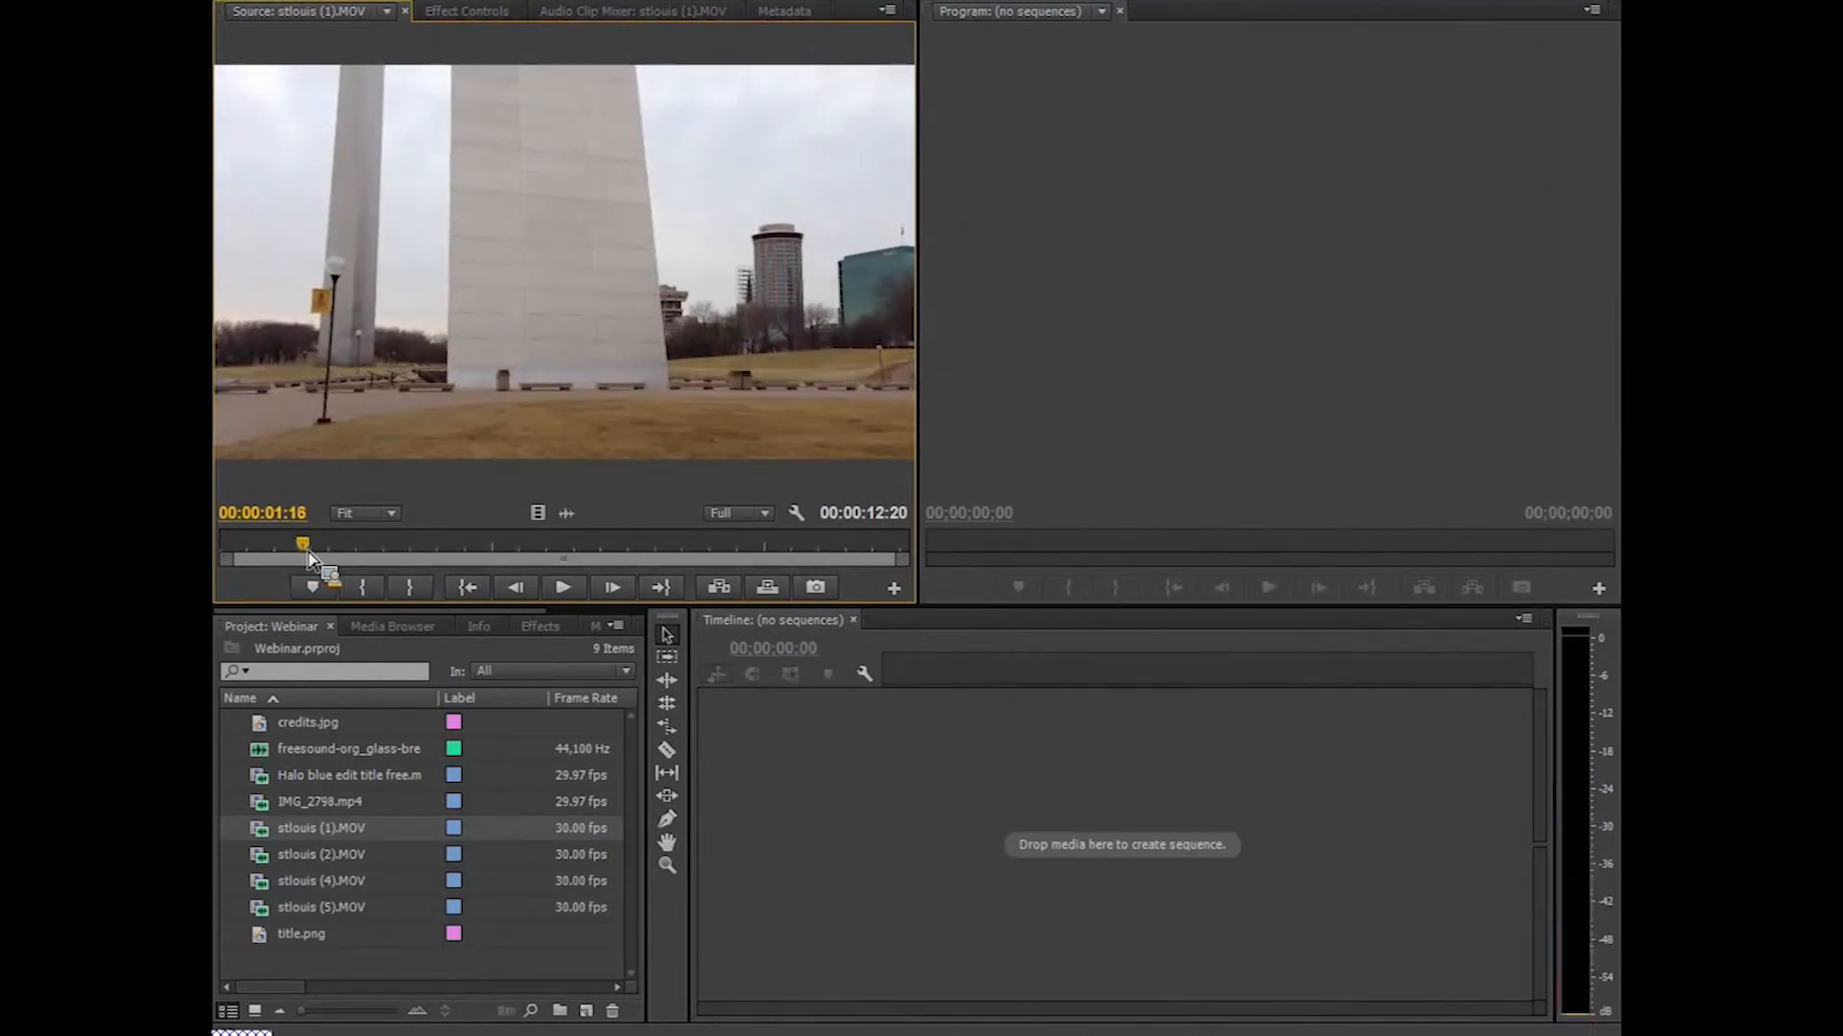
pyautogui.click(376, 591)
pyautogui.moveTo(302, 542); pyautogui.dragTo(696, 569)
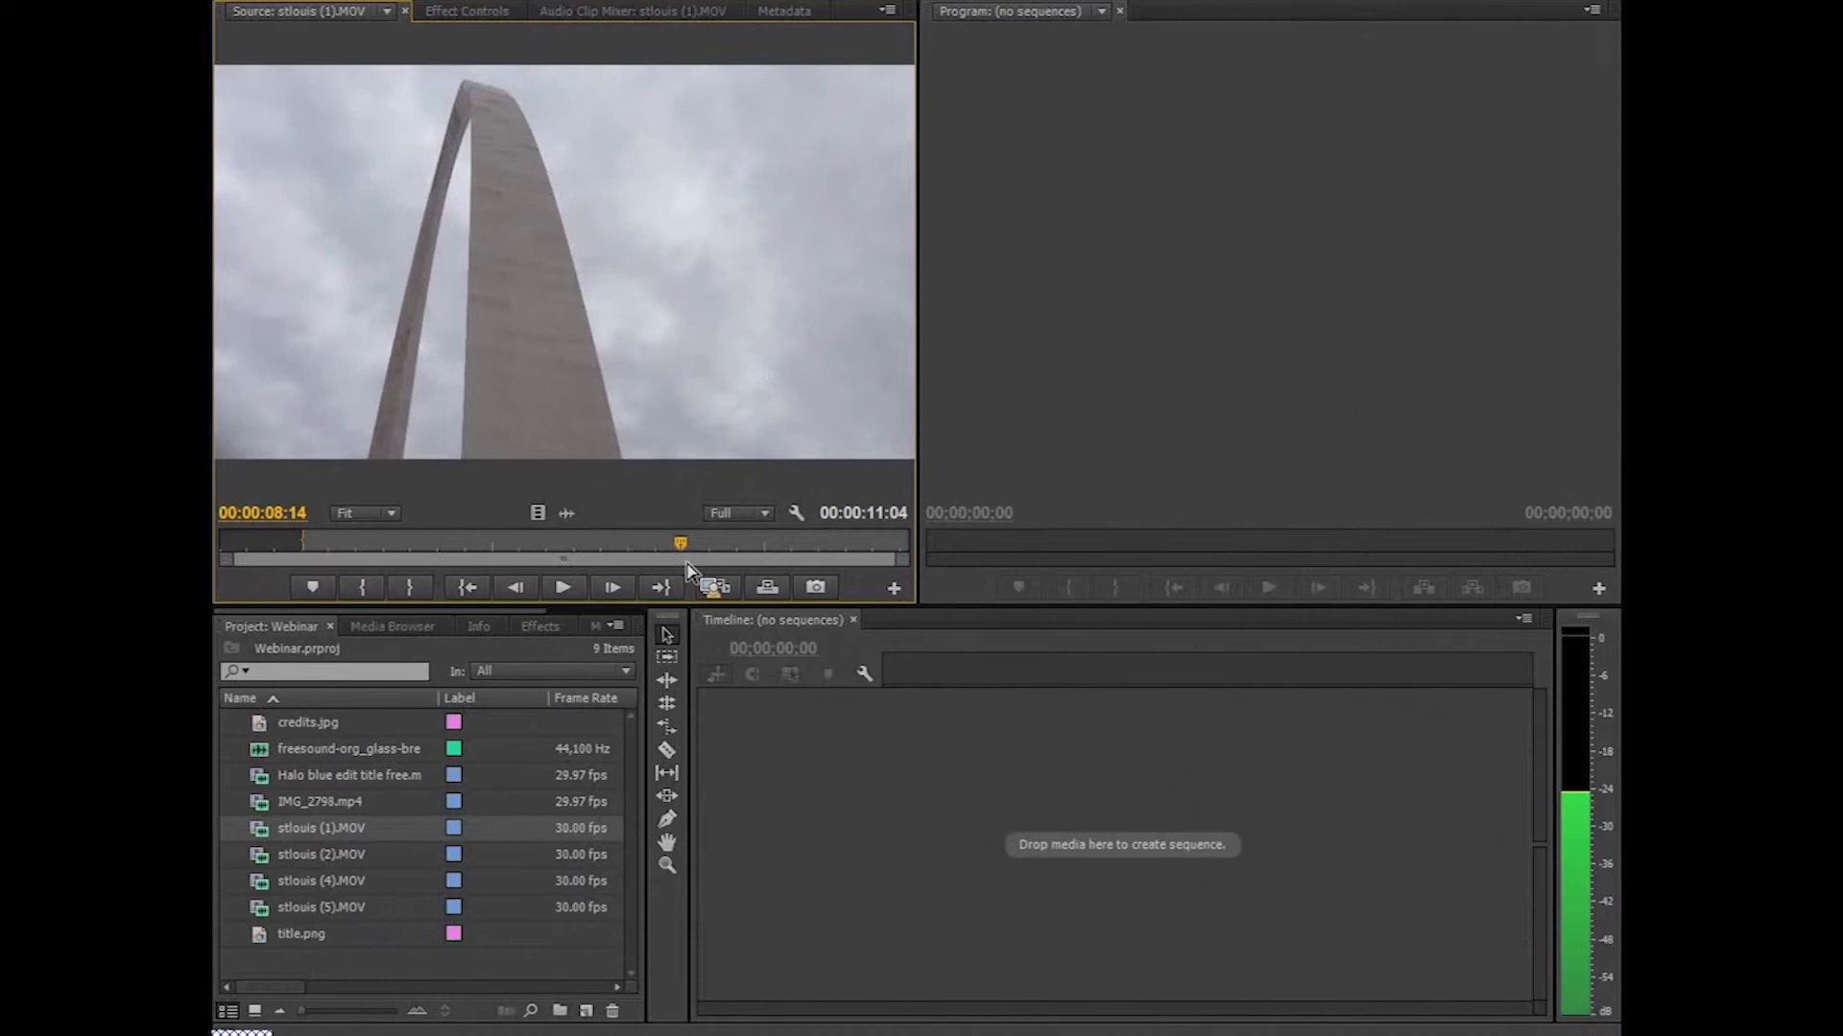
pyautogui.click(427, 600)
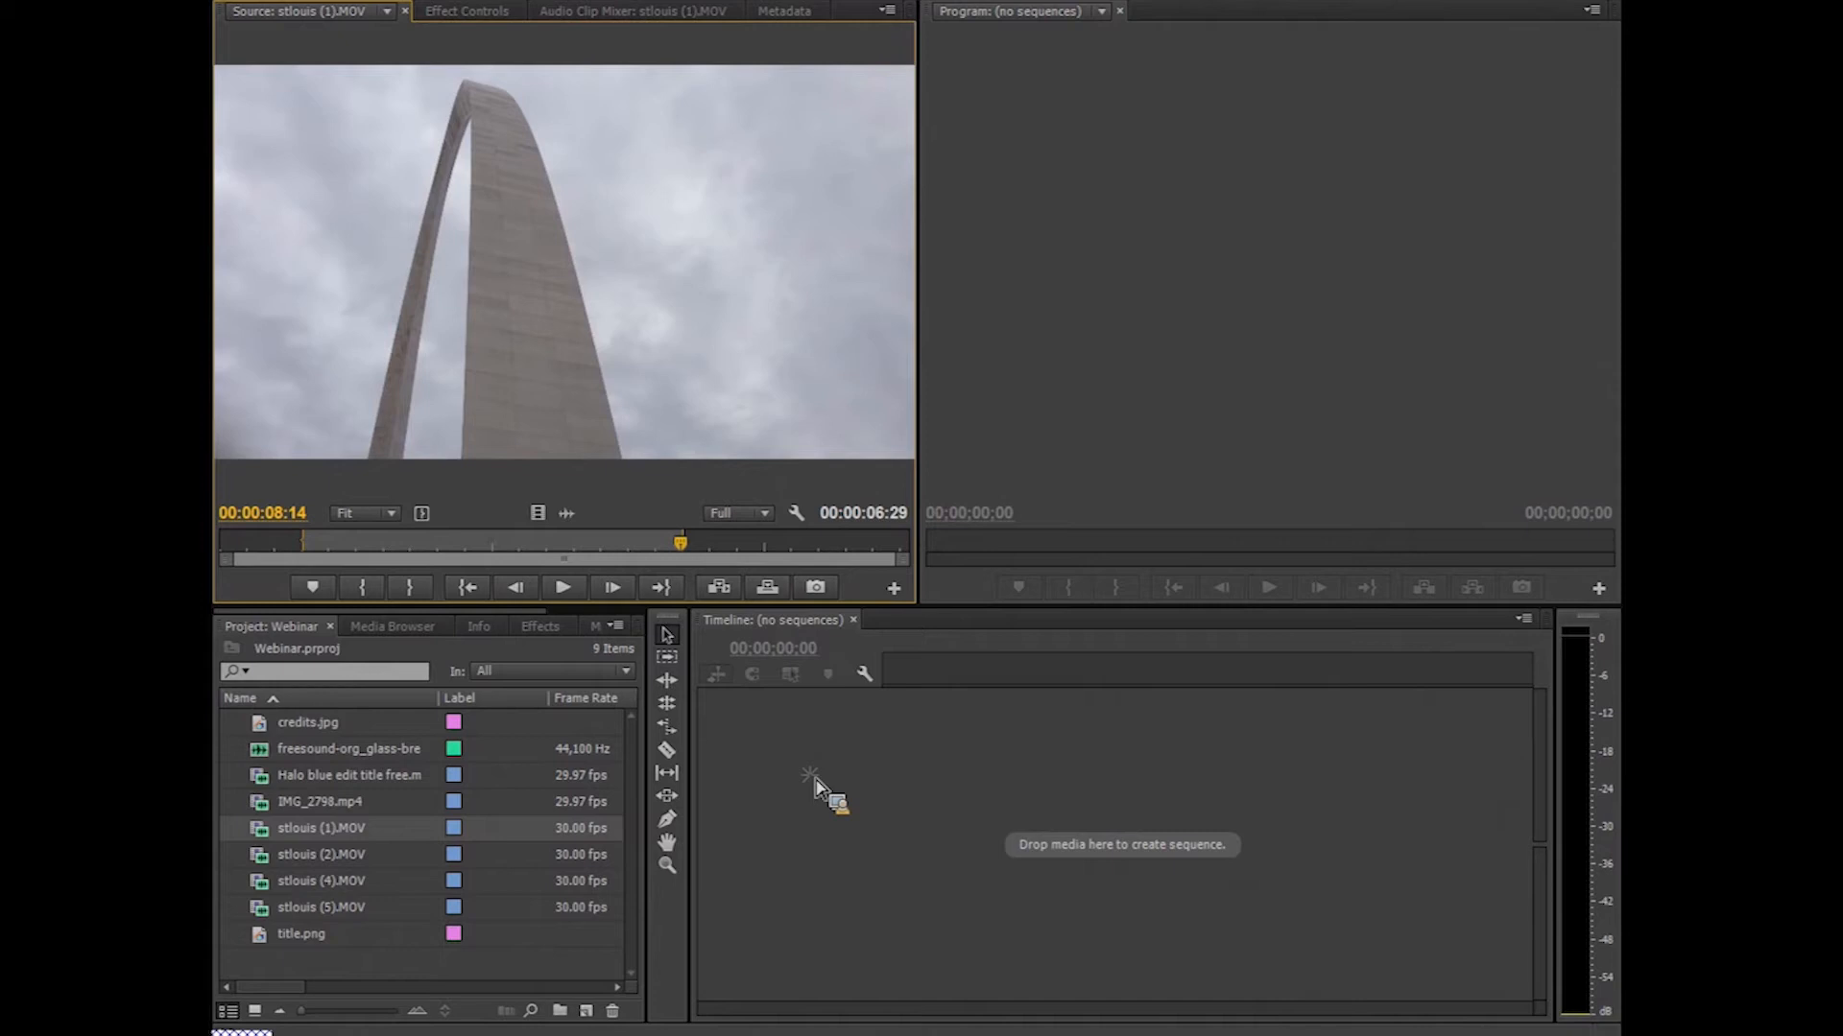
# - Create a sequence from the marked section of stlouis (1).MOV and play it through
pyautogui.moveTo(816, 785); pyautogui.dragTo(852, 827)
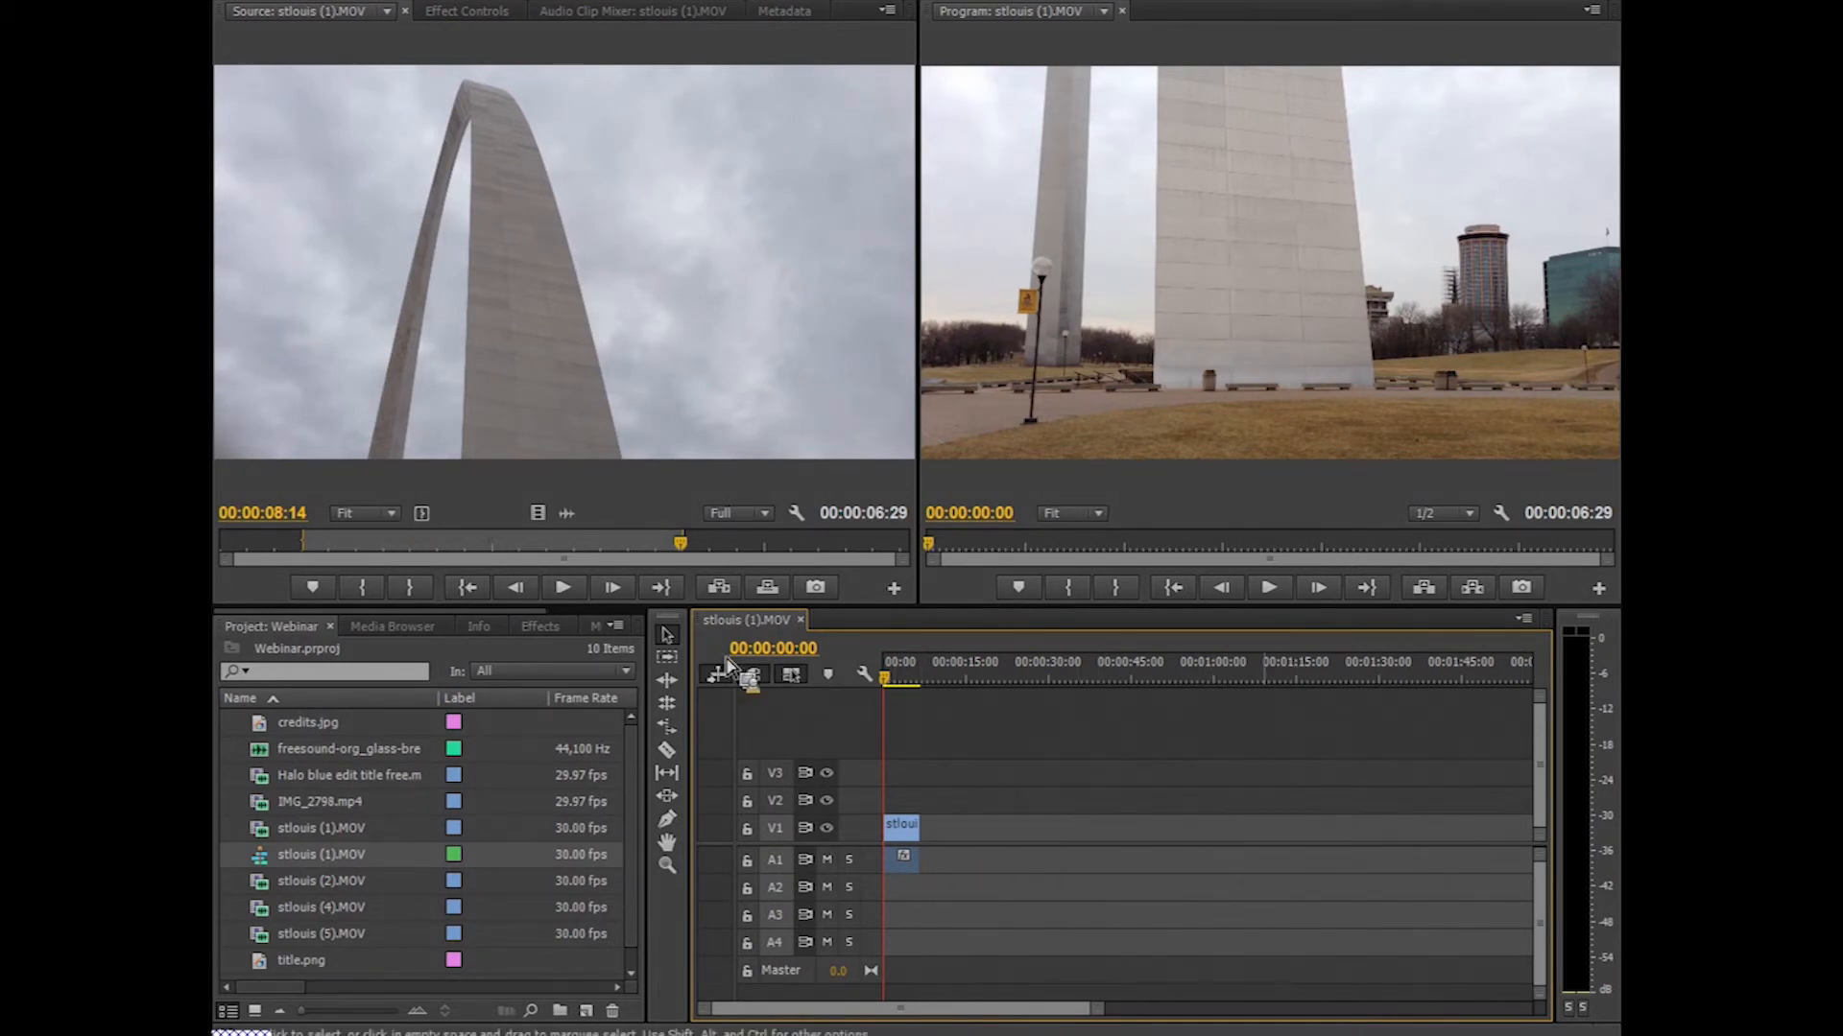
pyautogui.click(1280, 601)
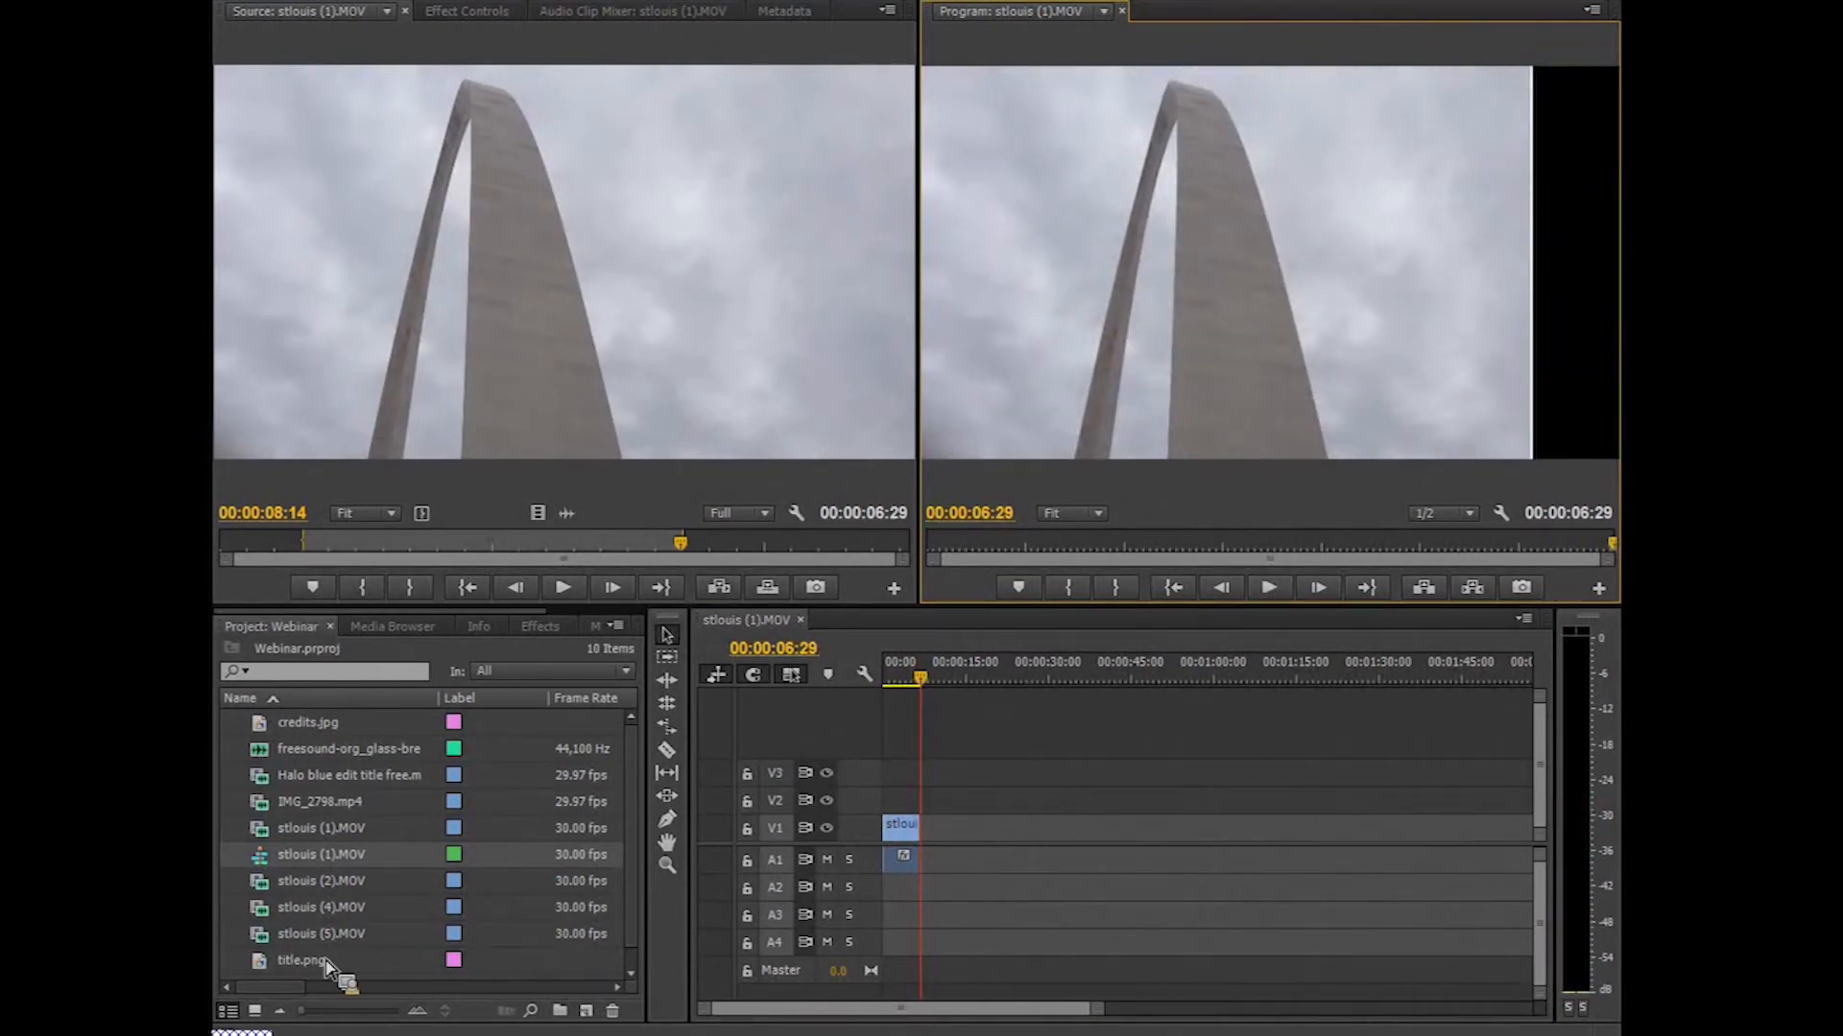
# - Add stlouis (5).MOV after the first clip on V1, trying it further along the timeline and back against that clip
pyautogui.moveTo(303, 910); pyautogui.dragTo(931, 827)
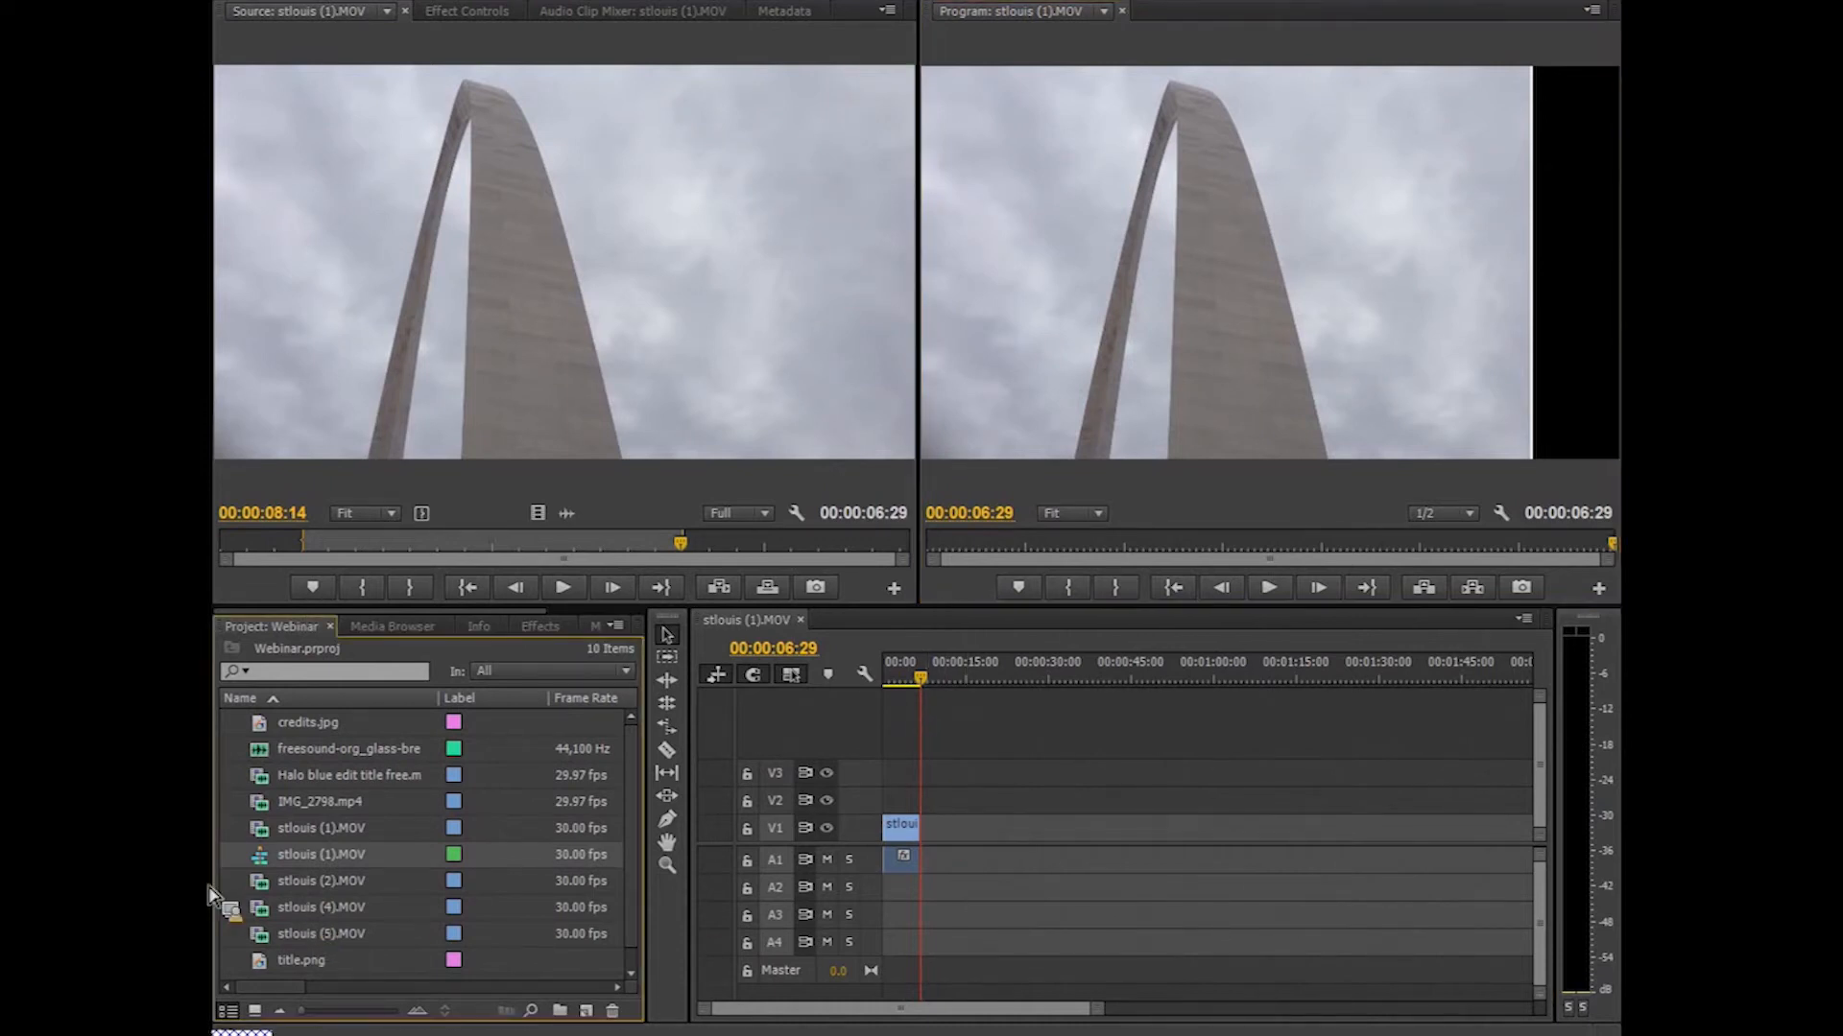
pyautogui.moveTo(303, 935); pyautogui.dragTo(942, 864)
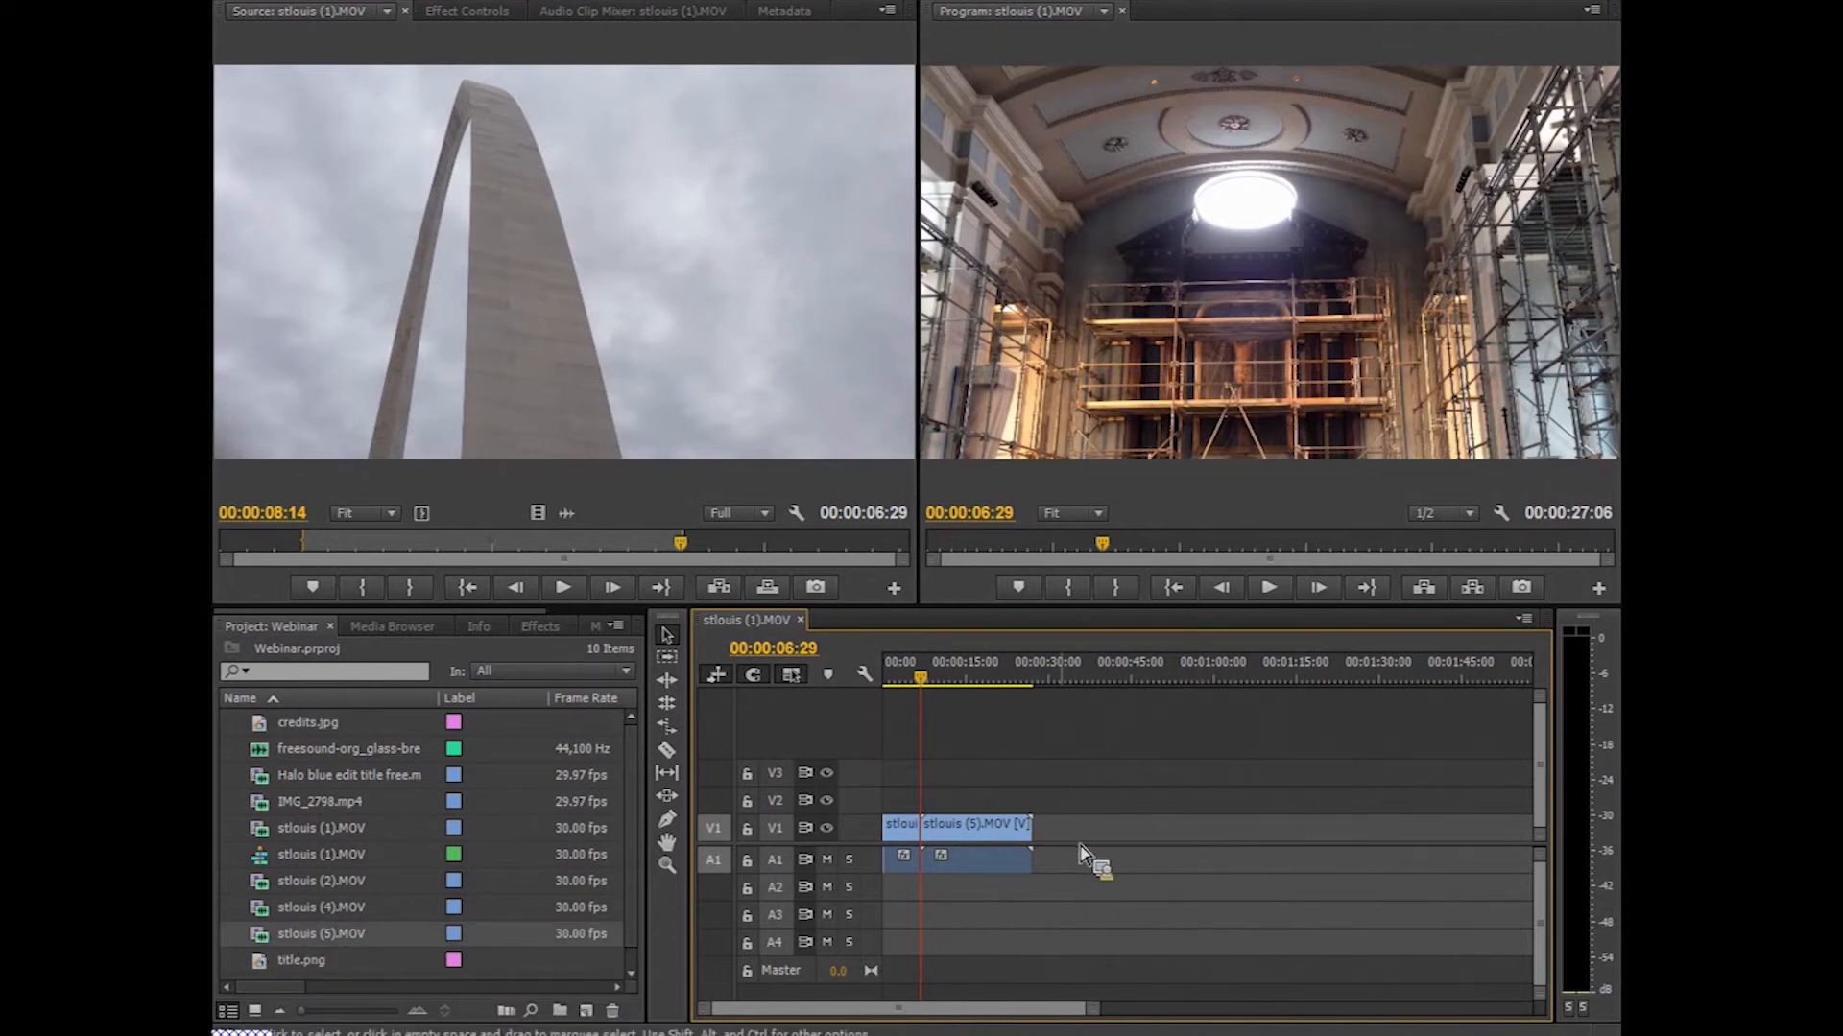
pyautogui.moveTo(1017, 831); pyautogui.dragTo(1310, 837)
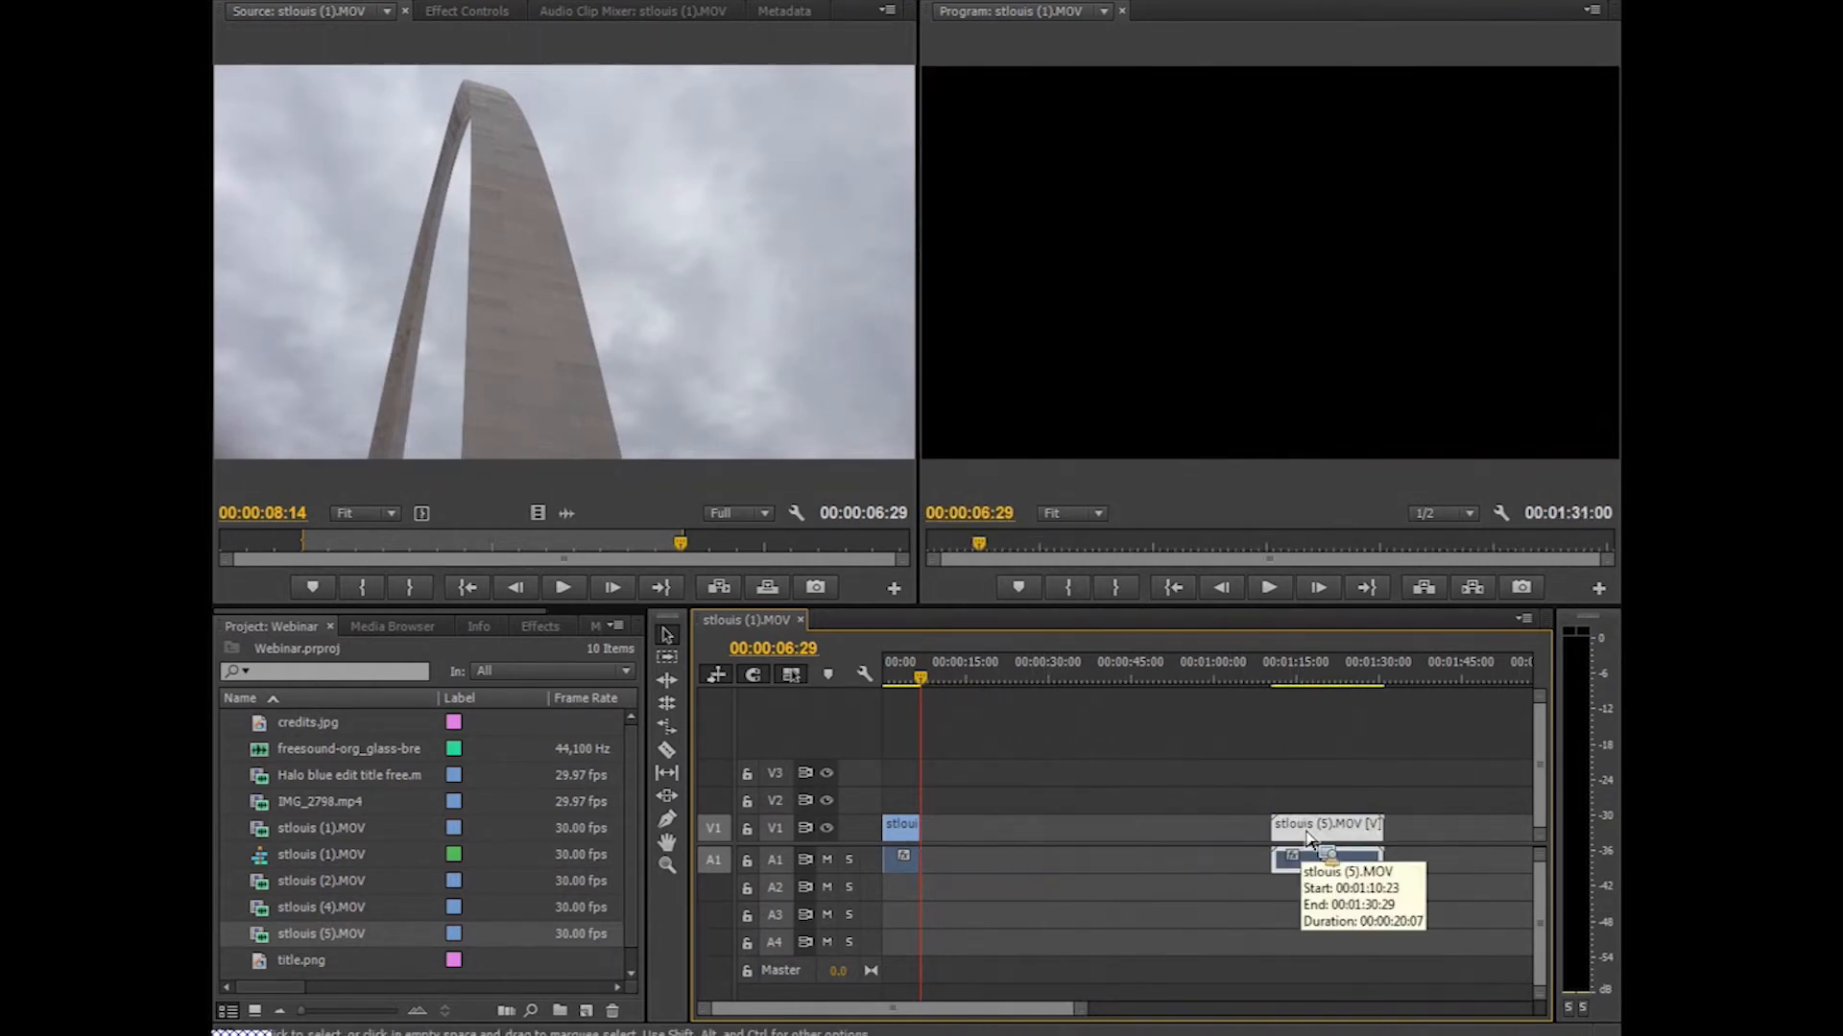
pyautogui.moveTo(1311, 837); pyautogui.dragTo(960, 842)
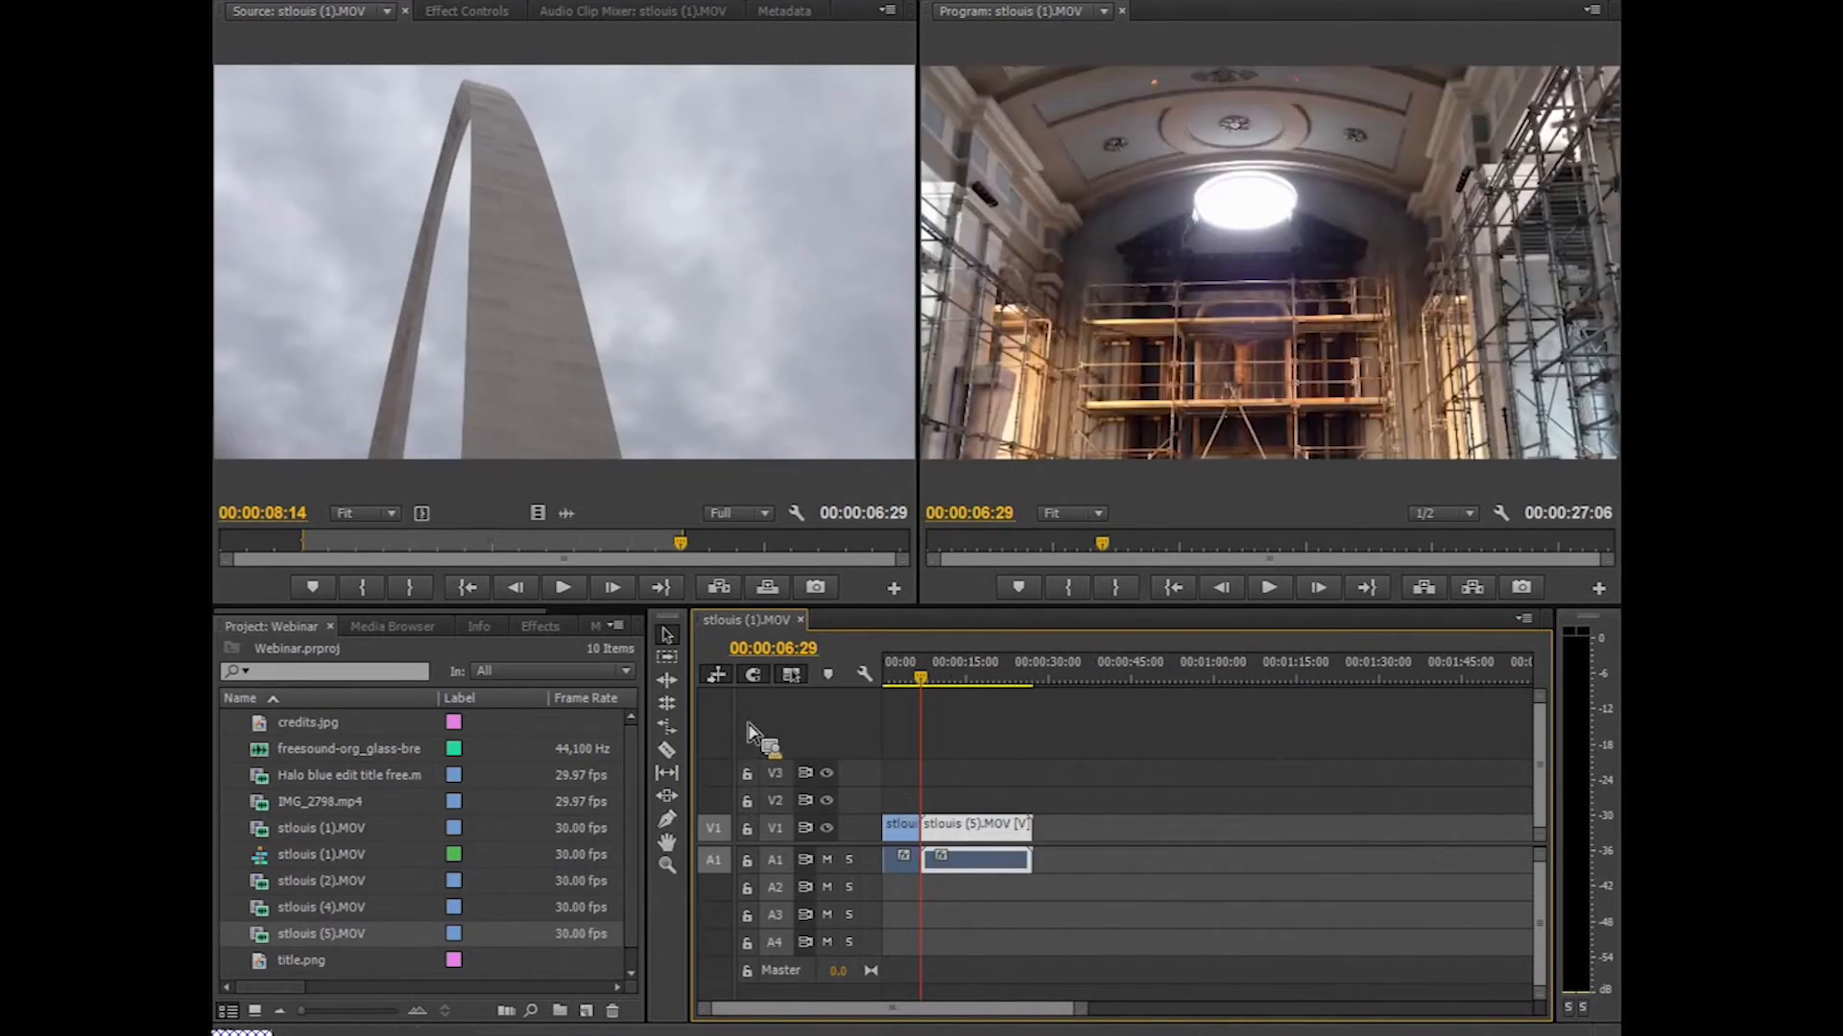
pyautogui.hotkey('ctrl', 'z')
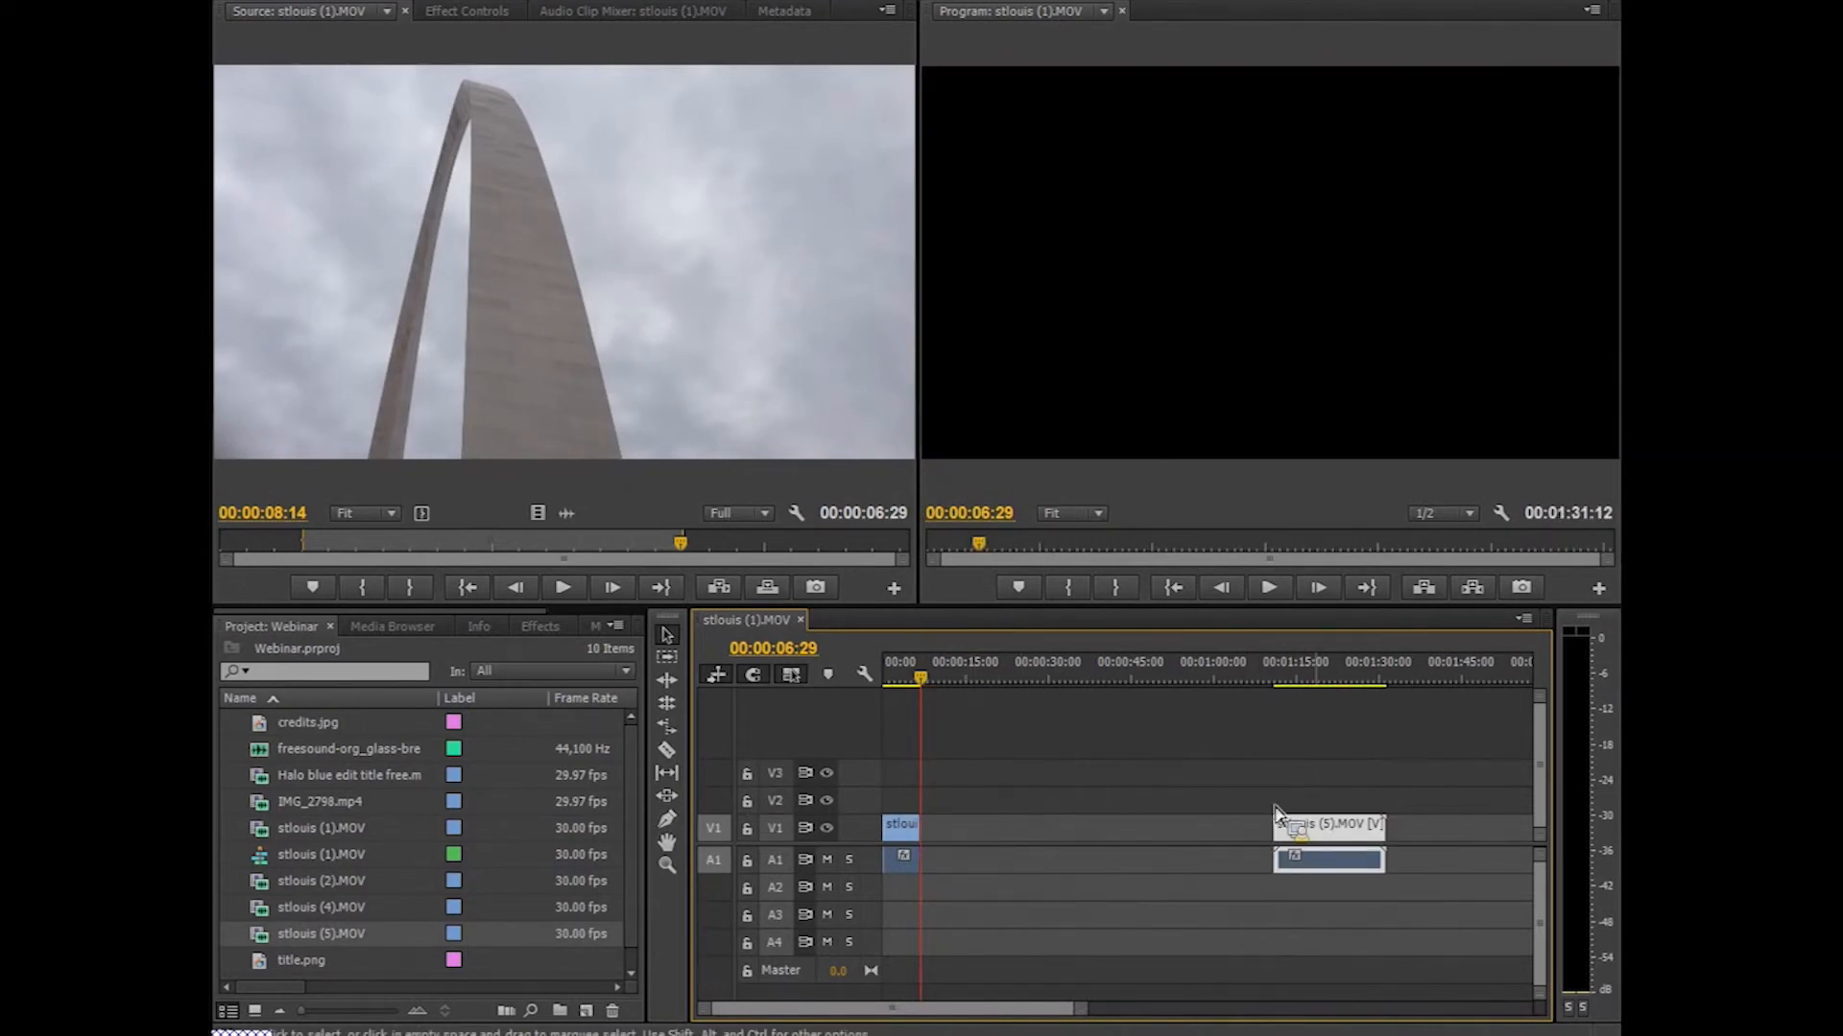
pyautogui.moveTo(1348, 841); pyautogui.dragTo(989, 836)
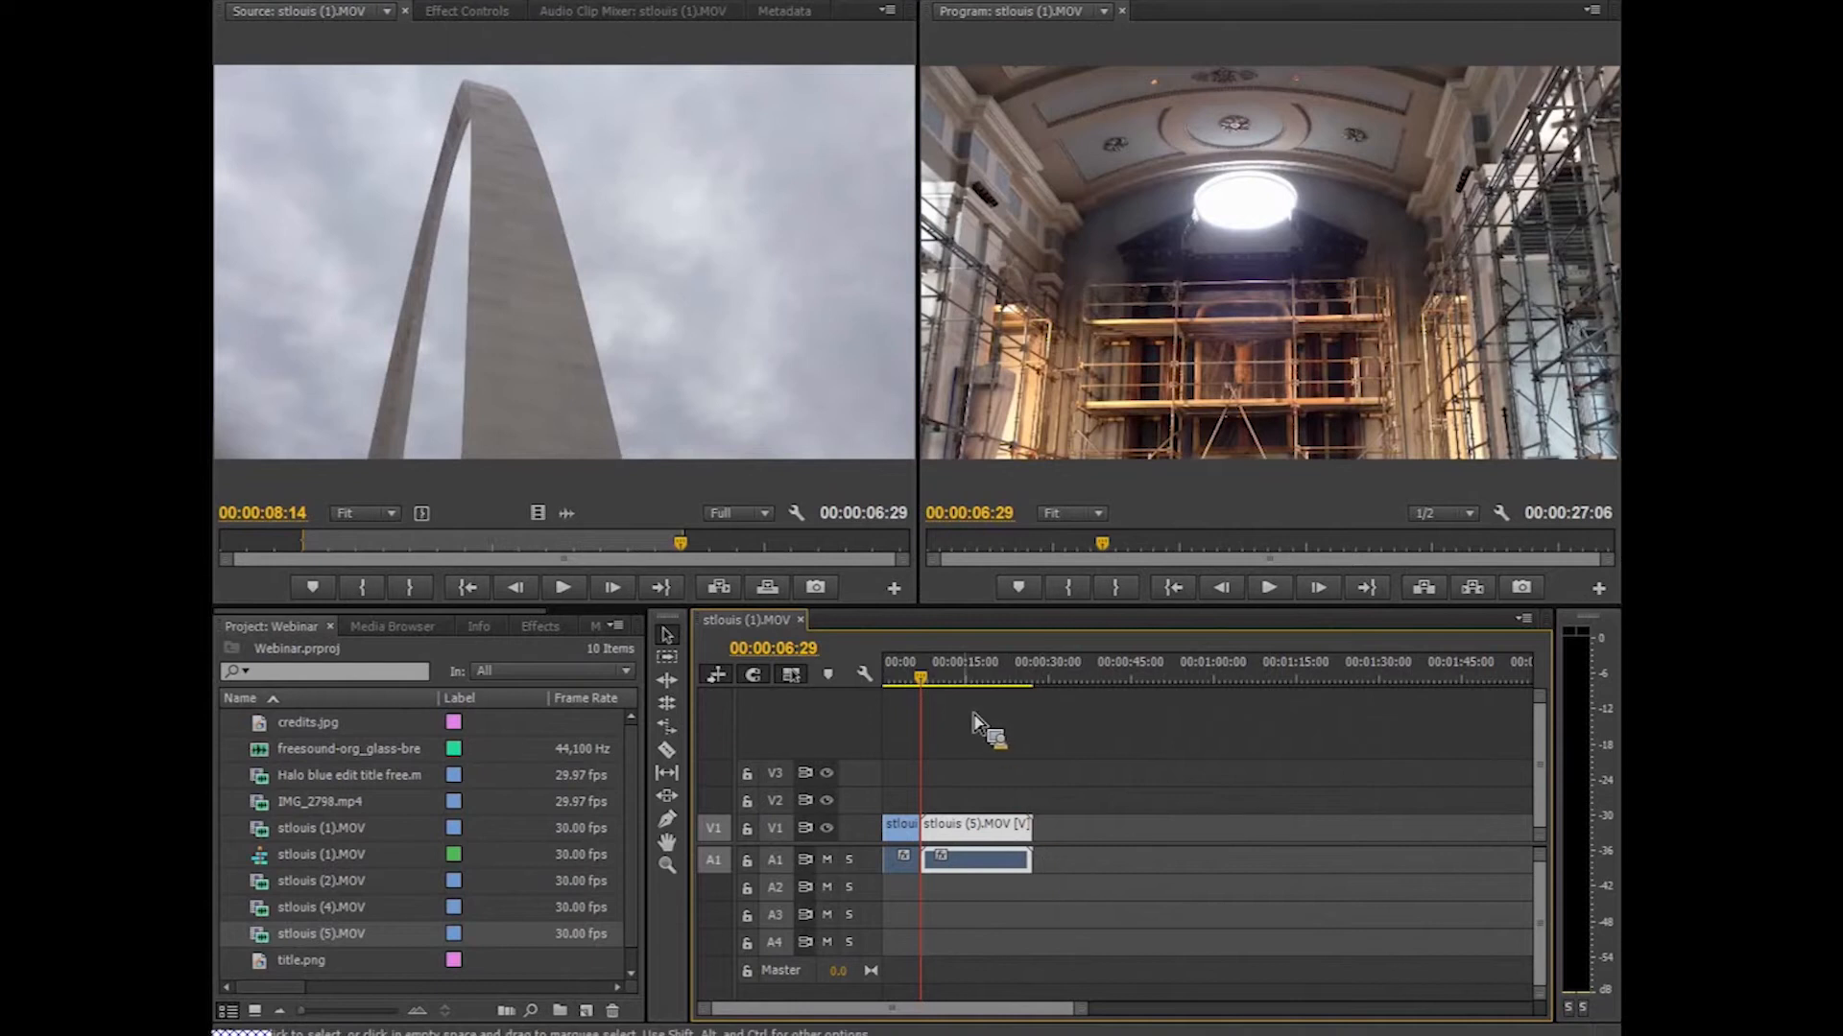
# - Delete the stlouis (5).MOV and stlouis (1).MOV clips from the sequence
pyautogui.moveTo(986, 846); pyautogui.dragTo(1009, 842)
pyautogui.press('Delete')
pyautogui.click(898, 843)
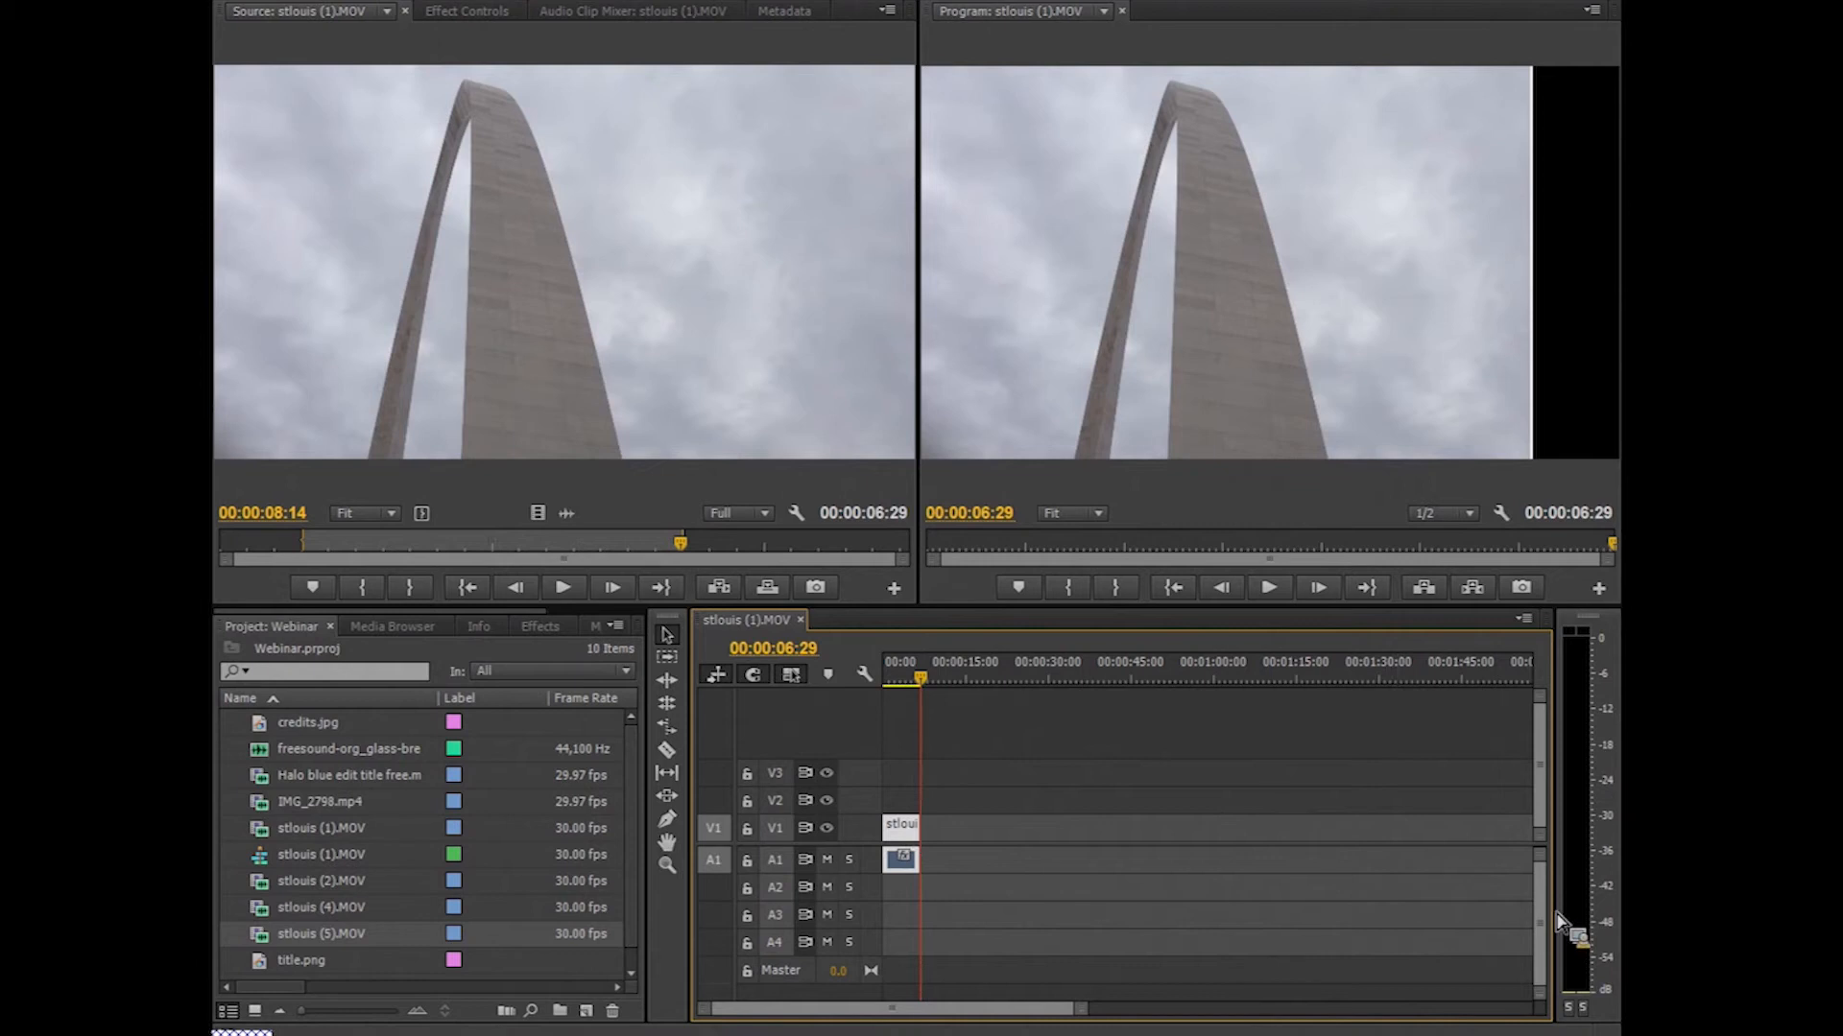
pyautogui.press('Delete')
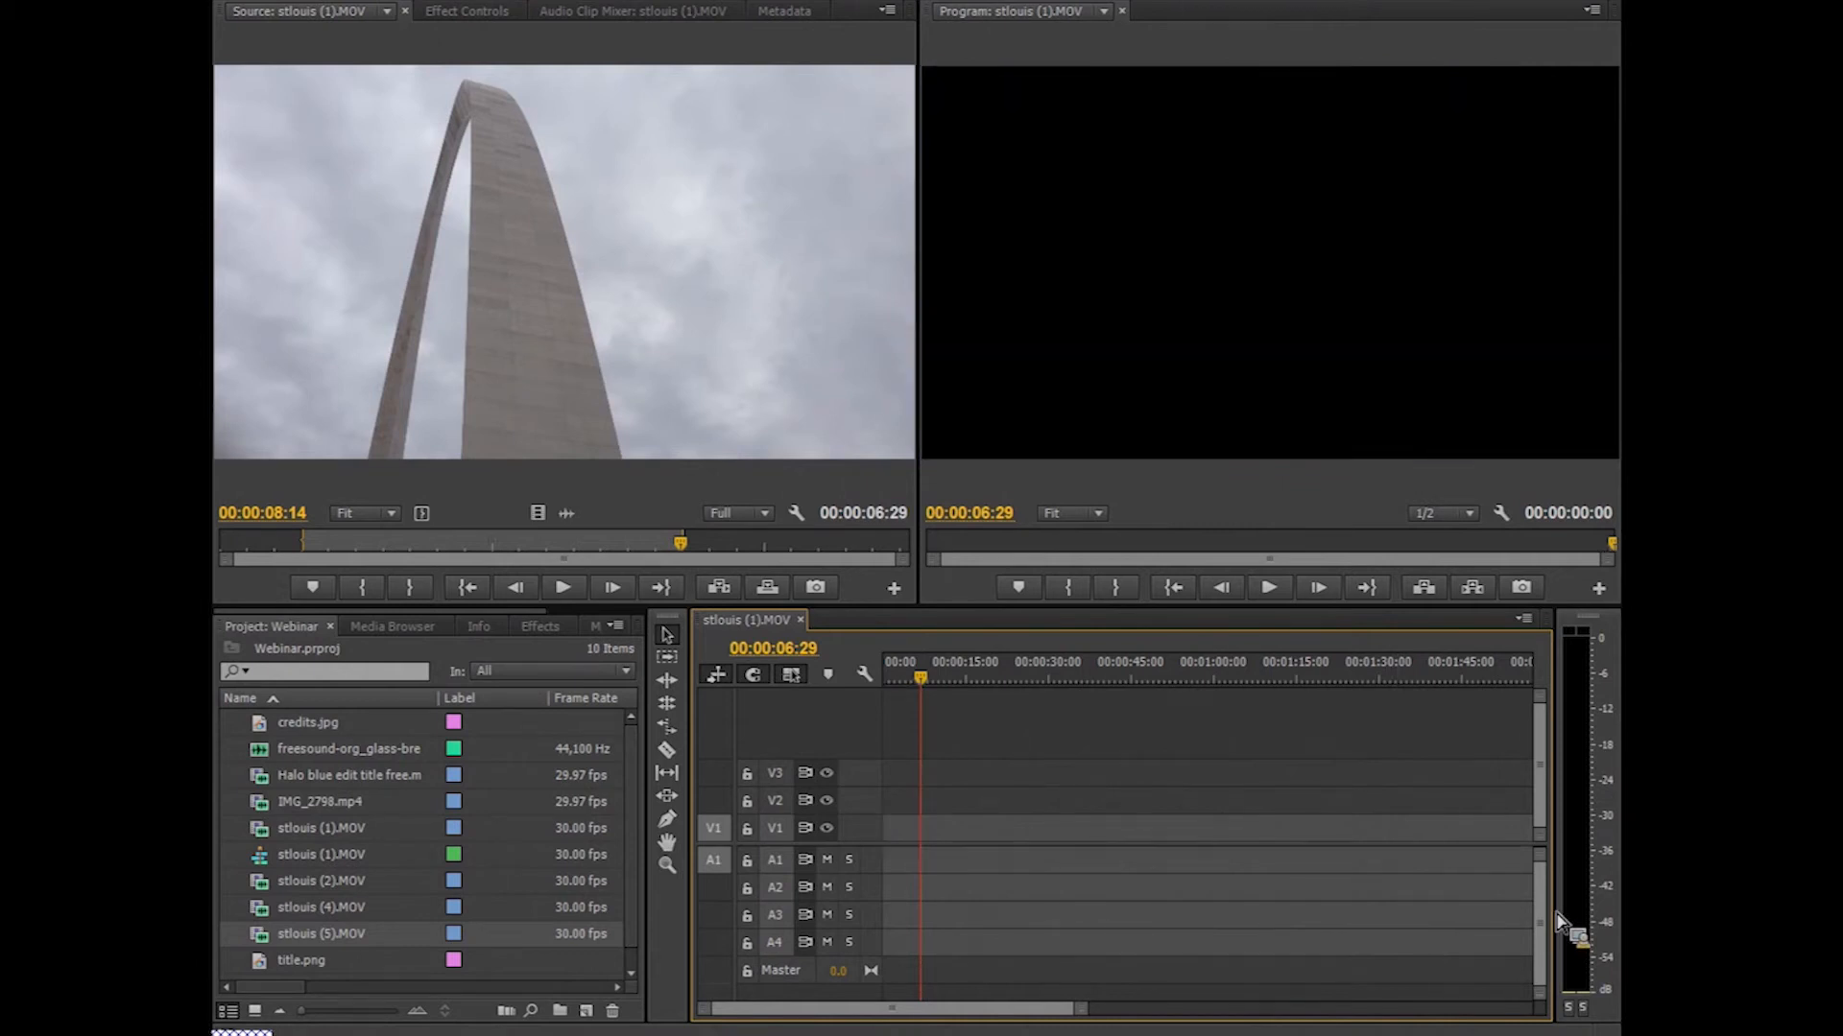
# - Place the Halo blue edit title free clip at the start of V1
pyautogui.click(347, 775)
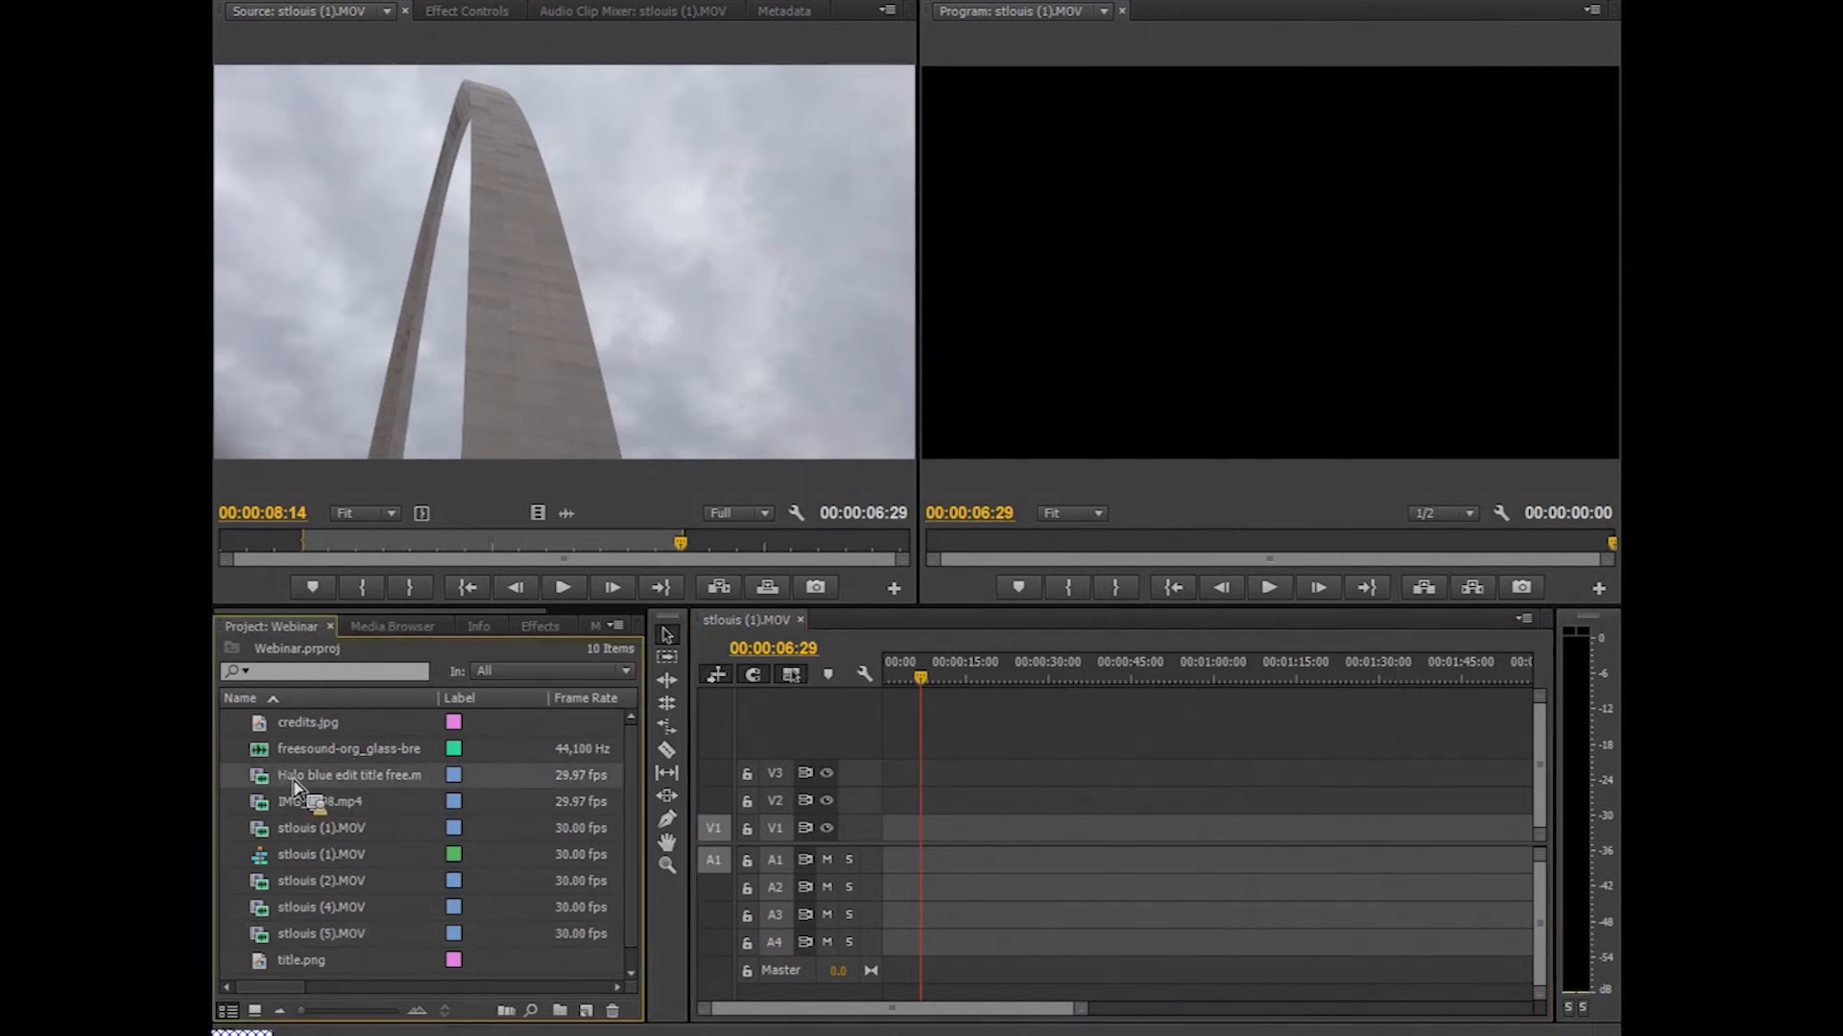
pyautogui.moveTo(295, 787); pyautogui.dragTo(897, 835)
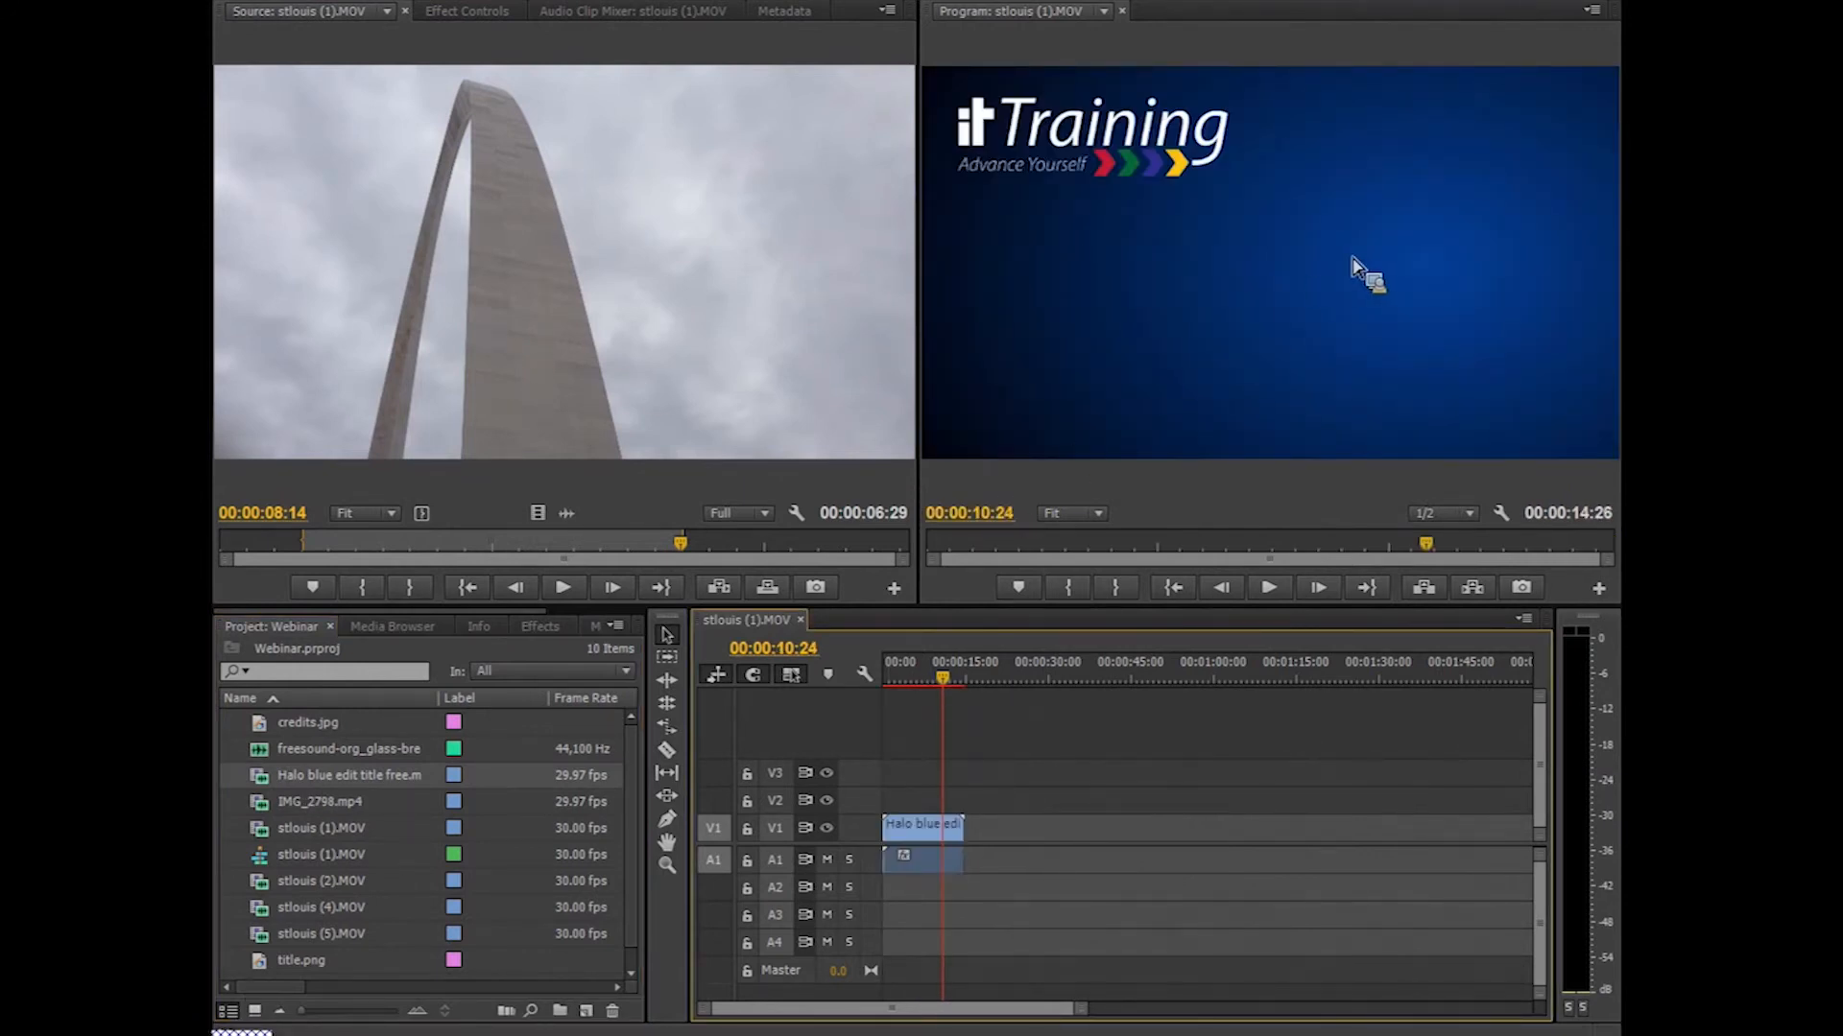
pyautogui.moveTo(944, 678)
pyautogui.mouseDown()
pyautogui.moveTo(897, 678)
pyautogui.moveTo(943, 679)
pyautogui.mouseUp()
# - Append the marked section of stlouis (1).MOV and then stlouis (5).MOV after the title clip on V1
pyautogui.moveTo(306, 928); pyautogui.dragTo(491, 320)
pyautogui.click(460, 272)
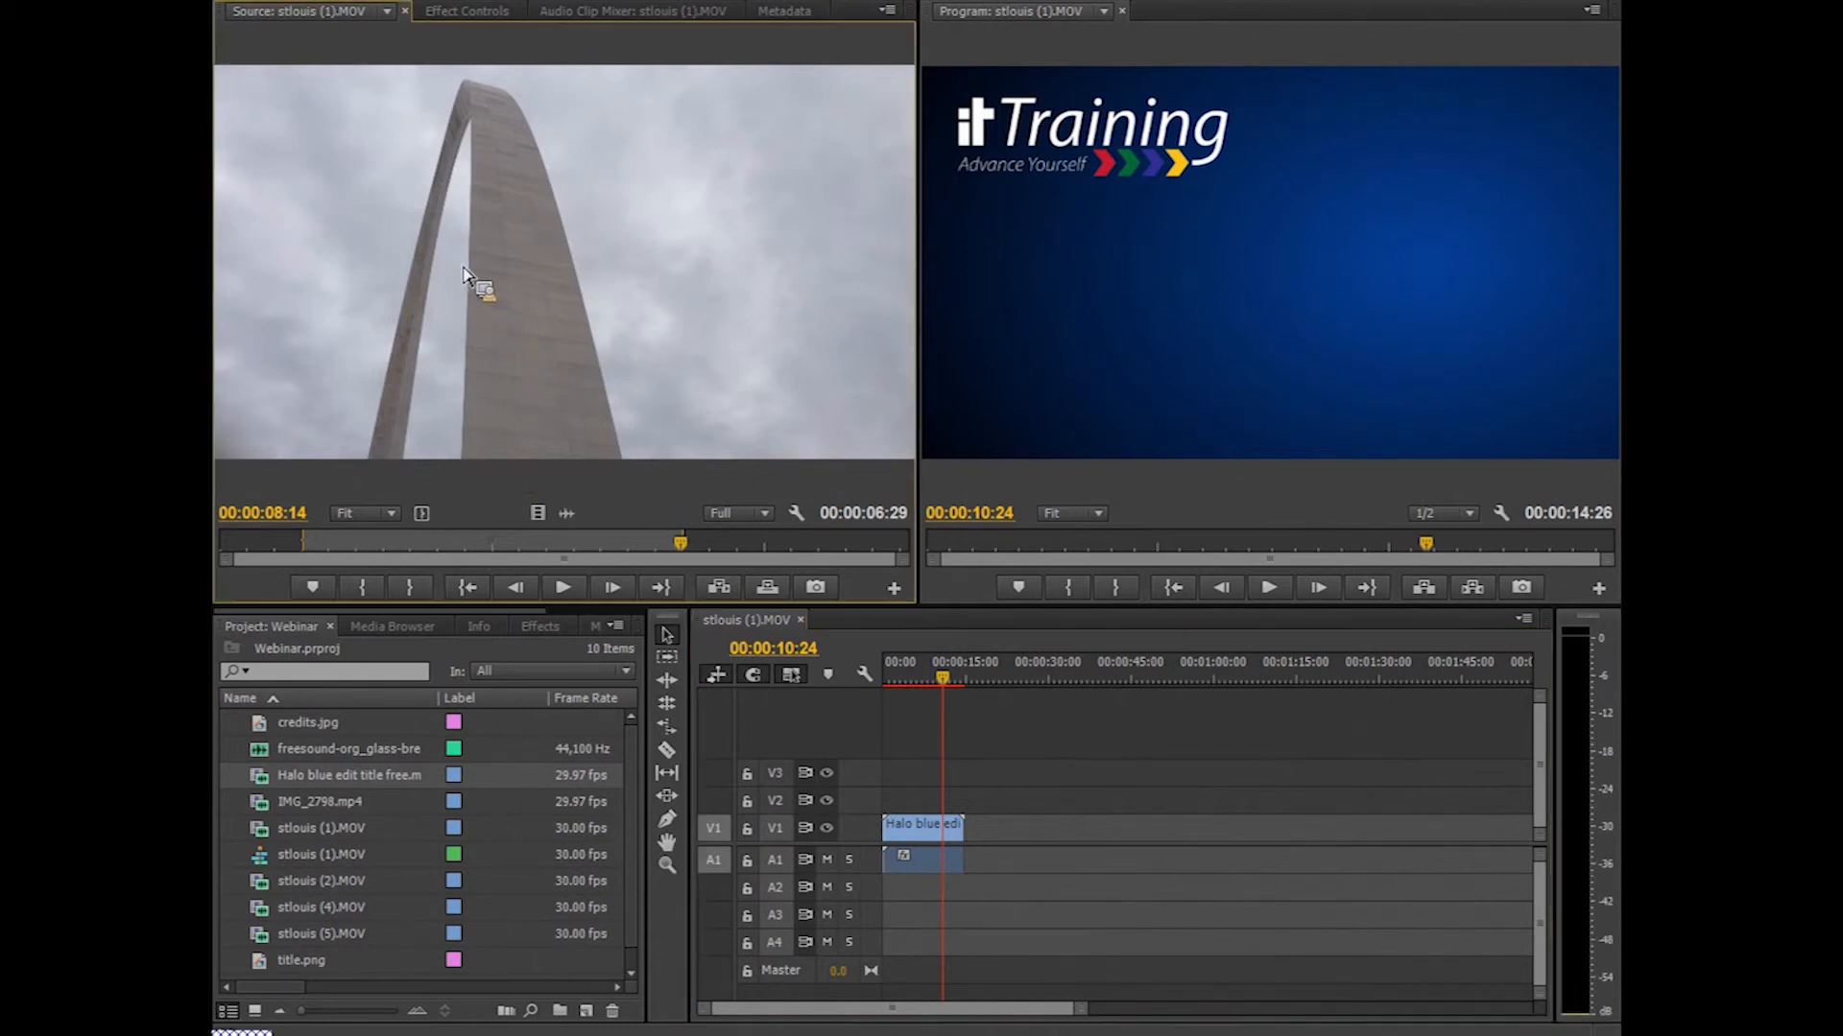
pyautogui.moveTo(485, 286); pyautogui.dragTo(988, 847)
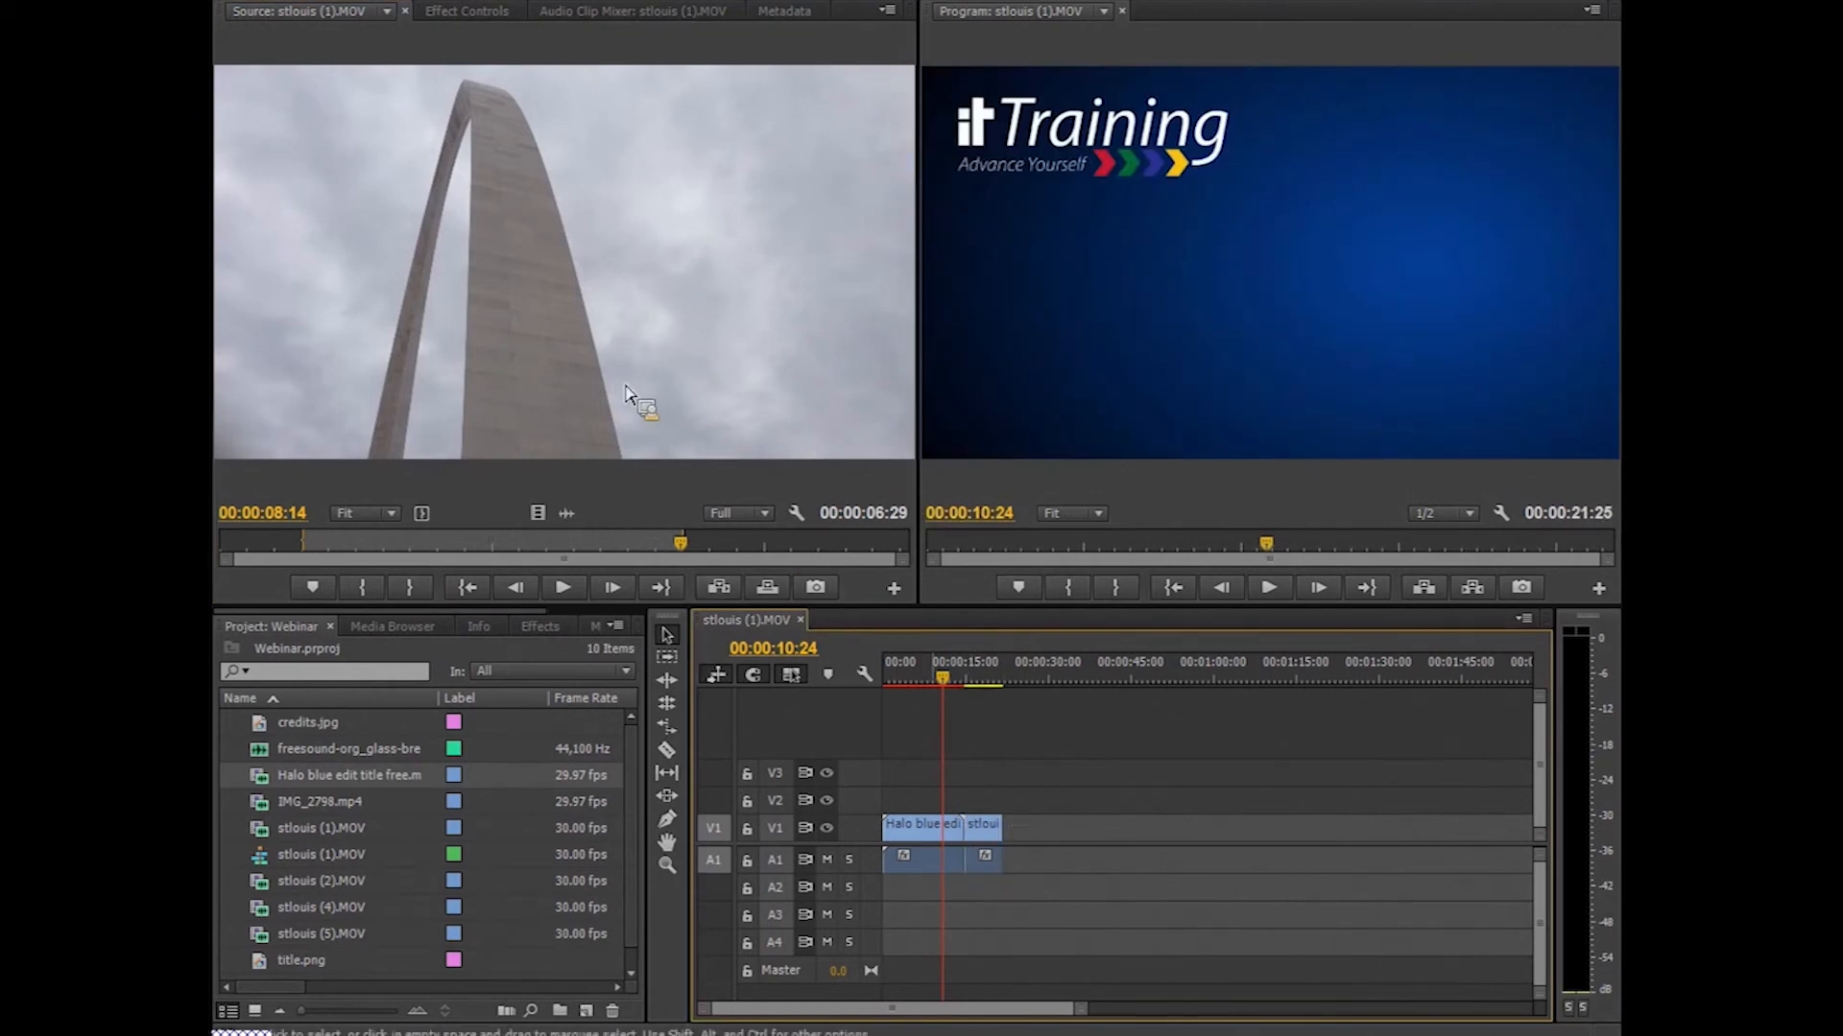
pyautogui.moveTo(298, 936); pyautogui.dragTo(1010, 859)
# - Play the sequence from late in the title clip through the following cuts, and return the playhead to 00:00:00:00
pyautogui.click(917, 685)
pyautogui.moveTo(917, 685); pyautogui.dragTo(940, 687)
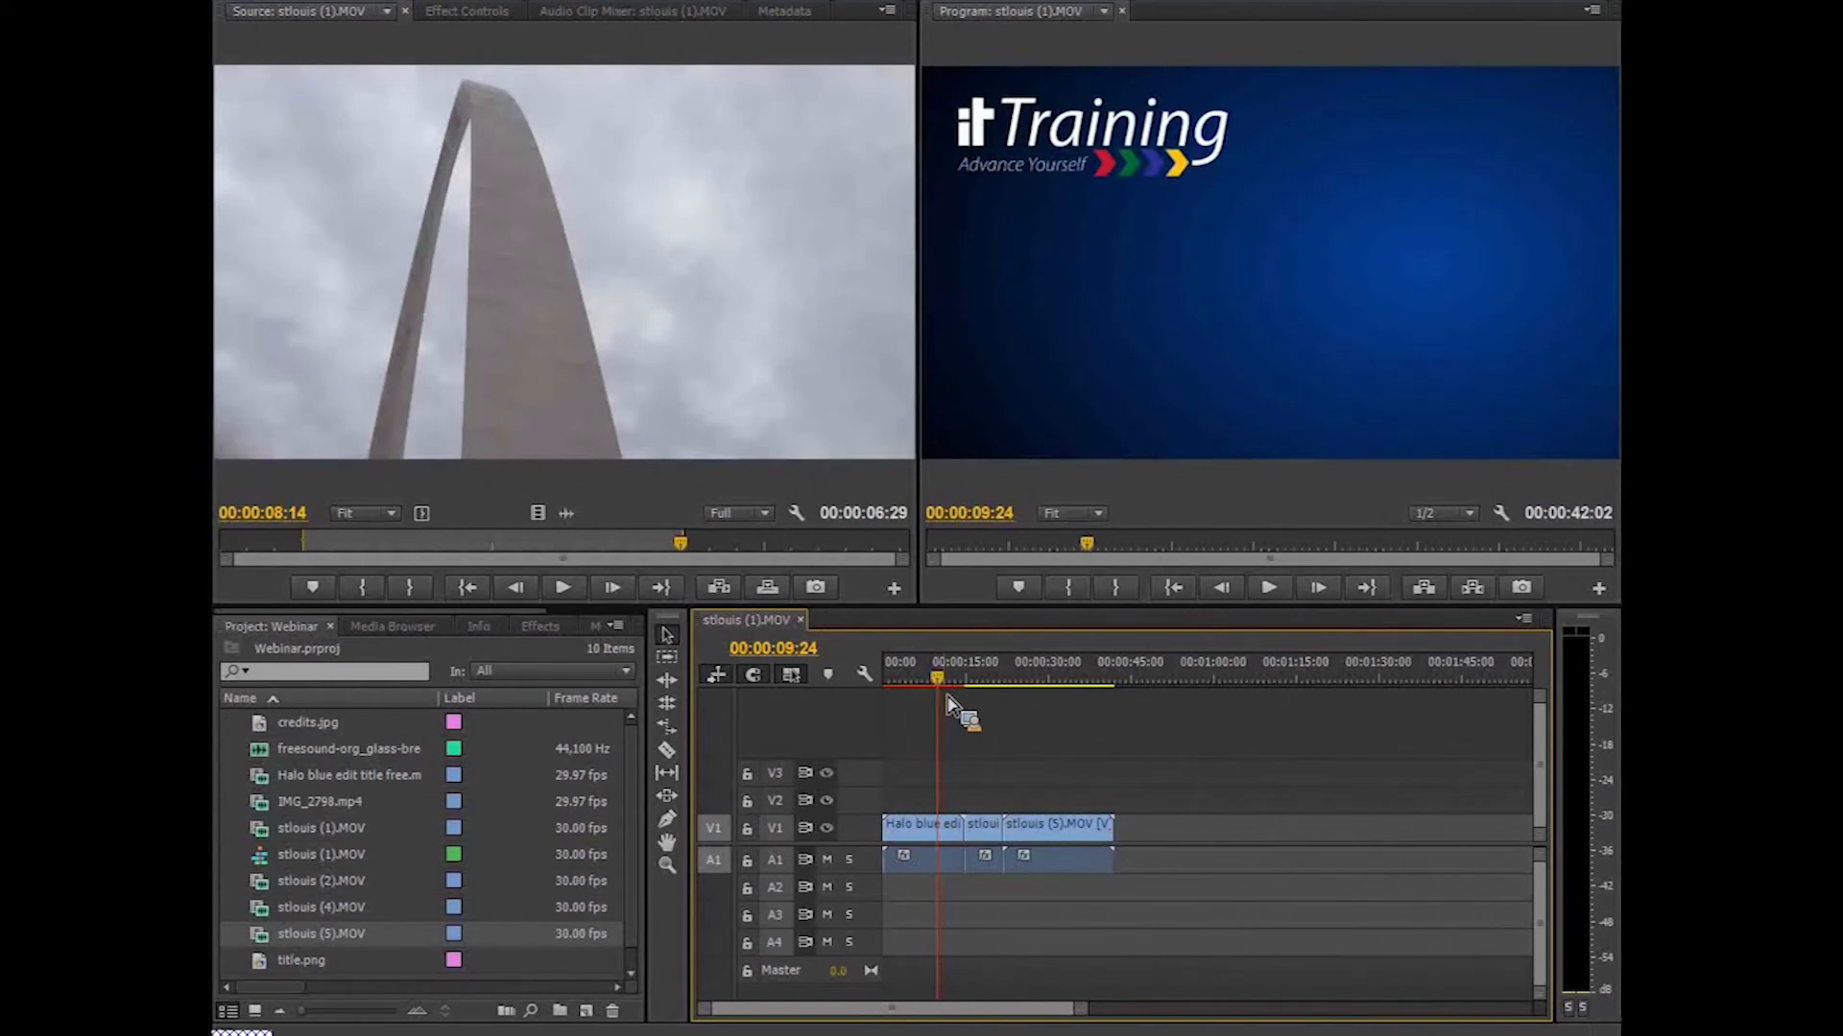
pyautogui.moveTo(947, 681)
pyautogui.mouseDown()
pyautogui.moveTo(931, 682)
pyautogui.moveTo(963, 683)
pyautogui.moveTo(928, 682)
pyautogui.moveTo(1108, 684)
pyautogui.moveTo(1075, 684)
pyautogui.moveTo(1078, 700)
pyautogui.moveTo(952, 696)
pyautogui.mouseUp()
pyautogui.click(1270, 588)
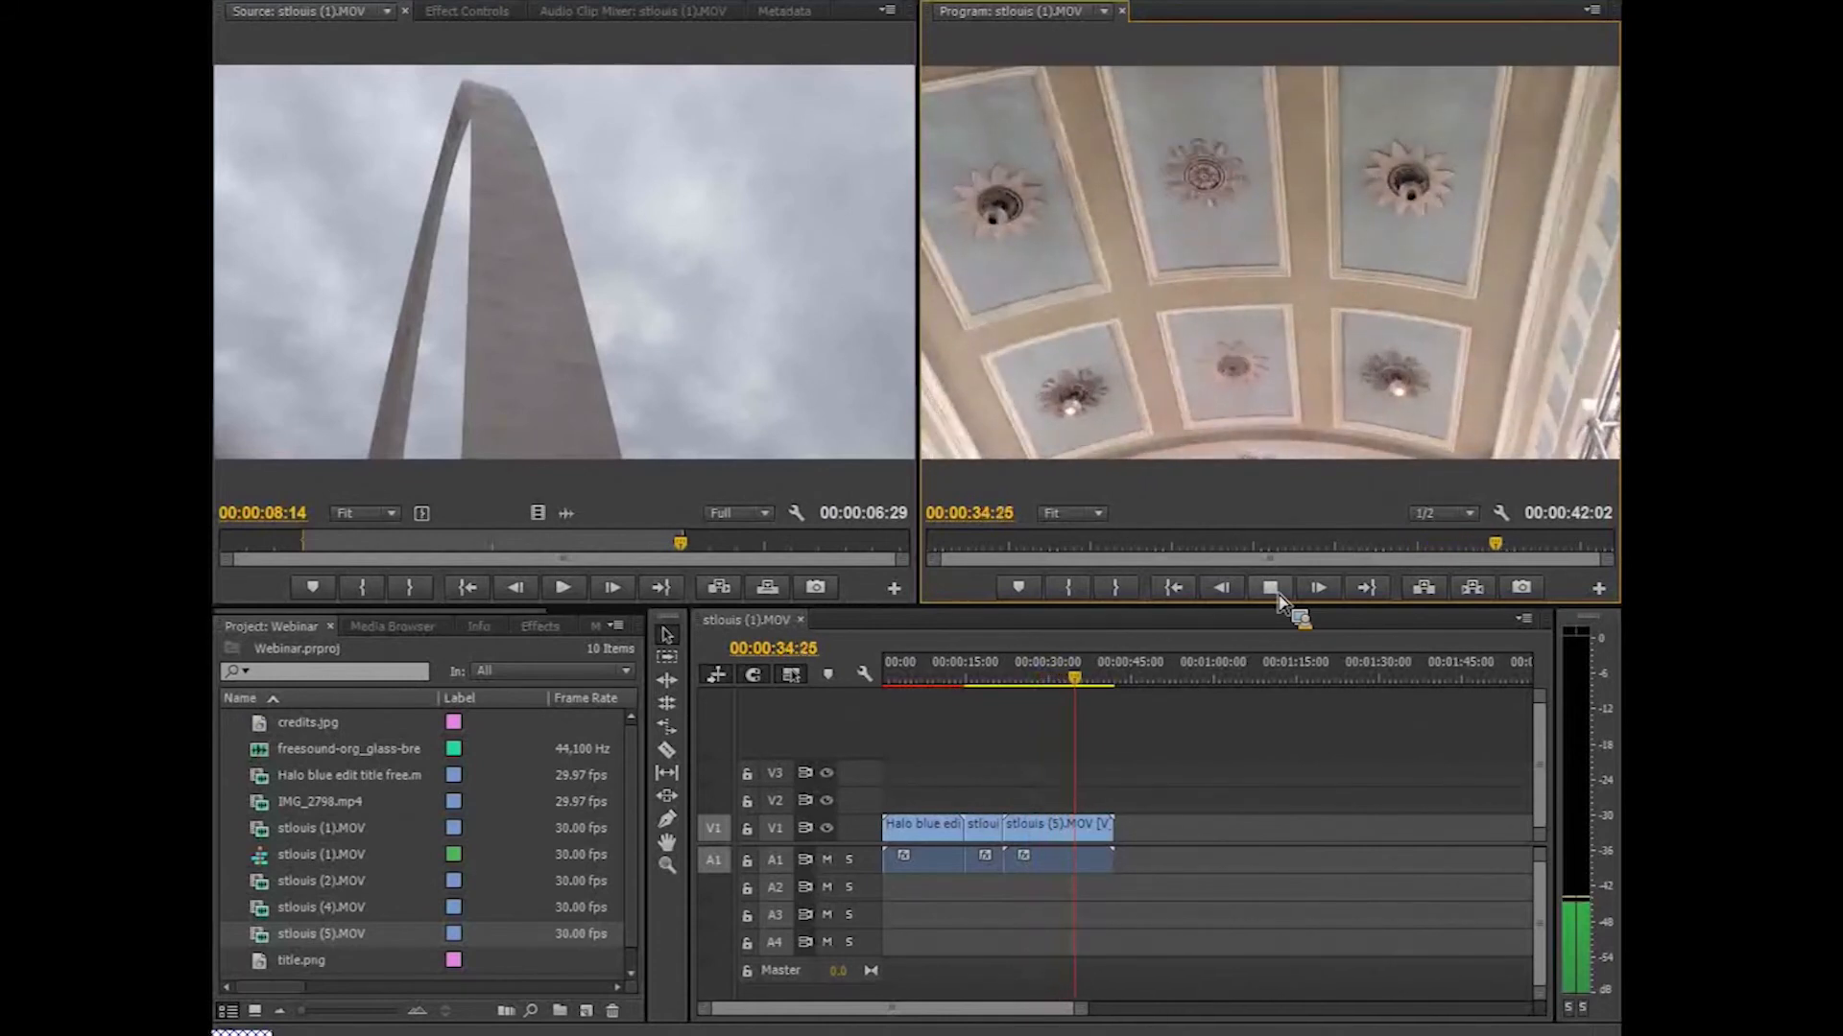
pyautogui.click(1270, 587)
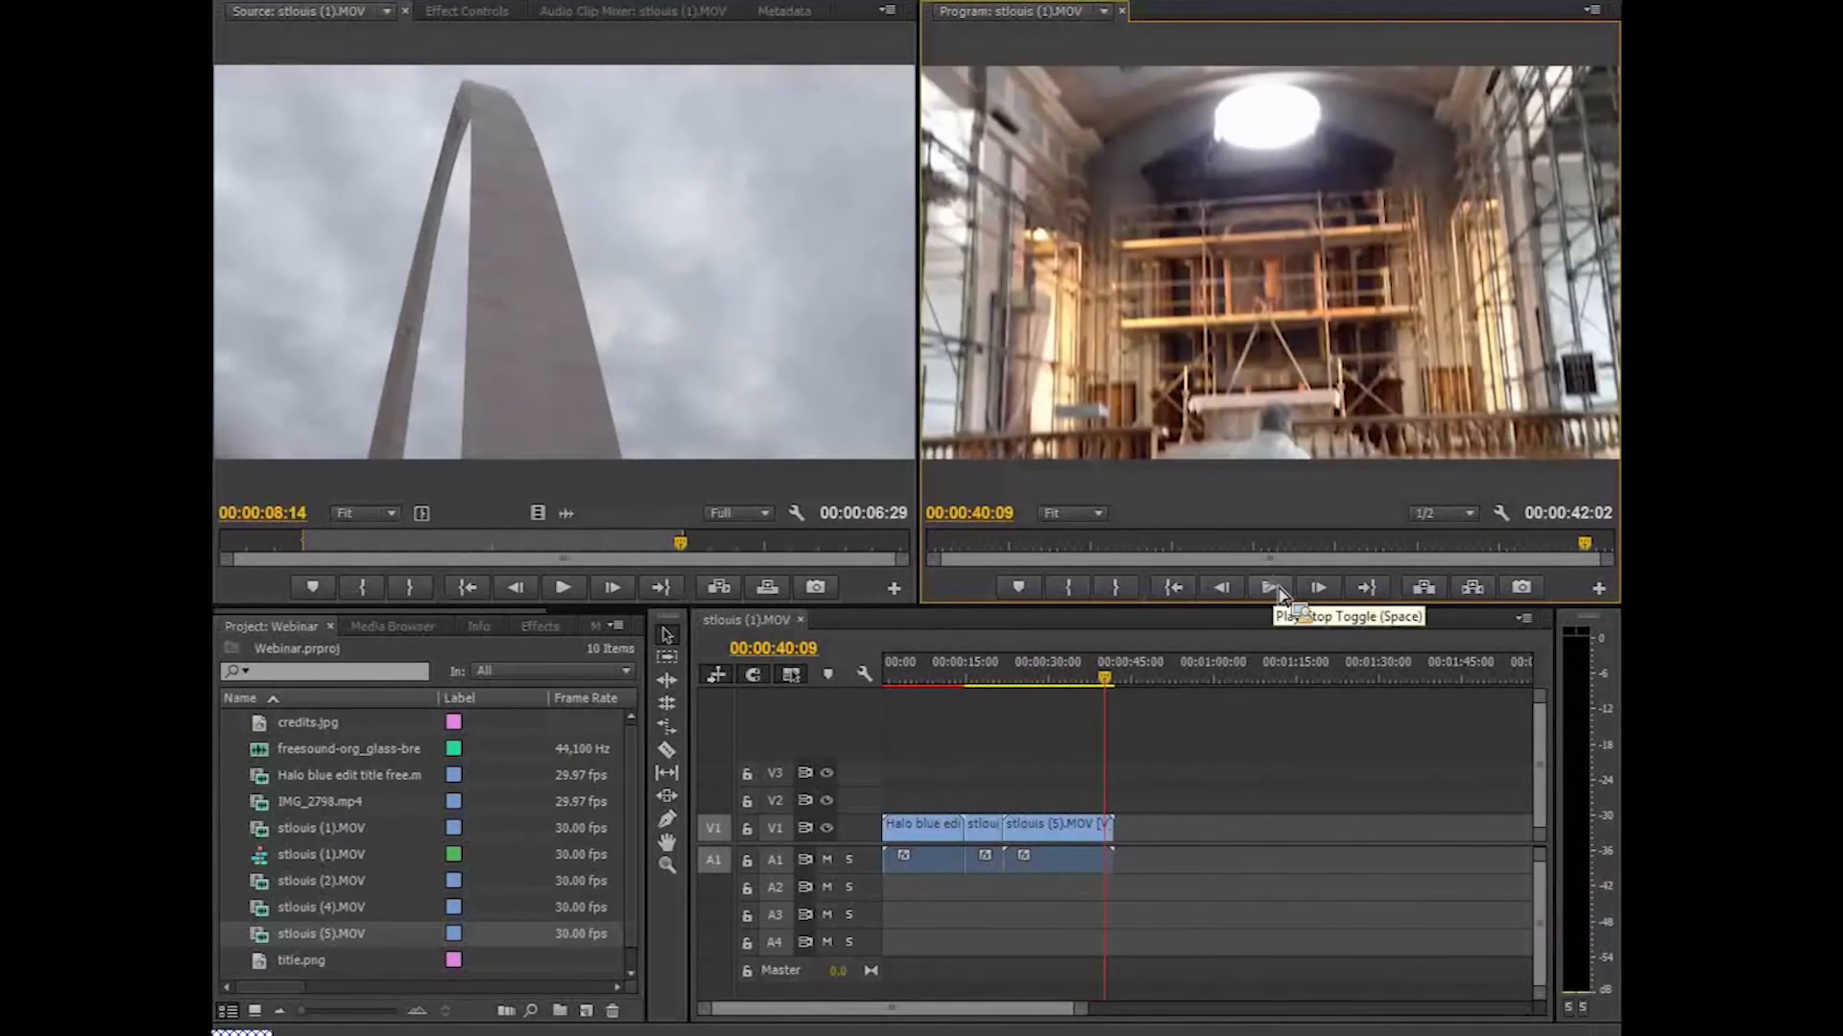
pyautogui.moveTo(989, 677); pyautogui.dragTo(881, 693)
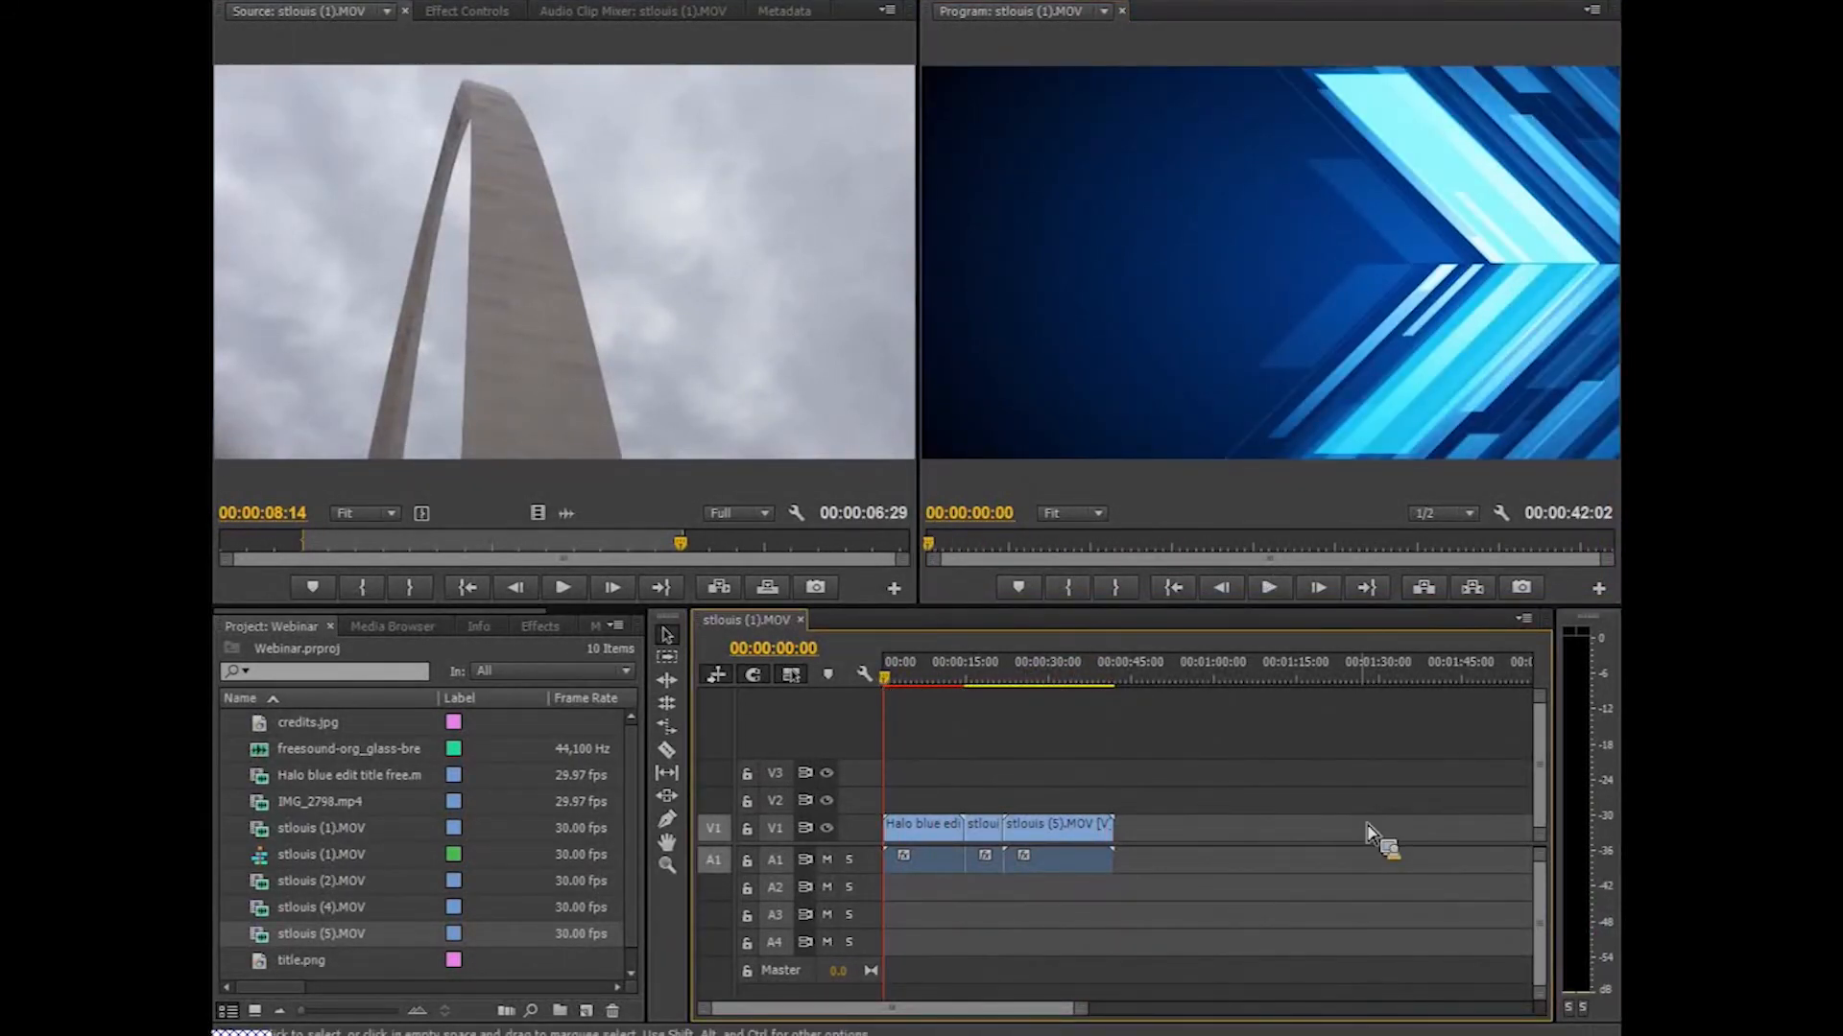
# - Apply the default transitions at the cut between the Halo blue title and stlouis (1).MOV
pyautogui.rightClick(972, 842)
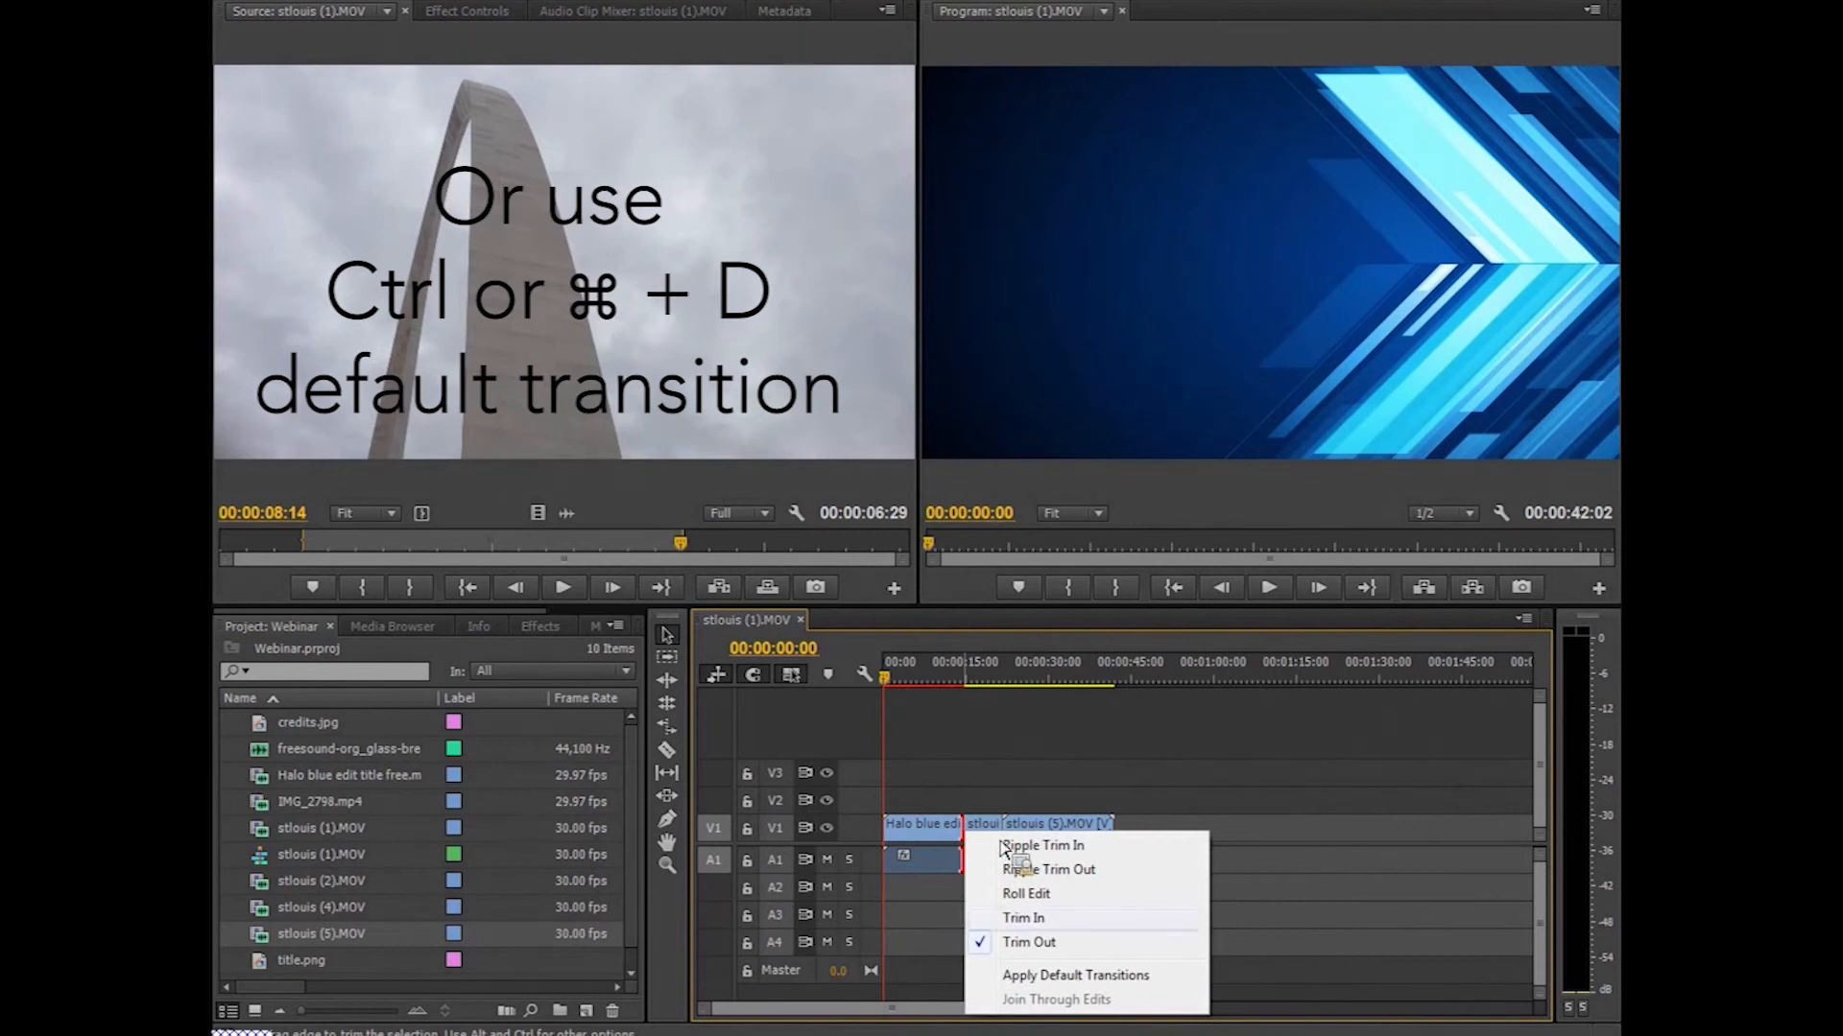
pyautogui.click(1024, 981)
pyautogui.moveTo(1081, 1009); pyautogui.dragTo(1028, 1016)
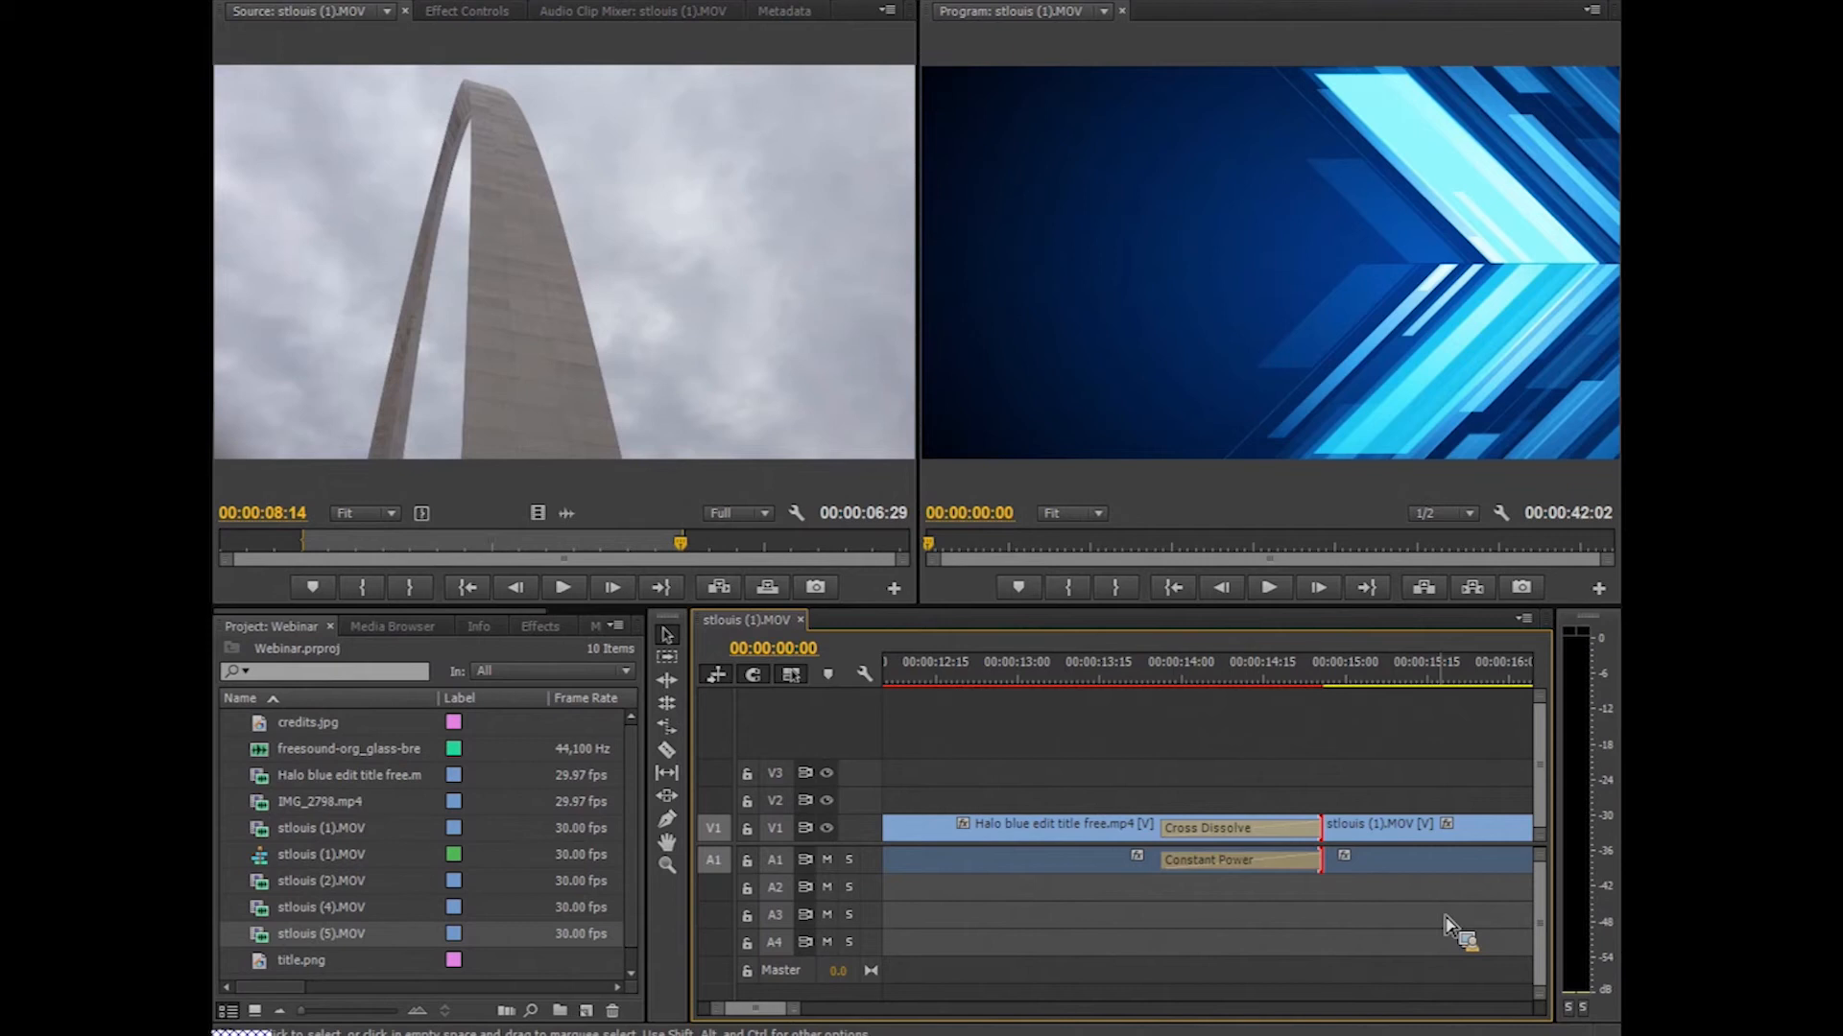
# - Play the Cross Dissolve between the title and stlouis (1).MOV from about 00:00:13:08
pyautogui.click(1062, 679)
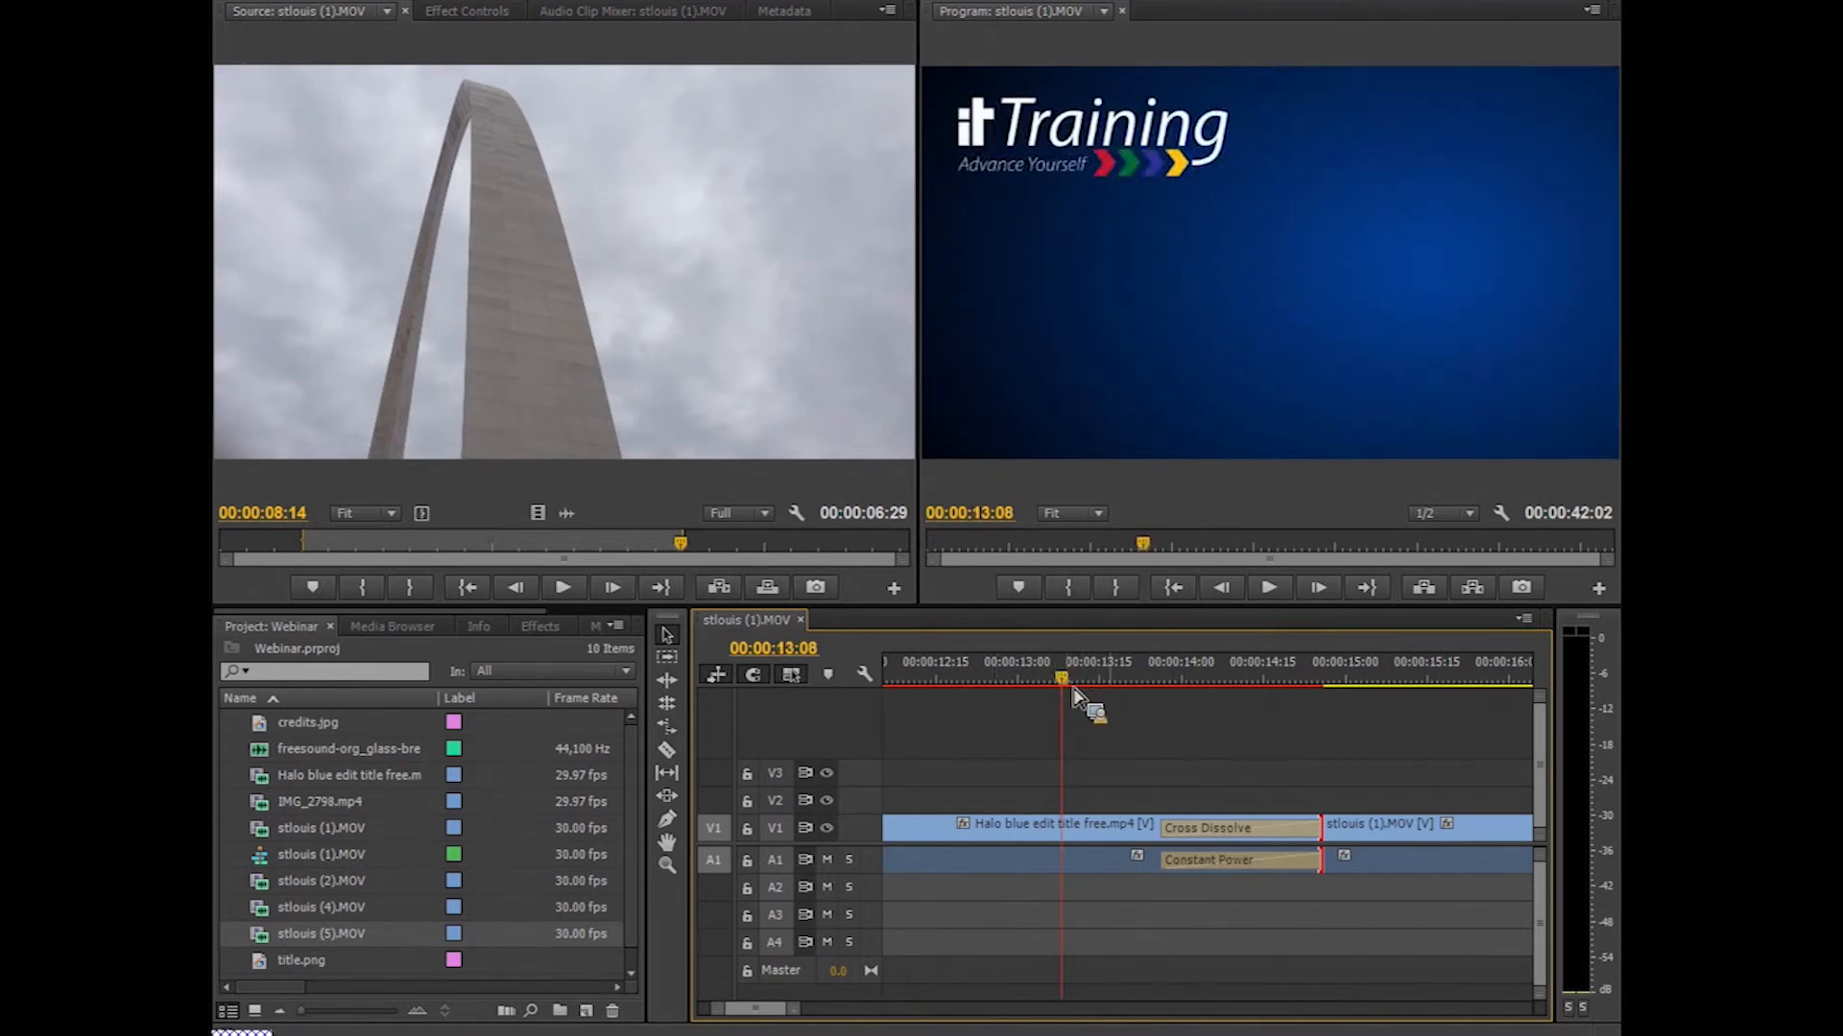
pyautogui.moveTo(1070, 685)
pyautogui.mouseDown()
pyautogui.moveTo(1114, 682)
pyautogui.moveTo(1067, 683)
pyautogui.mouseUp()
pyautogui.press('space')
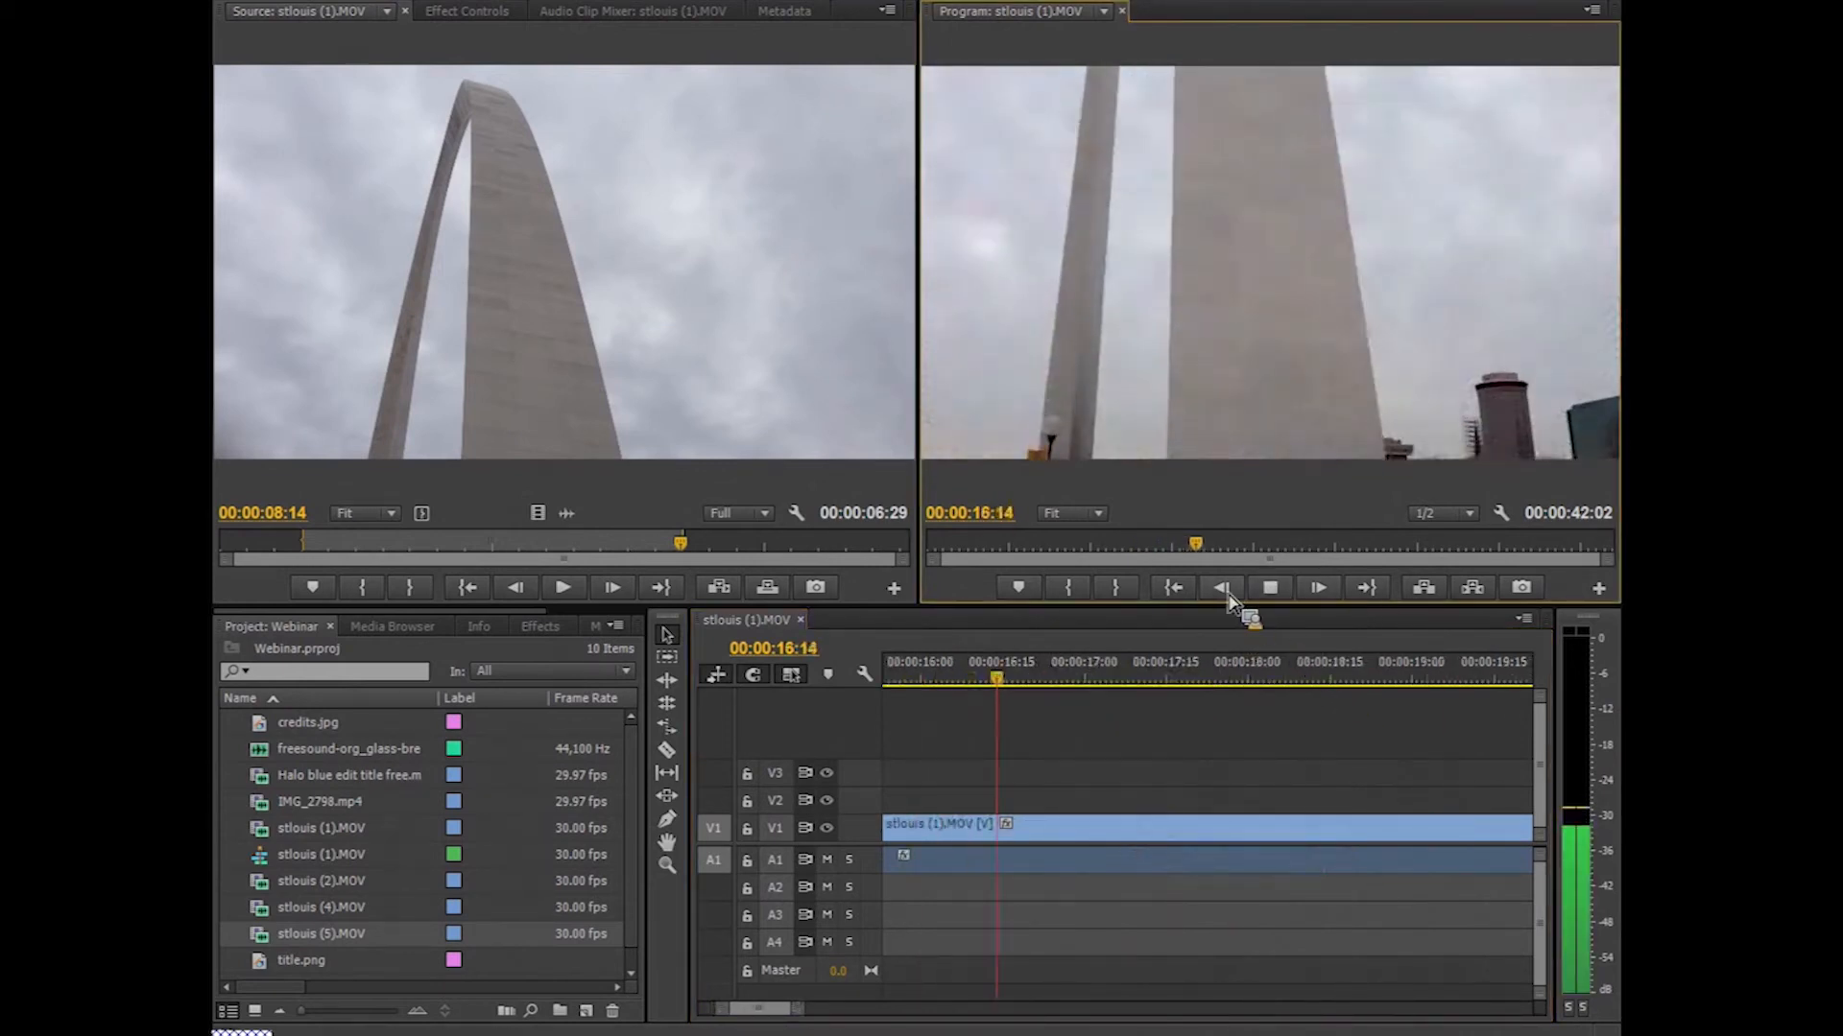
pyautogui.click(1270, 588)
# - Replay the sequence from 00:00:13:01 through the Cross Dissolve and the direct cut into stlouis (5).MOV
pyautogui.scroll(3, 773, 1004)
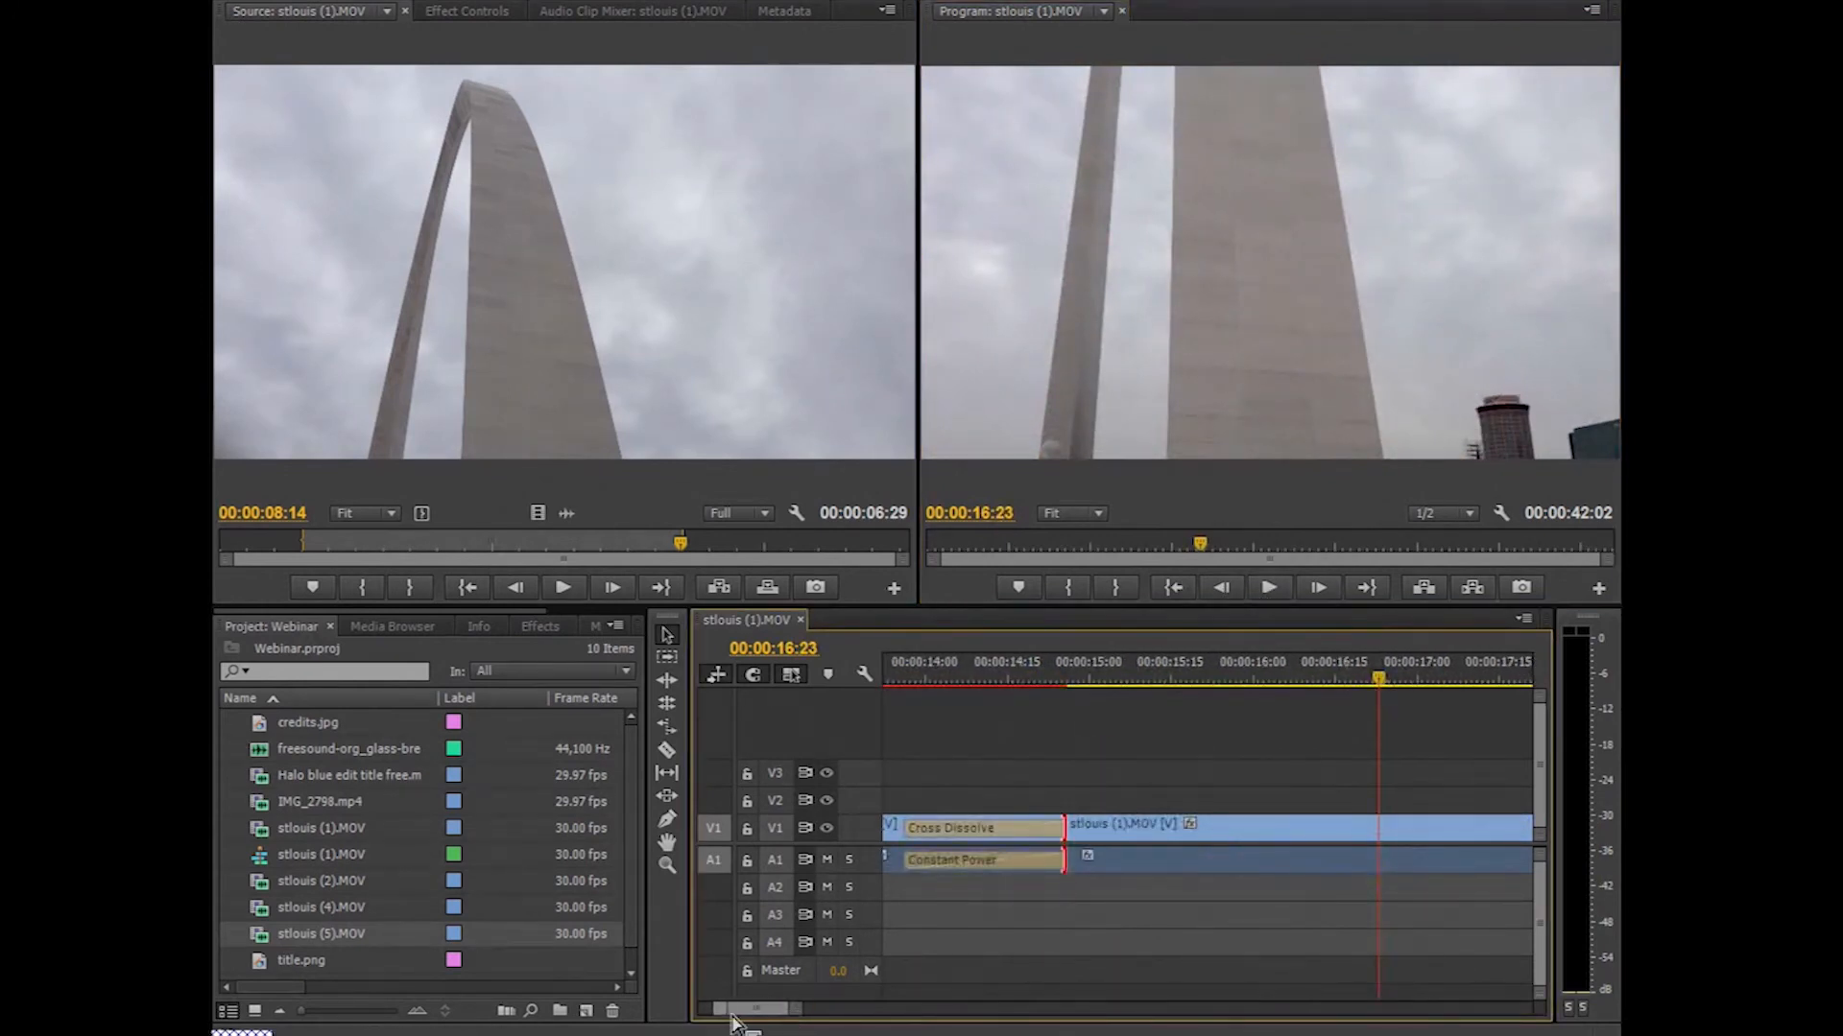
pyautogui.scroll(3, 731, 1022)
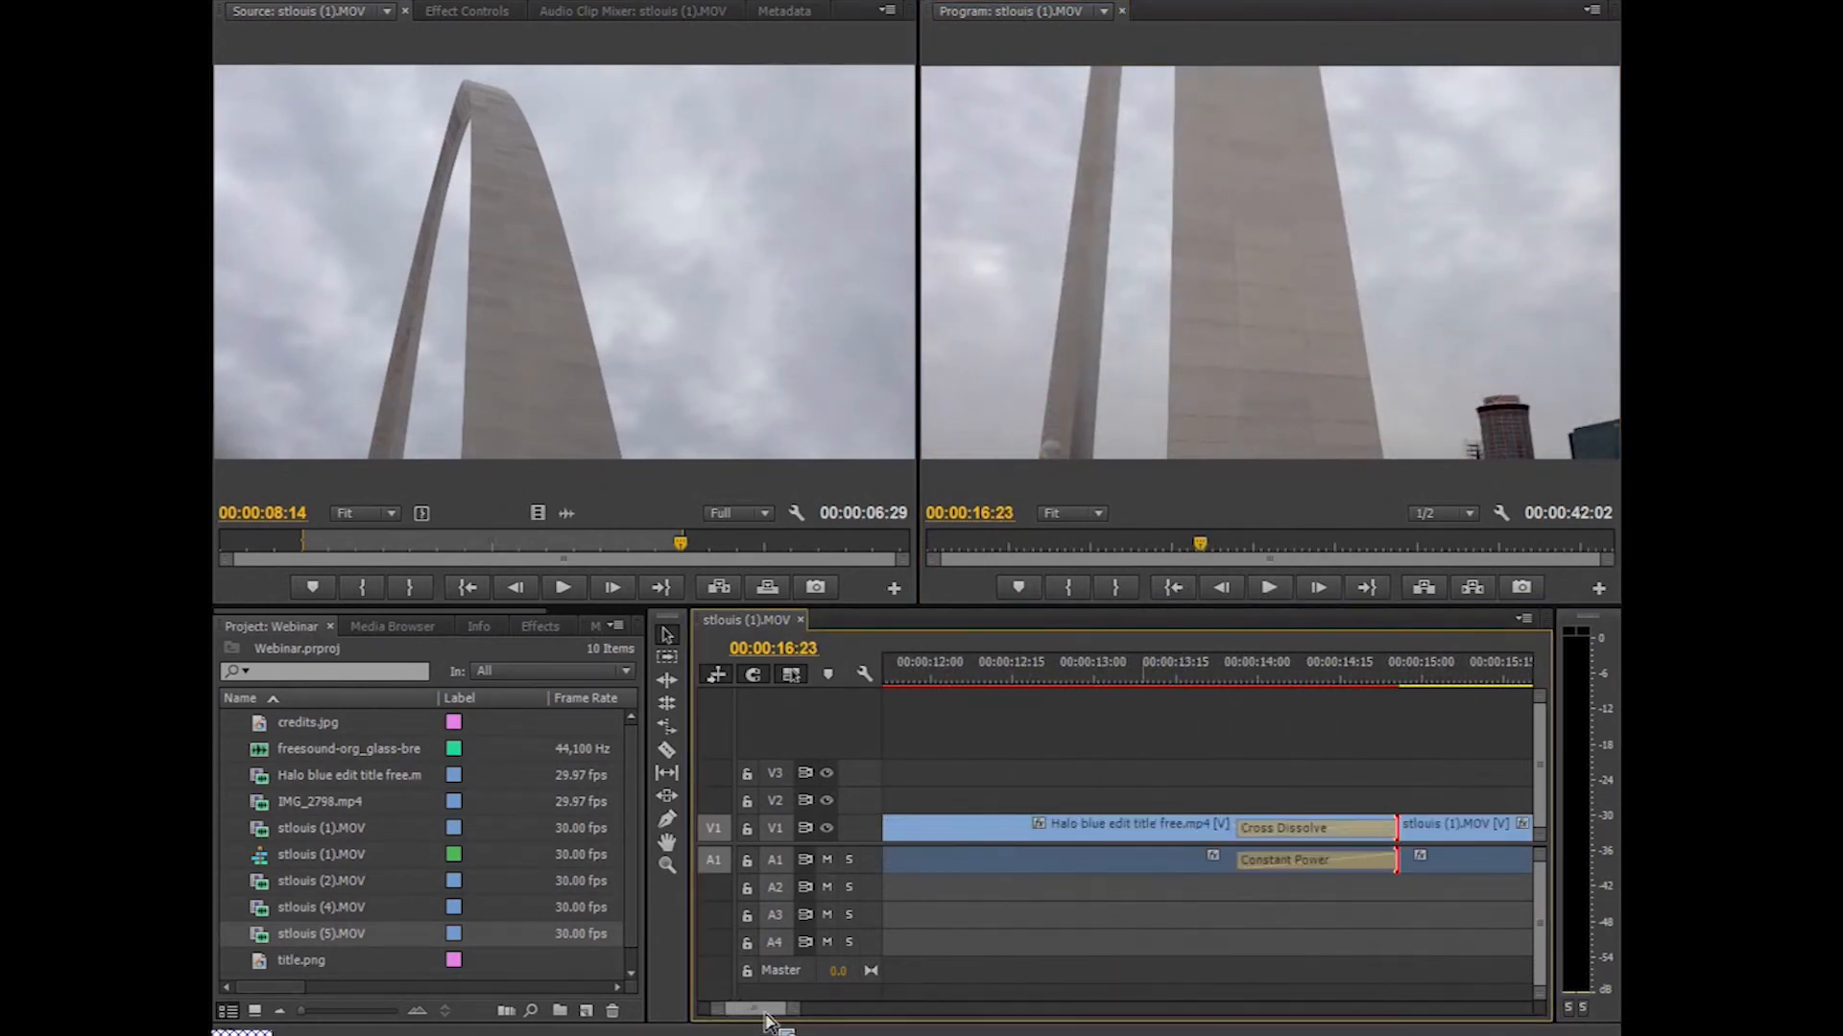
pyautogui.click(1099, 672)
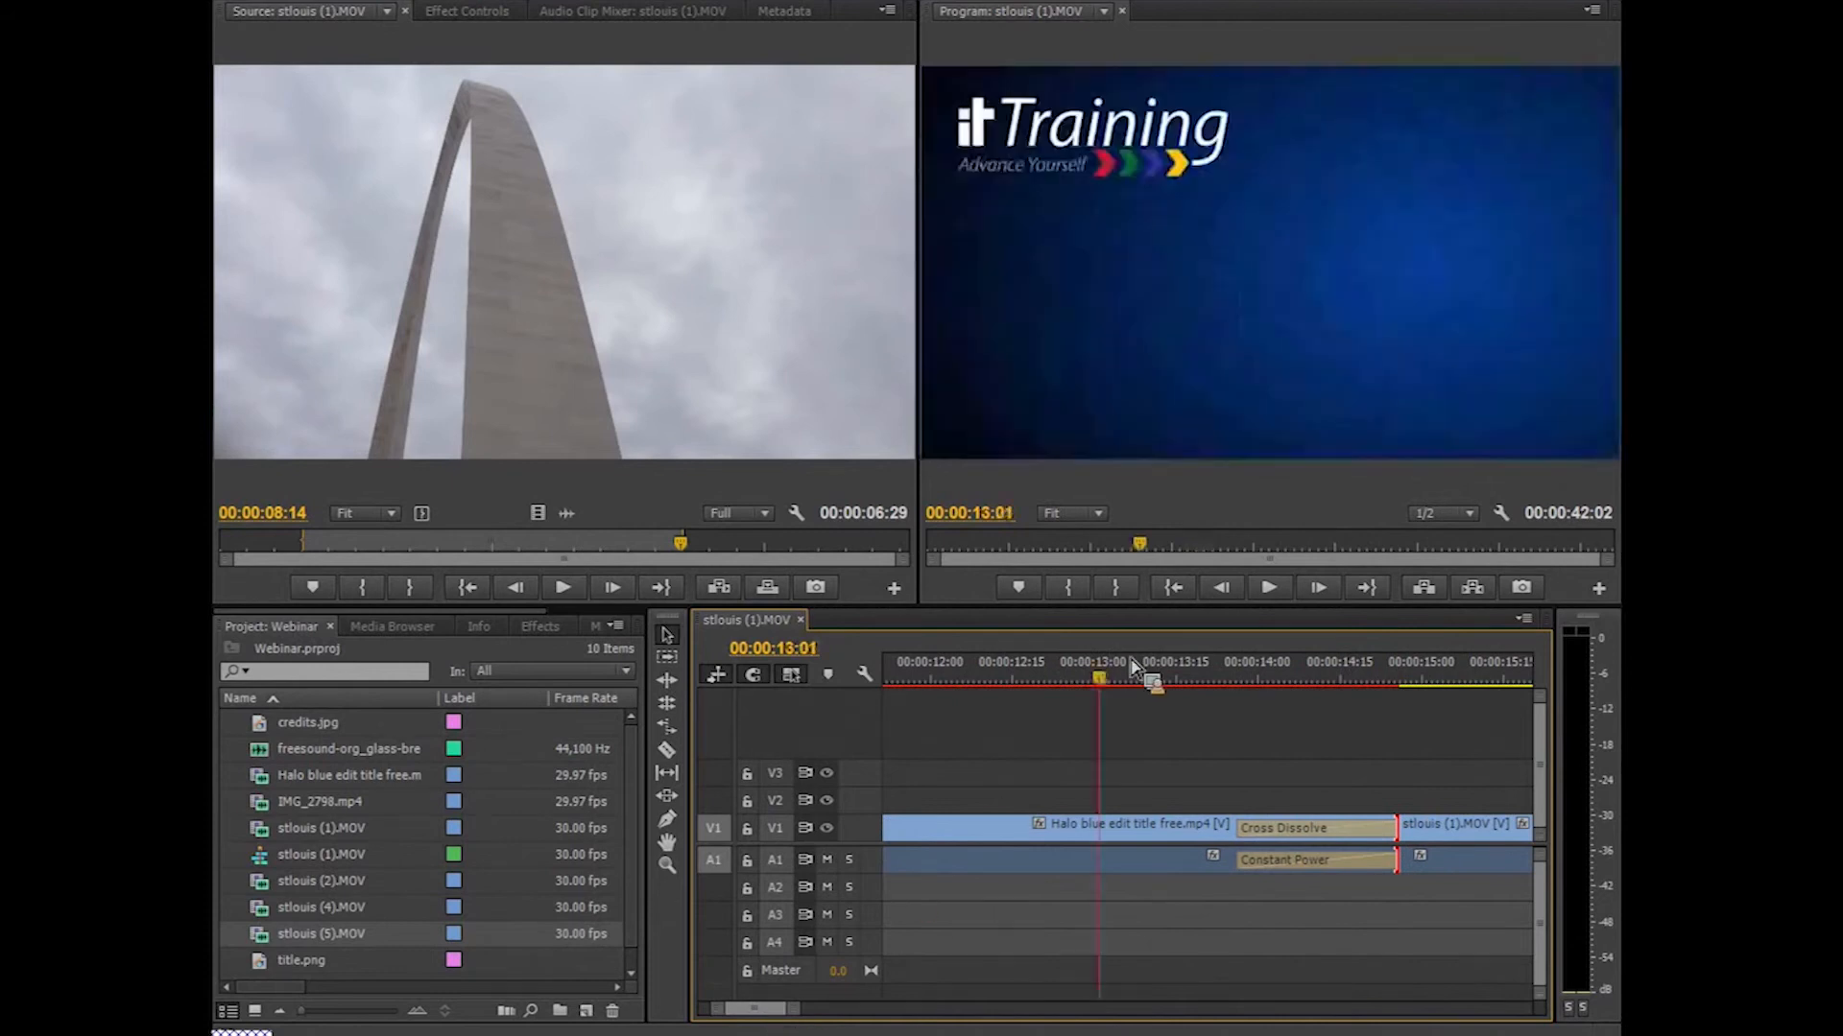
pyautogui.click(1269, 587)
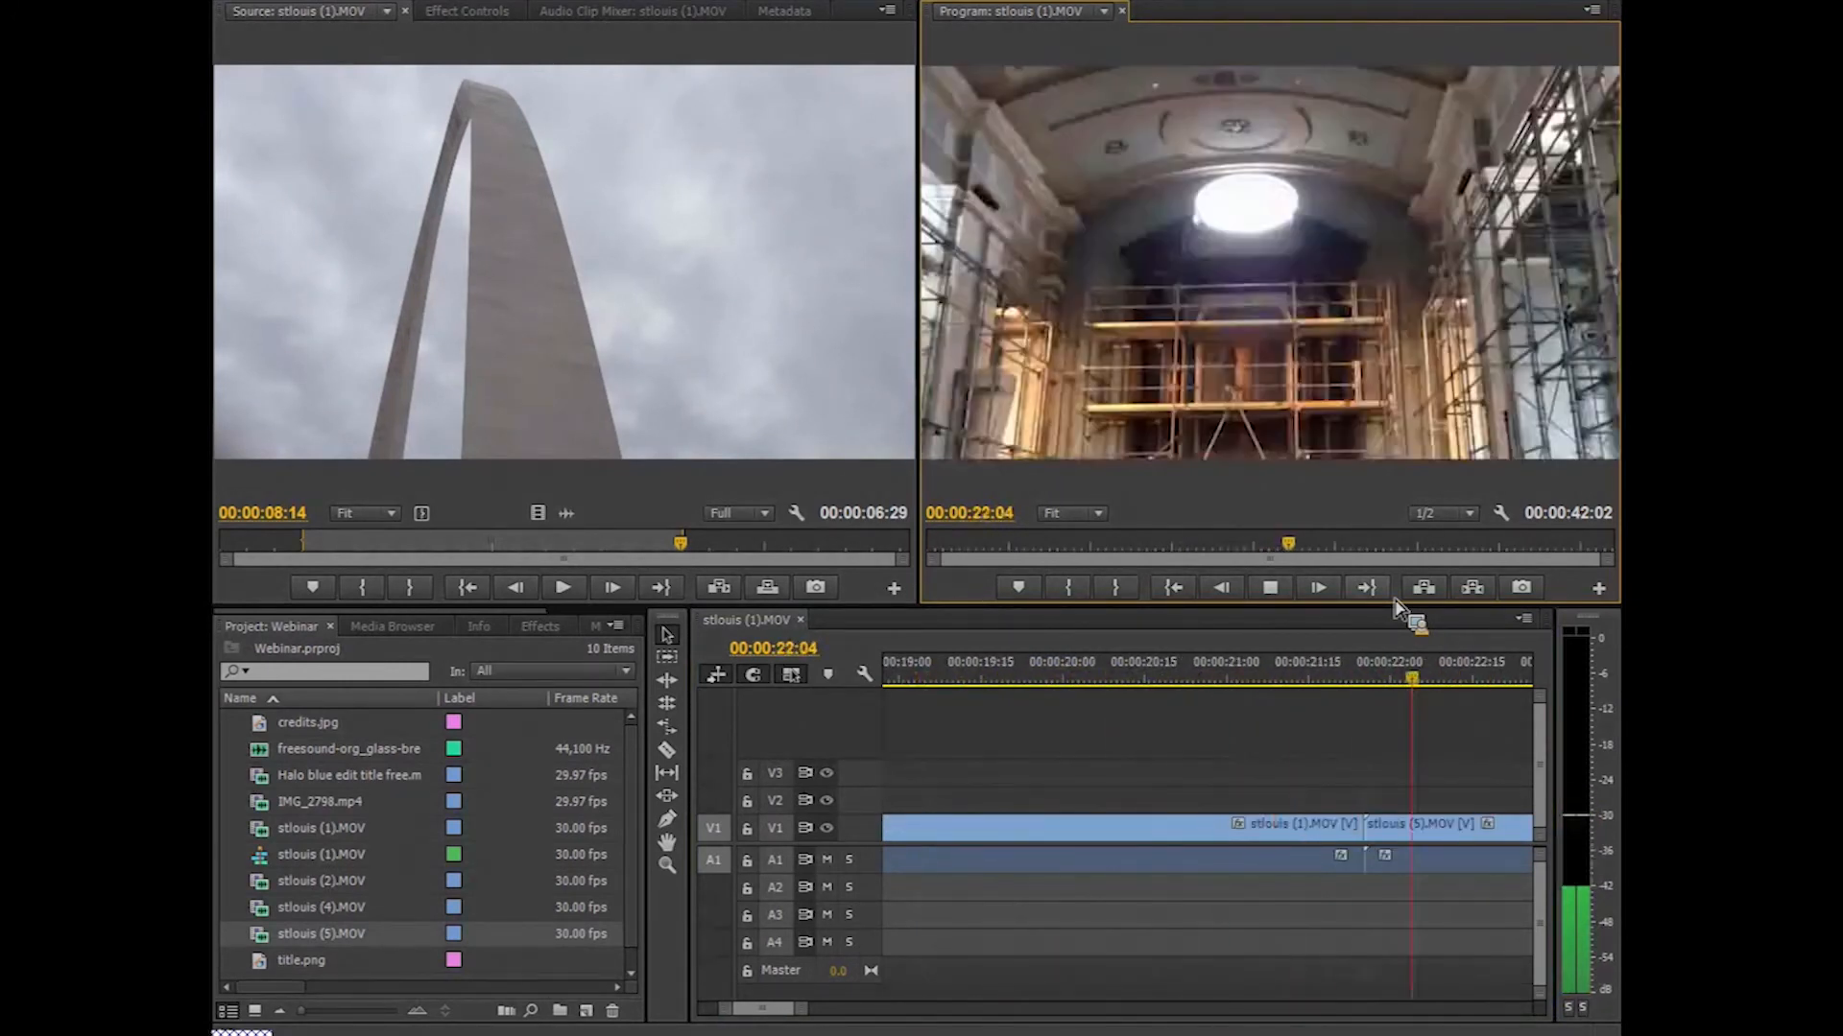
pyautogui.click(1265, 589)
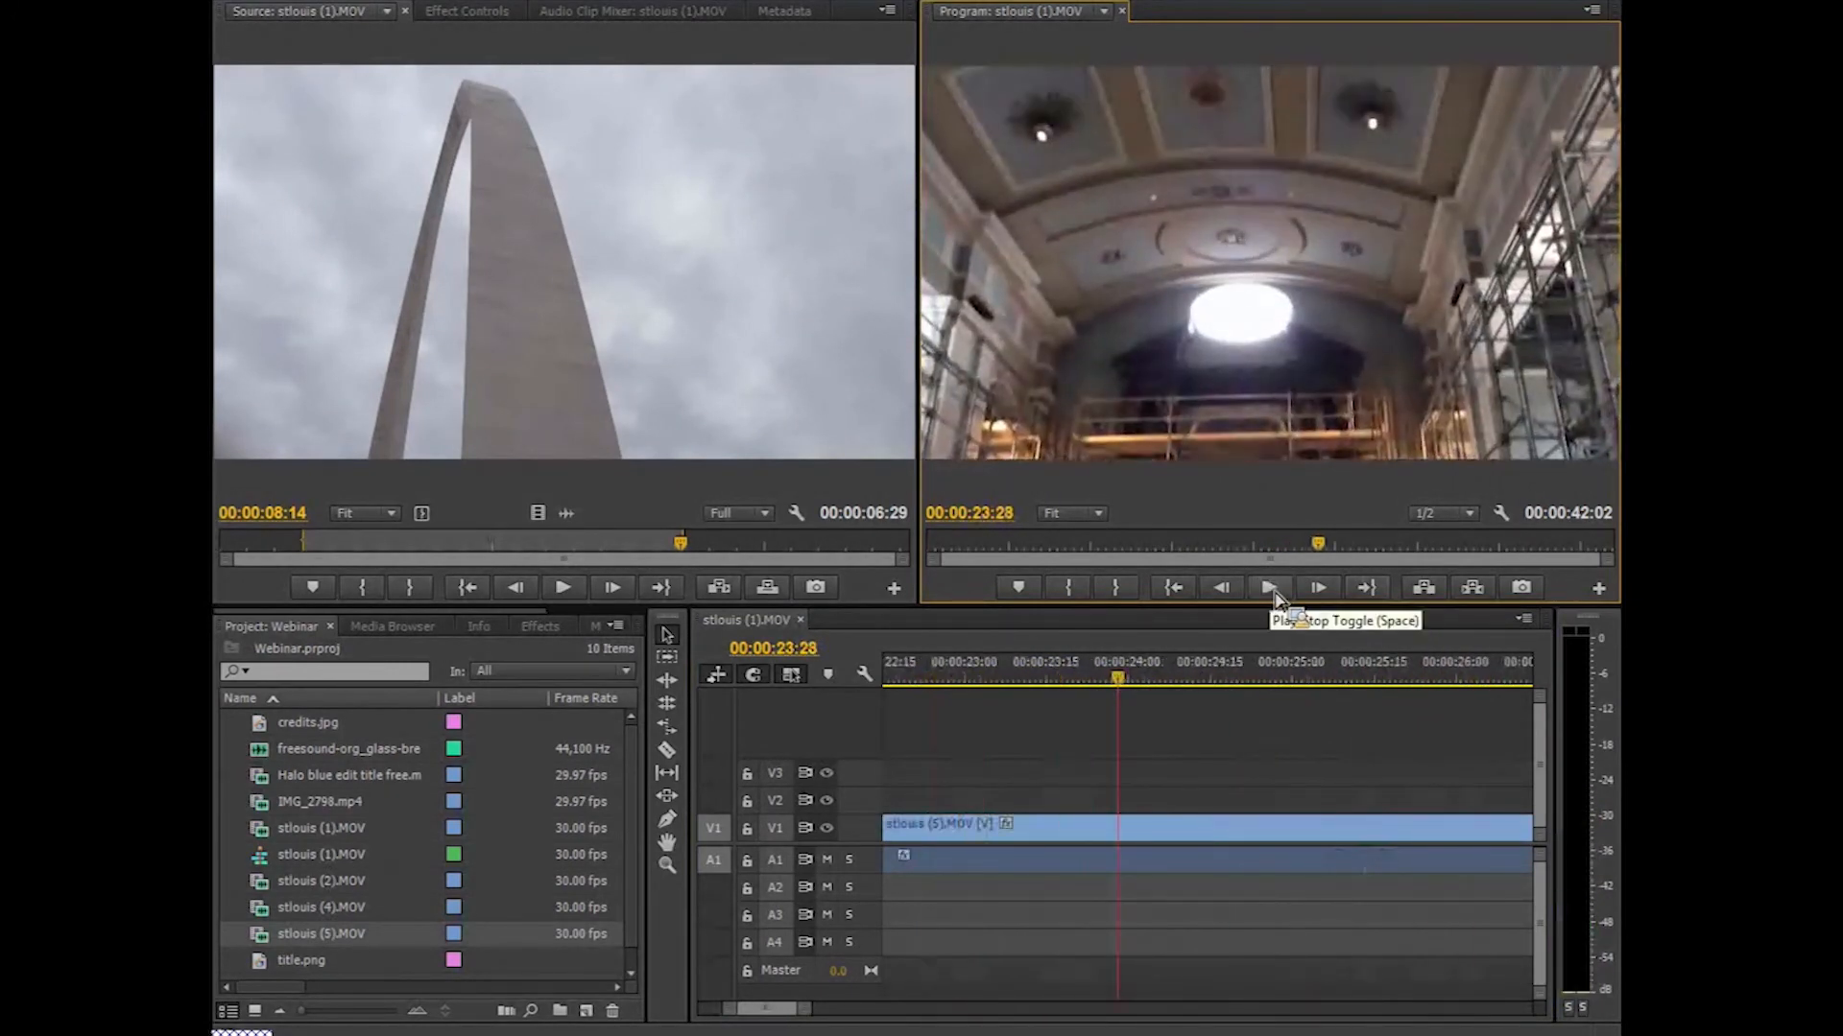
pyautogui.click(1125, 680)
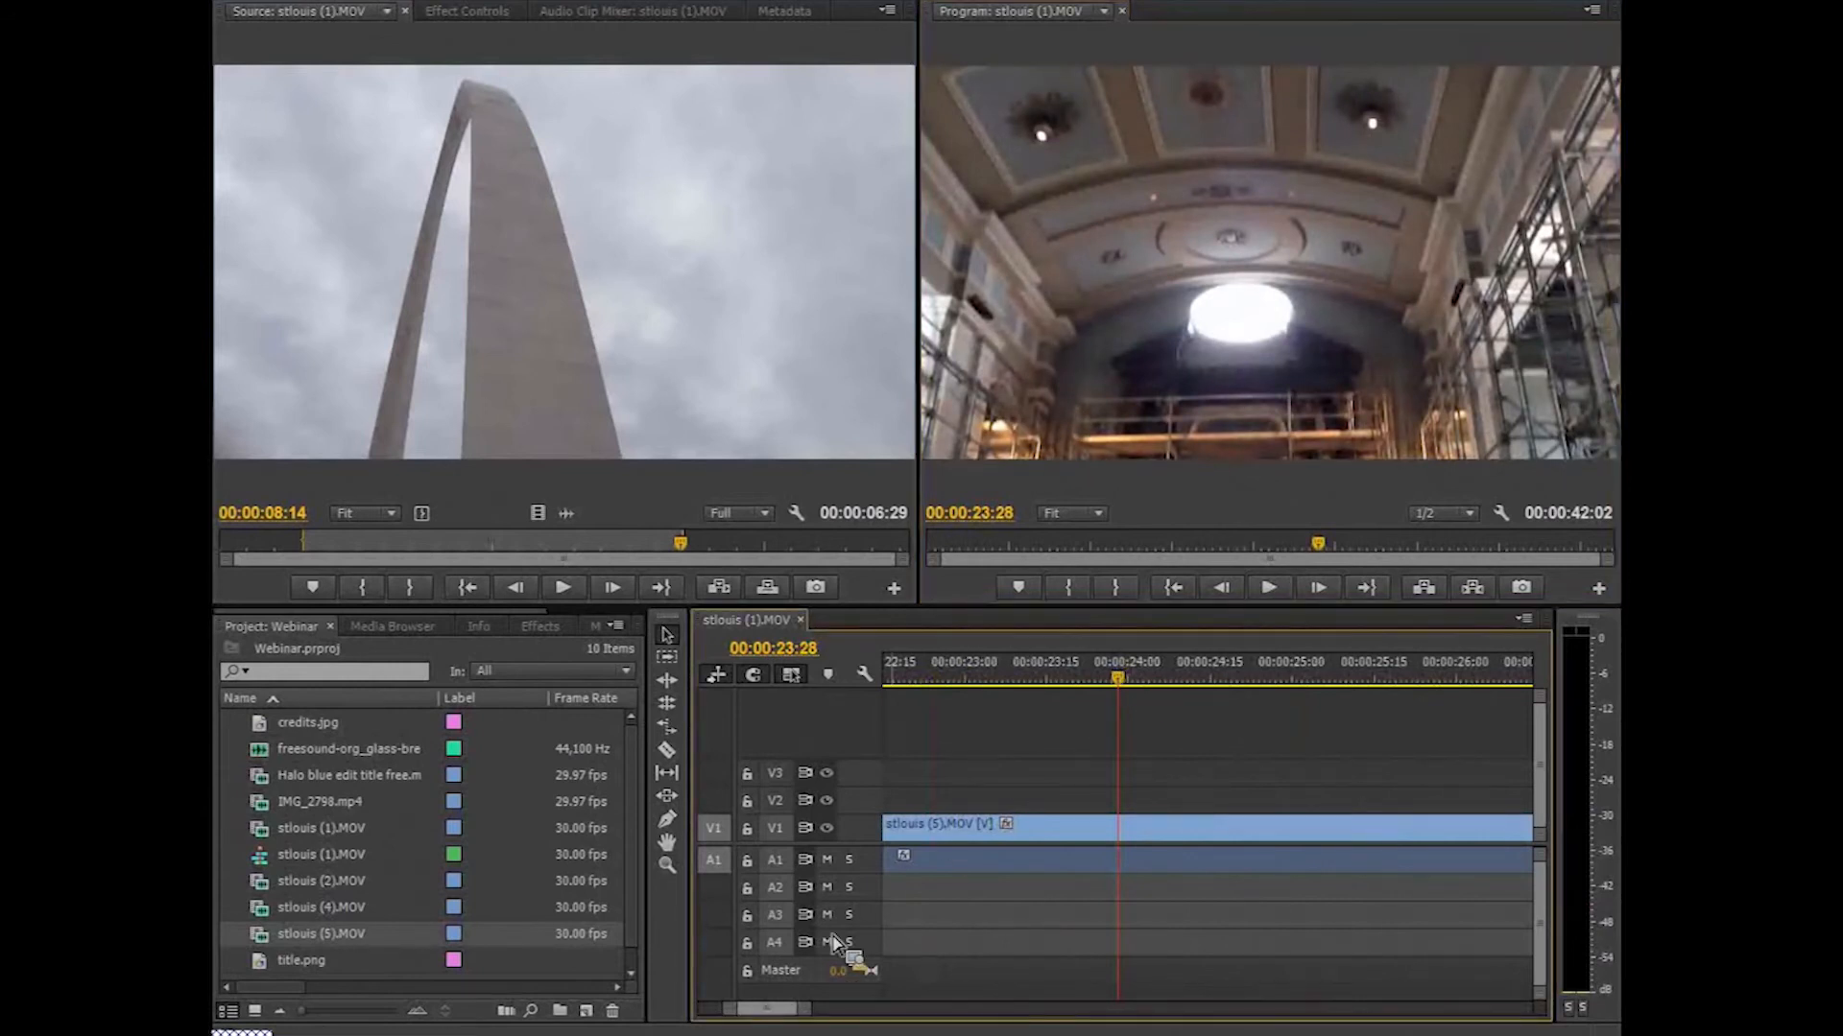
pyautogui.moveTo(813, 1010); pyautogui.dragTo(935, 1025)
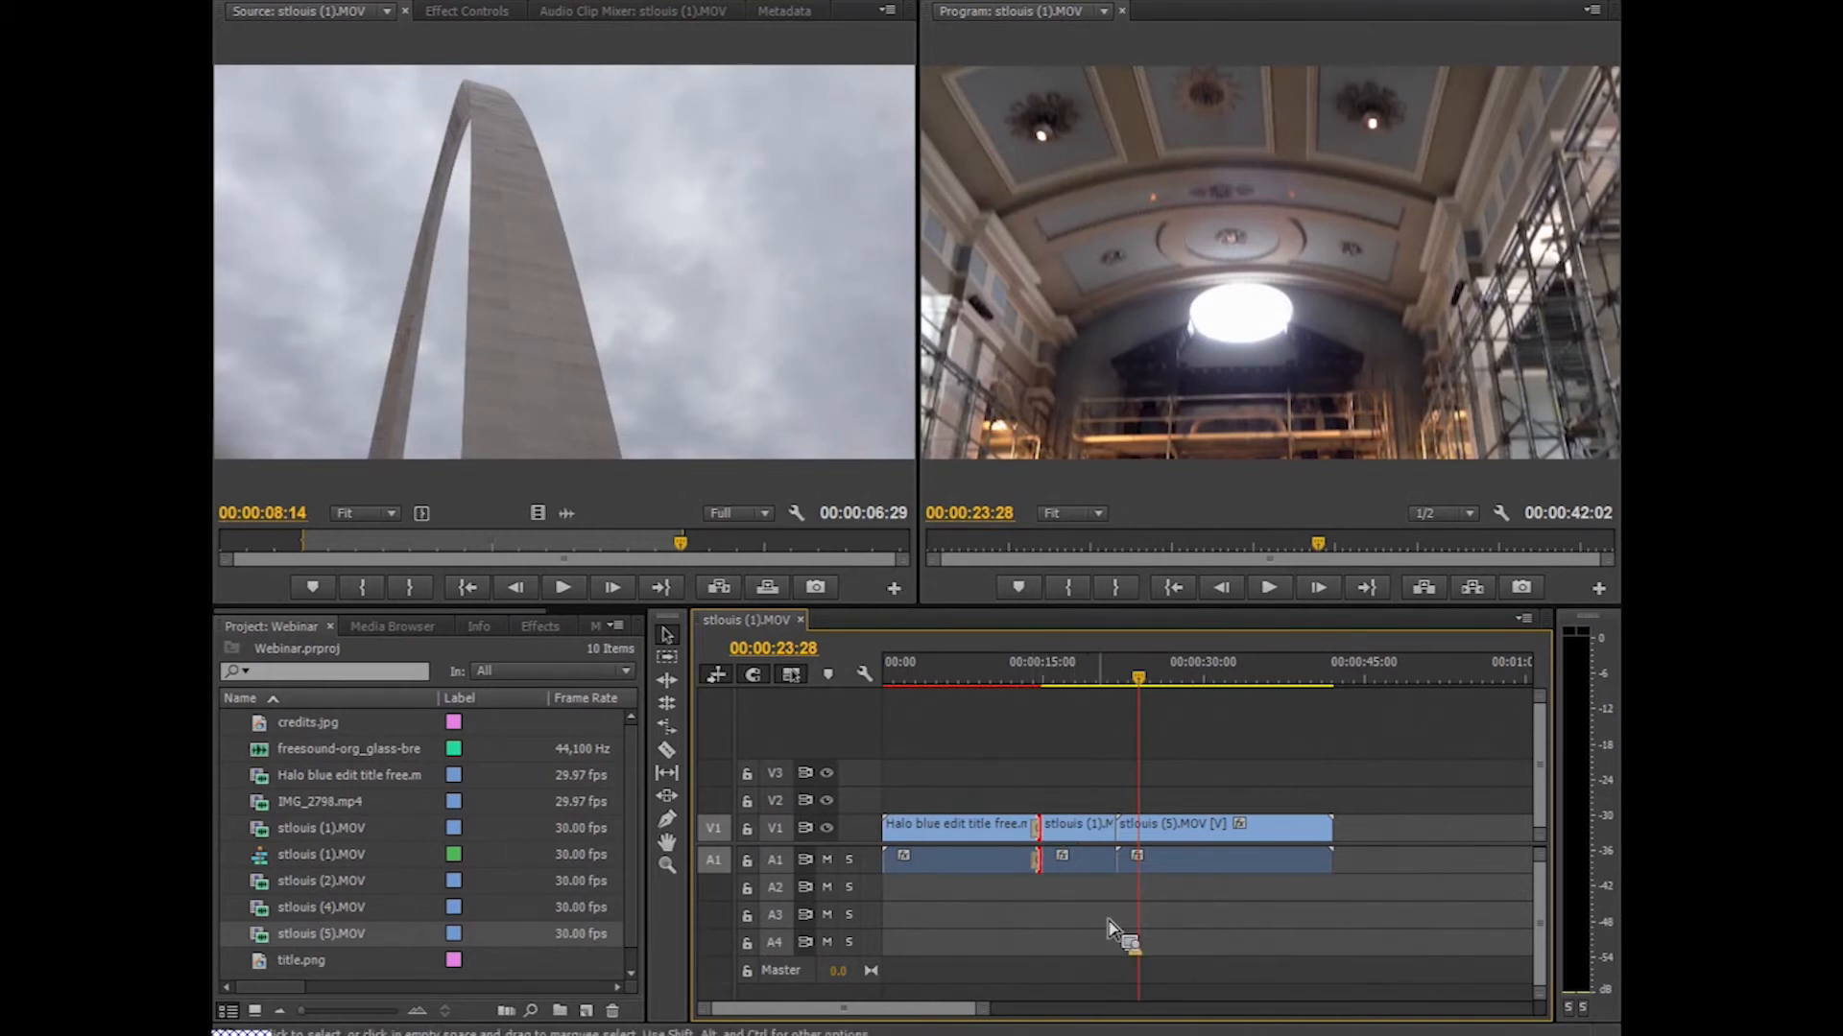
# - Delete the Halo blue title clip and move stlouis (1).MOV and stlouis (5).MOV near the sequence start, end to end
pyautogui.click(1107, 831)
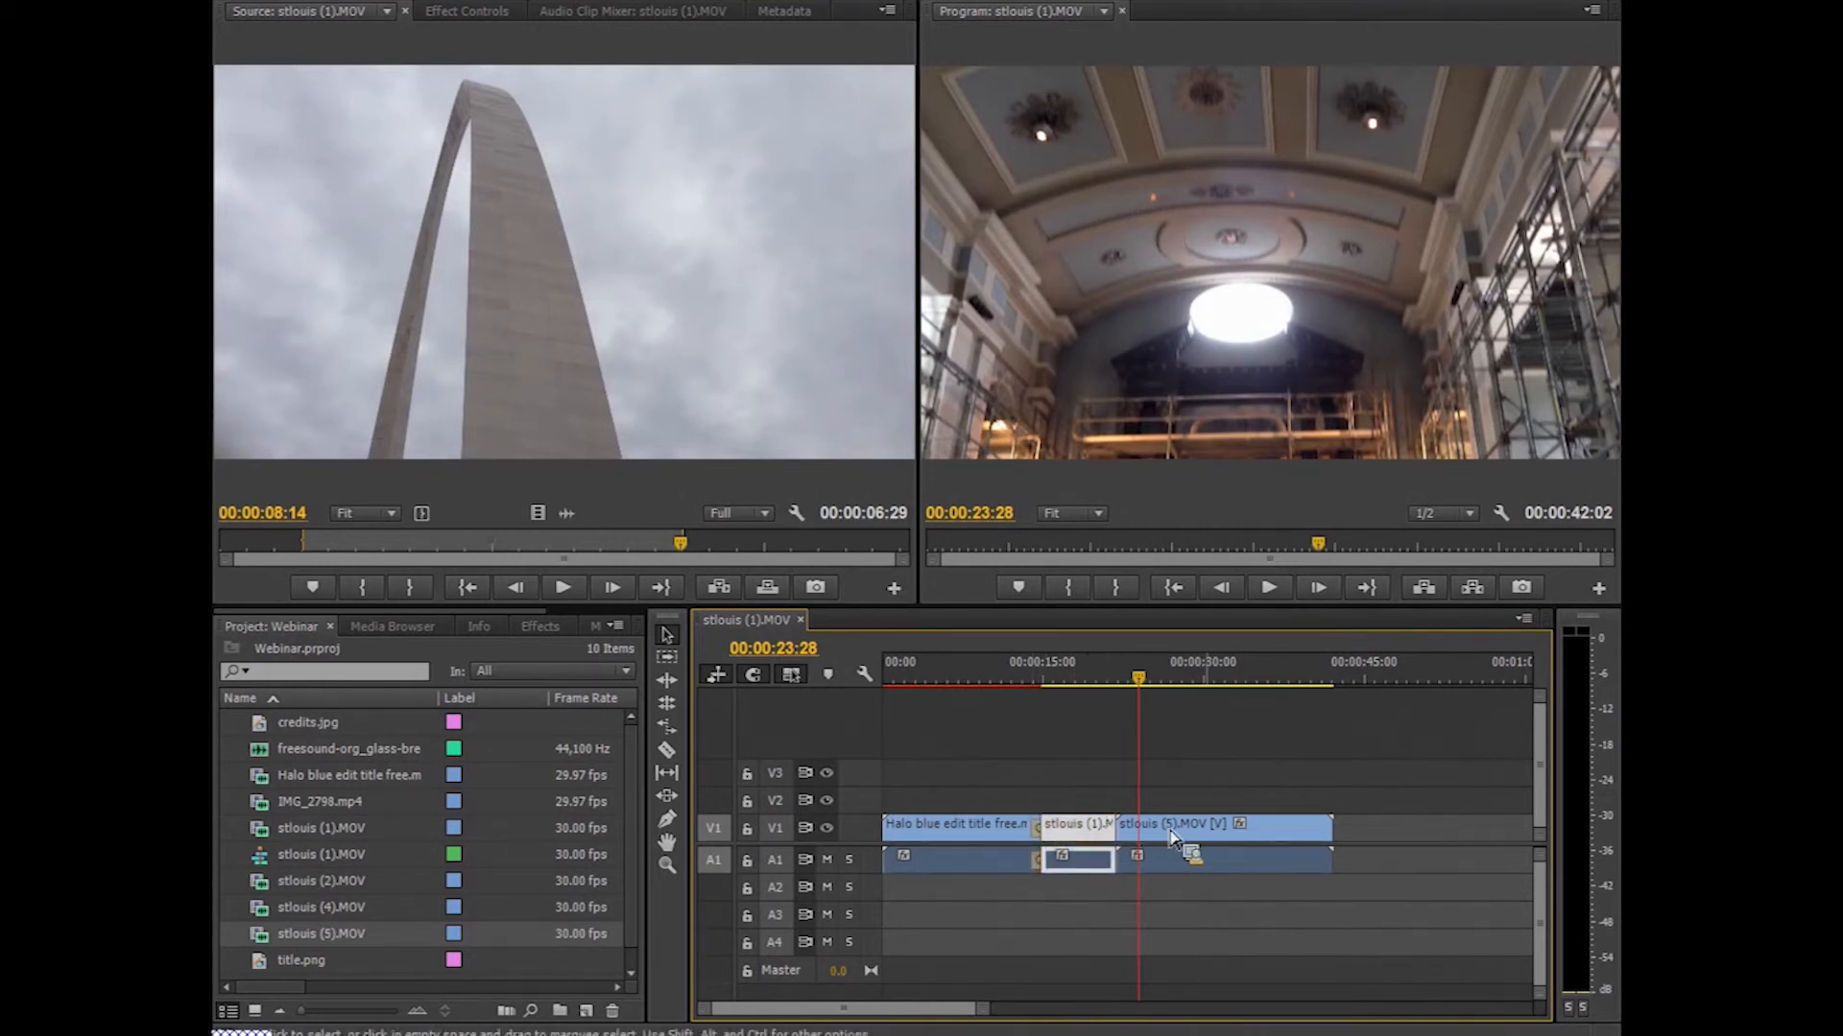
pyautogui.click(1147, 835)
pyautogui.moveTo(317, 1001); pyautogui.dragTo(989, 720)
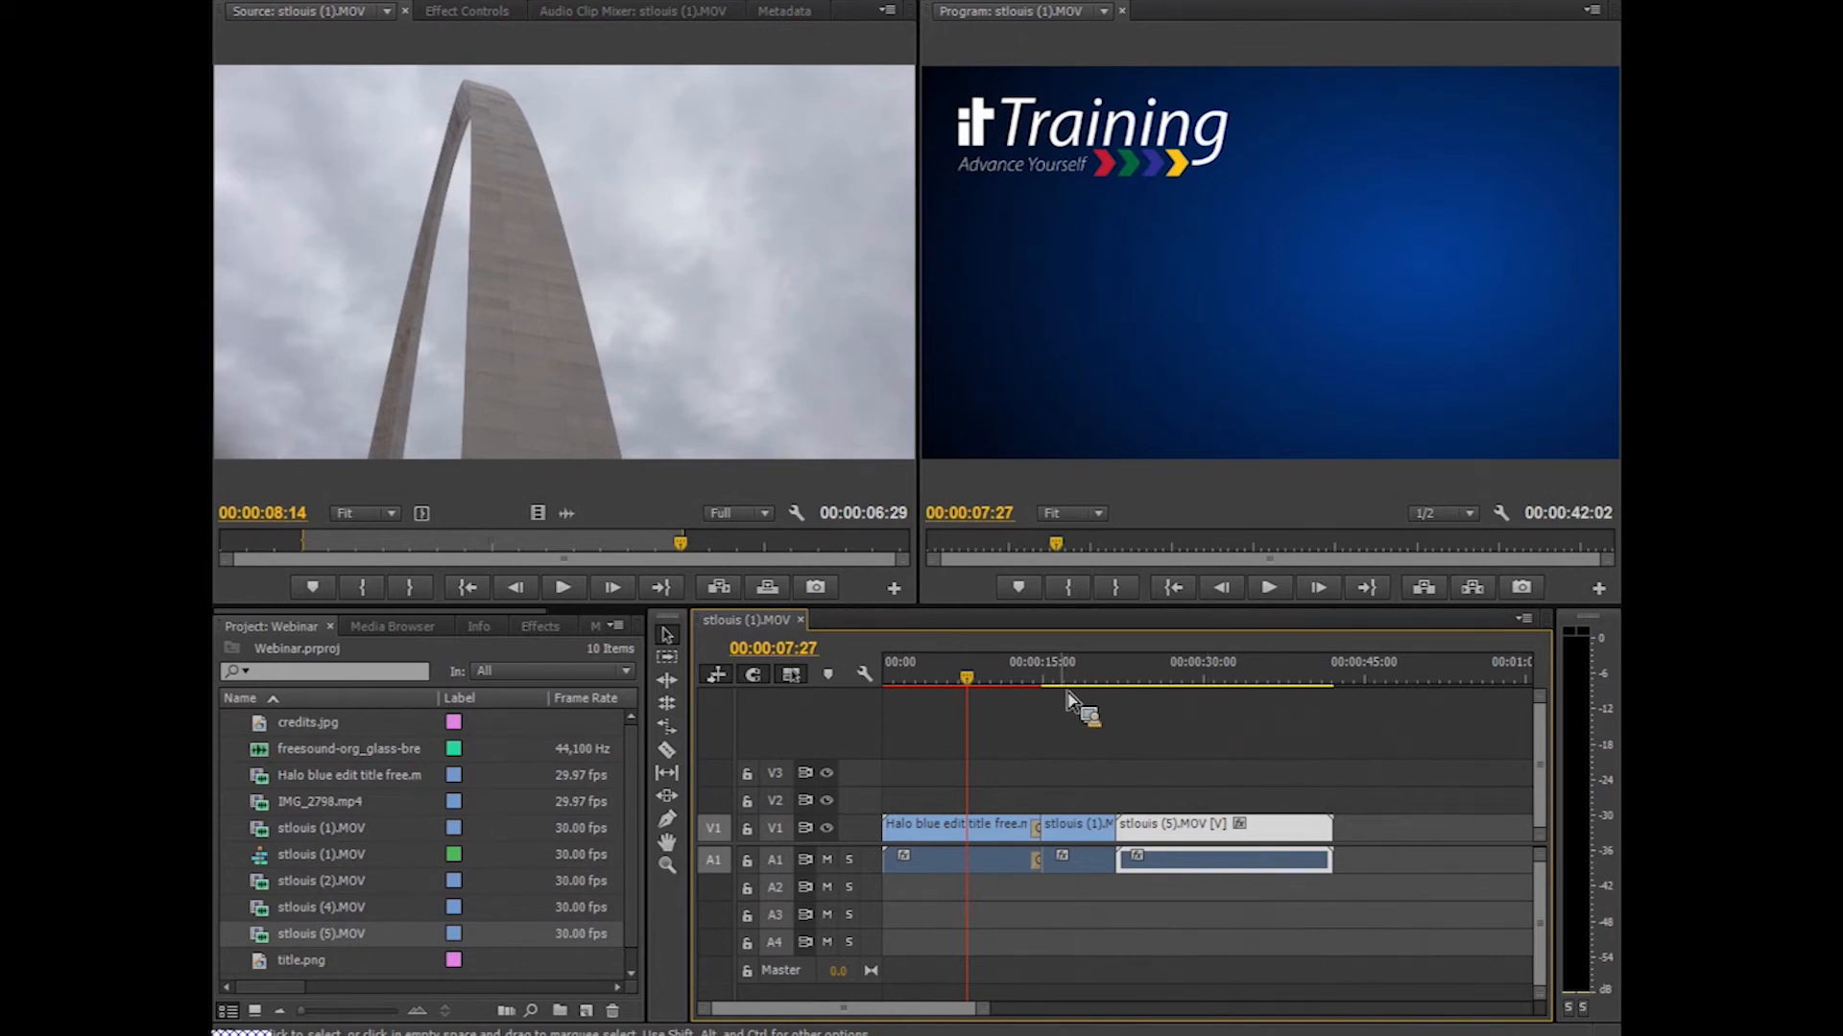
pyautogui.click(939, 839)
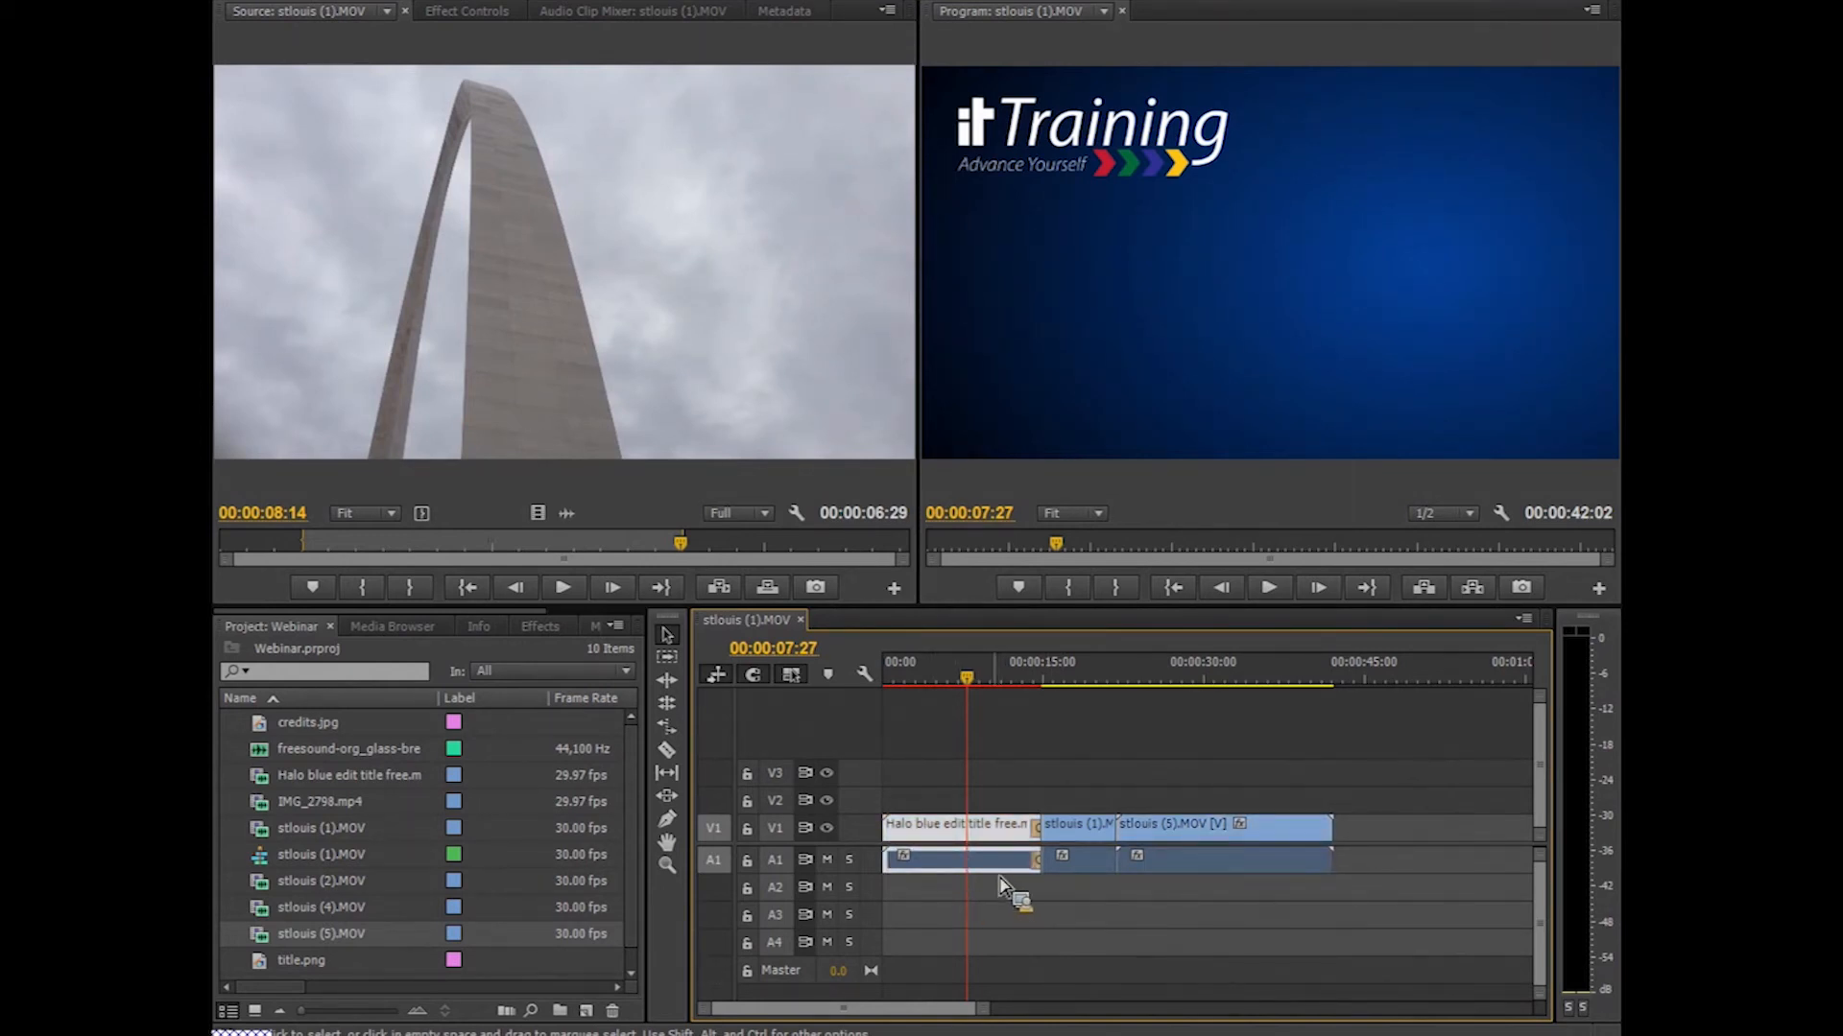
pyautogui.press('Delete')
pyautogui.moveTo(1094, 835); pyautogui.dragTo(916, 841)
pyautogui.moveTo(1186, 837); pyautogui.dragTo(1061, 843)
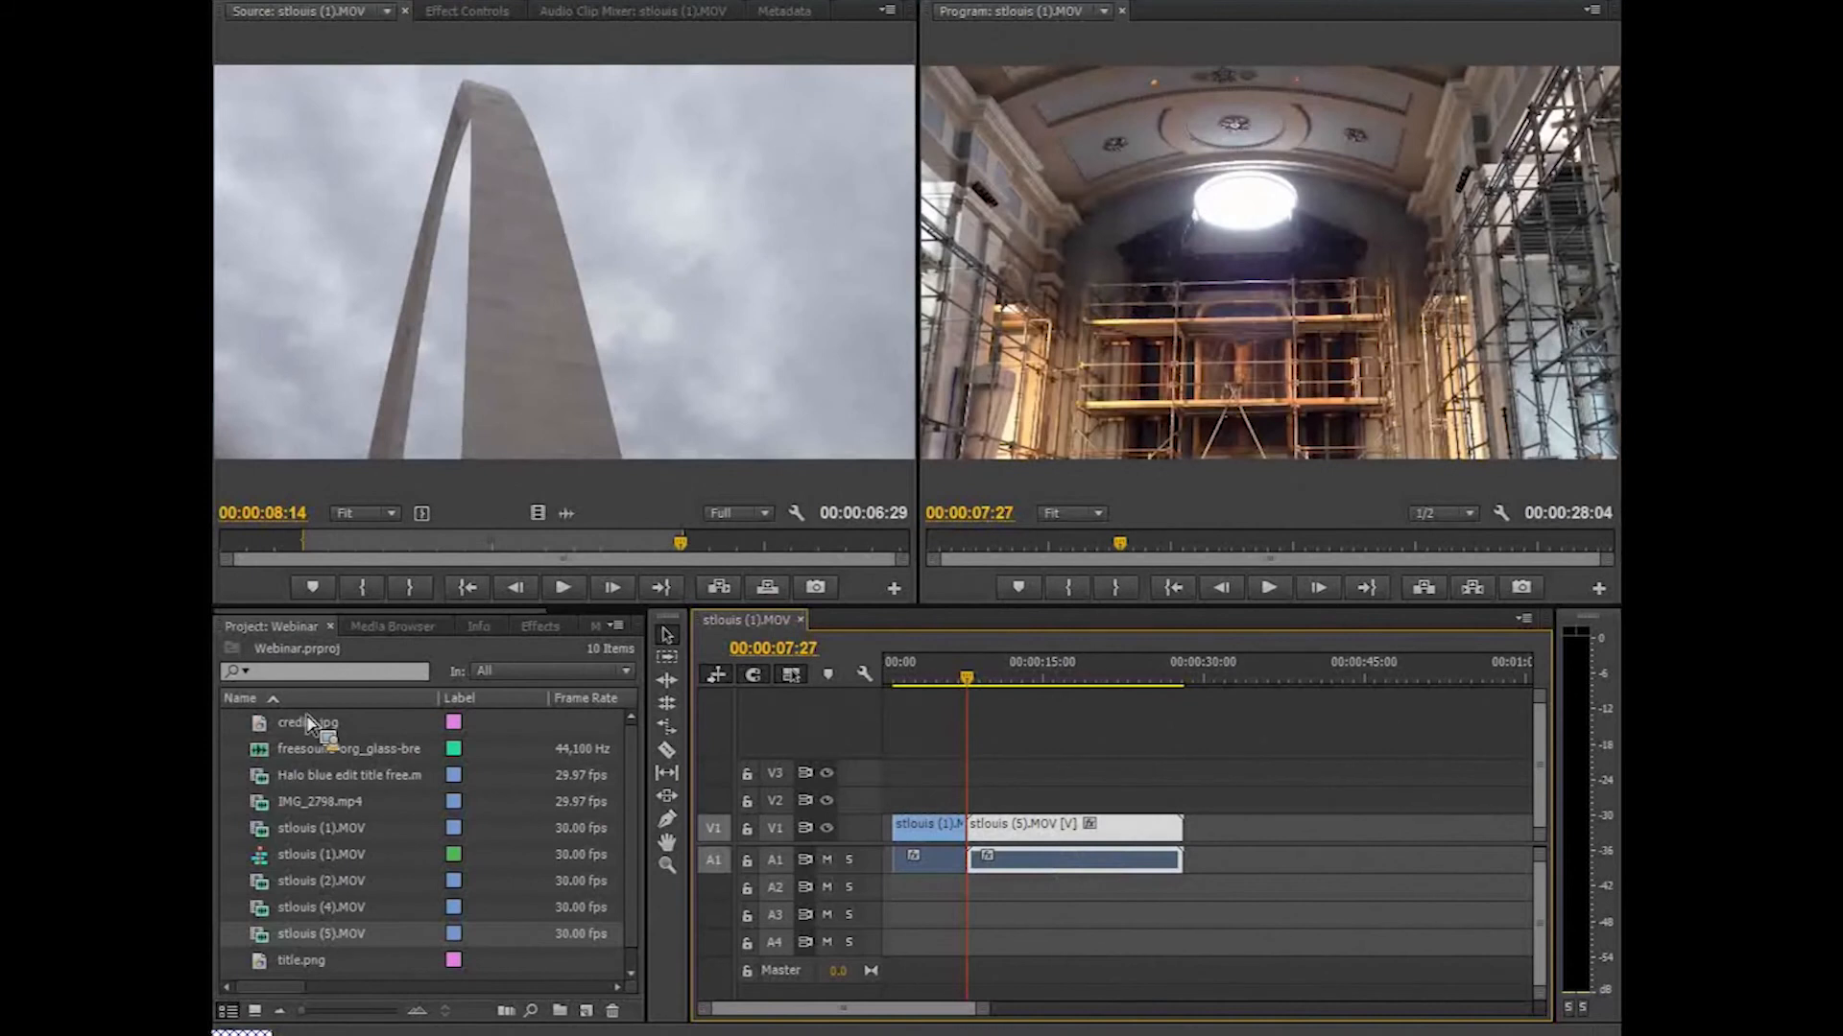
# - Place title.png on V2 aligned with the start of stlouis (1).MOV, and preview the overlay at about 00:00:03:15
pyautogui.click(297, 966)
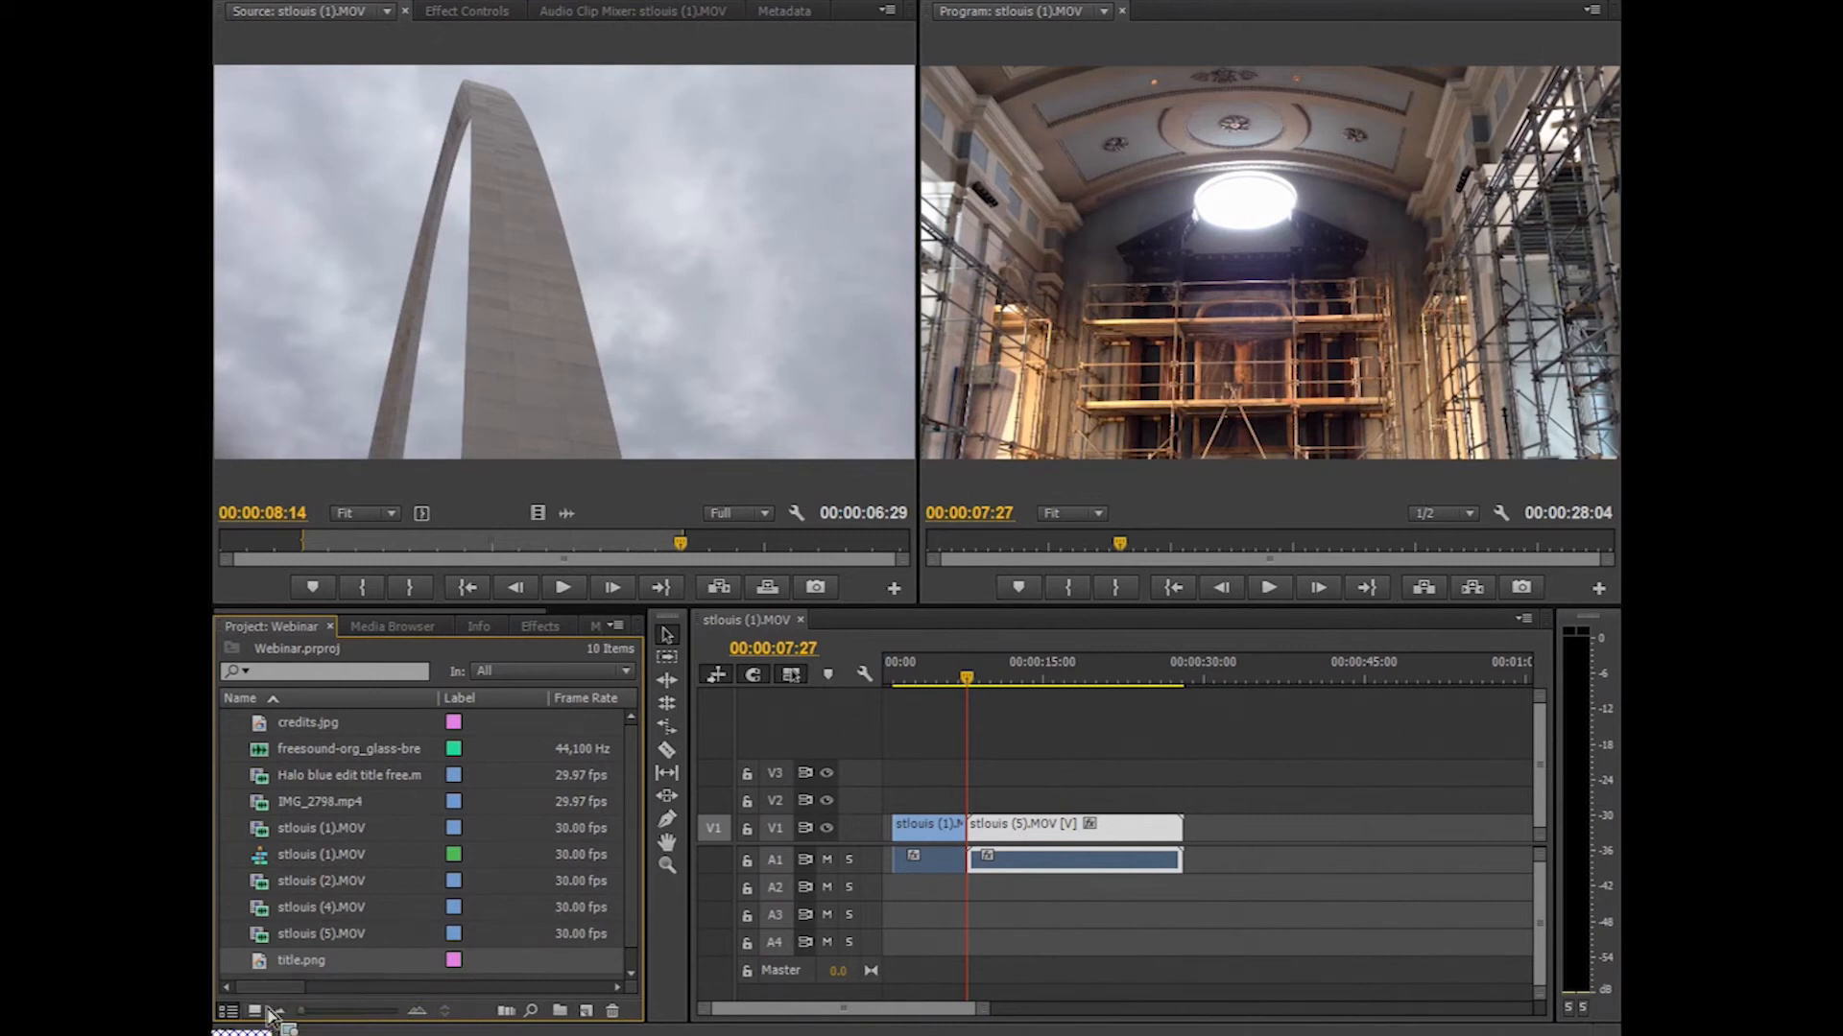
pyautogui.moveTo(265, 979); pyautogui.dragTo(1318, 835)
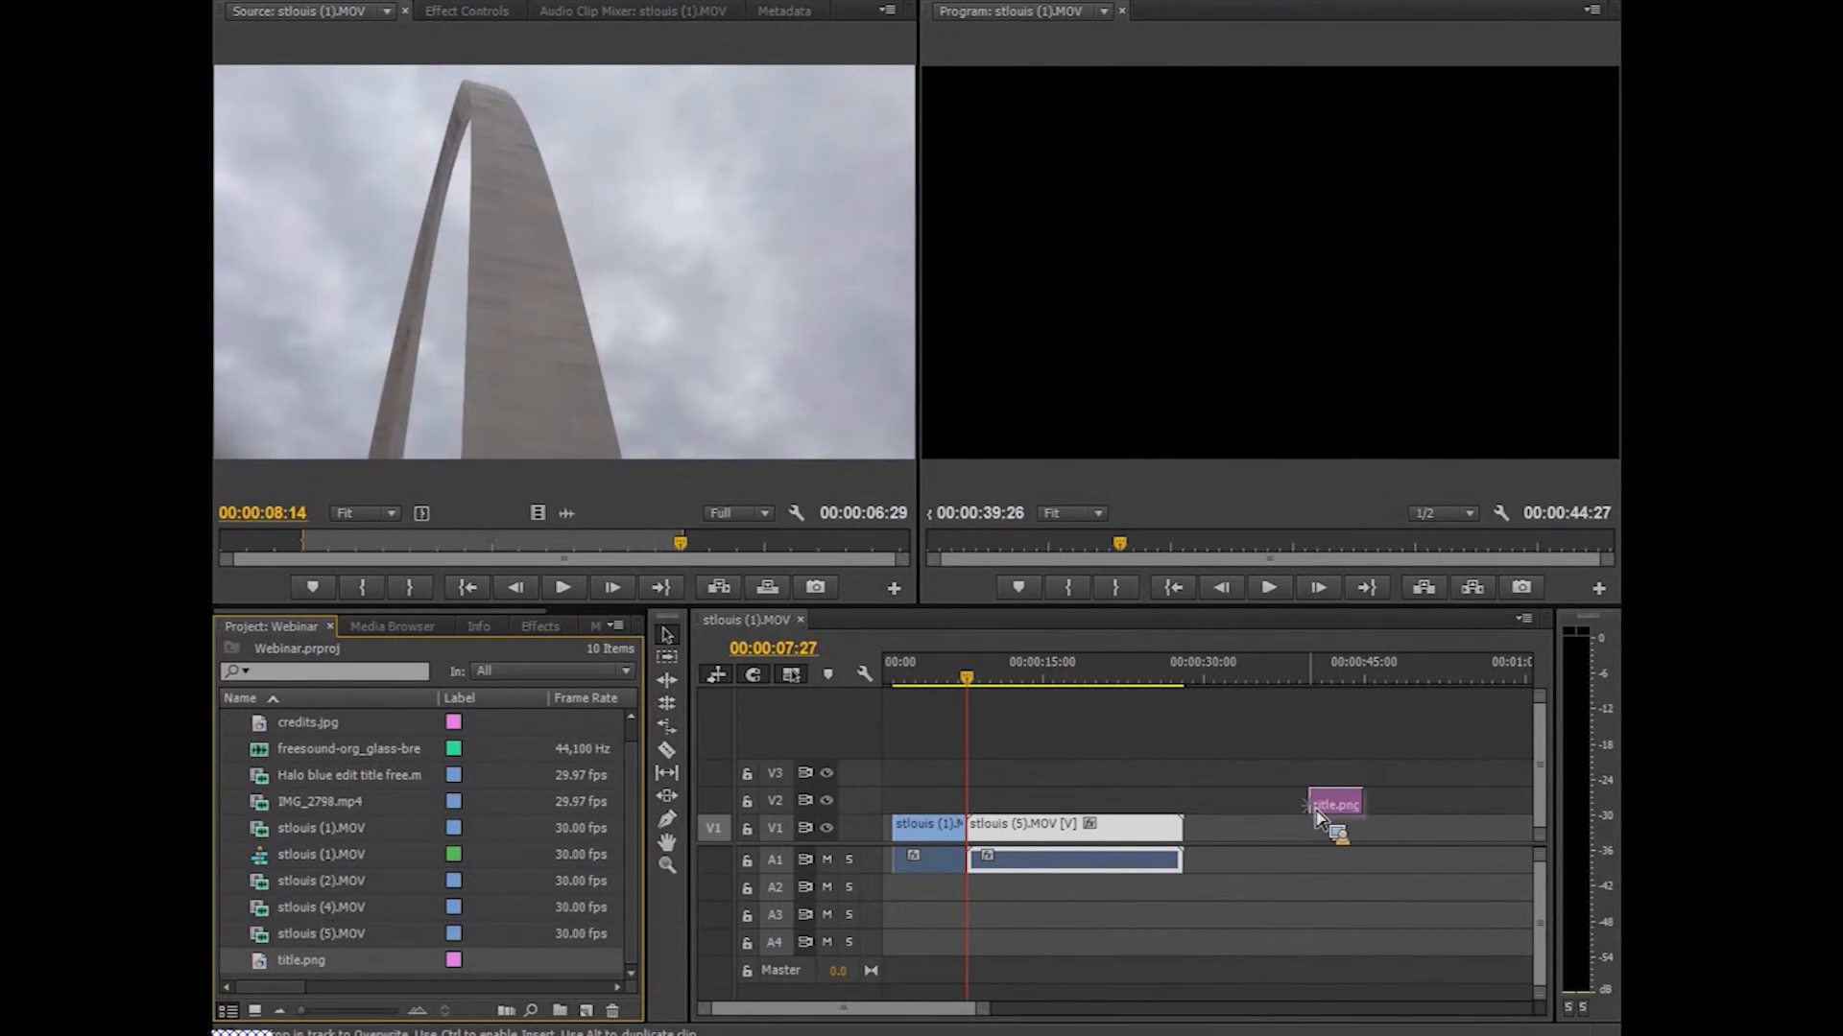
pyautogui.moveTo(1317, 815); pyautogui.dragTo(911, 804)
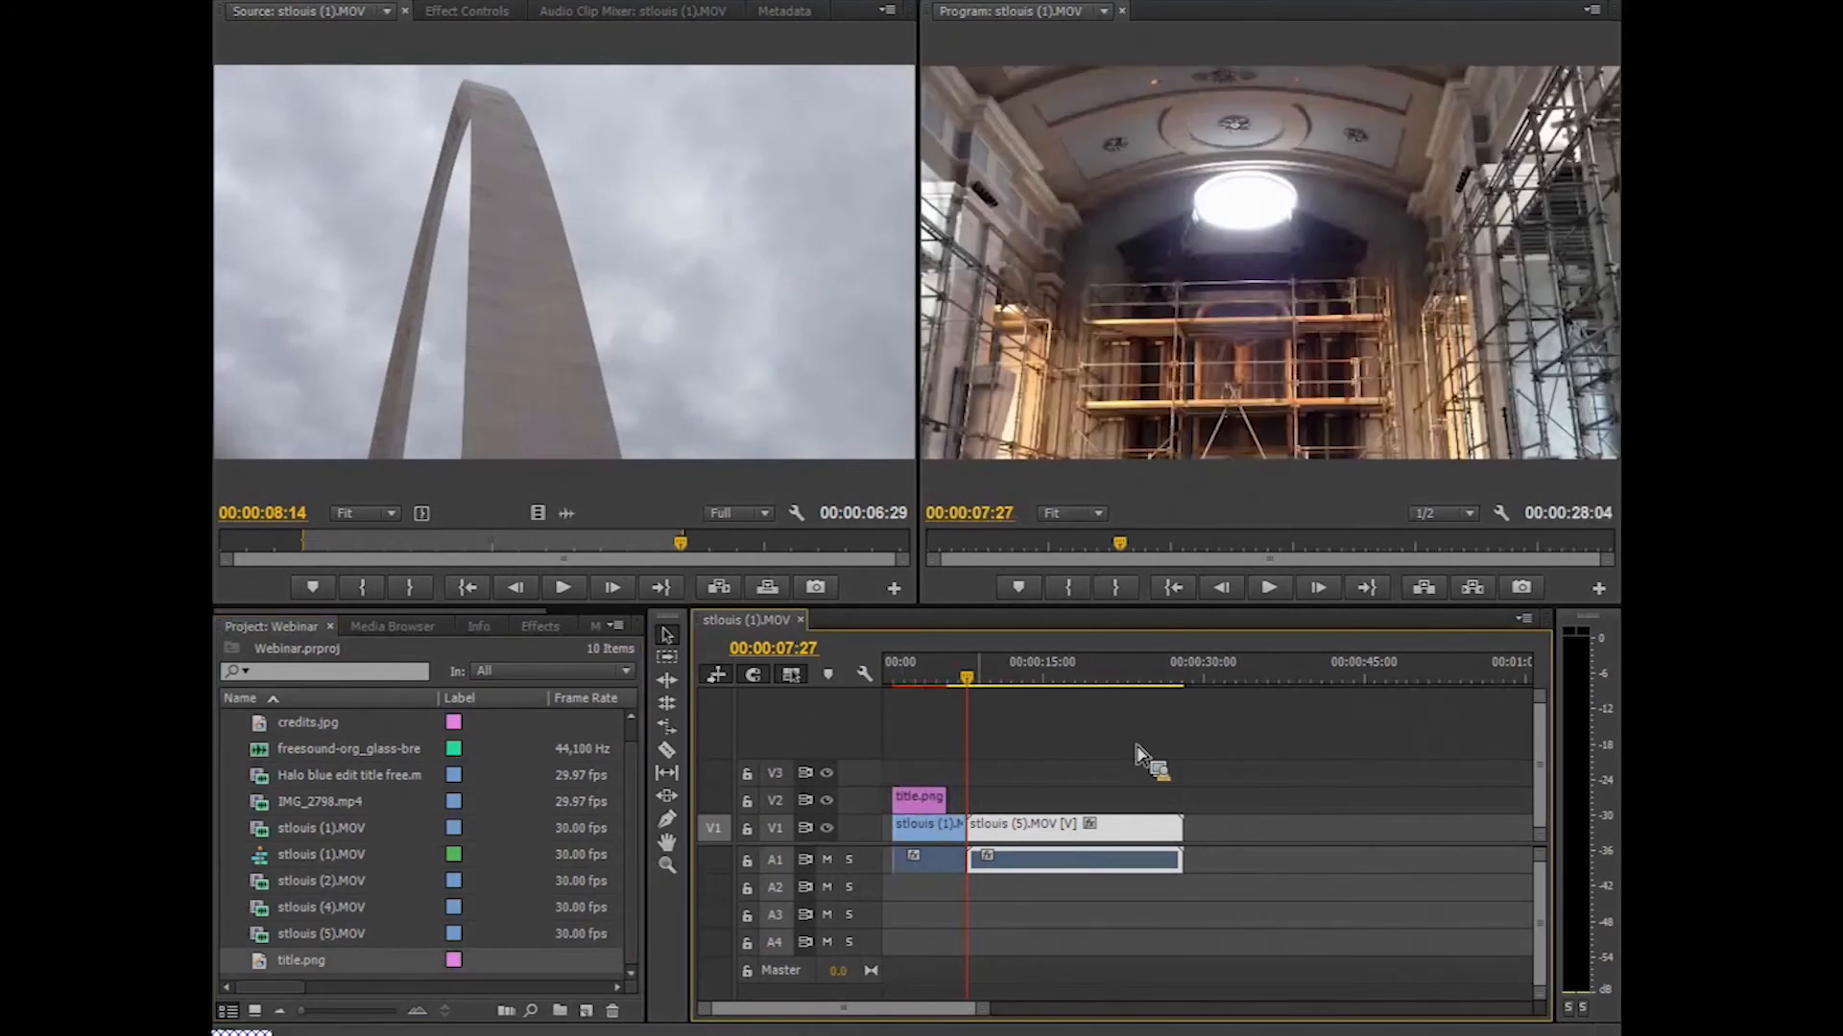
pyautogui.moveTo(972, 686)
pyautogui.mouseDown()
pyautogui.moveTo(910, 693)
pyautogui.moveTo(963, 693)
pyautogui.mouseUp()
pyautogui.moveTo(914, 679)
pyautogui.mouseDown()
pyautogui.moveTo(898, 680)
pyautogui.moveTo(990, 691)
pyautogui.moveTo(925, 701)
pyautogui.mouseUp()
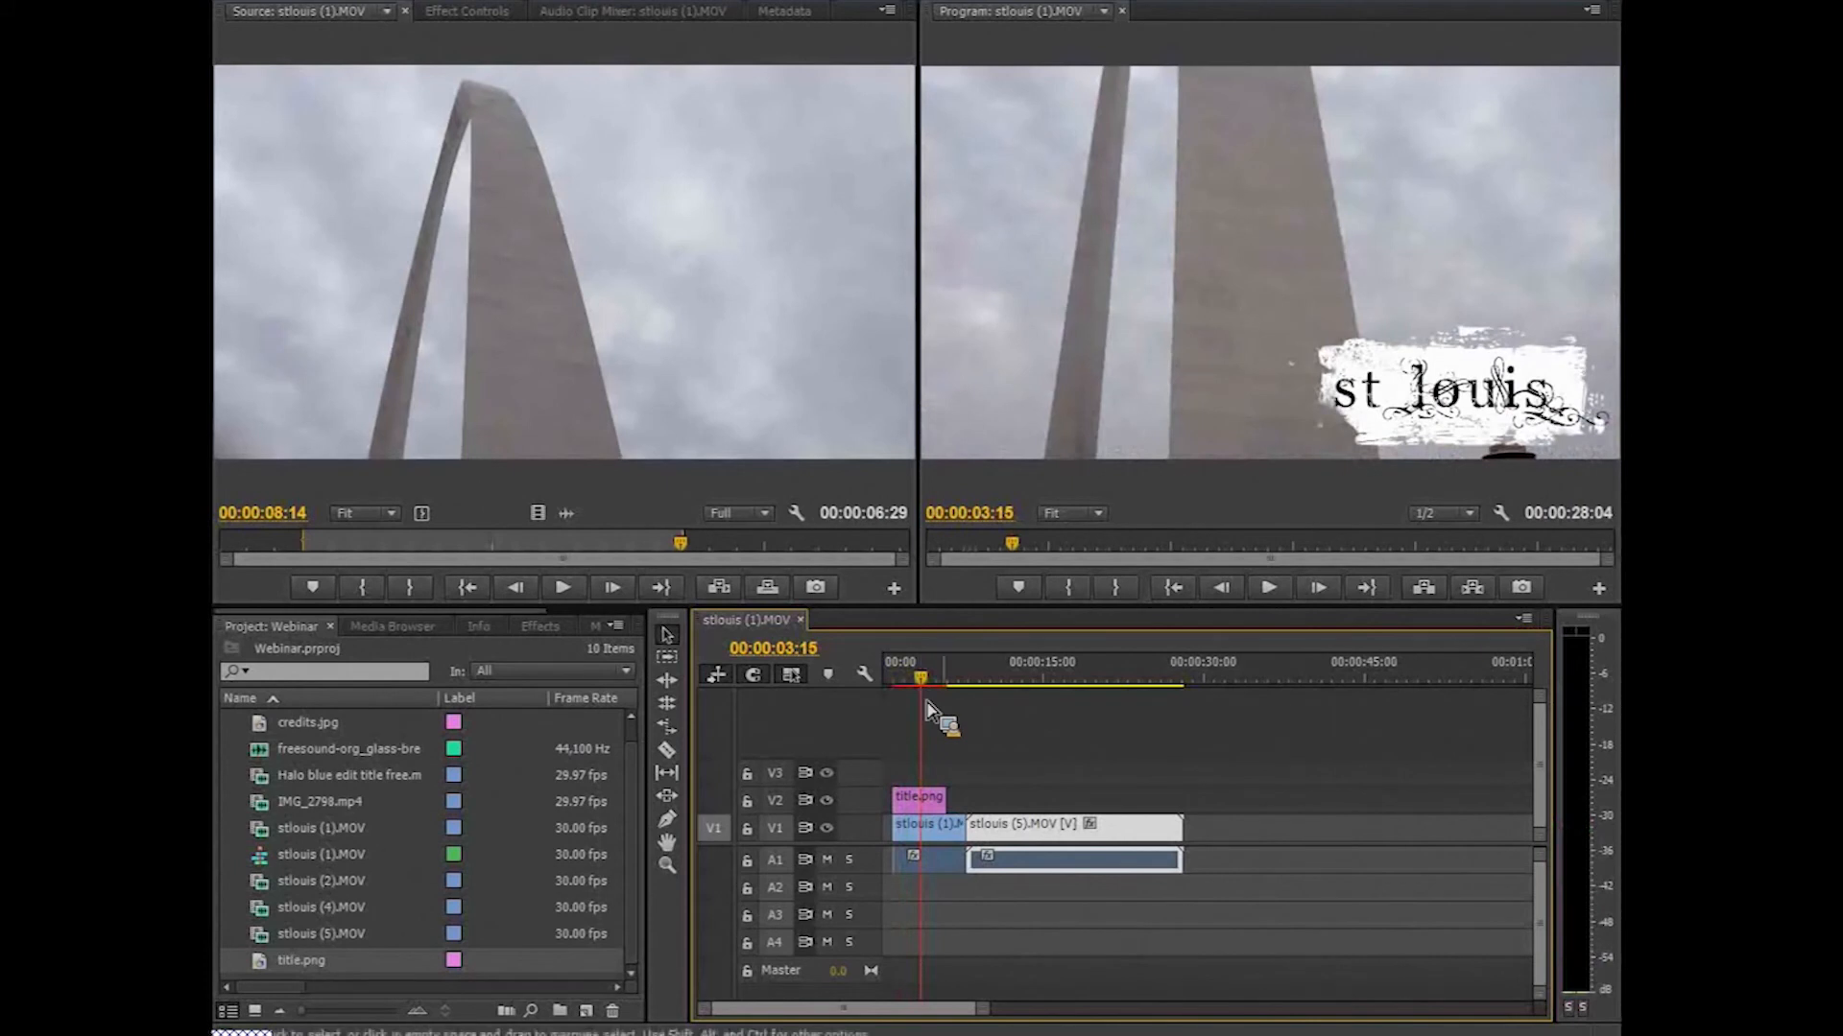
# - Extend the end of title.png over stlouis (5).MOV to about 00:00:13:00, and play the sequence from 00:00:01:10
pyautogui.click(963, 804)
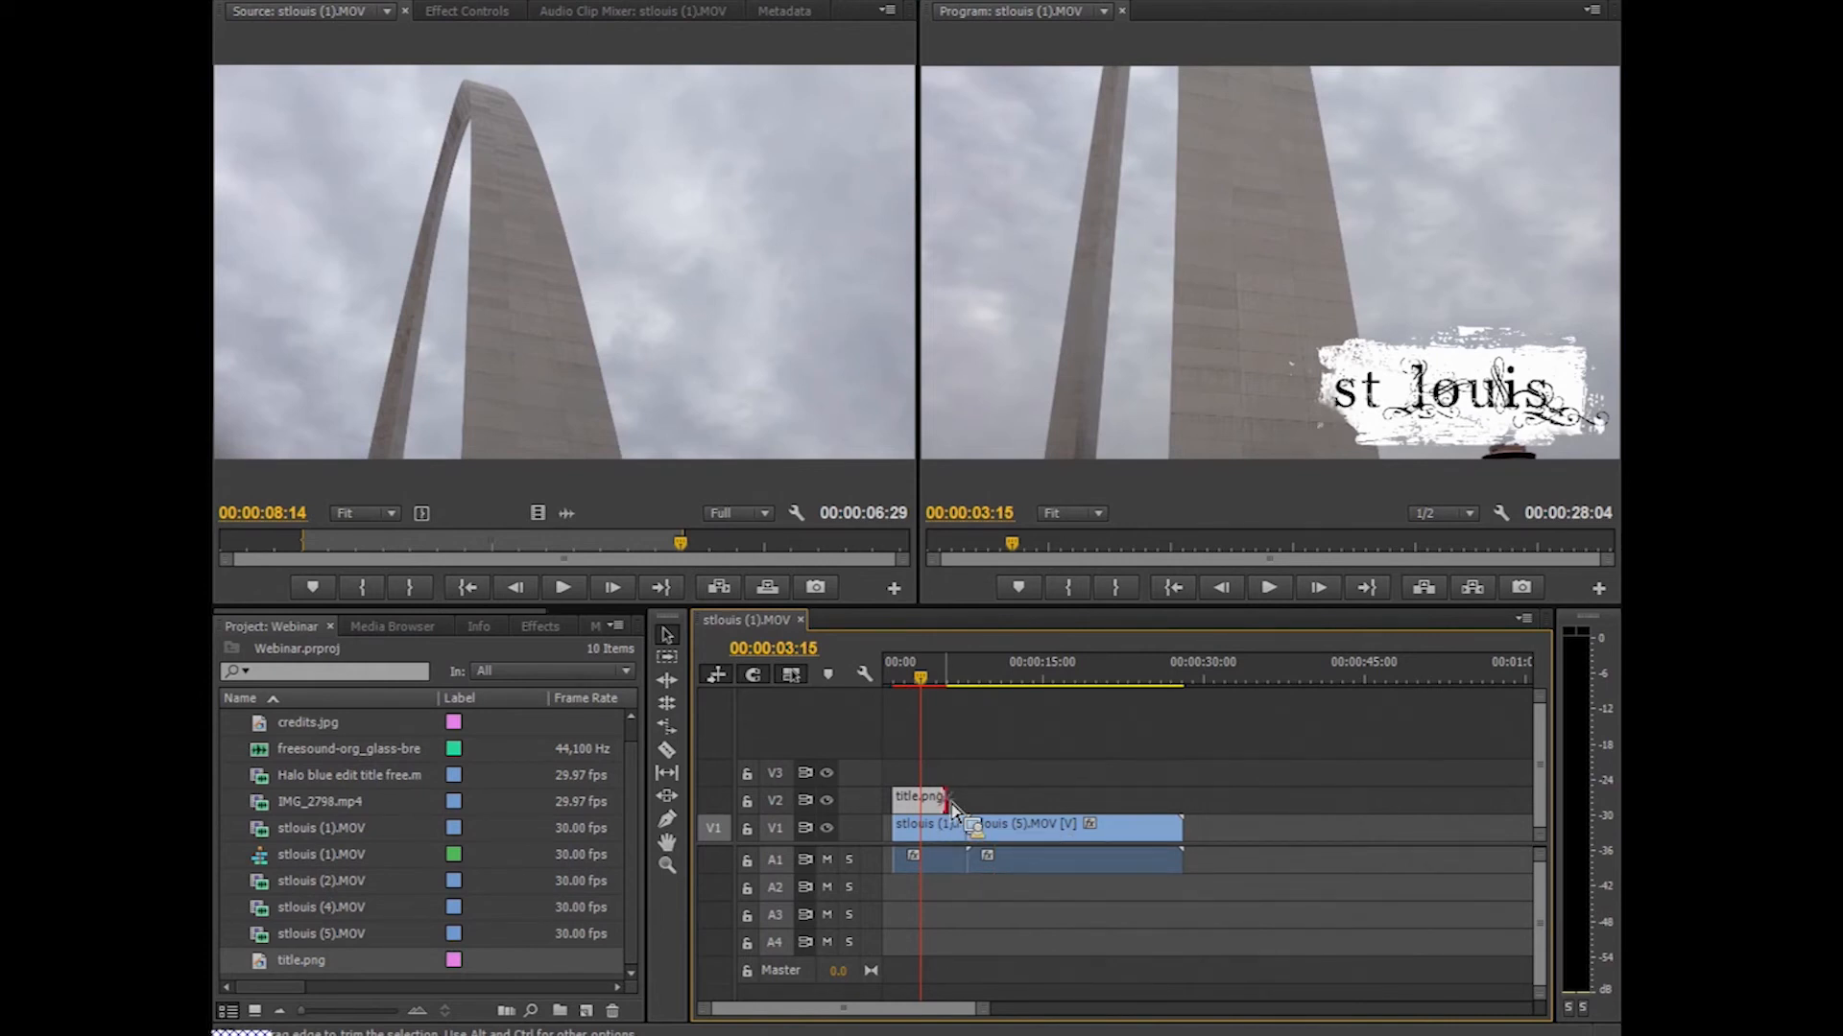
pyautogui.moveTo(953, 809); pyautogui.dragTo(1023, 818)
pyautogui.click(899, 678)
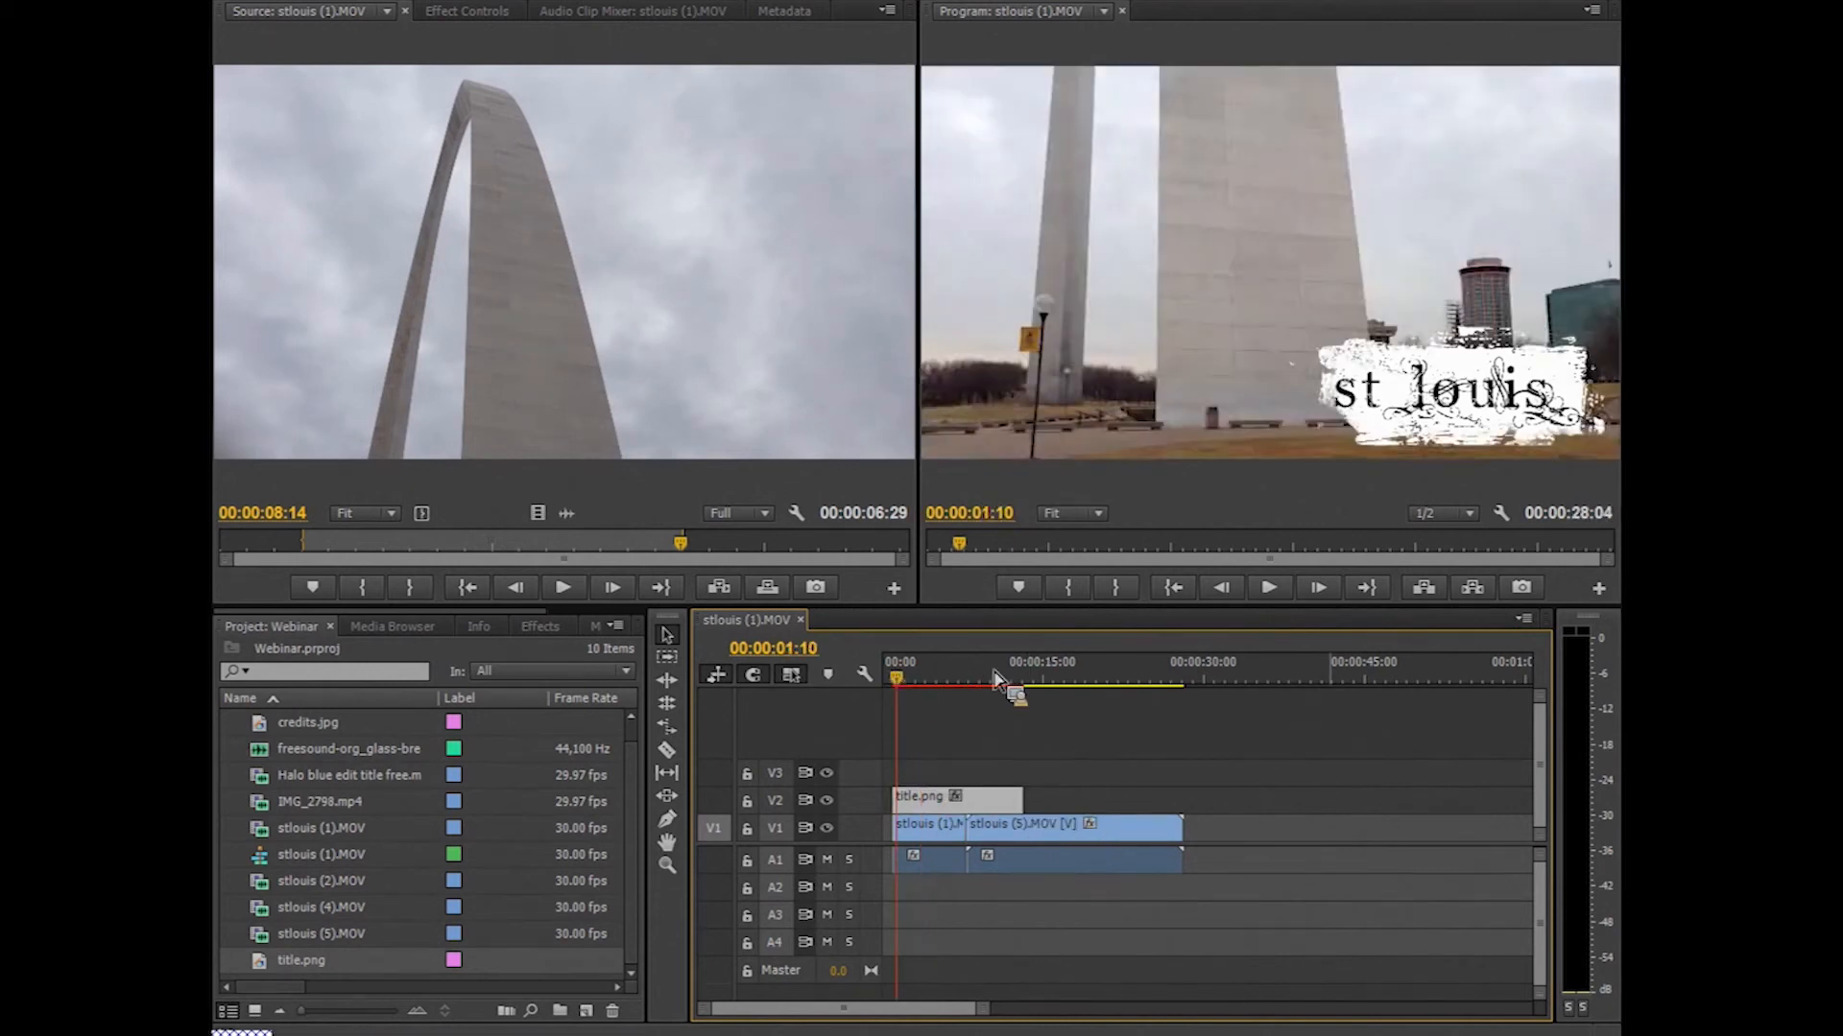
pyautogui.click(1269, 587)
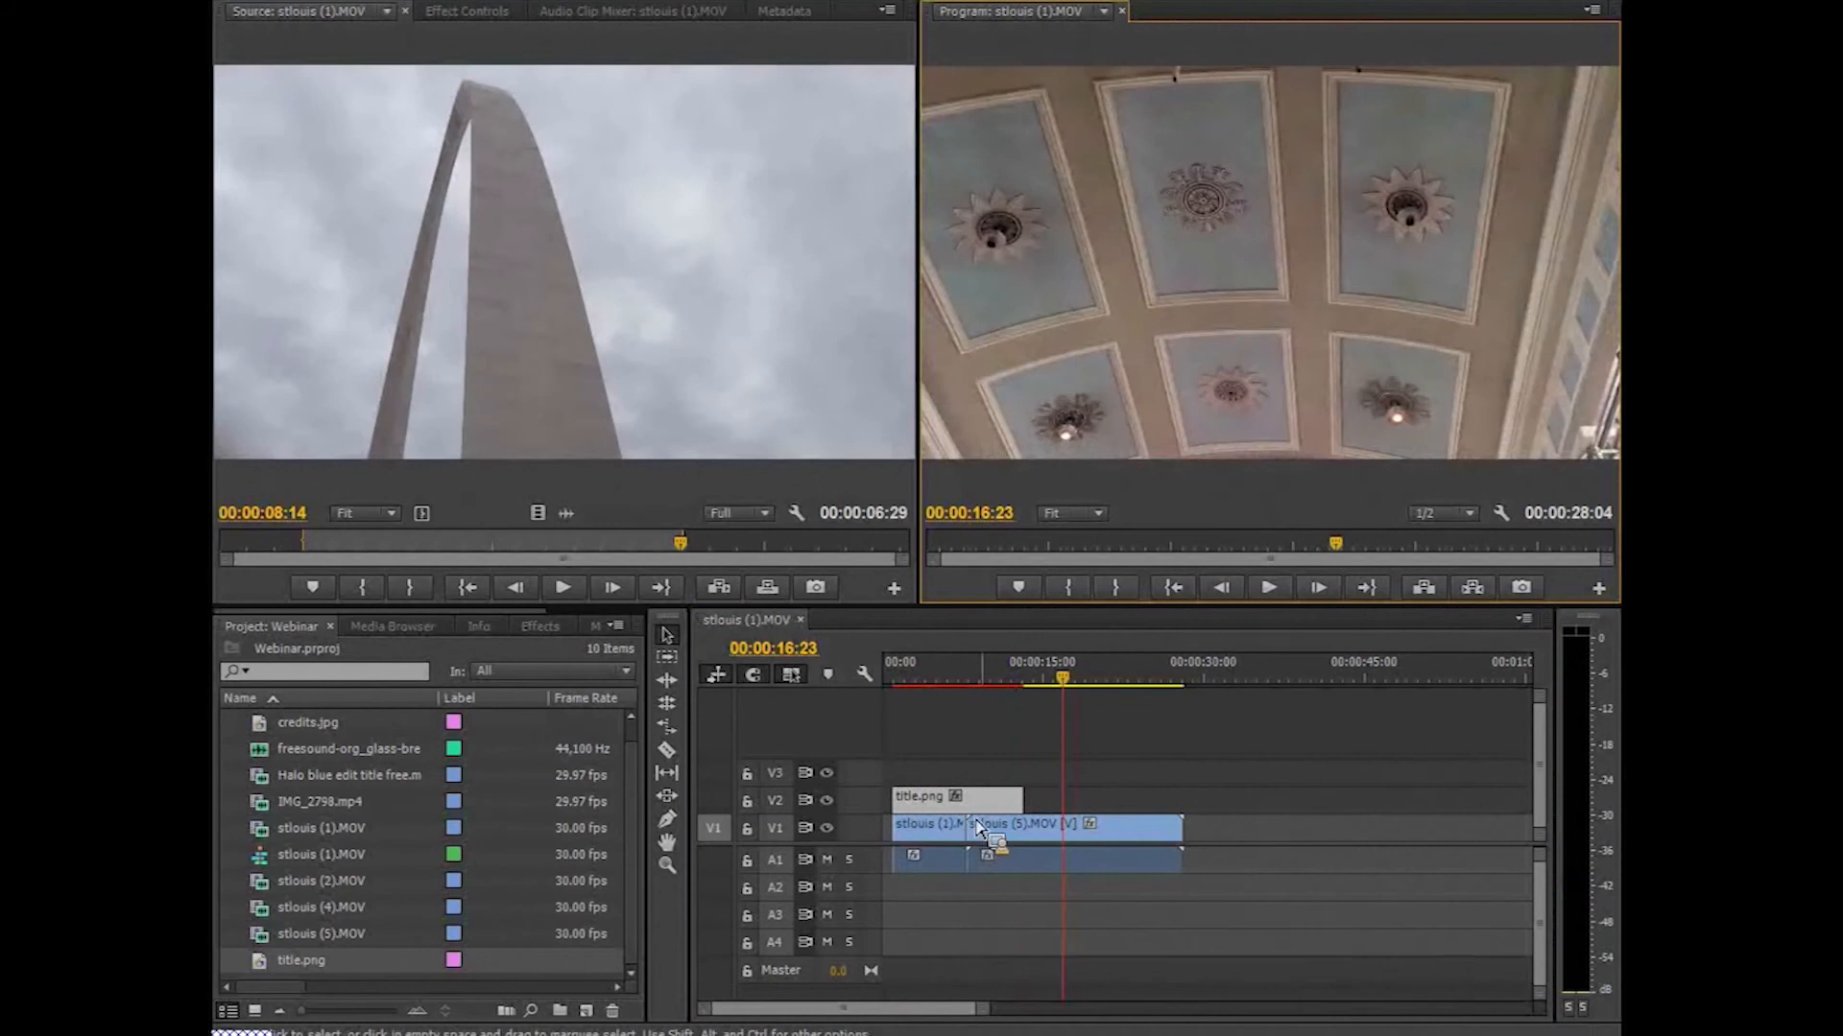
pyautogui.click(987, 818)
# - Apply the default transition at the end of title.png on V2
pyautogui.moveTo(1003, 678); pyautogui.dragTo(934, 678)
pyautogui.click(1023, 804)
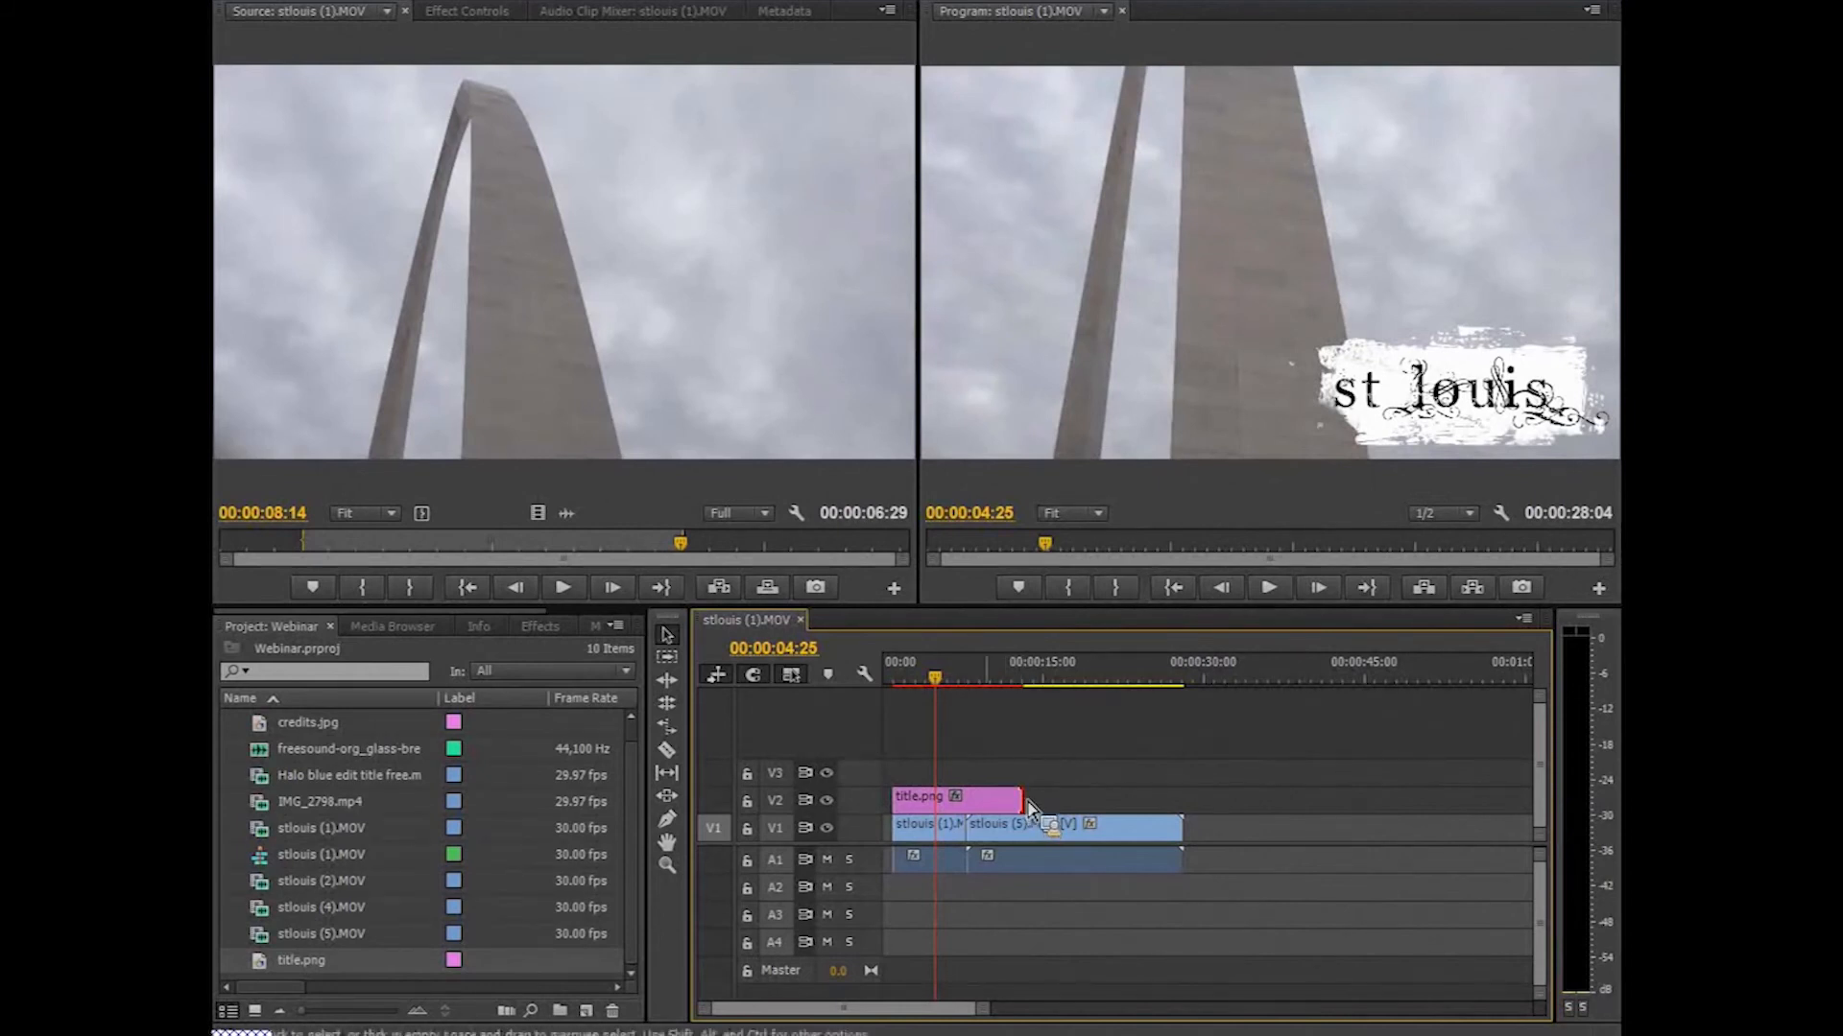
pyautogui.click(995, 806)
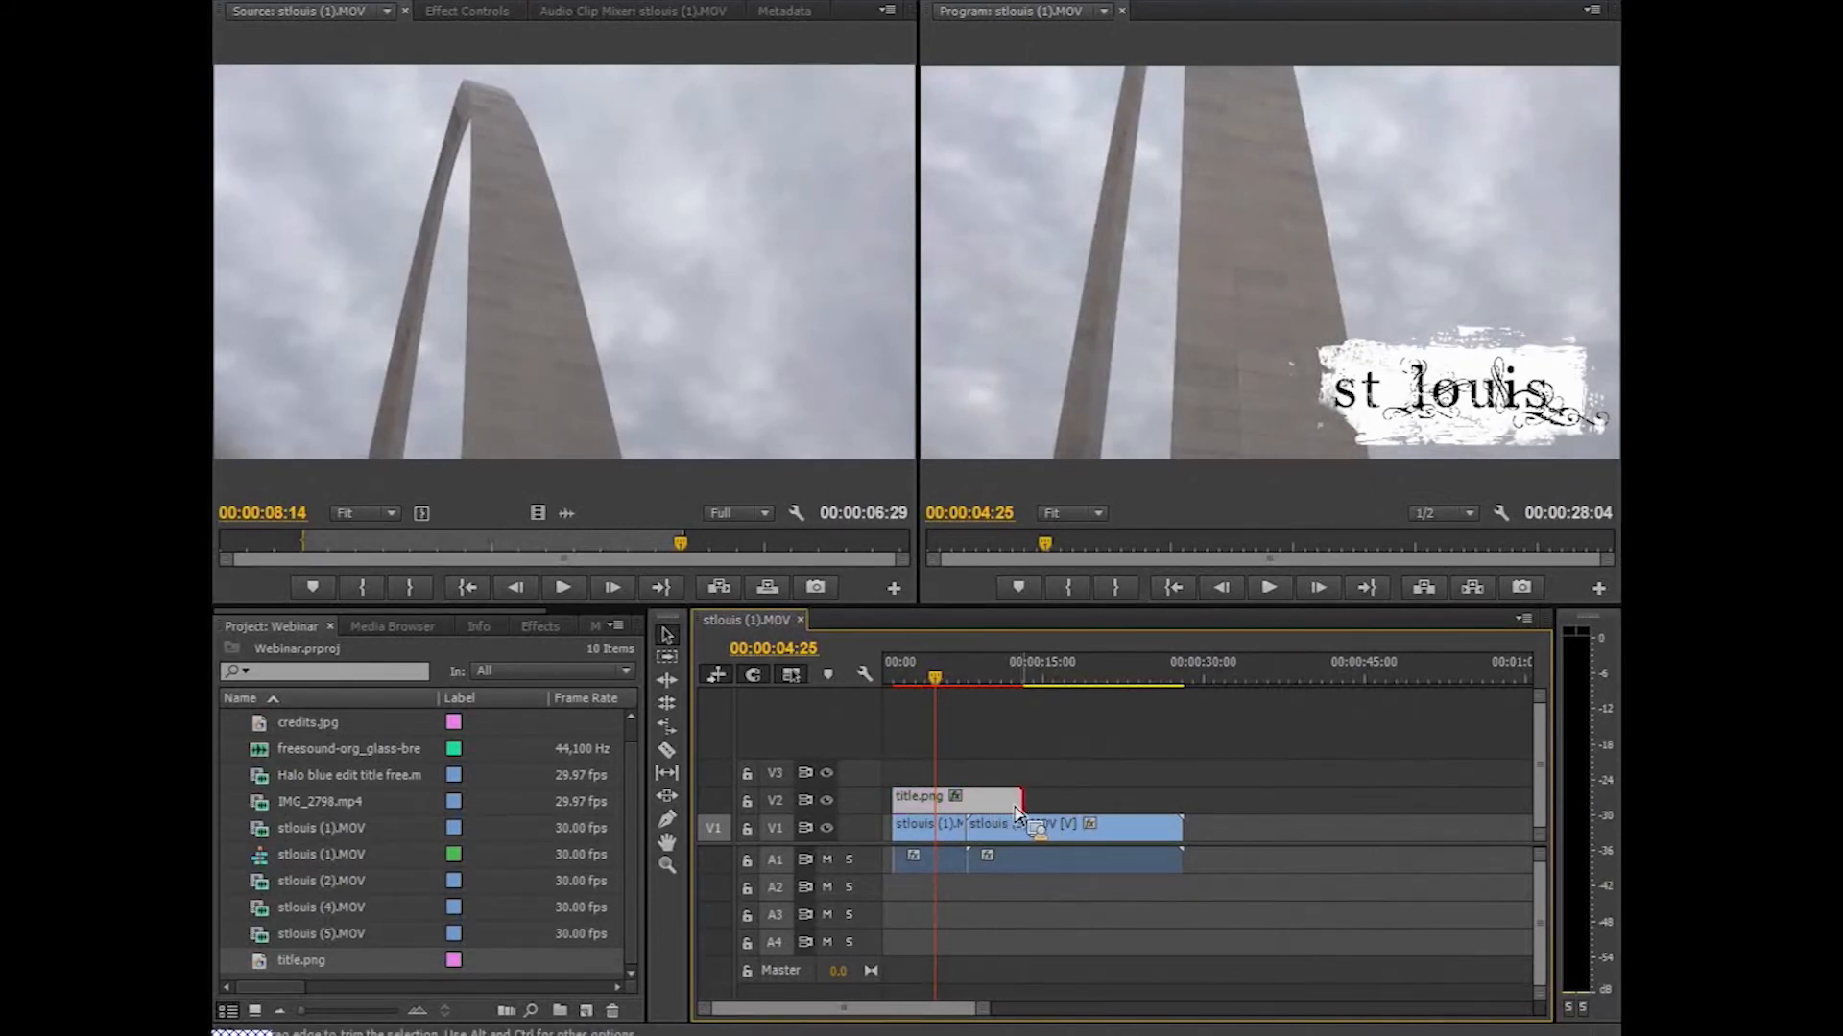
pyautogui.click(1023, 805)
pyautogui.rightClick(1025, 809)
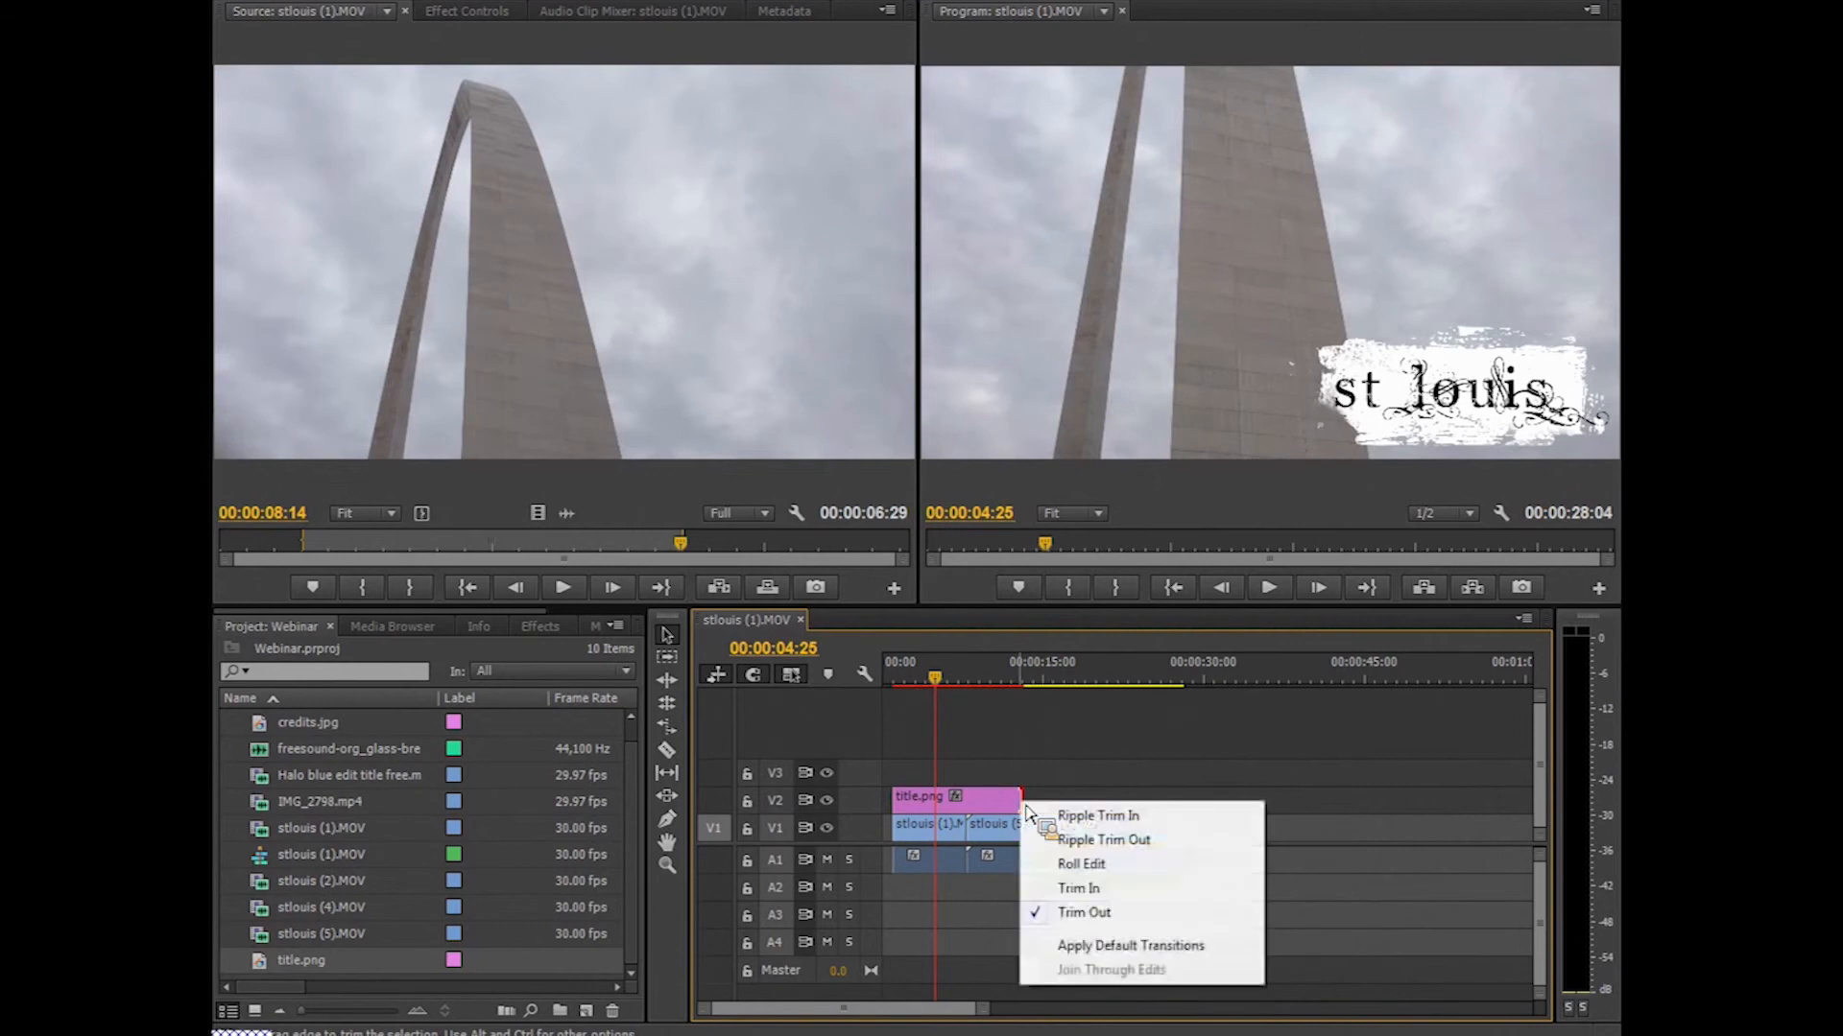
pyautogui.click(1087, 952)
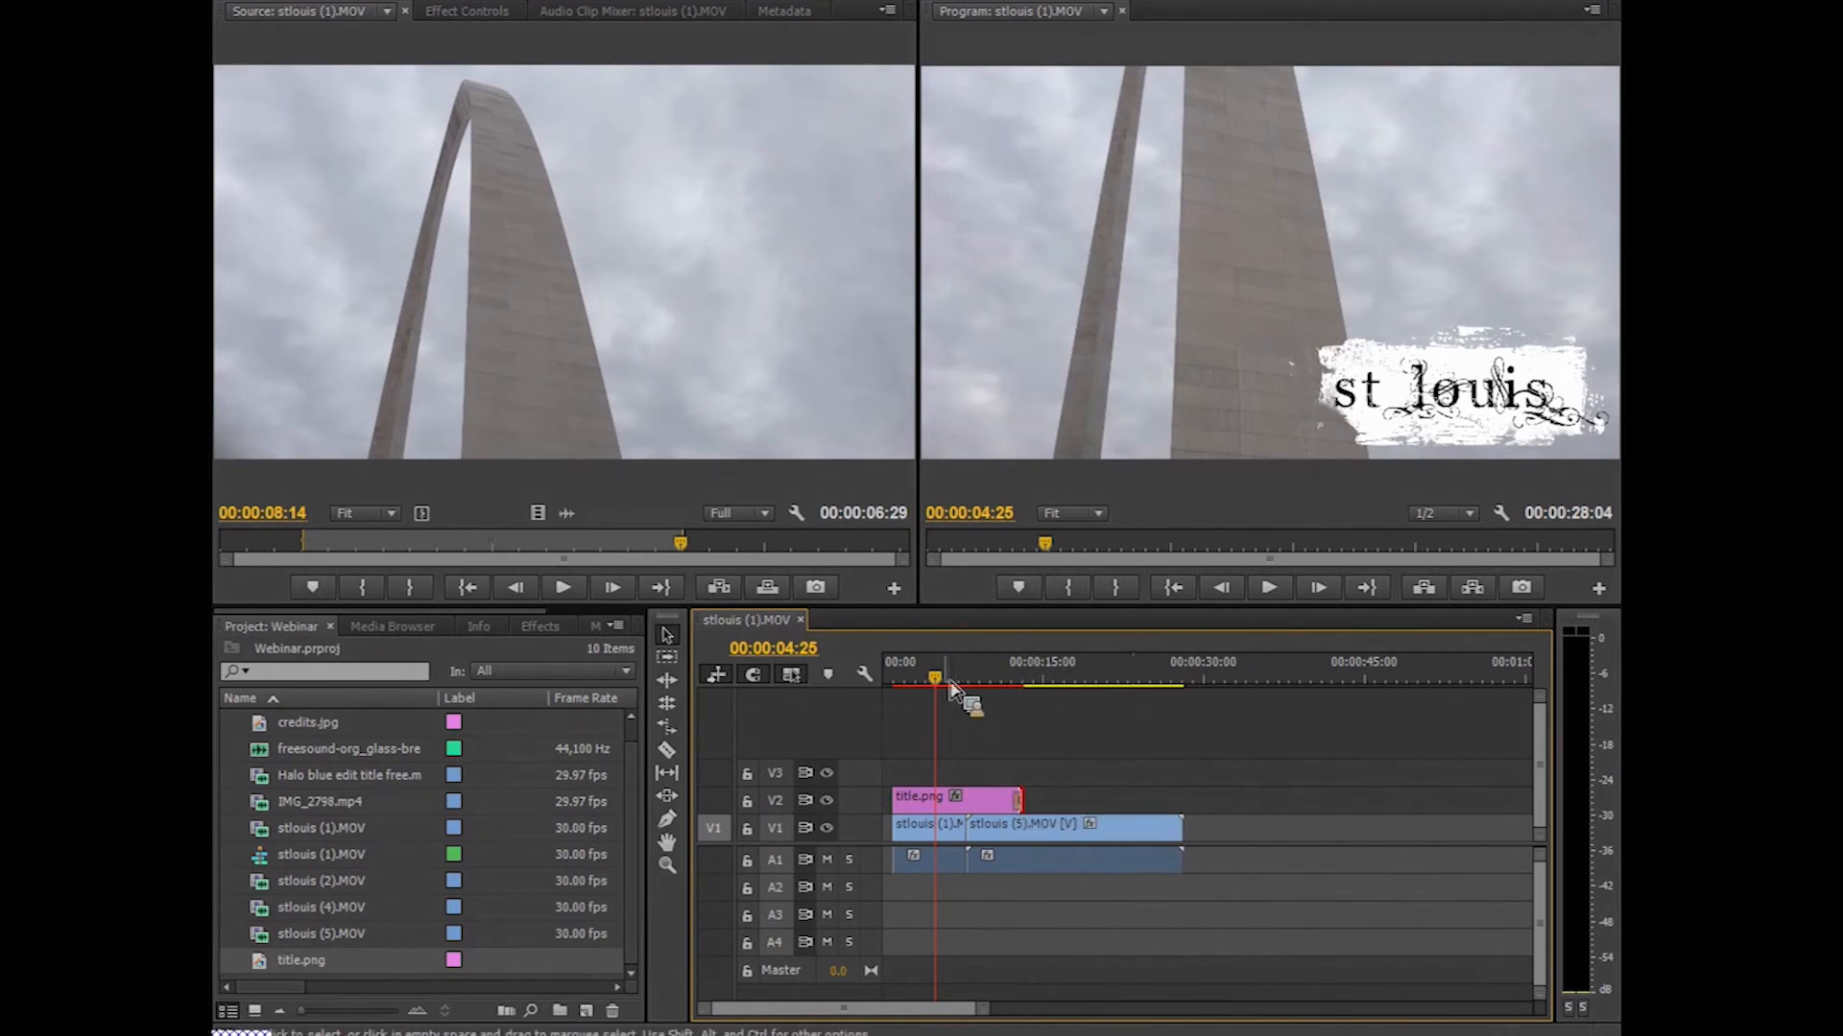
# - Play the dissolve at the end of title.png from 00:00:09:27, and scrub stlouis (5).MOV from about 00:00:08:05 to 00:00:17:29
pyautogui.moveTo(983, 1010); pyautogui.dragTo(935, 1014)
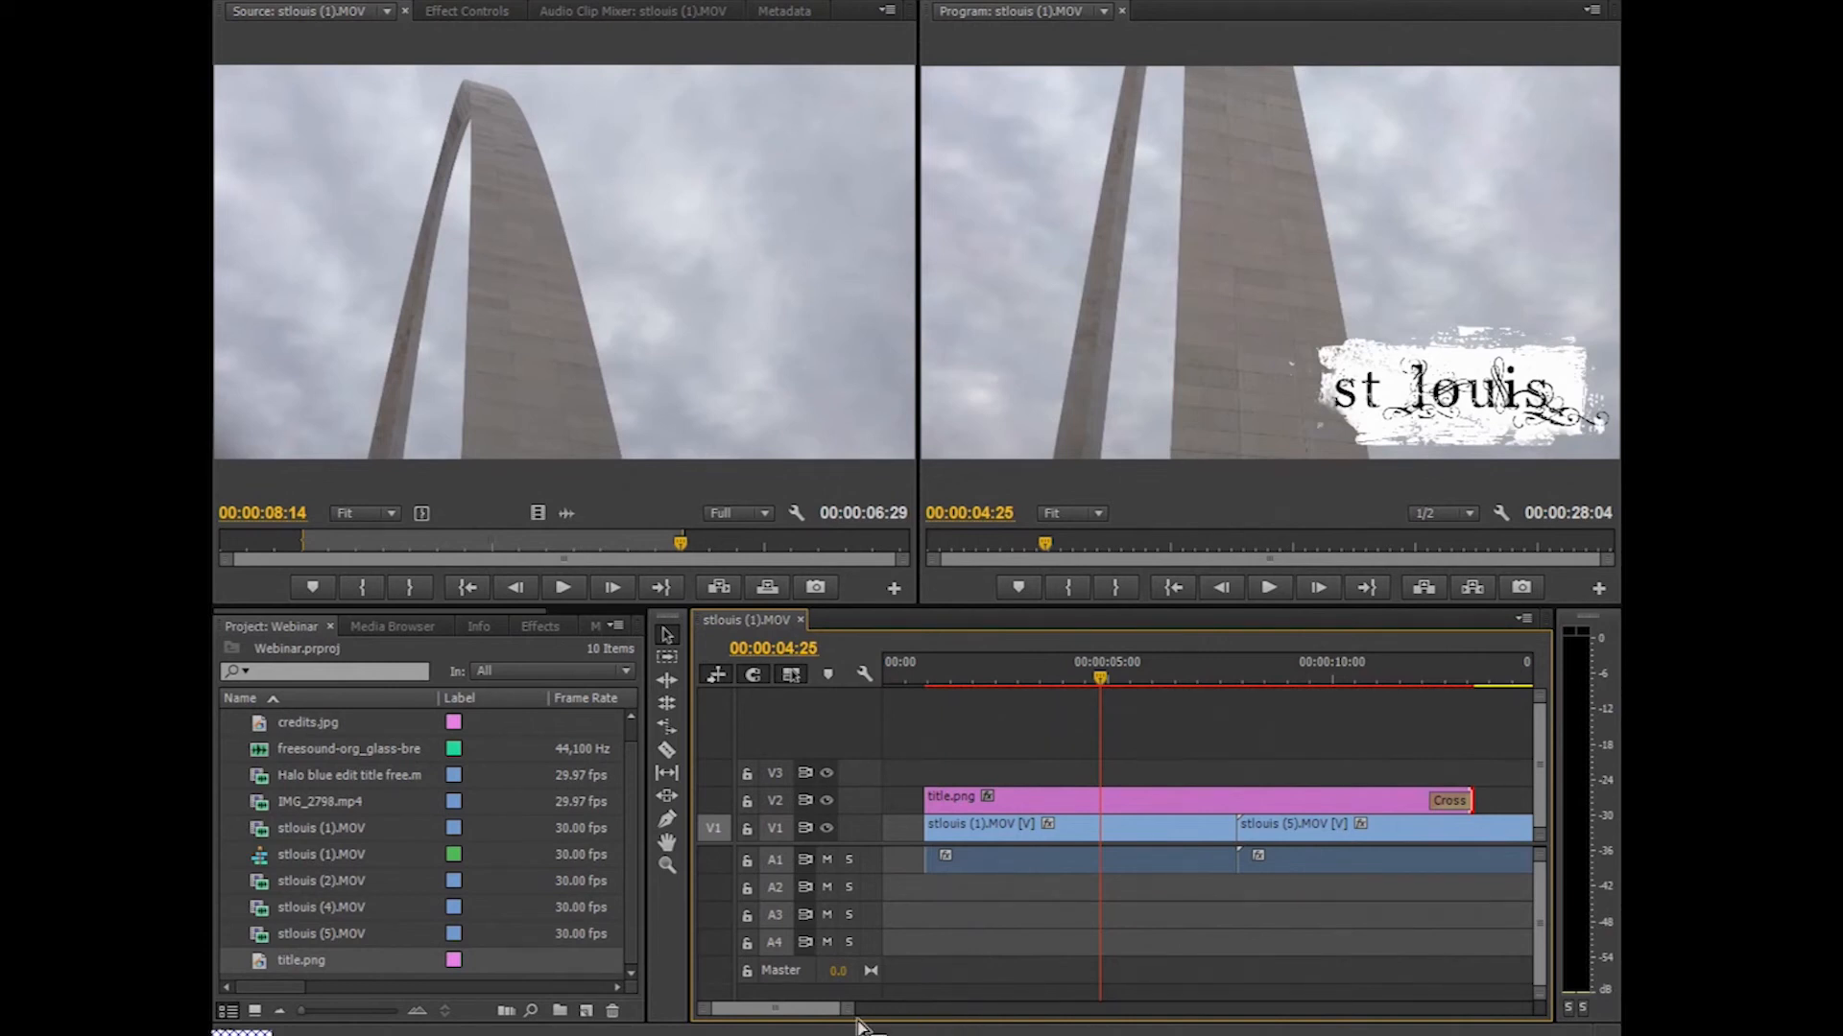
pyautogui.moveTo(851, 1013); pyautogui.dragTo(909, 1024)
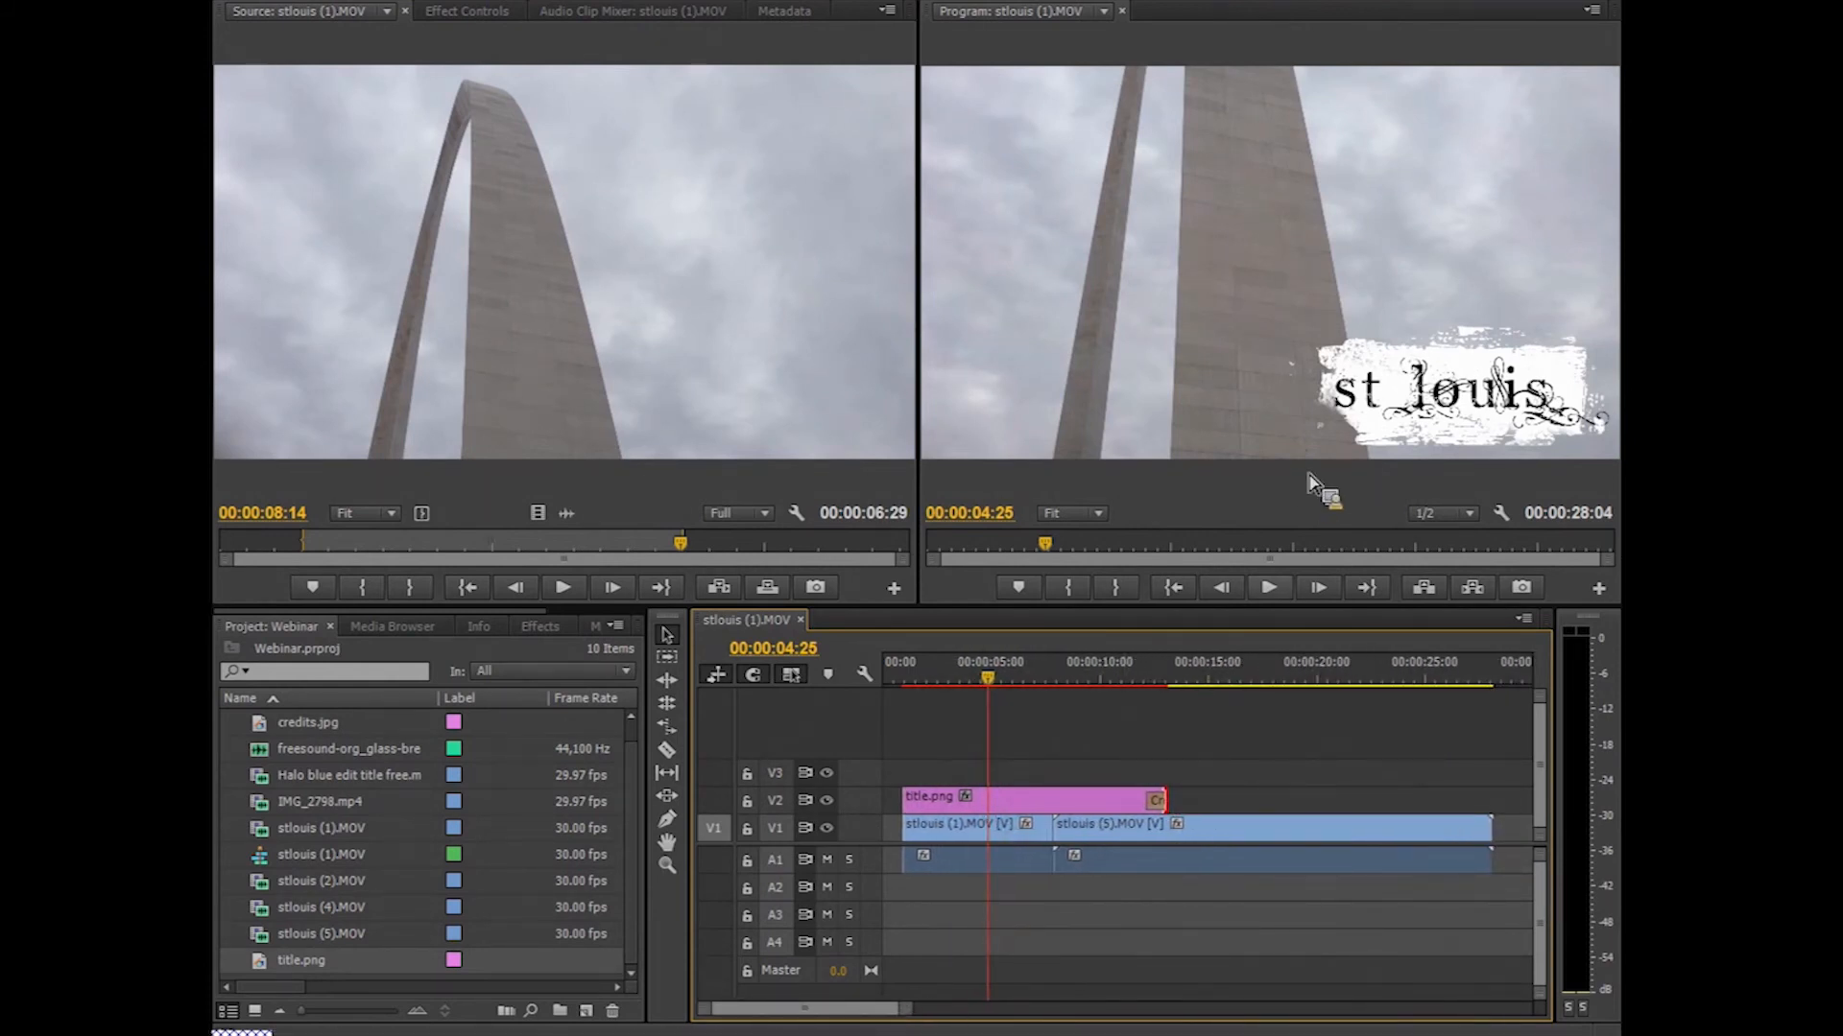
pyautogui.click(1098, 676)
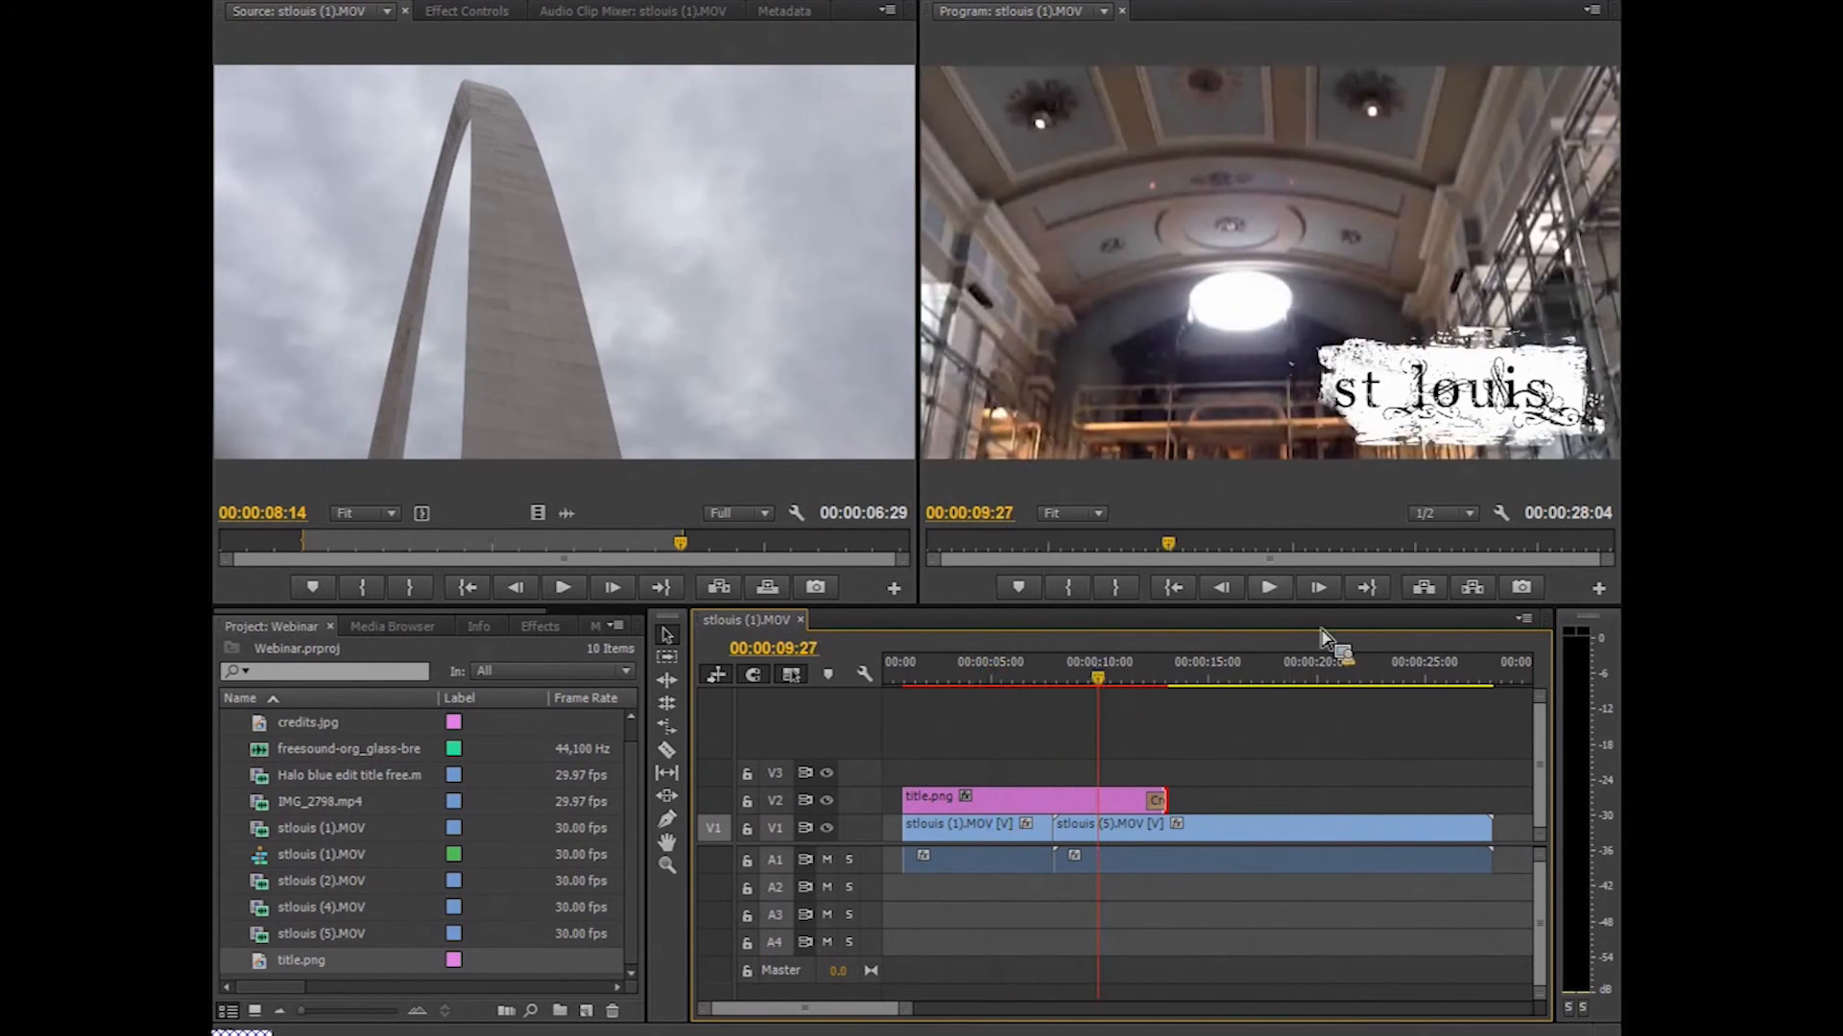
pyautogui.click(1272, 590)
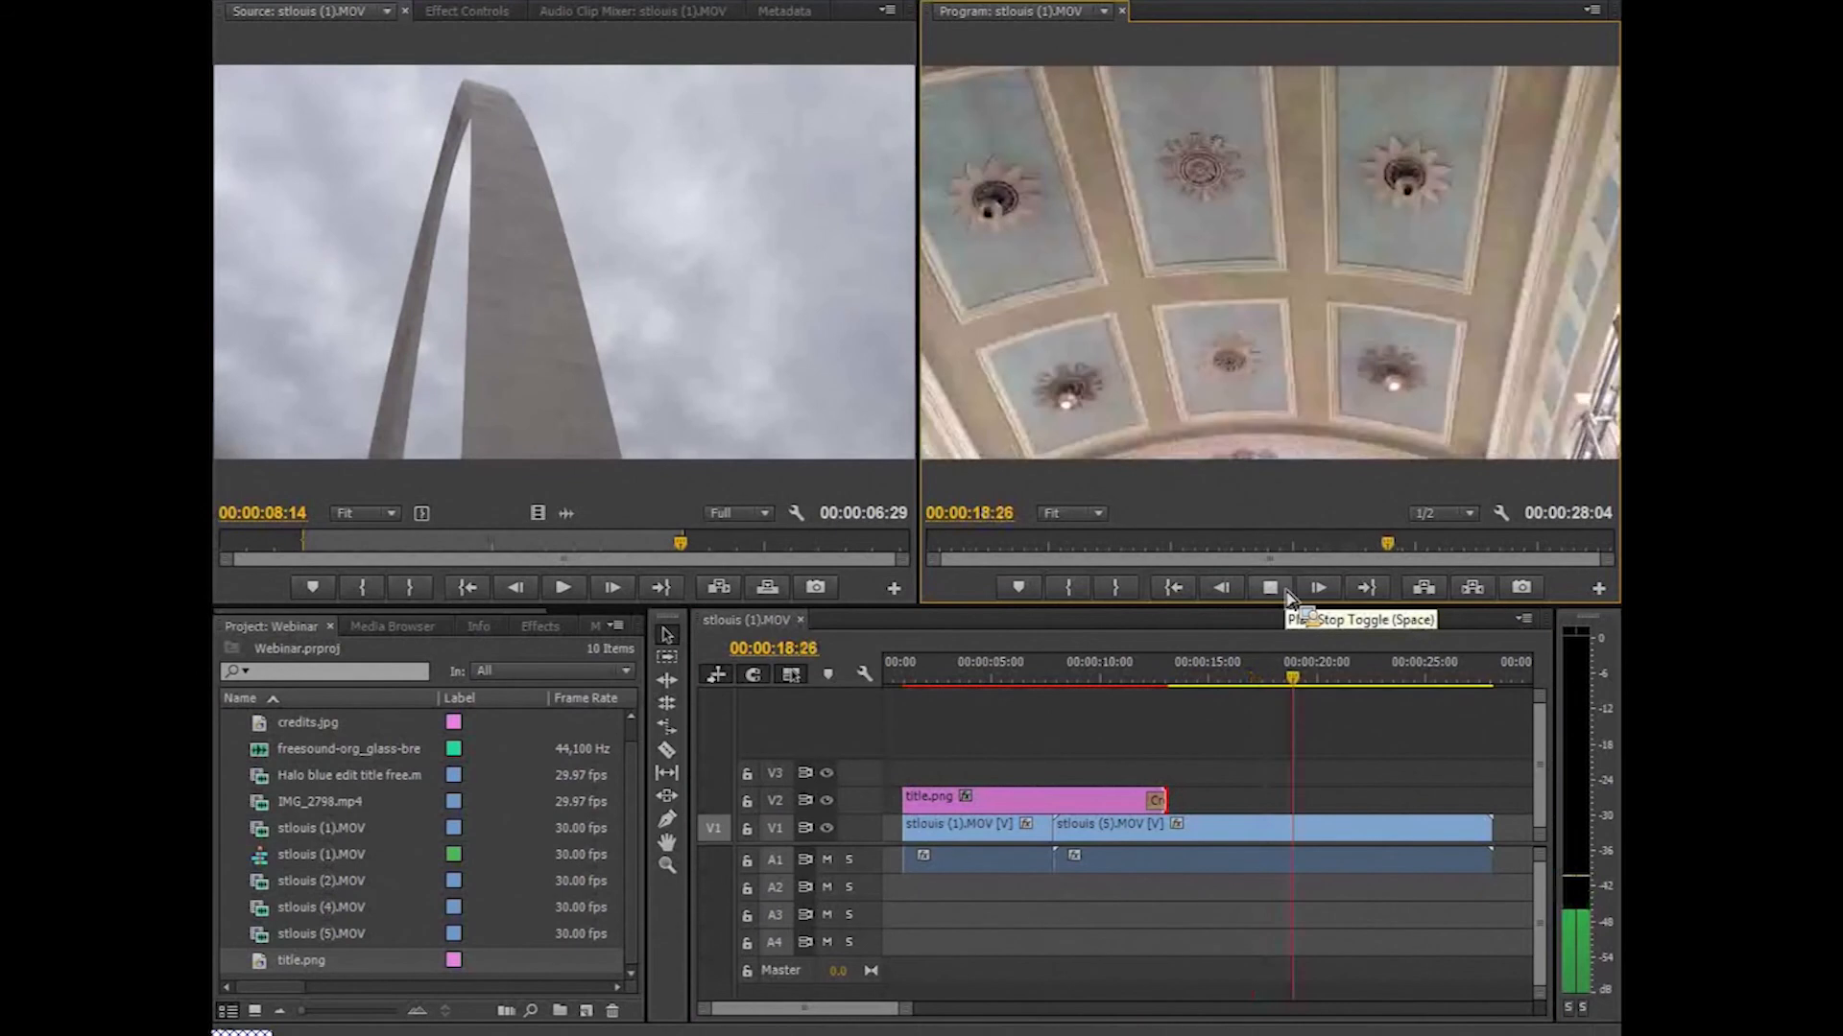
pyautogui.click(1291, 595)
pyautogui.moveTo(1334, 683); pyautogui.dragTo(1065, 715)
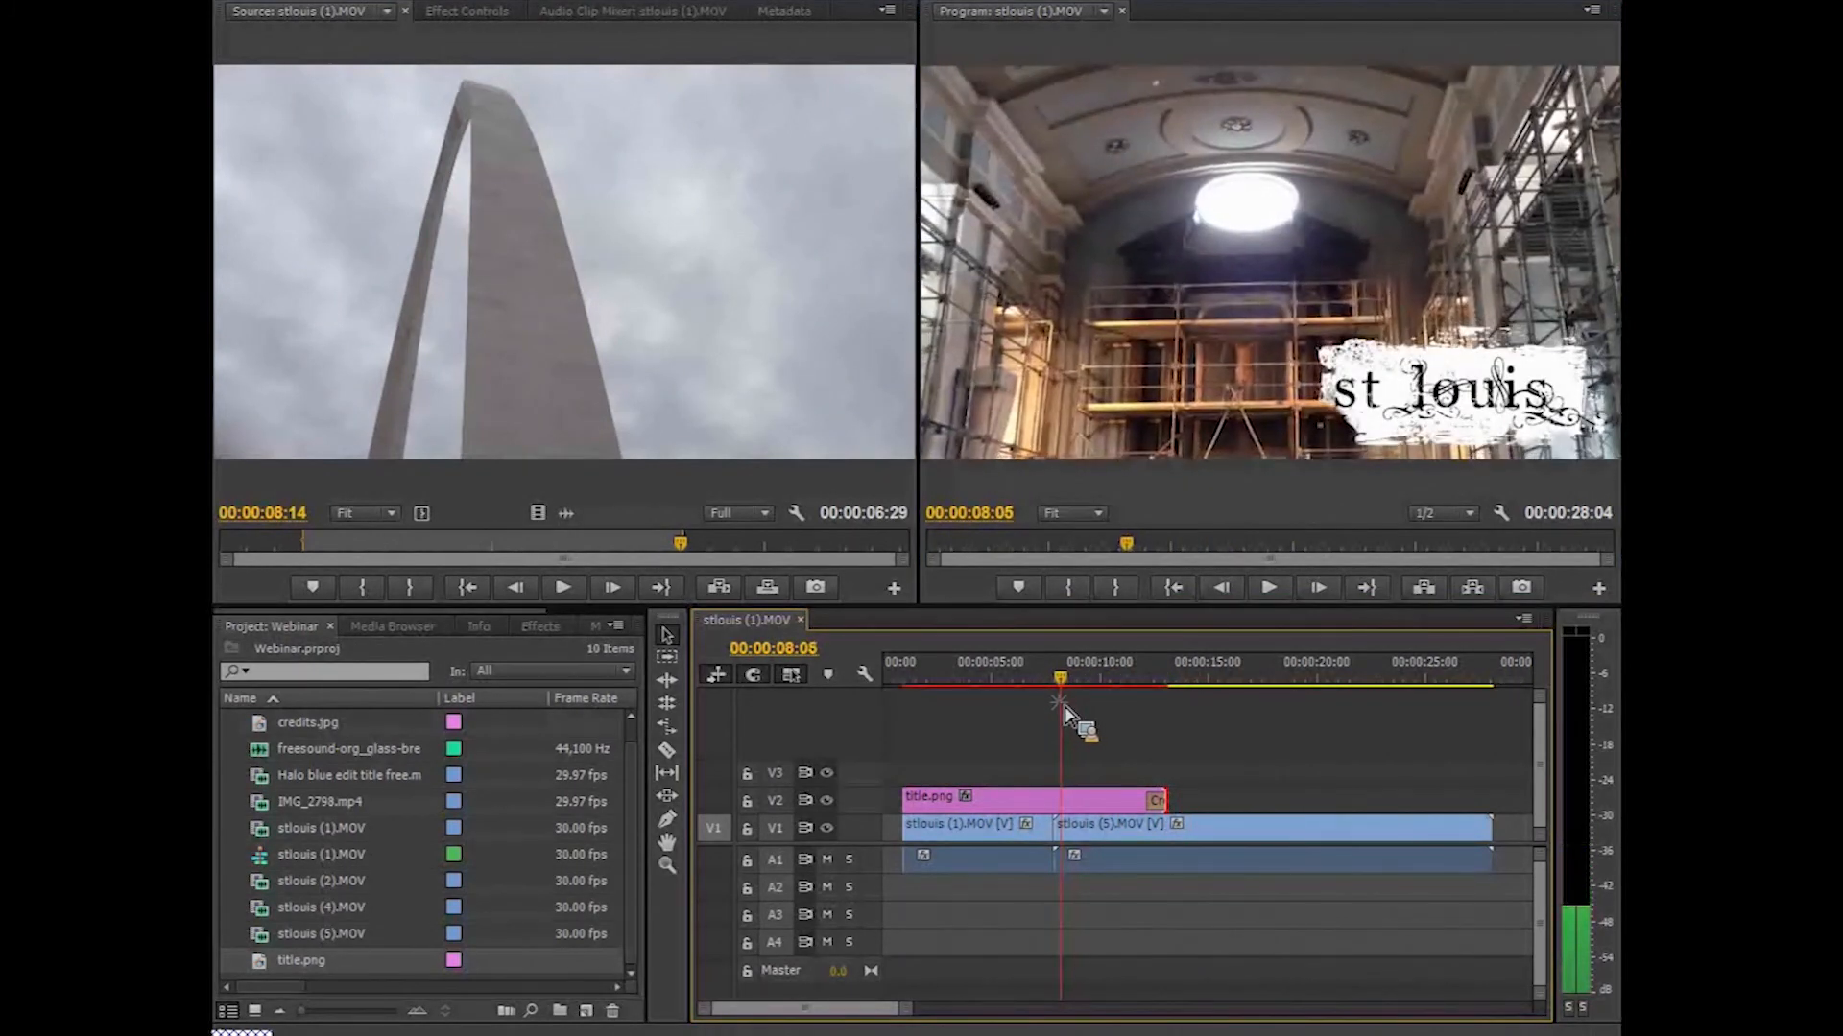
pyautogui.moveTo(1065, 714); pyautogui.dragTo(1293, 742)
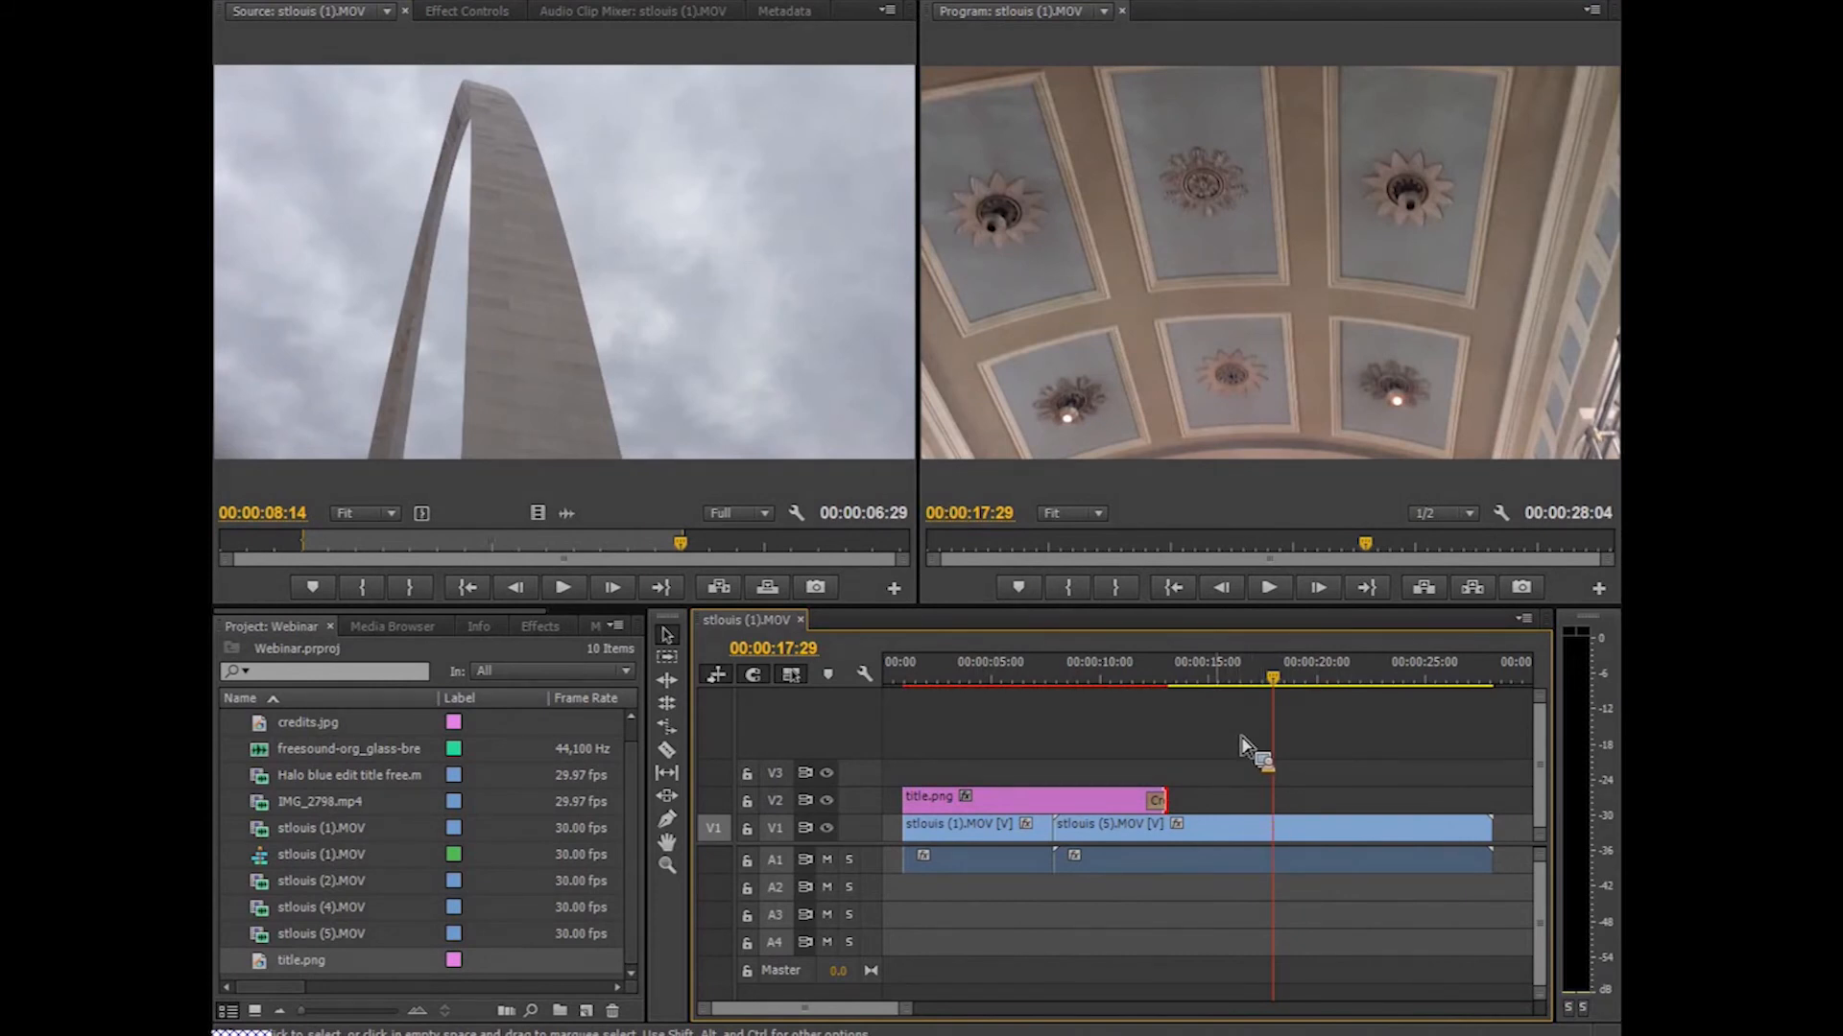
# - Trim about 4 seconds from the start of stlouis (5).MOV and slide it back against stlouis (1).MOV
pyautogui.click(1225, 841)
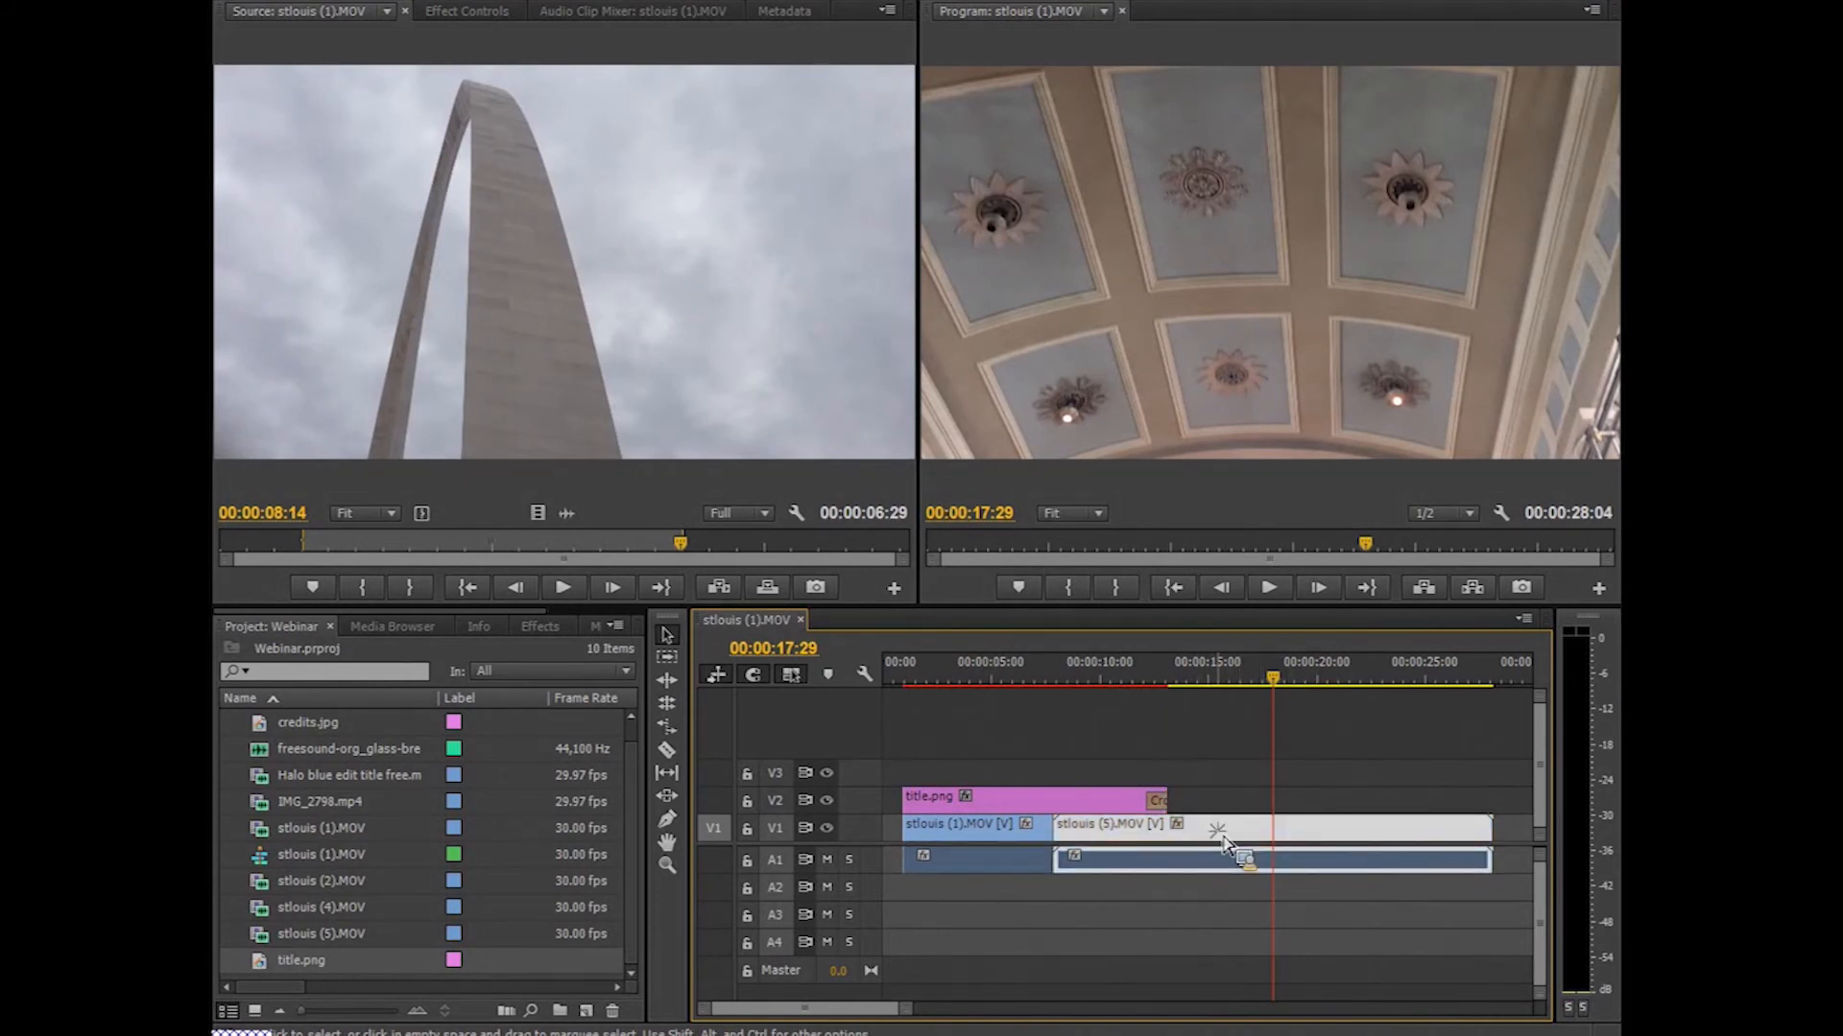
pyautogui.click(1061, 839)
pyautogui.moveTo(1062, 840); pyautogui.dragTo(1115, 846)
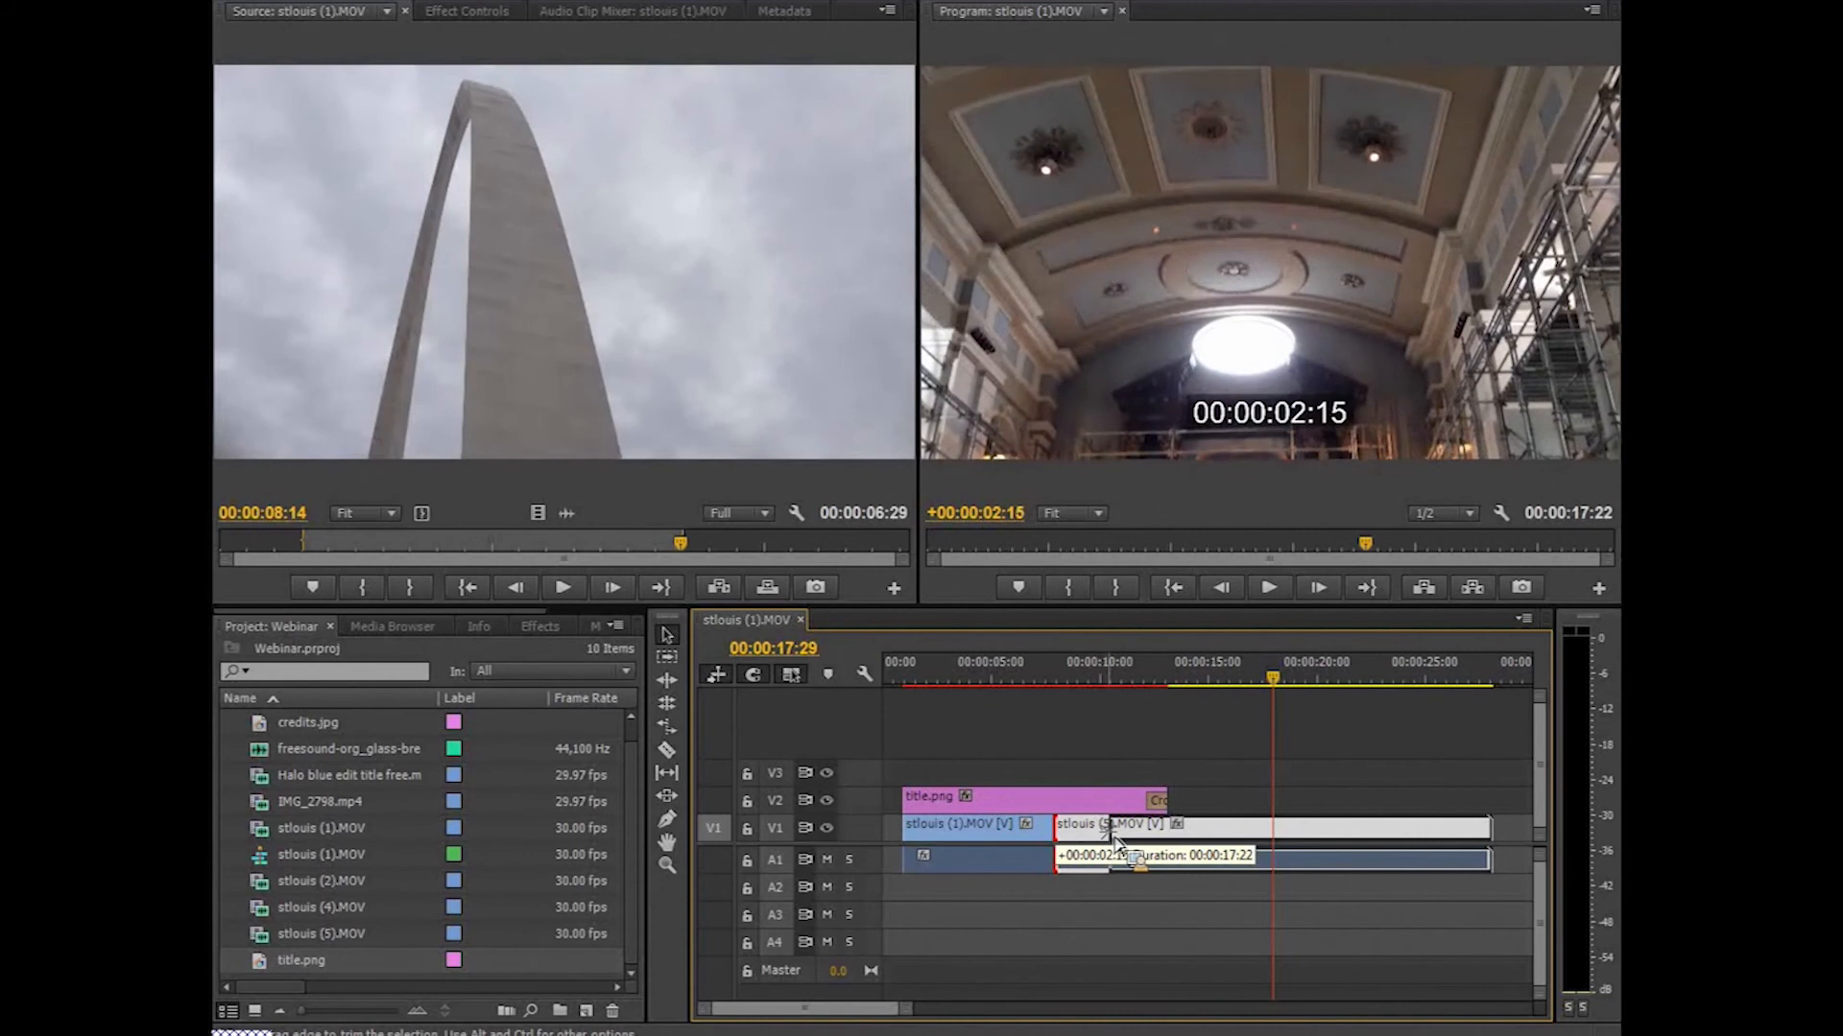
pyautogui.moveTo(1115, 846); pyautogui.dragTo(1117, 846)
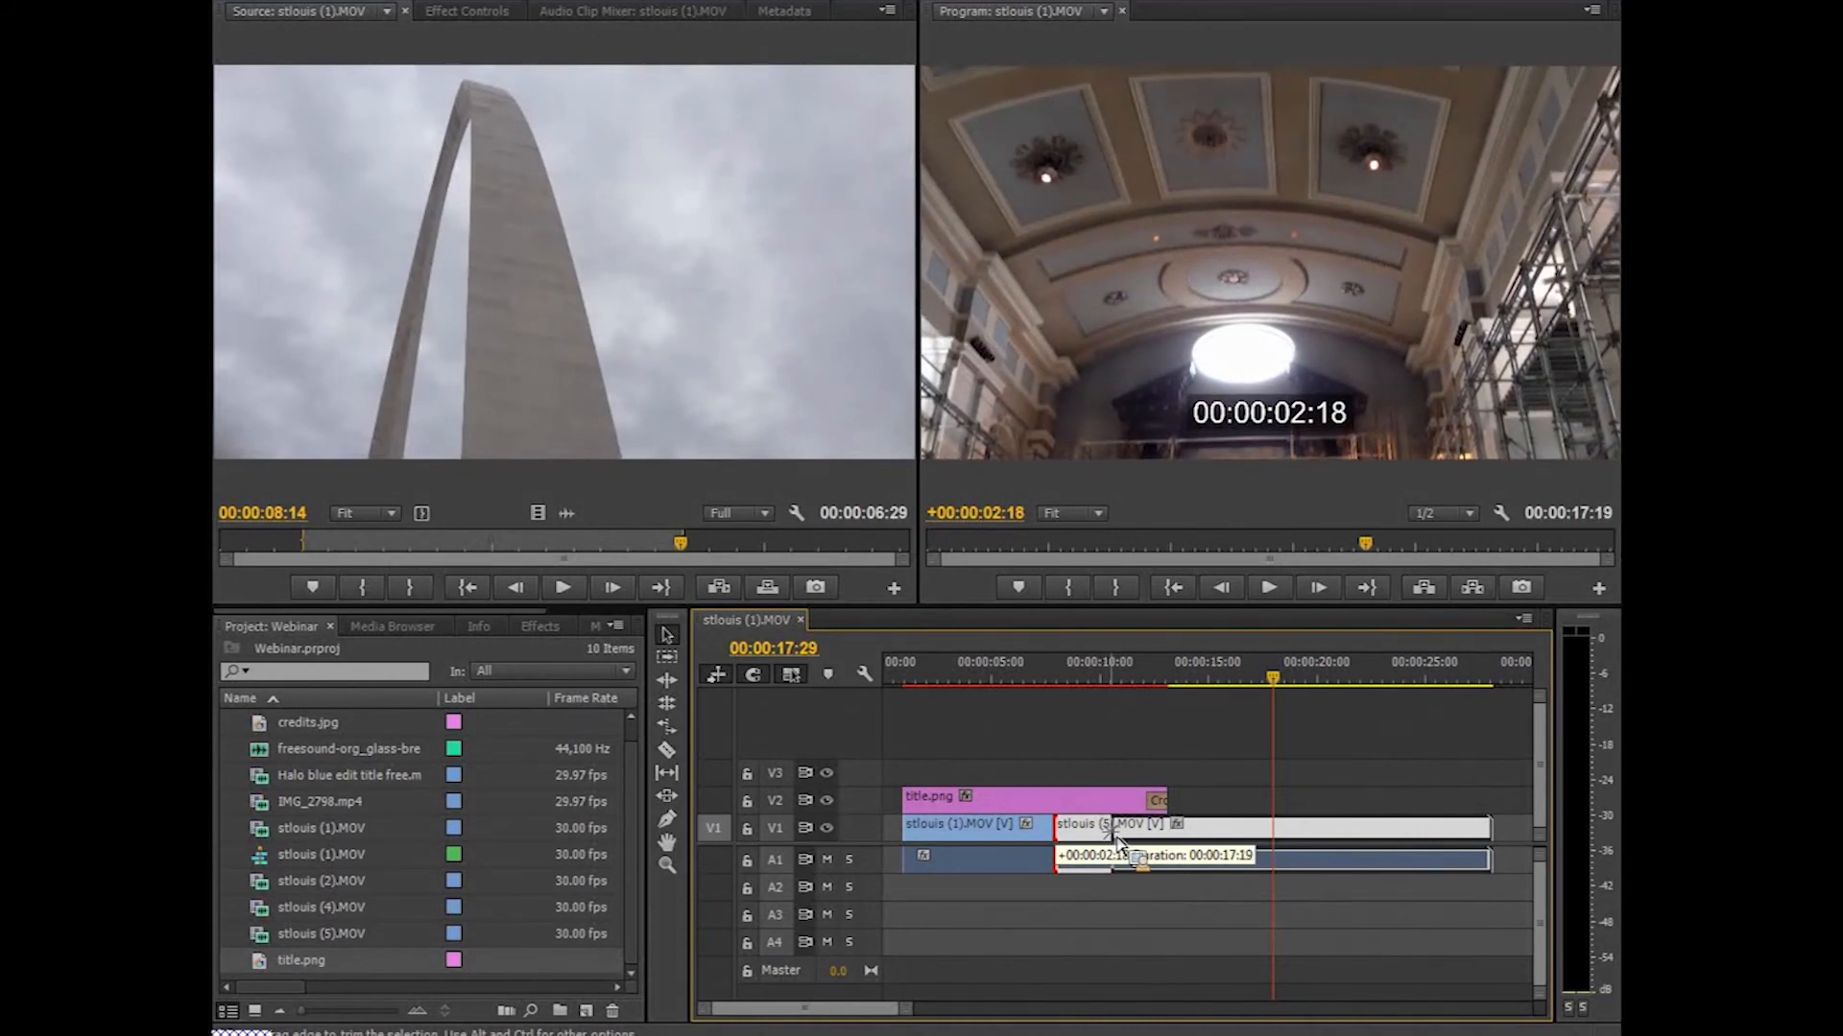
pyautogui.moveTo(1117, 845)
pyautogui.mouseDown()
pyautogui.moveTo(1166, 845)
pyautogui.moveTo(1111, 848)
pyautogui.moveTo(1149, 844)
pyautogui.mouseUp()
pyautogui.moveTo(1367, 850); pyautogui.dragTo(1279, 851)
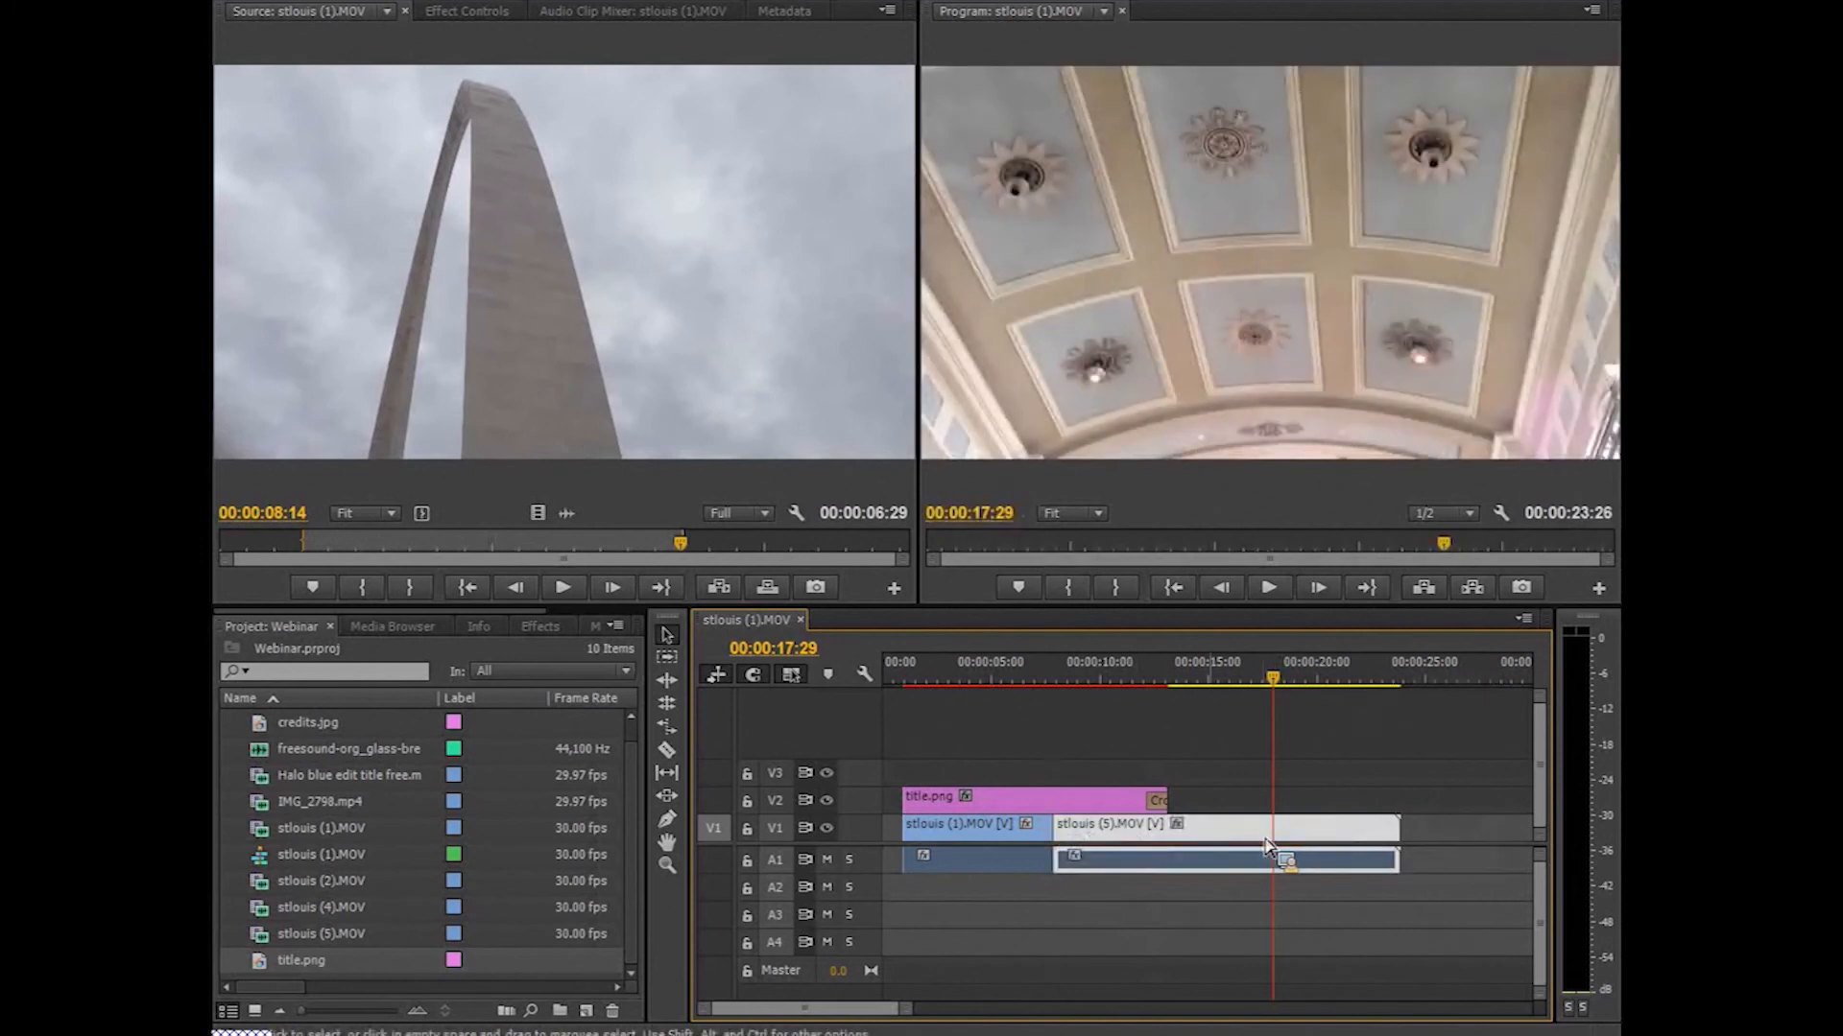
# - Trim the end of stlouis (5).MOV to the playhead at 00:00:17:29, and scrub through the shortened clip
pyautogui.click(1403, 840)
pyautogui.moveTo(1403, 841); pyautogui.dragTo(1273, 845)
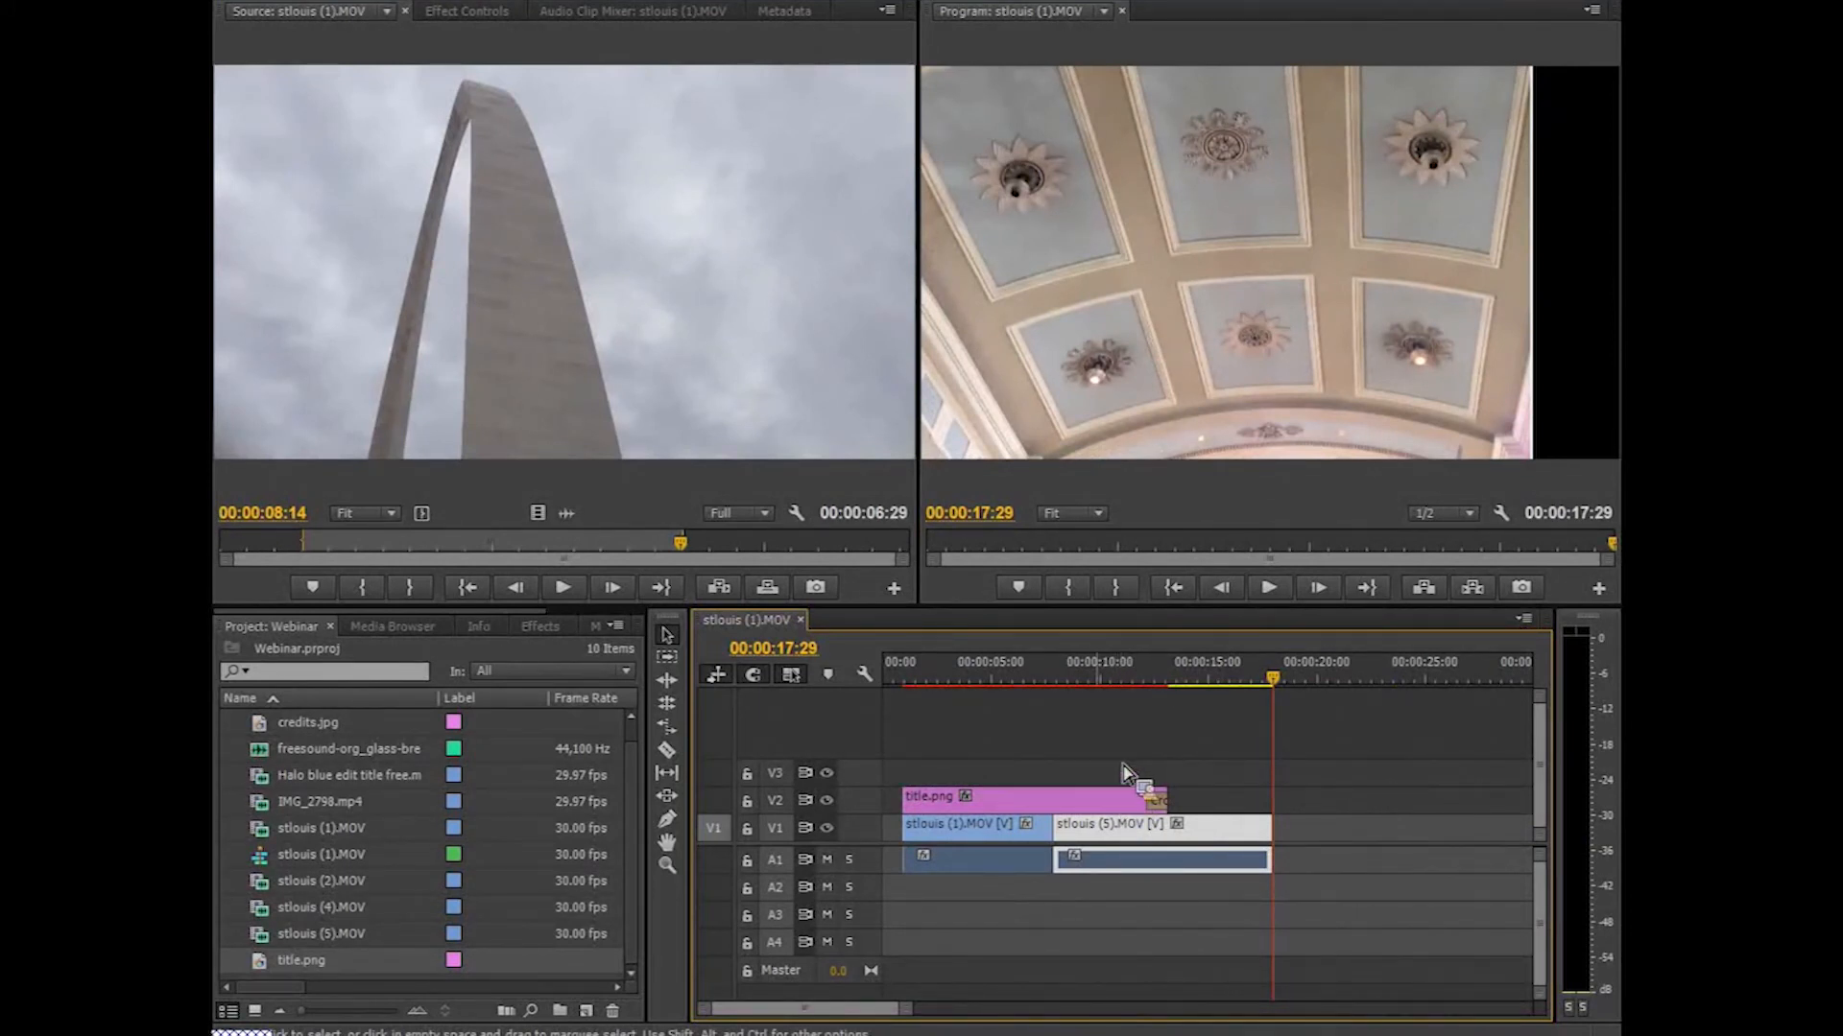
pyautogui.moveTo(1282, 683); pyautogui.dragTo(1056, 691)
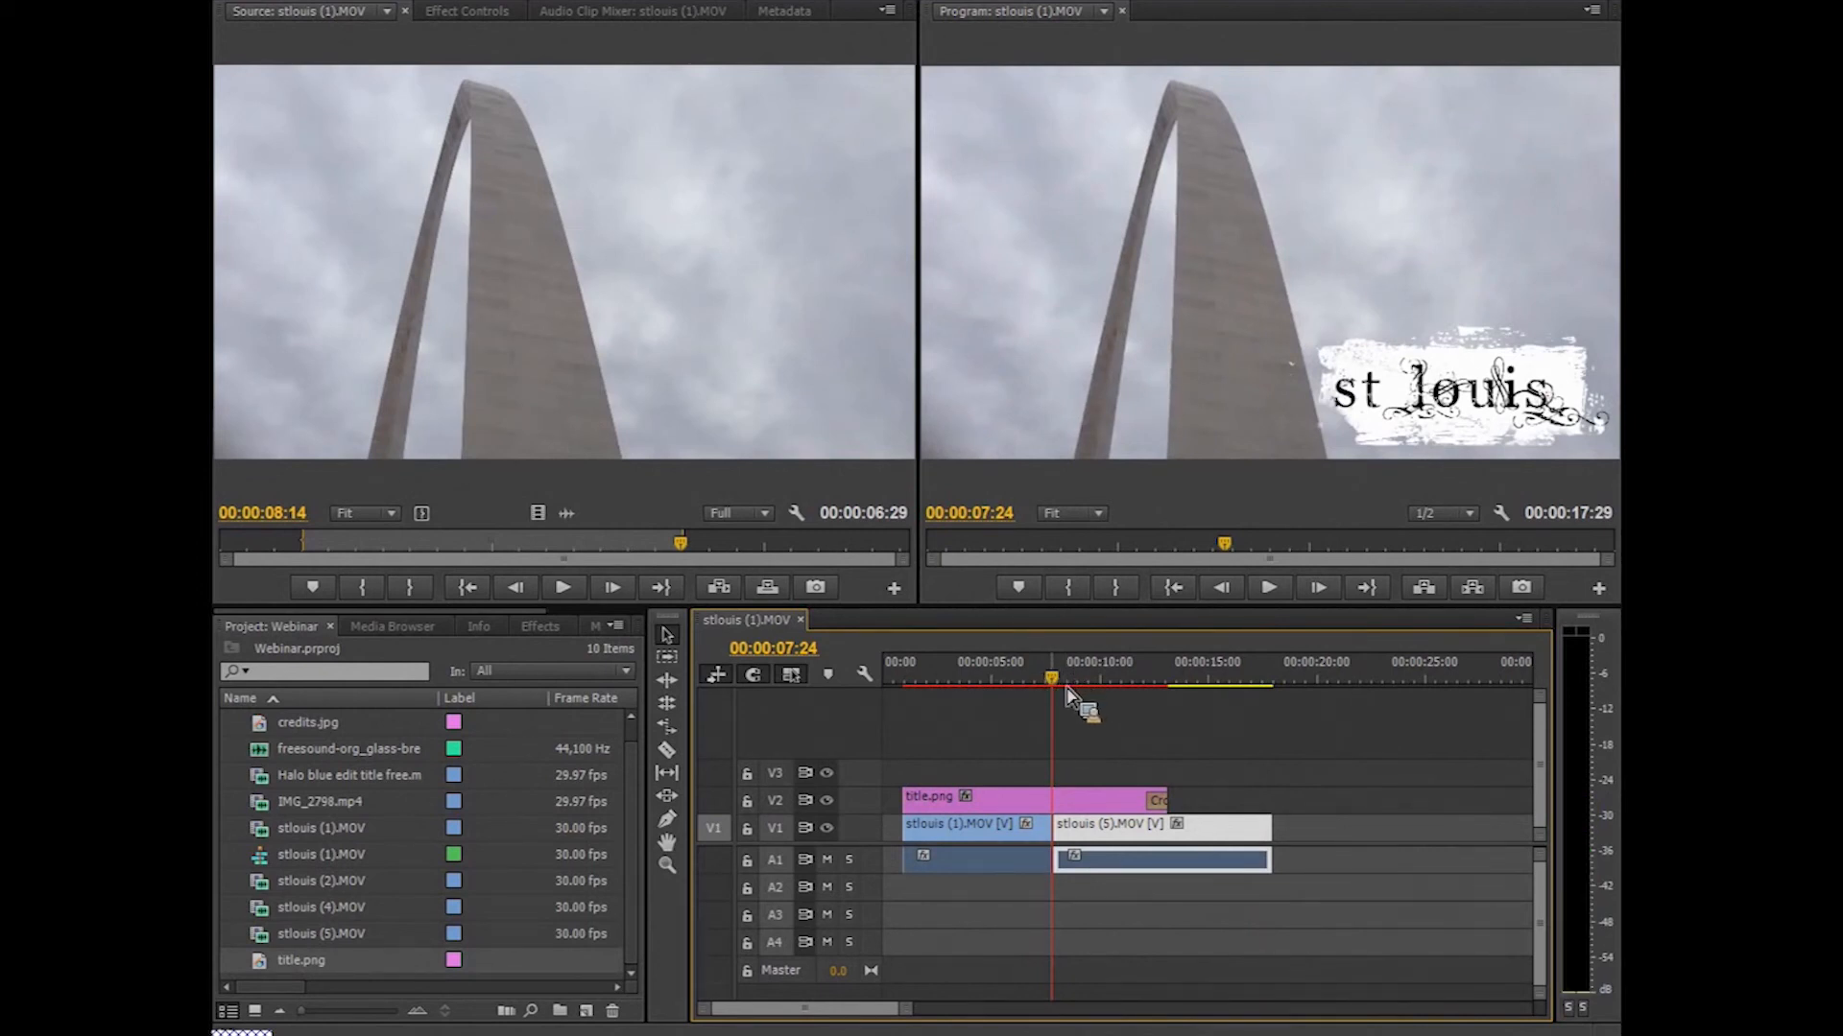
pyautogui.moveTo(1056, 679); pyautogui.dragTo(1270, 705)
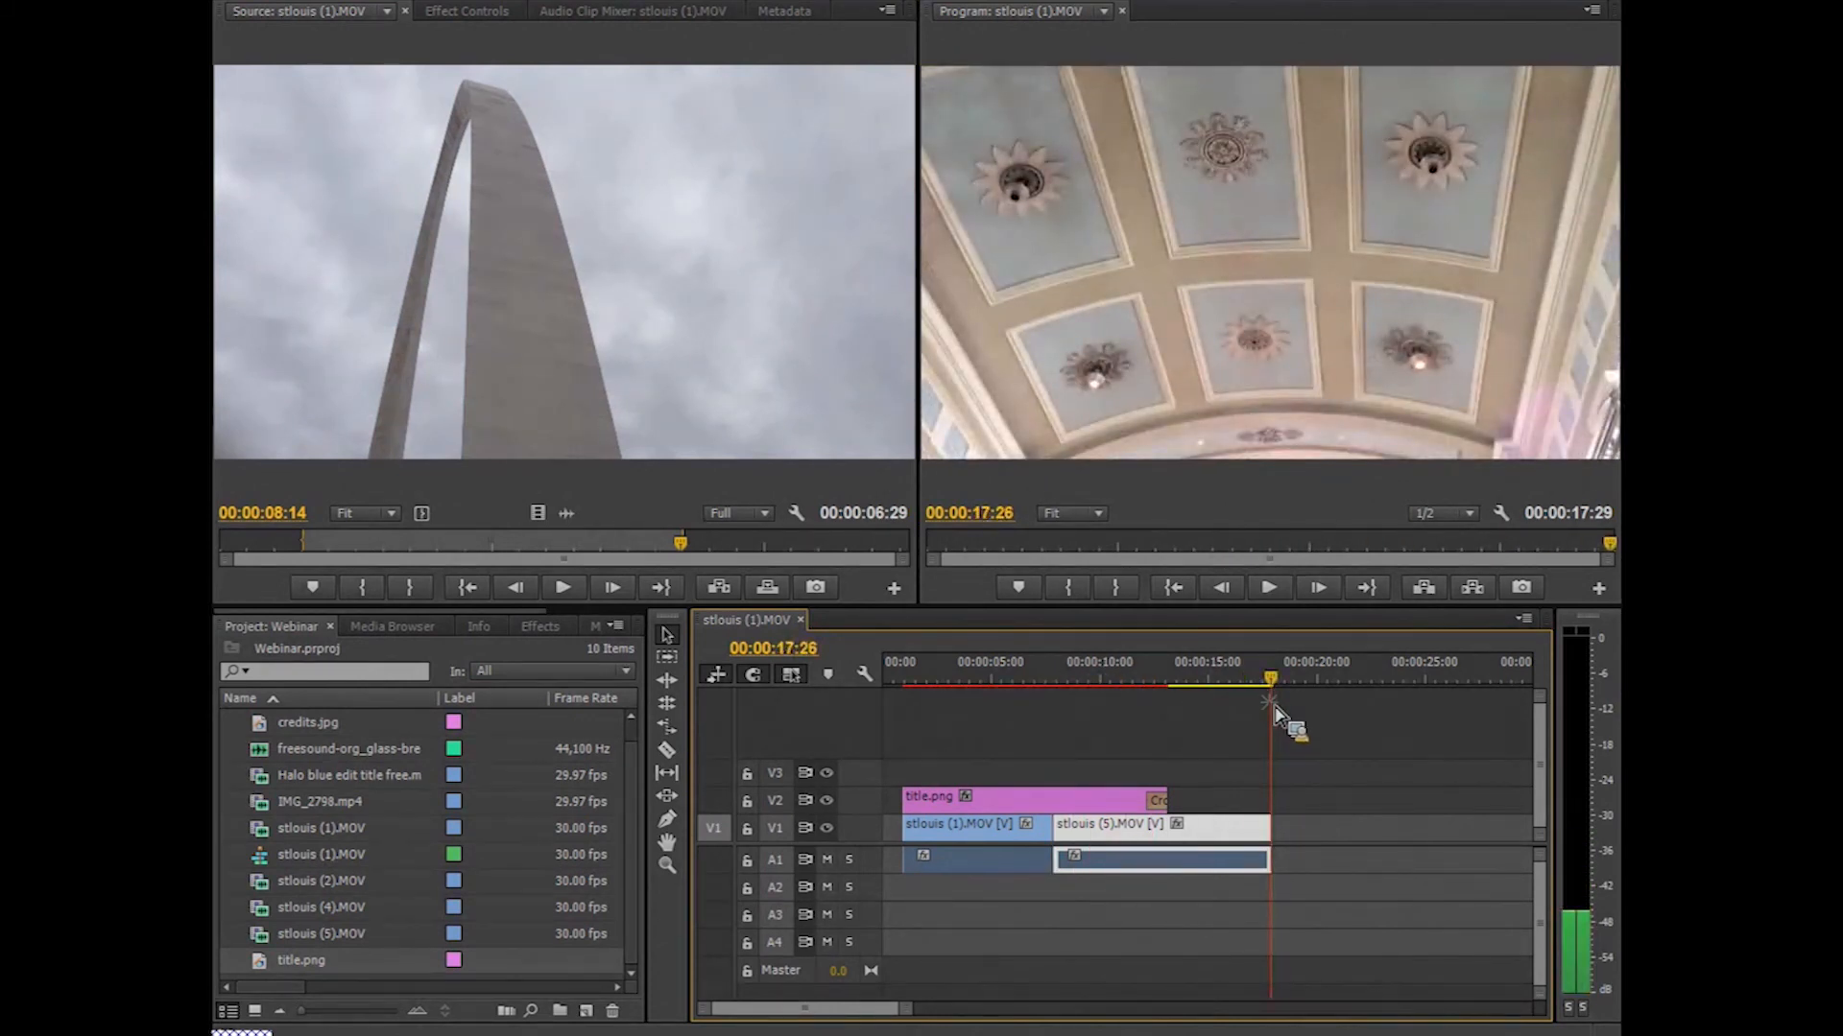
pyautogui.moveTo(1269, 705); pyautogui.dragTo(1307, 763)
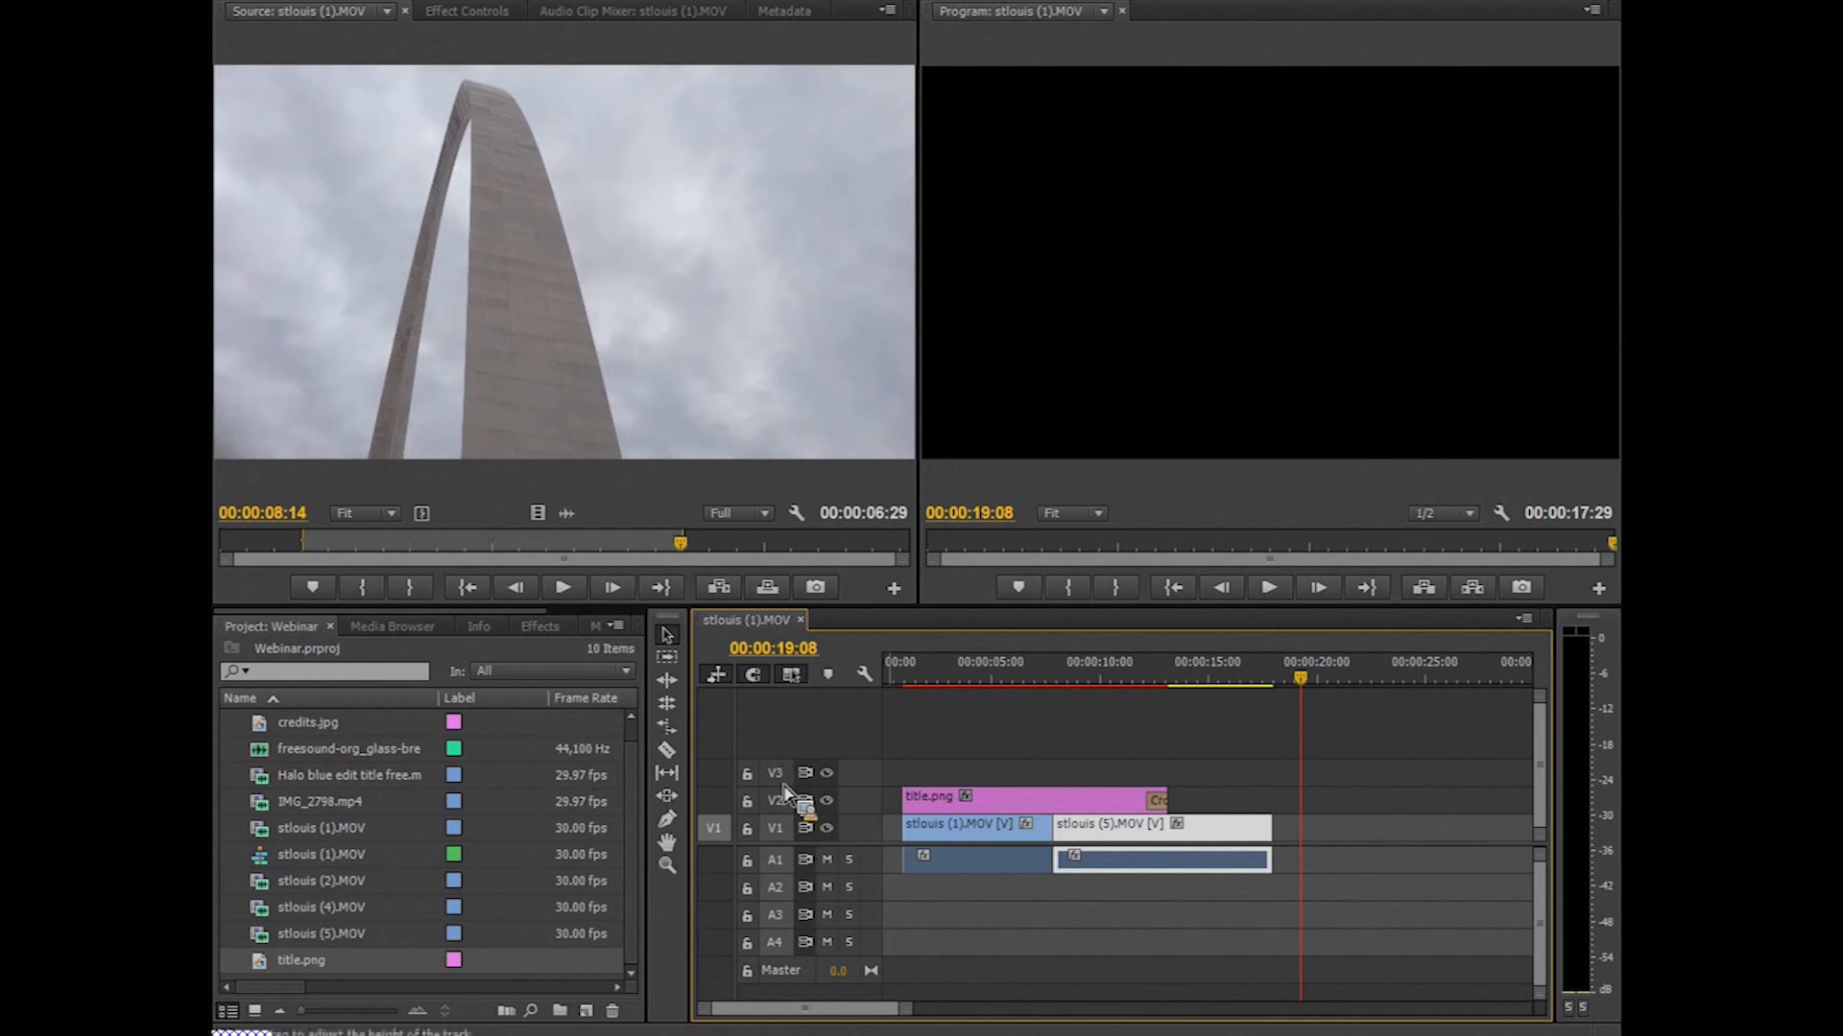
# - Apply the default transitions at the cut between stlouis (1).MOV and stlouis (5).MOV
pyautogui.rightClick(1060, 841)
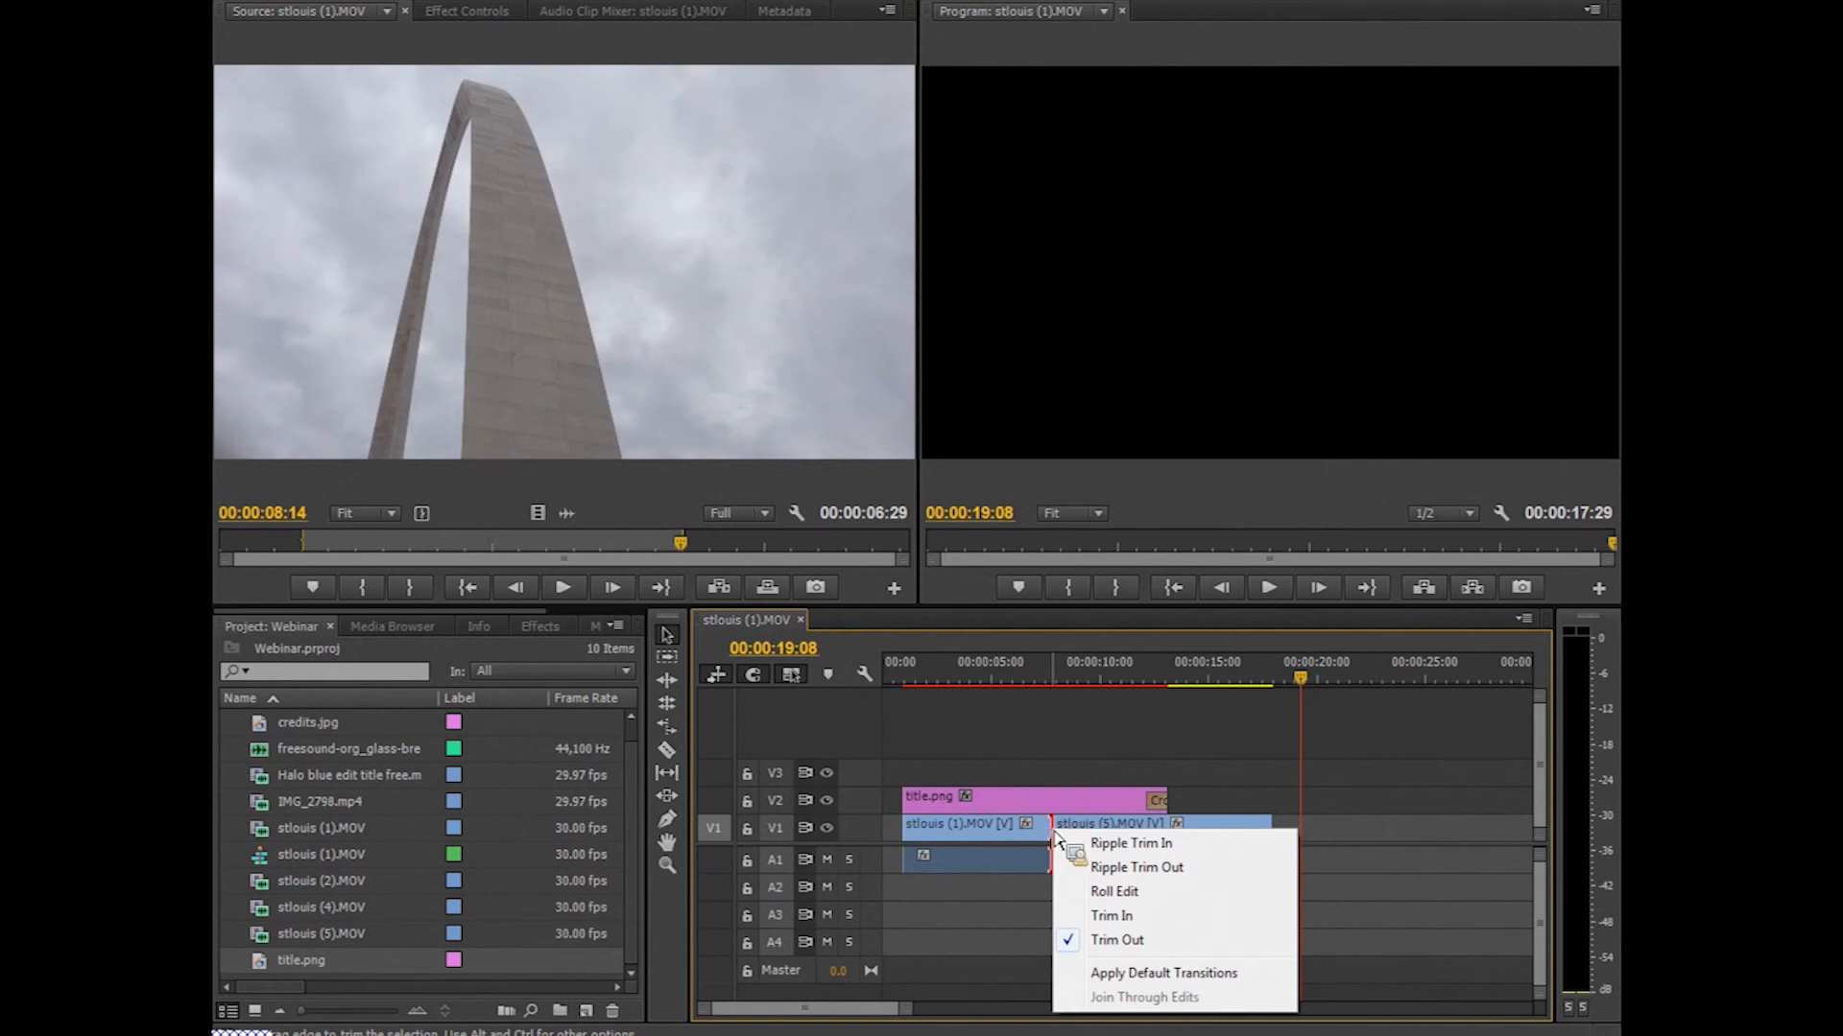
pyautogui.click(1156, 973)
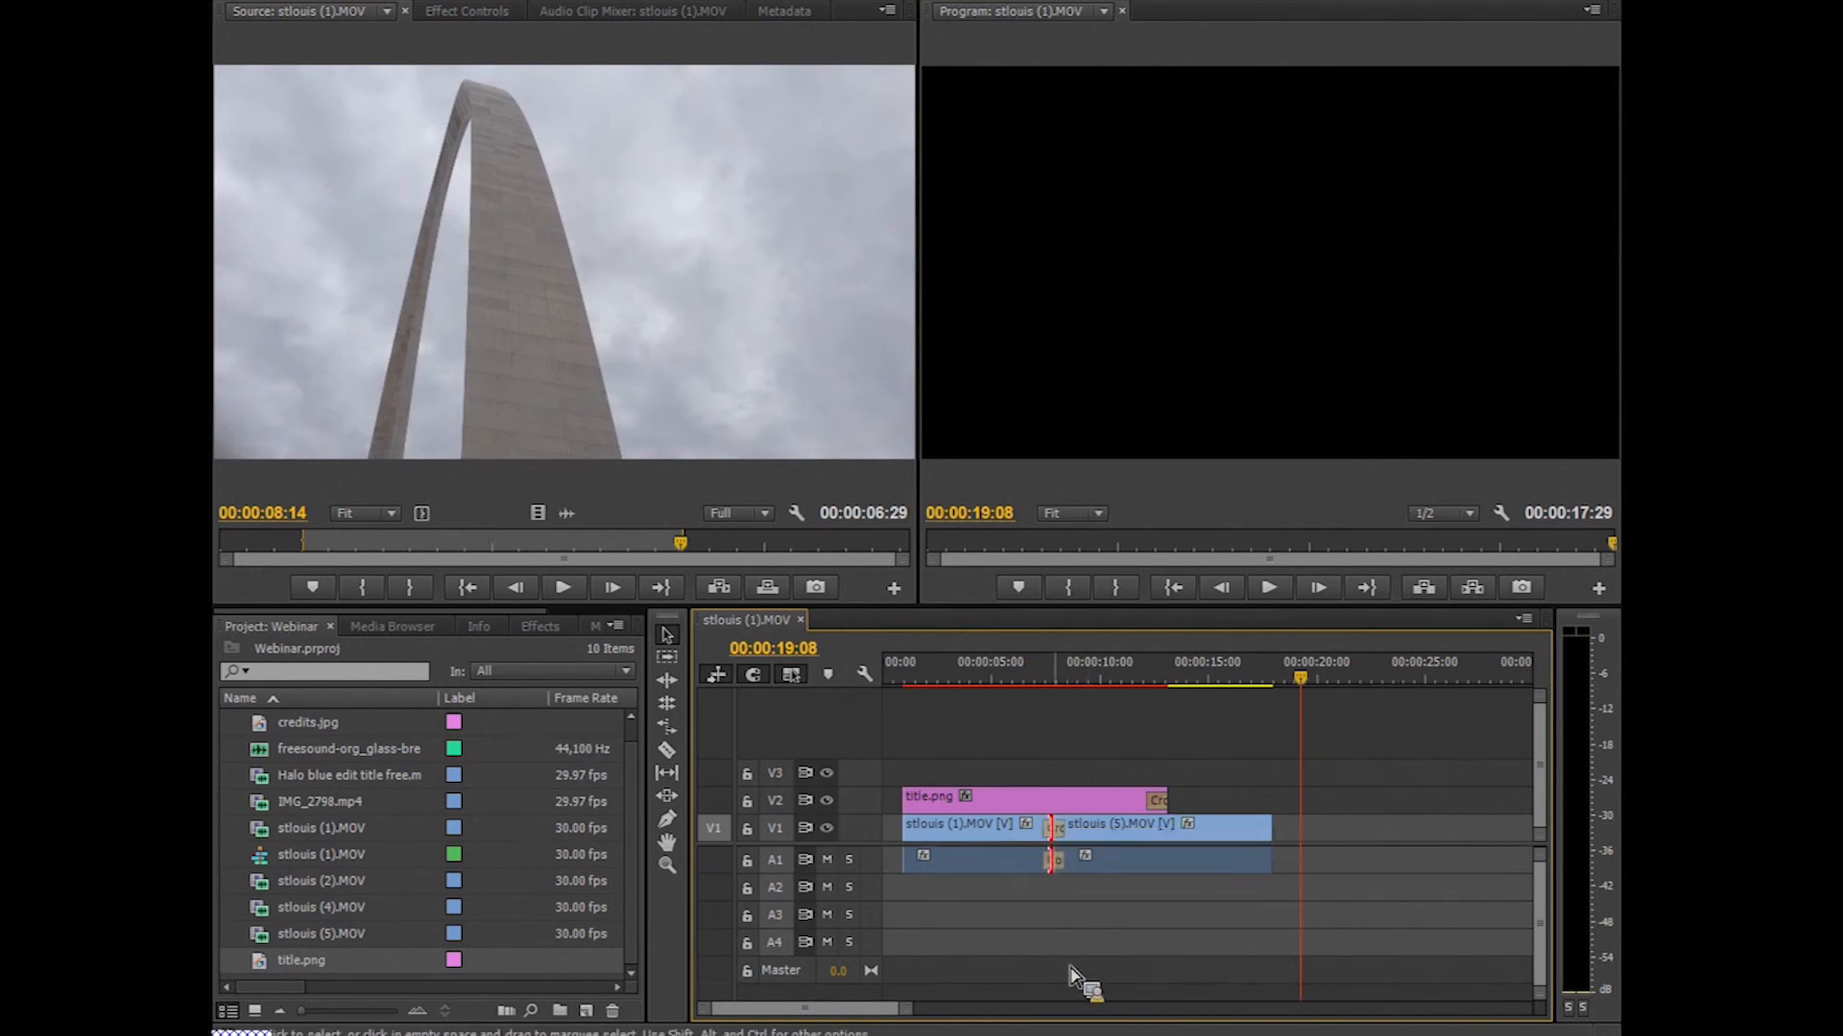
pyautogui.moveTo(905, 1008); pyautogui.dragTo(890, 1008)
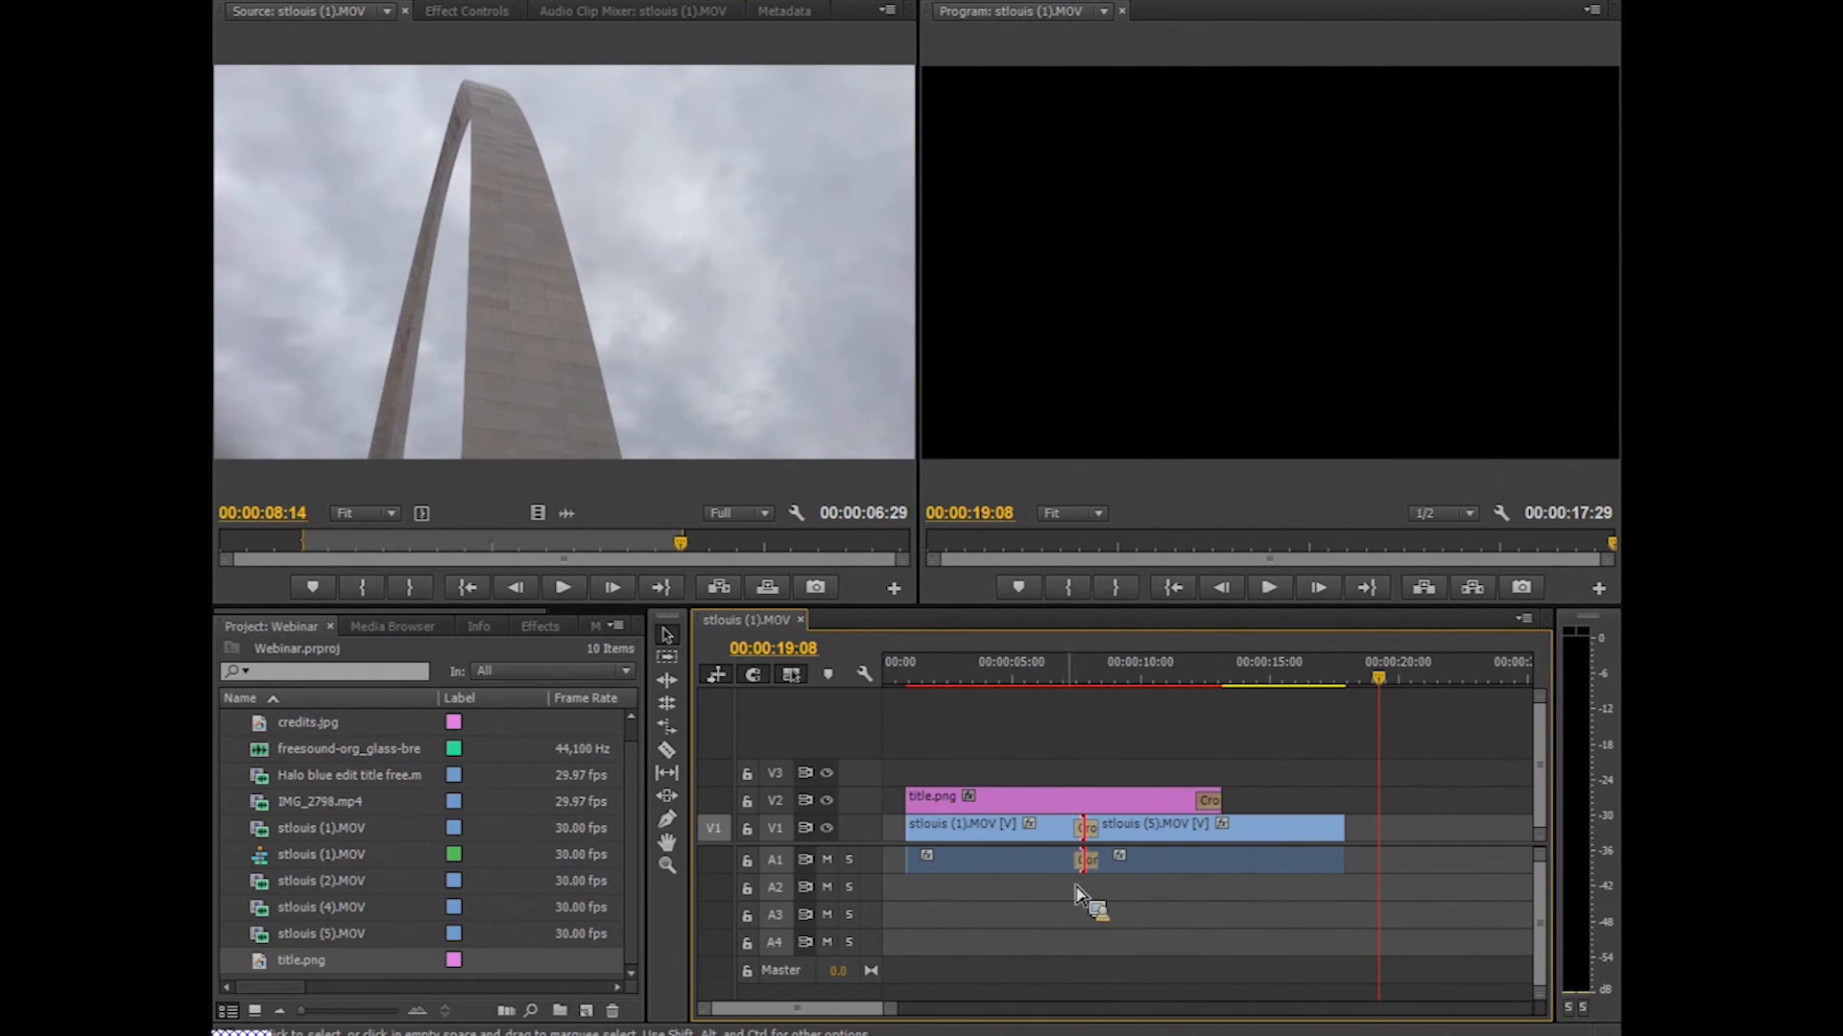
pyautogui.moveTo(782, 1010)
pyautogui.mouseDown()
pyautogui.moveTo(826, 1015)
pyautogui.moveTo(802, 1015)
pyautogui.mouseUp()
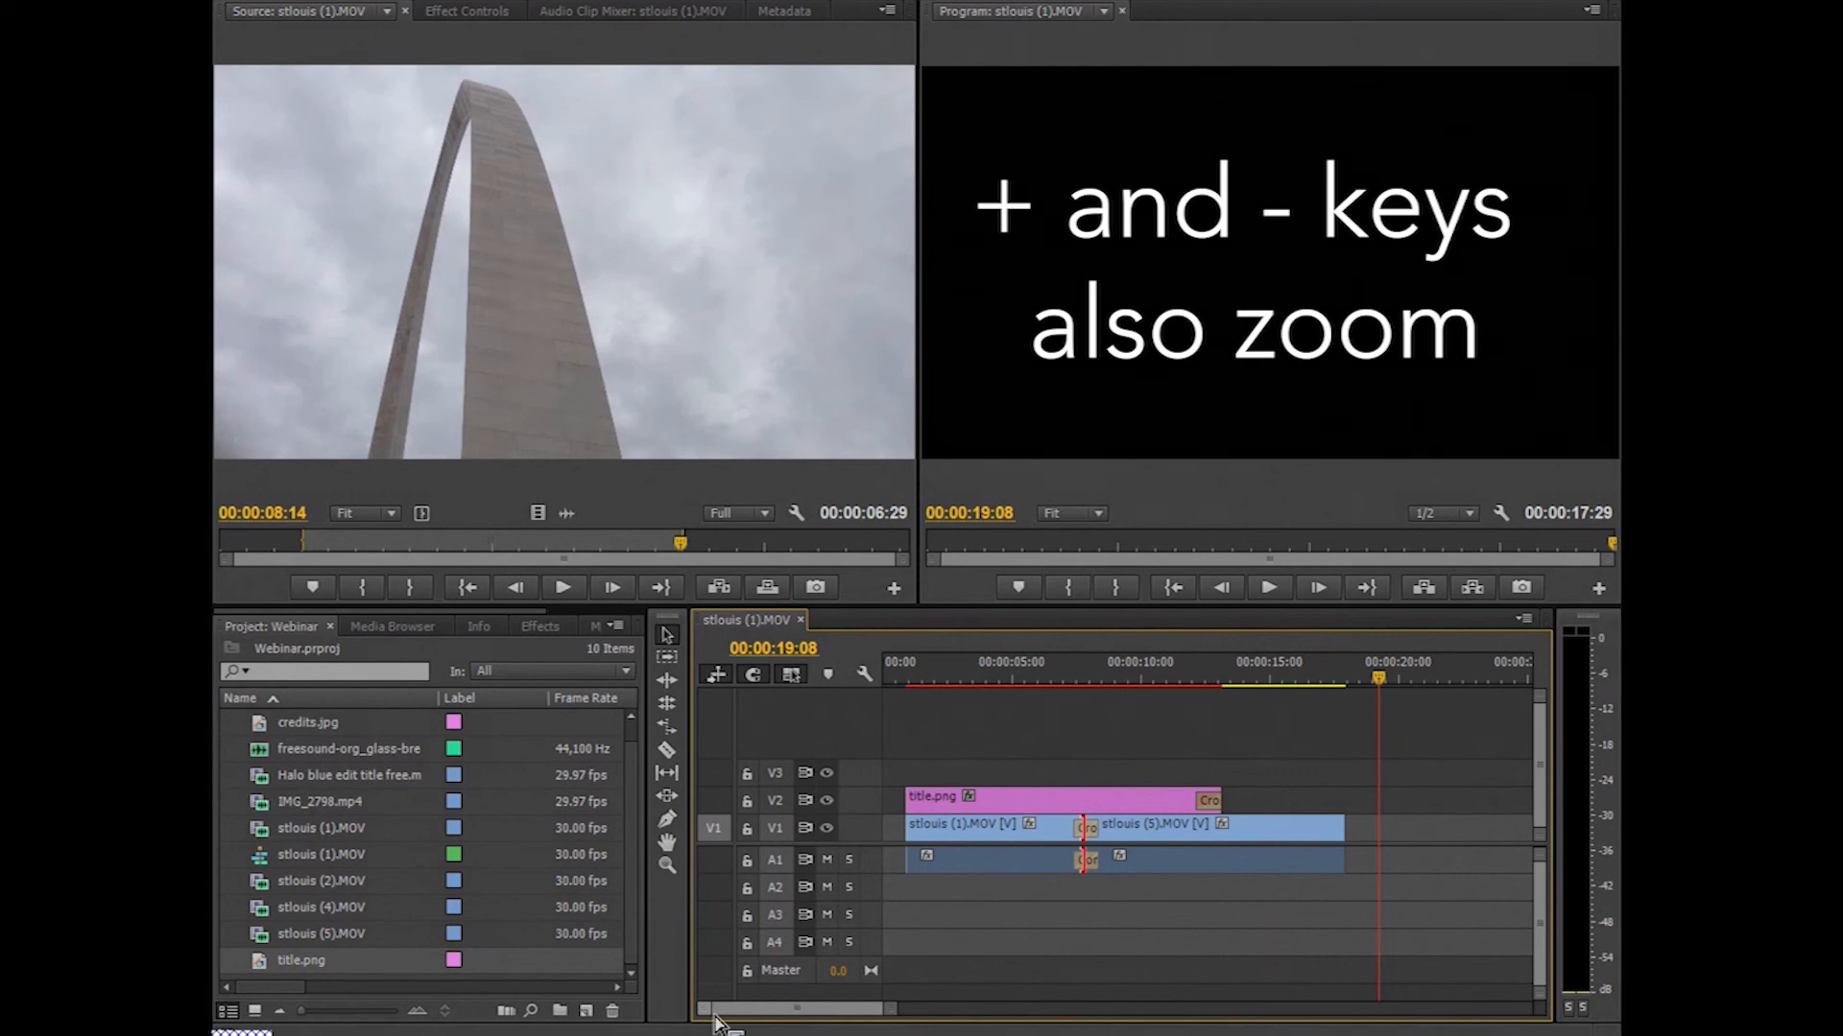
pyautogui.moveTo(897, 1019); pyautogui.dragTo(814, 1017)
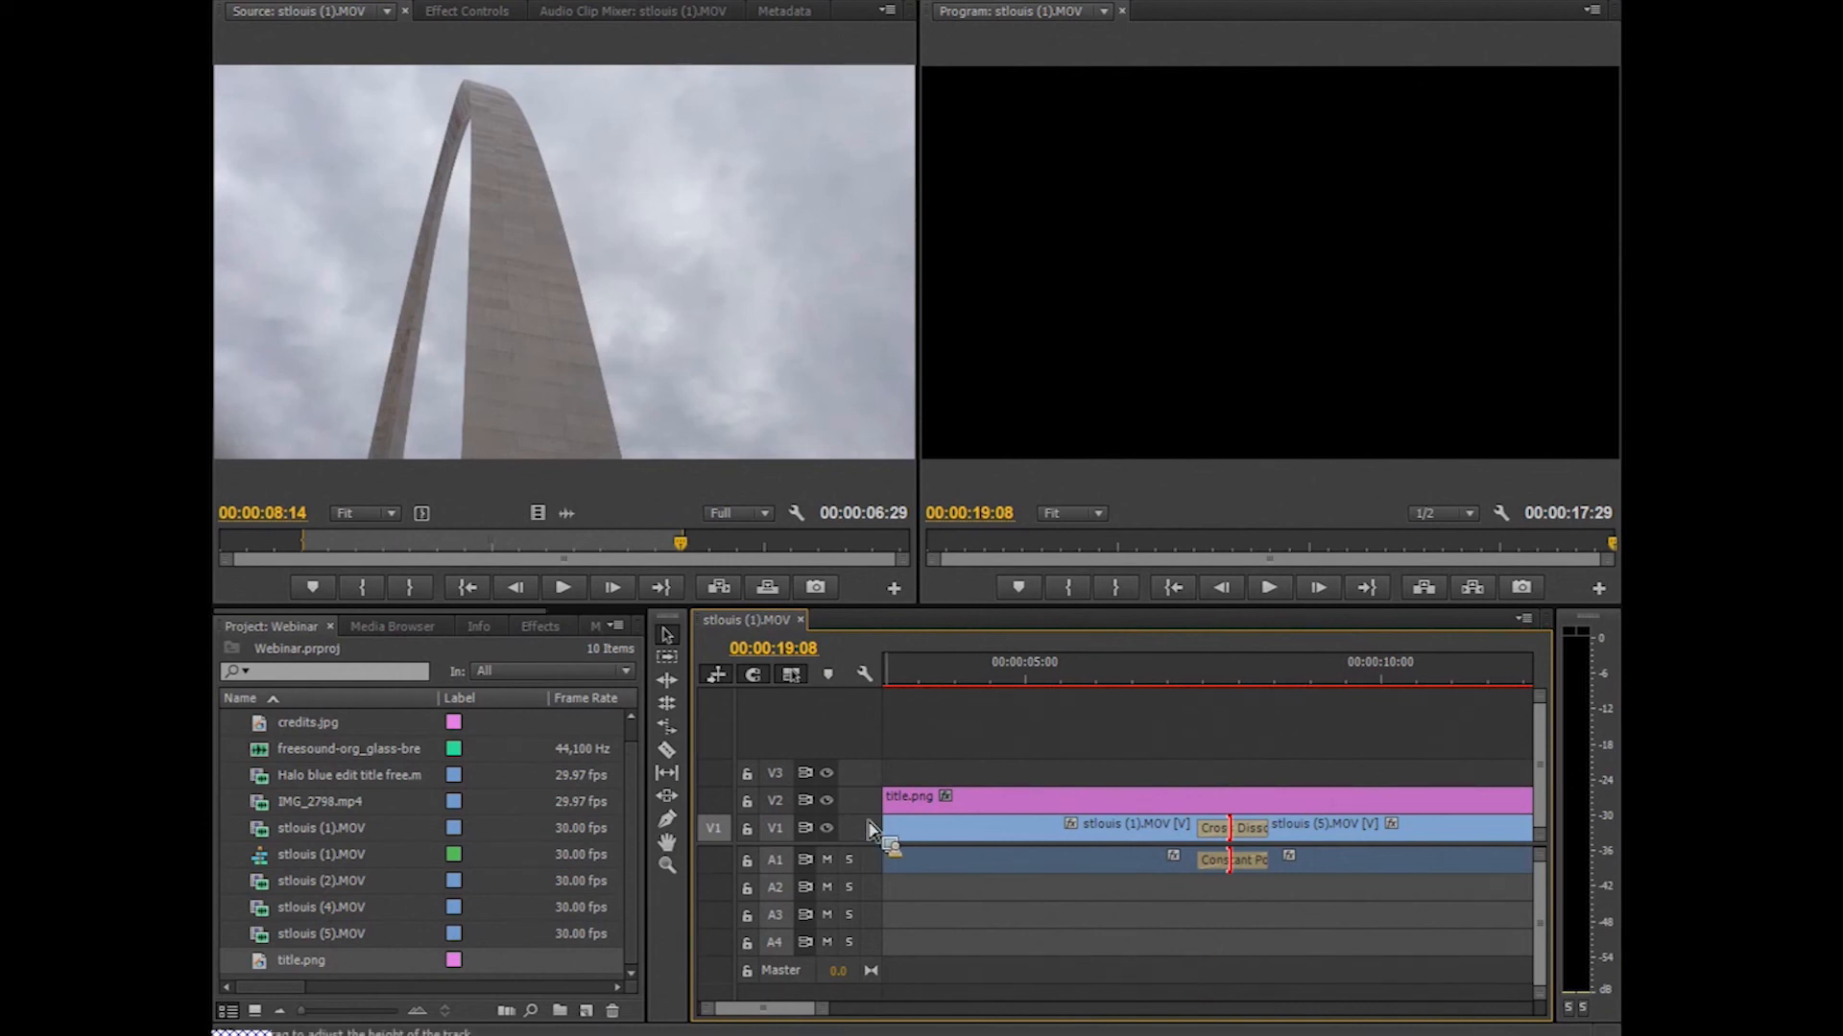
pyautogui.moveTo(823, 1009)
pyautogui.mouseDown()
pyautogui.moveTo(880, 1016)
pyautogui.moveTo(822, 1014)
pyautogui.mouseUp()
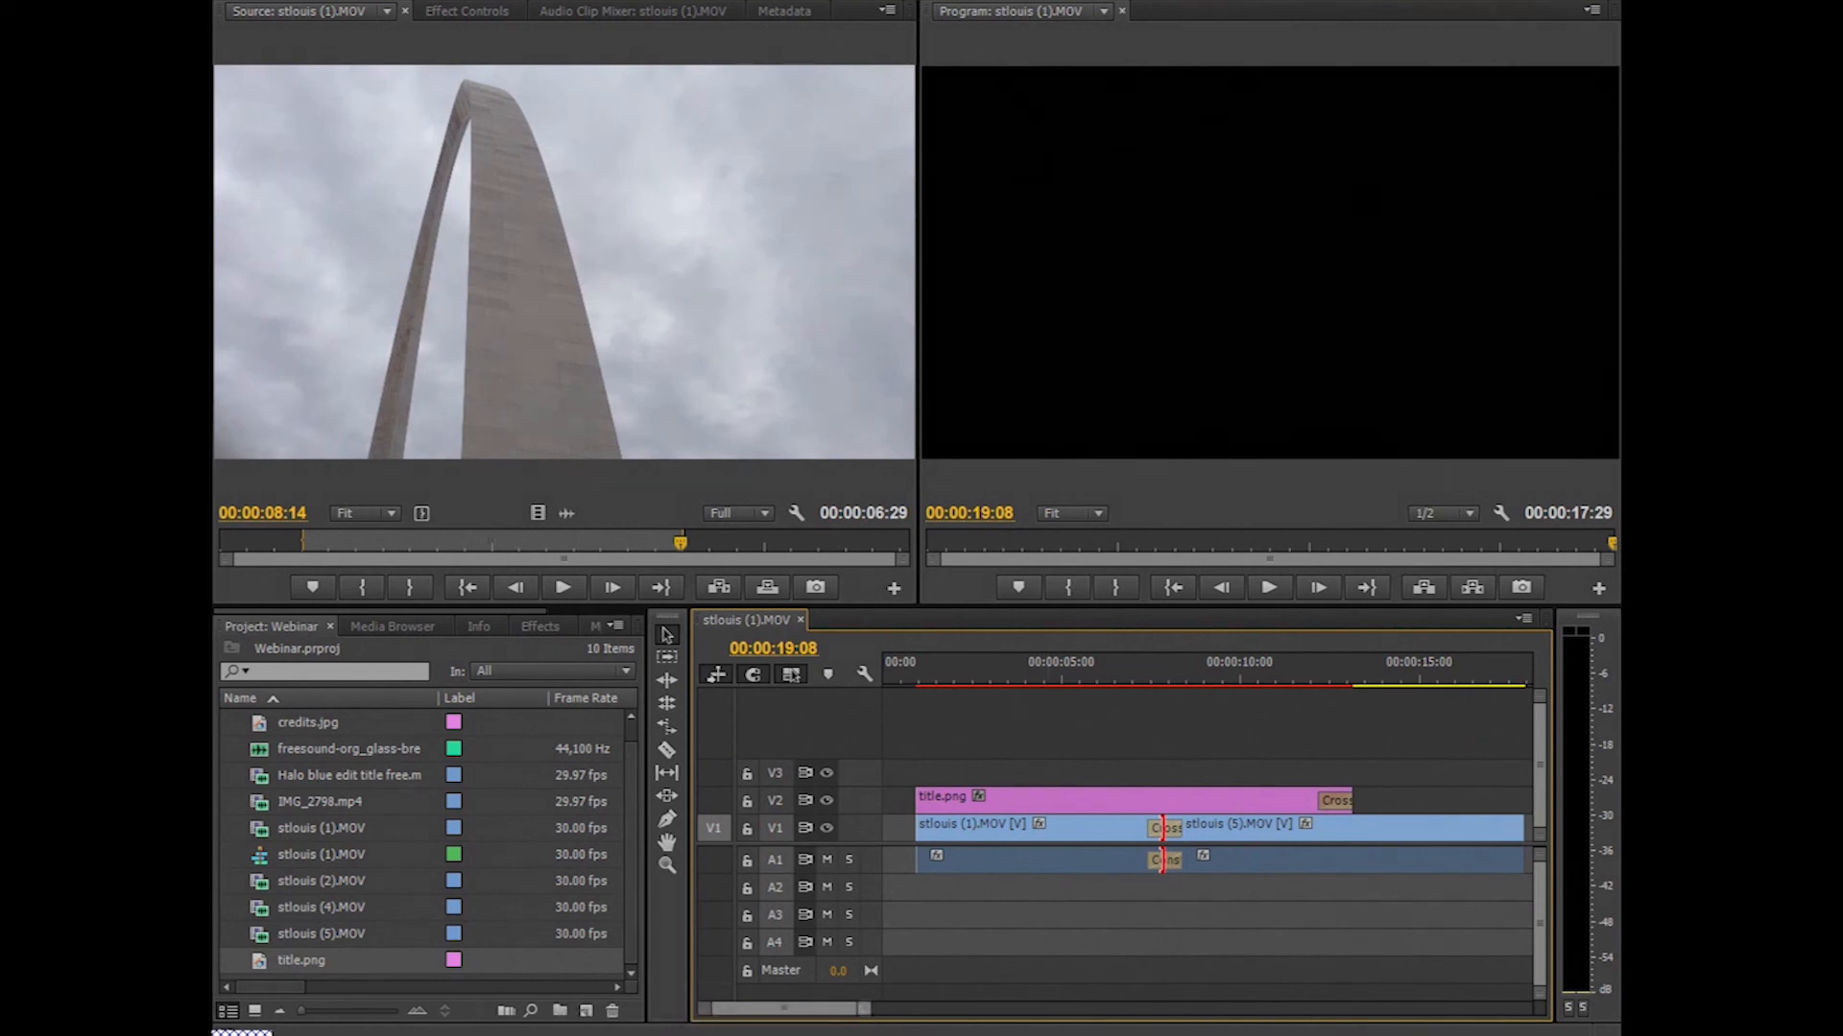
# - Add credits.jpg to track V1 directly after stlouis (5).MOV
pyautogui.moveTo(867, 1017); pyautogui.dragTo(864, 1020)
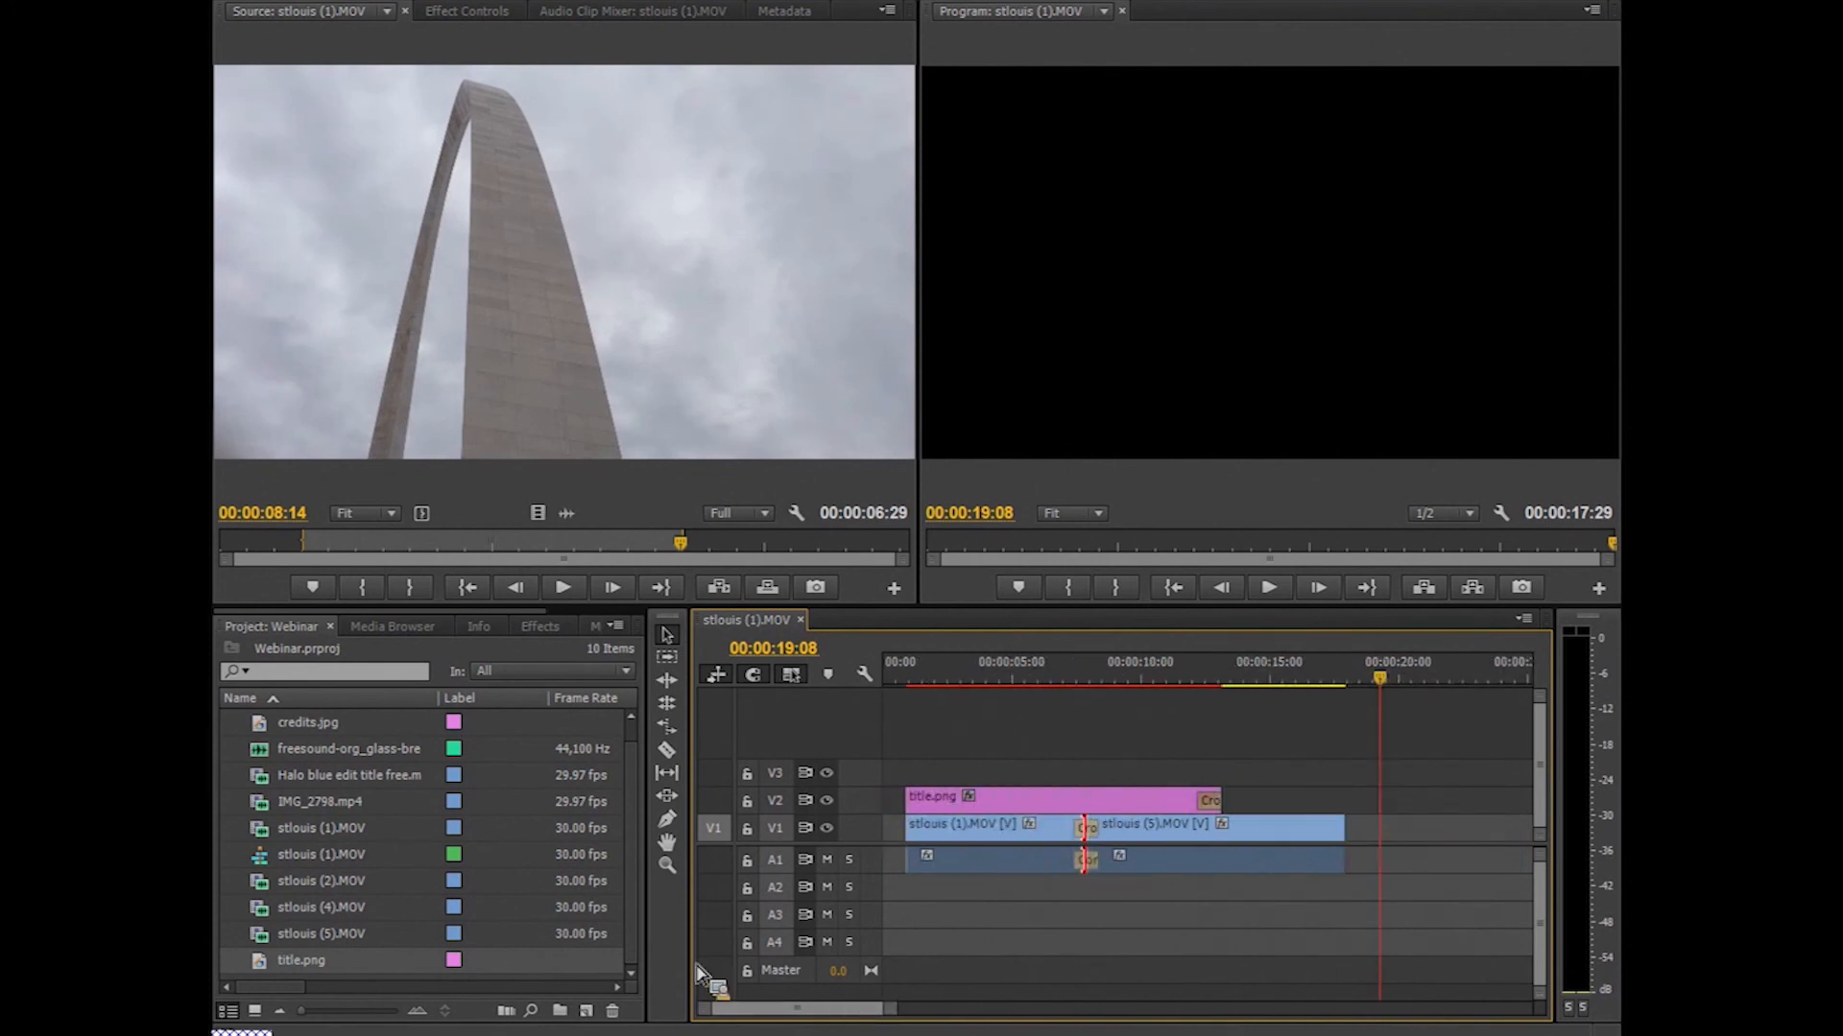
pyautogui.moveTo(322, 725); pyautogui.dragTo(1361, 729)
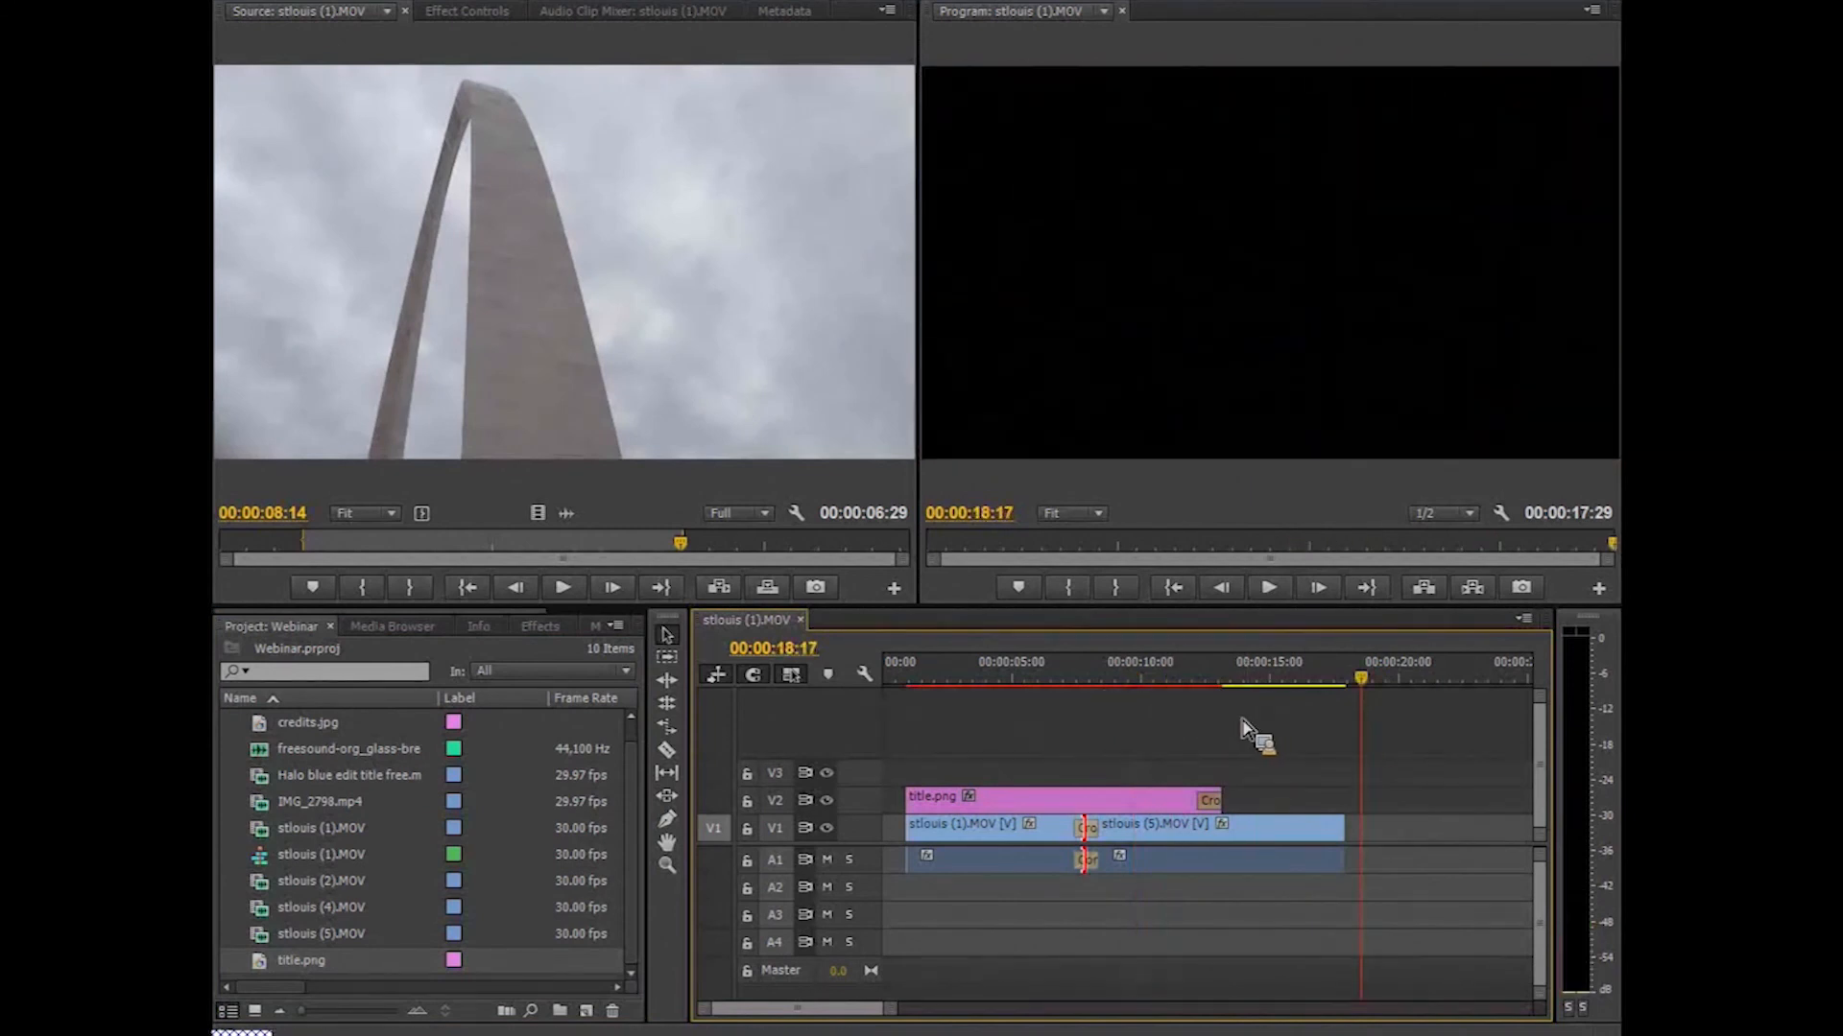
pyautogui.click(267, 728)
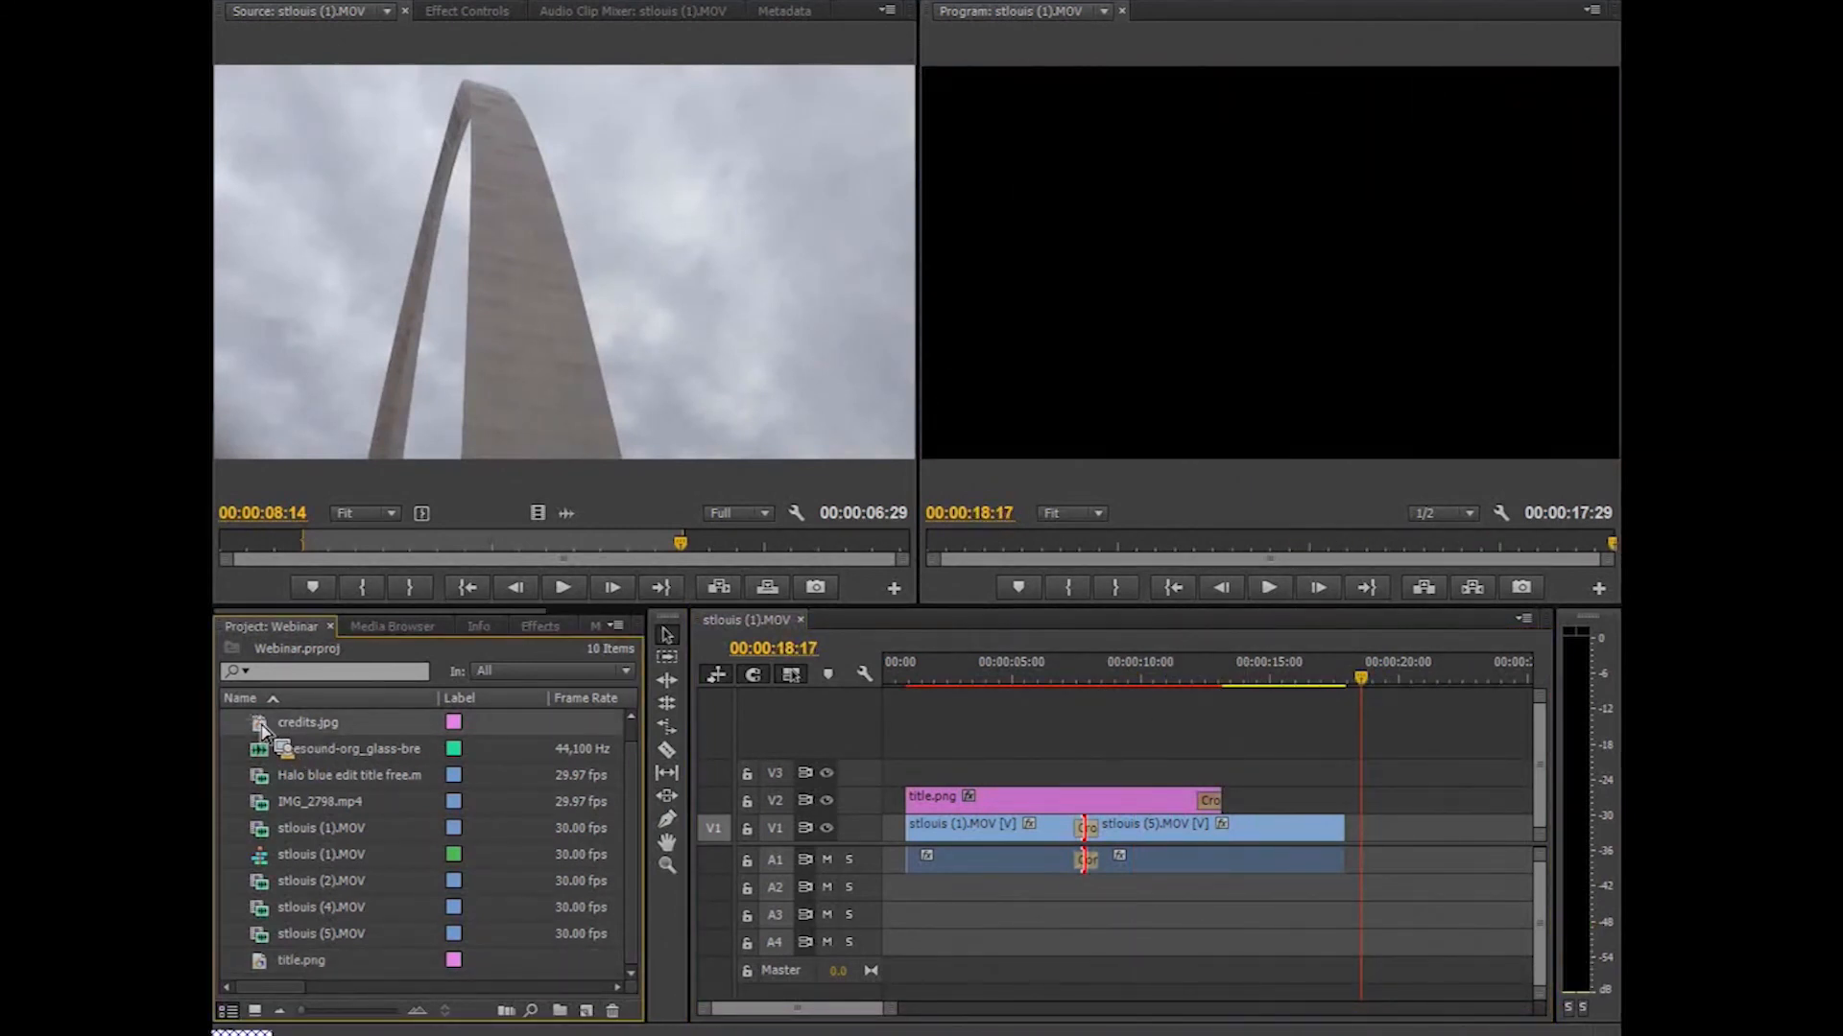
pyautogui.moveTo(264, 731); pyautogui.dragTo(1372, 831)
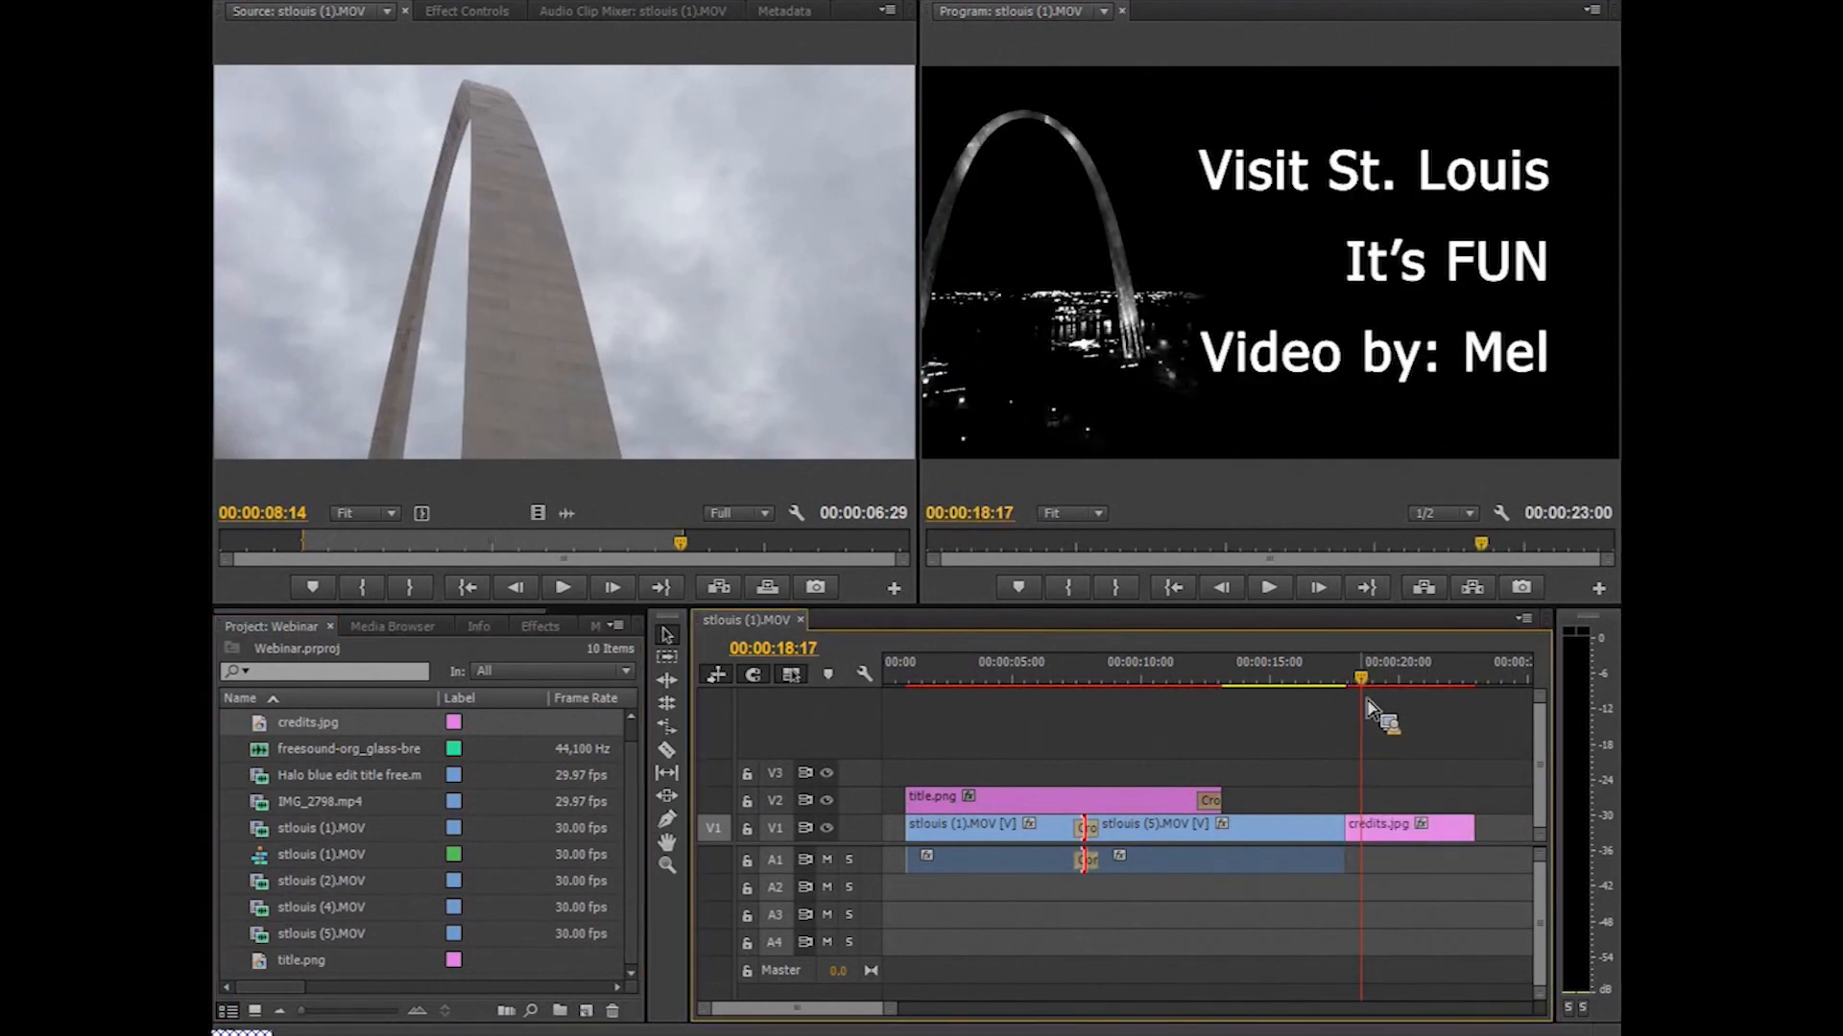
# - Move credits.jpg from V1 up to track V2, with its start aligned to the end of stlouis (5).MOV
pyautogui.moveTo(1368, 680); pyautogui.dragTo(1303, 707)
pyautogui.moveTo(1390, 840); pyautogui.dragTo(1451, 819)
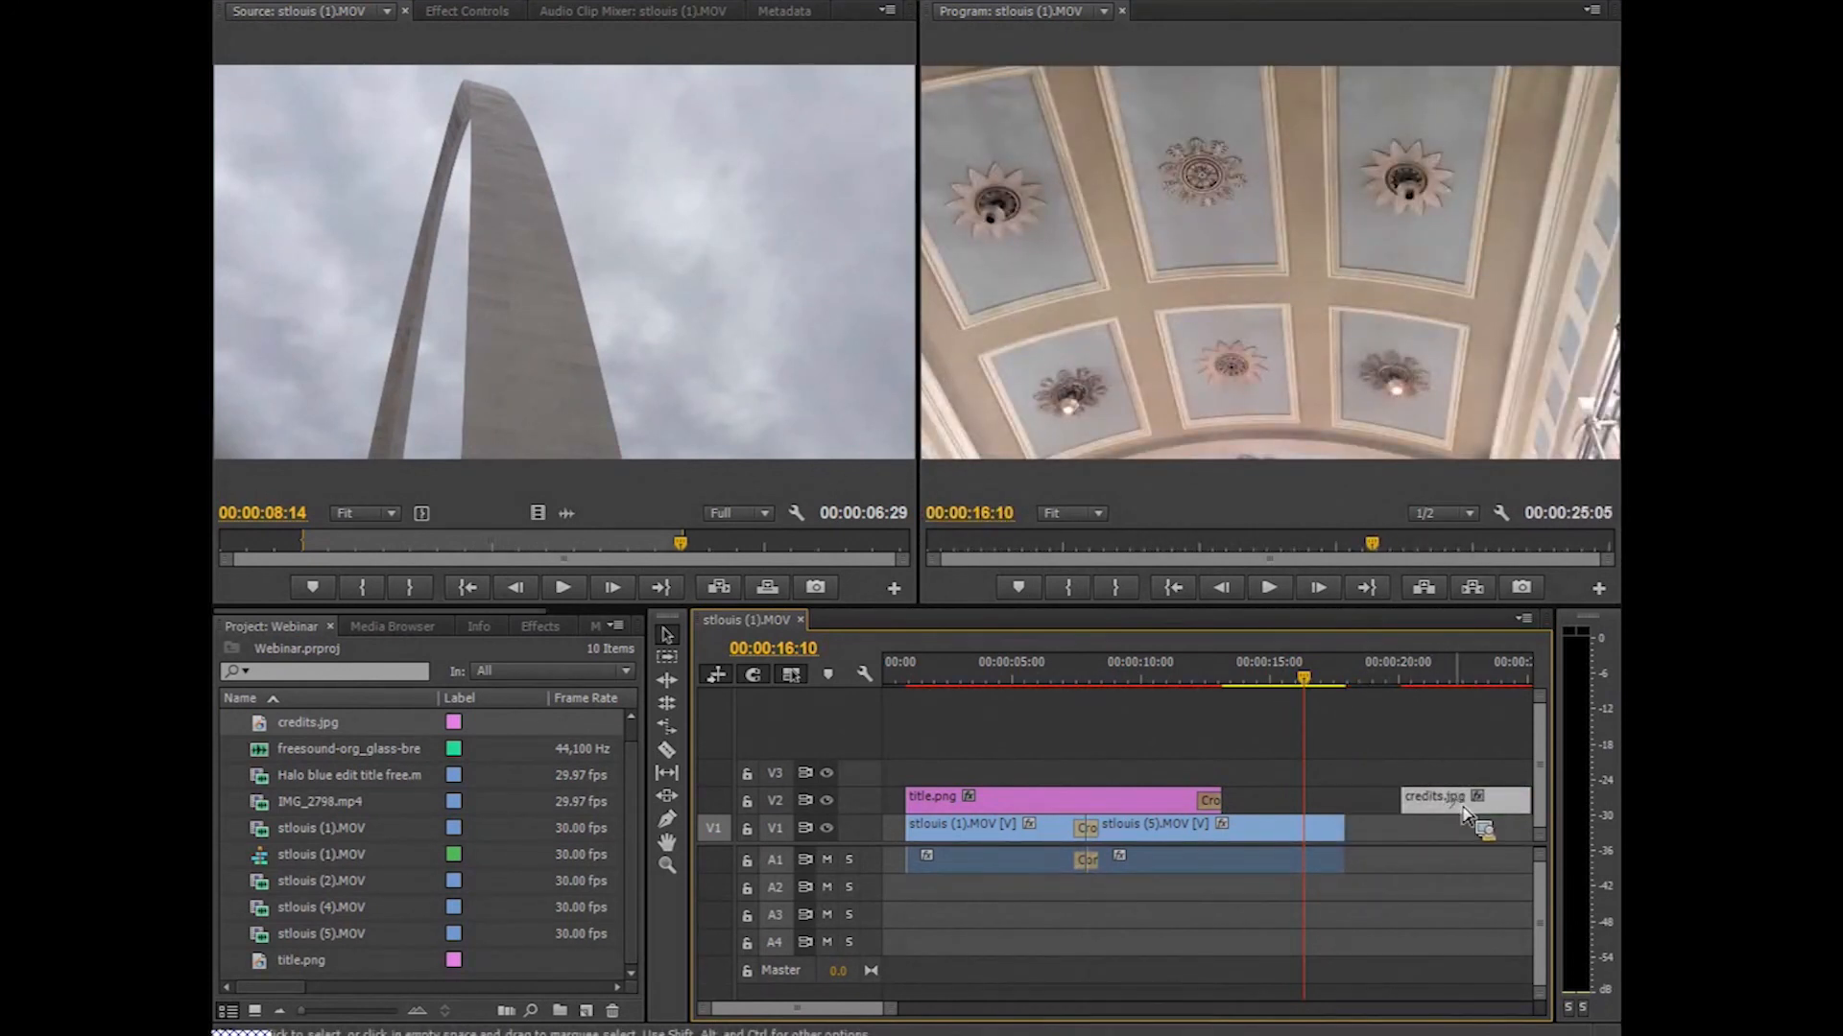
pyautogui.moveTo(1460, 815); pyautogui.dragTo(1420, 816)
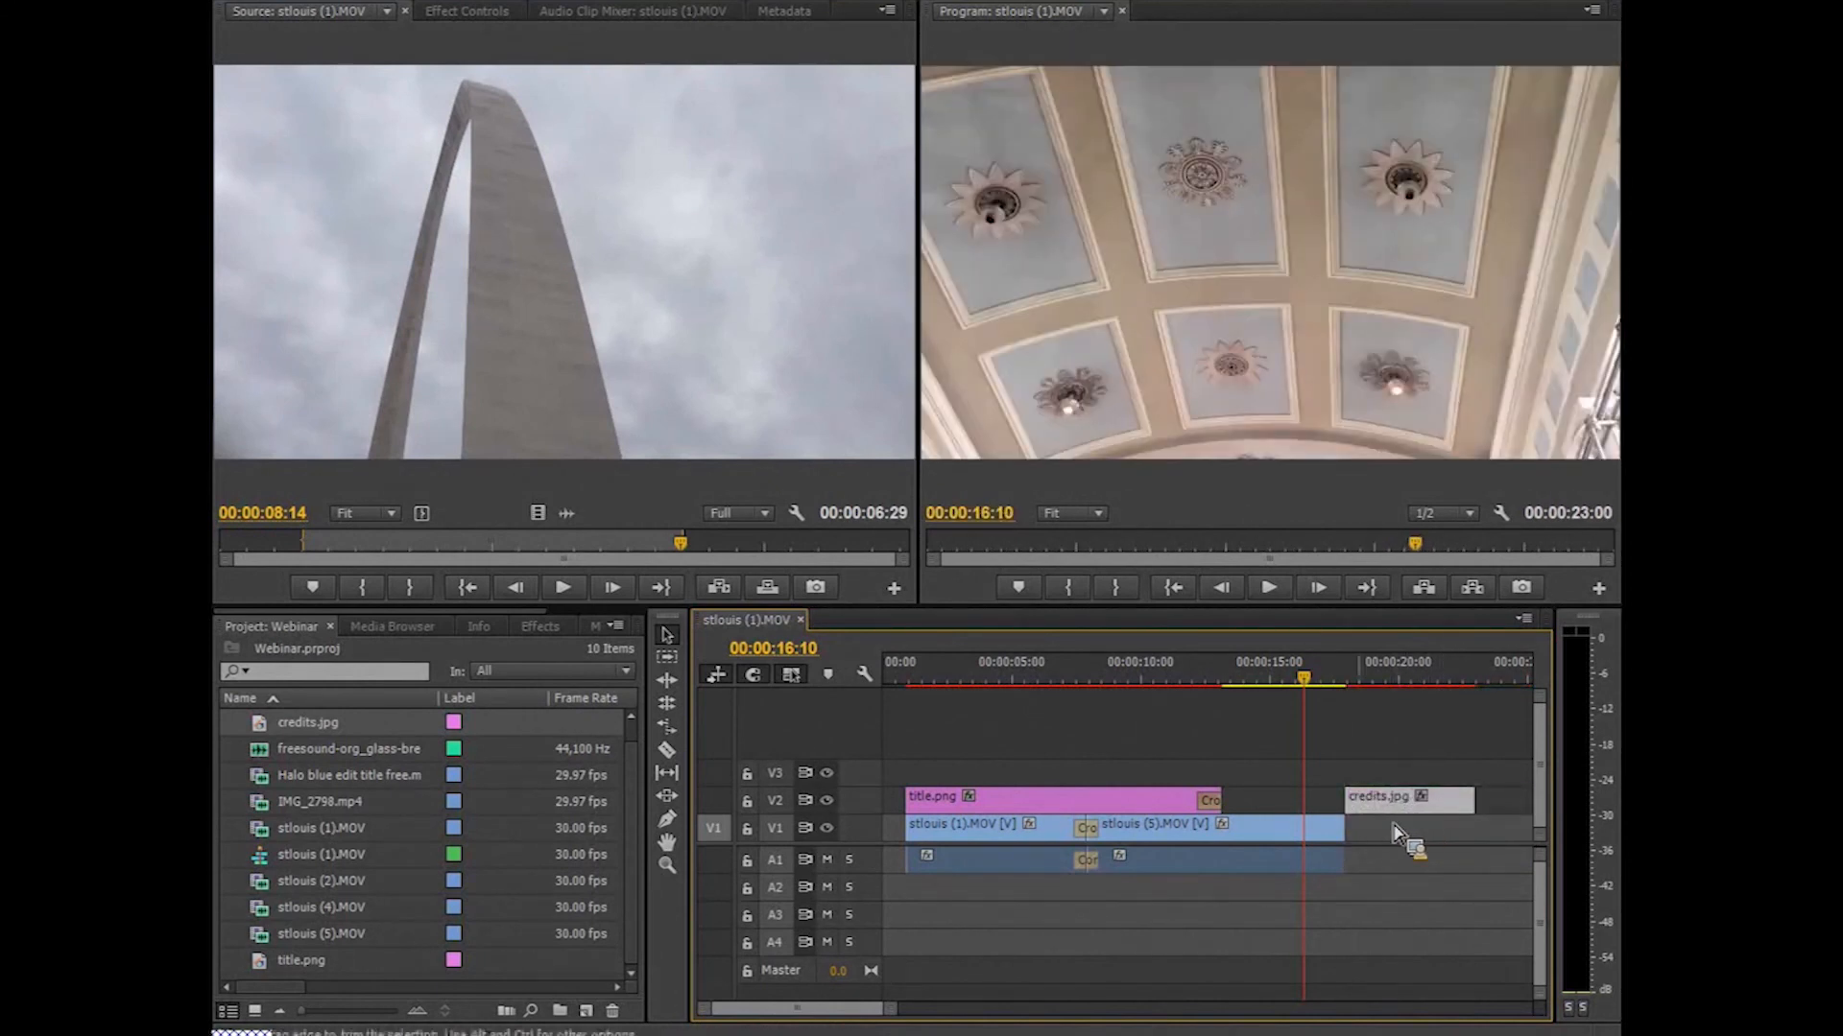
pyautogui.moveTo(1377, 816)
pyautogui.mouseDown()
pyautogui.moveTo(1428, 821)
pyautogui.moveTo(1397, 818)
pyautogui.mouseUp()
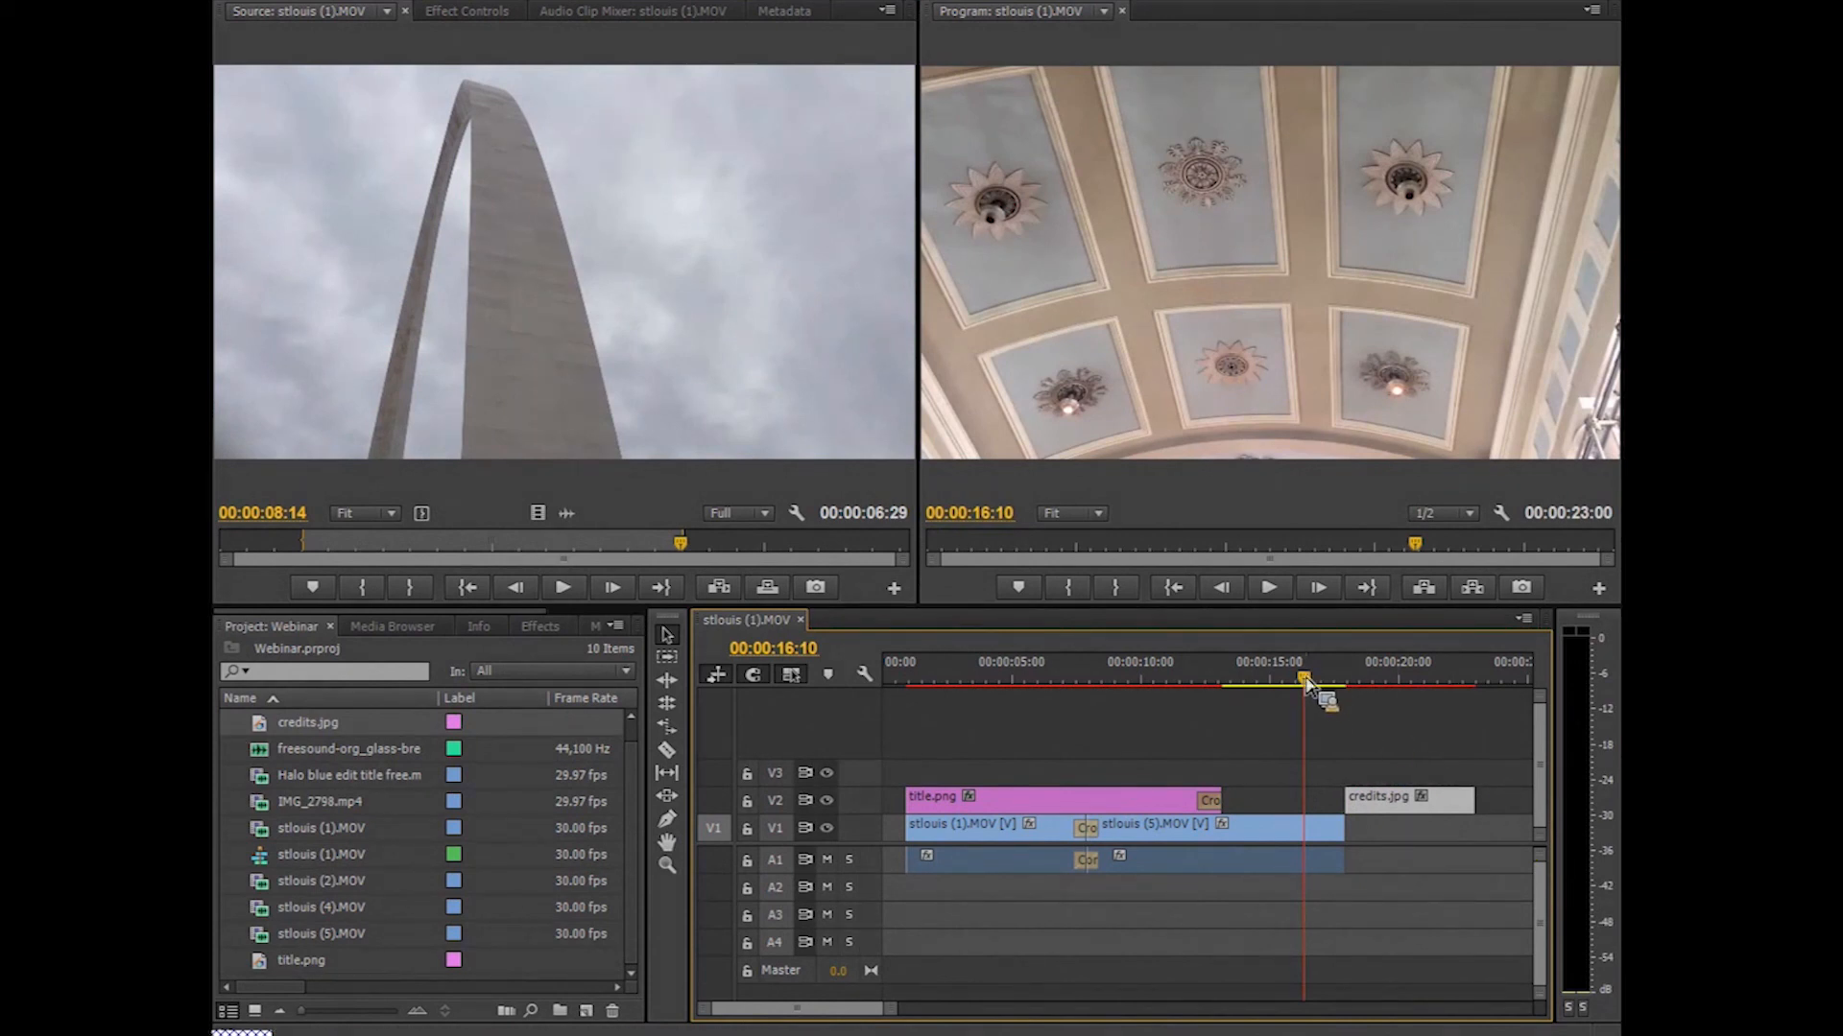
# - Play the change from stlouis (5).MOV to credits.jpg, and return the playhead to 00:00:19:04 within the credits
pyautogui.moveTo(1305, 682); pyautogui.dragTo(1324, 685)
pyautogui.click(1267, 589)
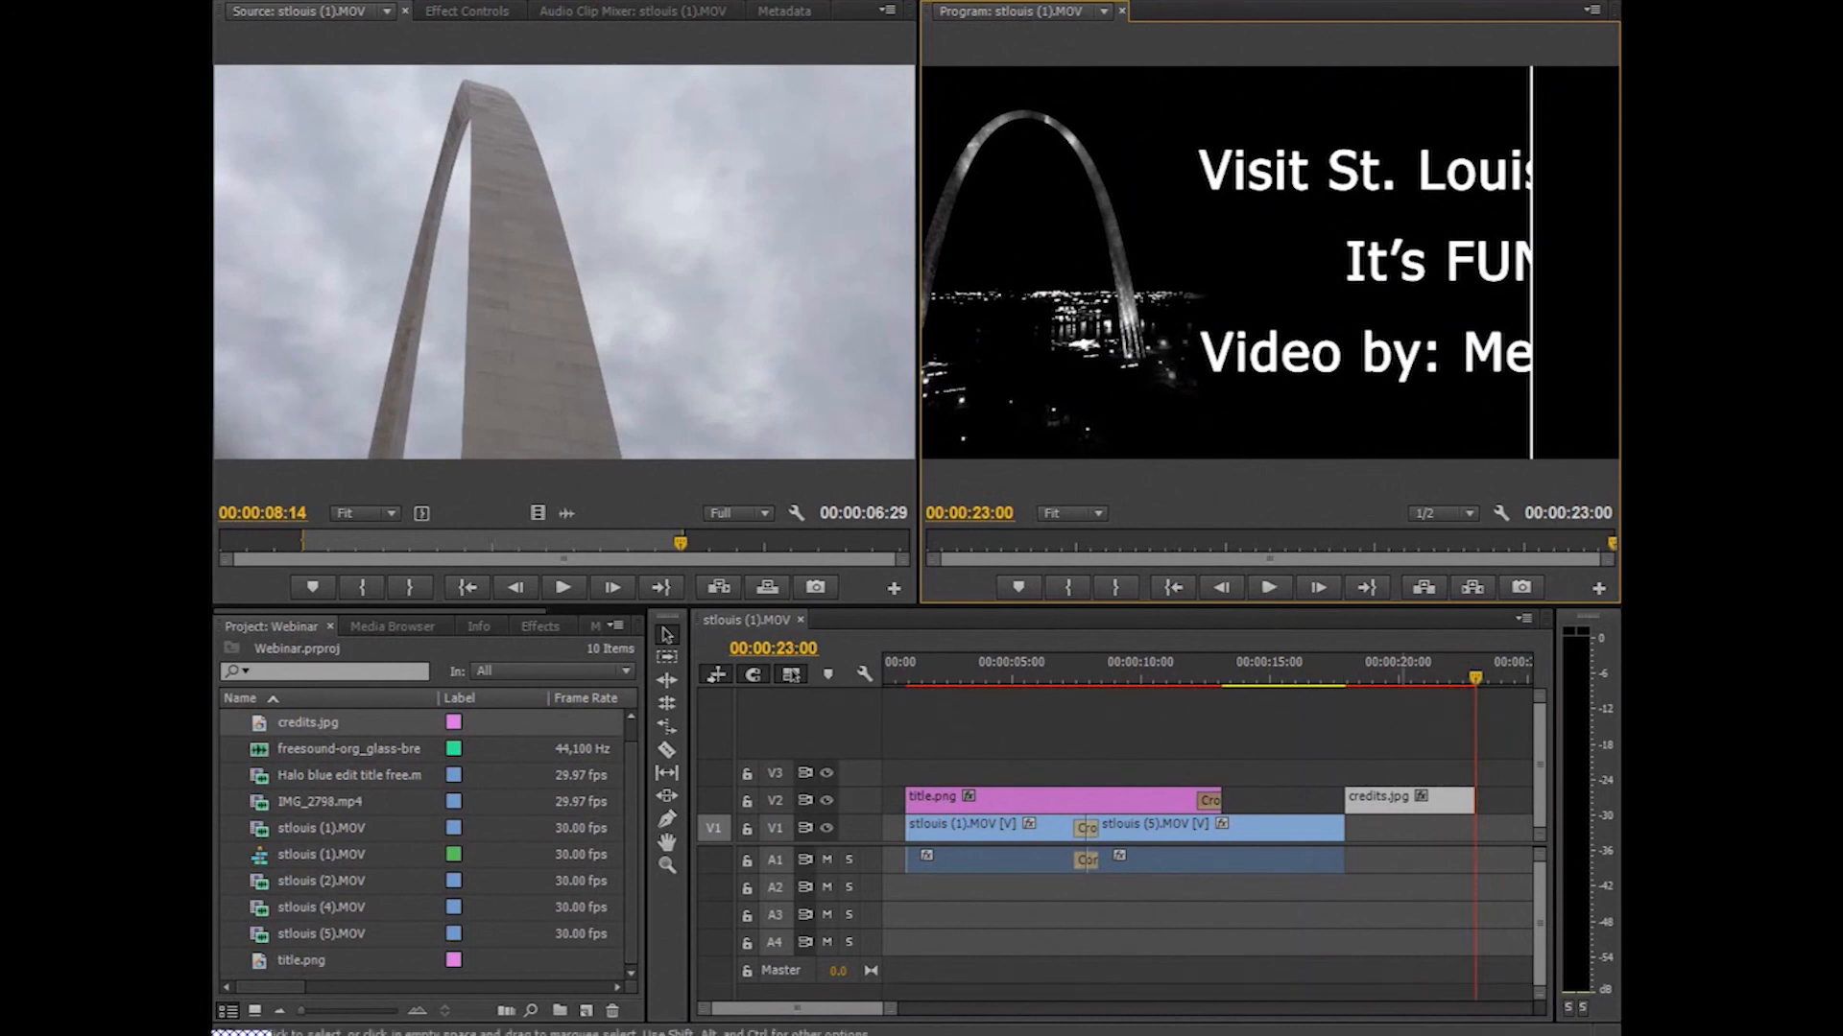
pyautogui.moveTo(1495, 678); pyautogui.dragTo(1387, 706)
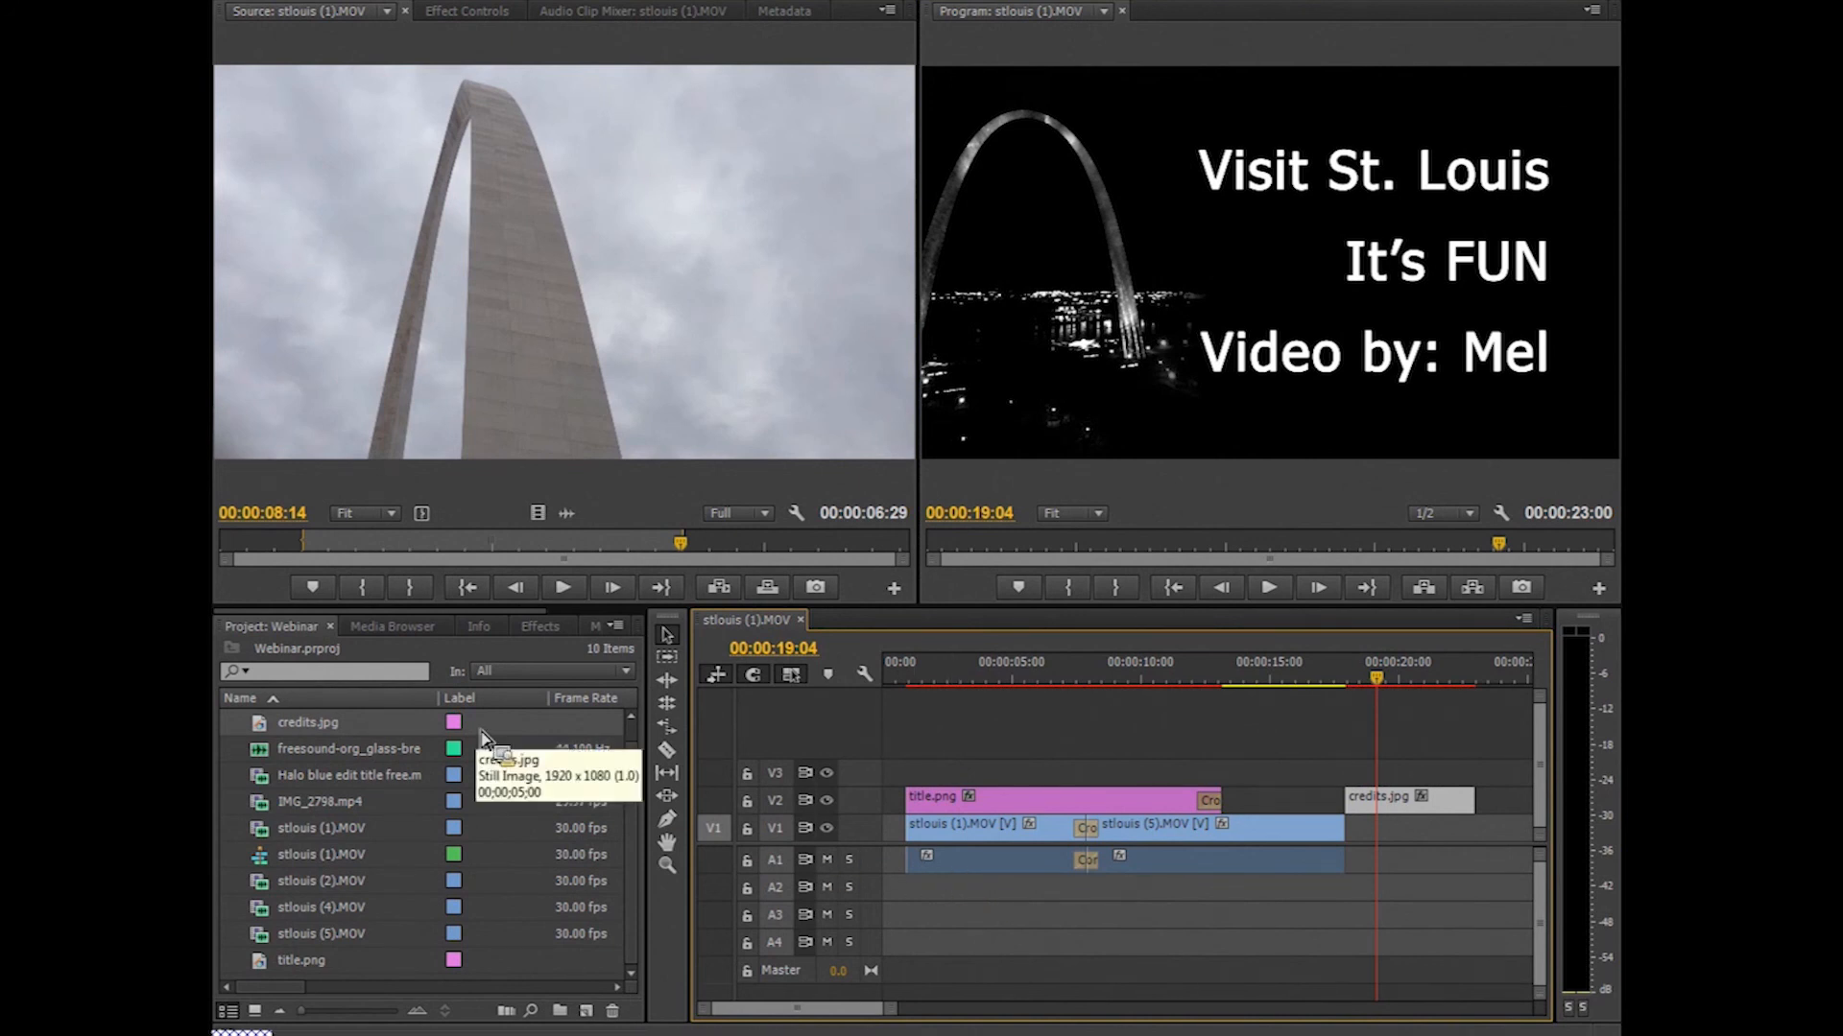
# - Check the clip information for credits.jpg, and open the effects library
pyautogui.moveTo(483, 739); pyautogui.dragTo(389, 617)
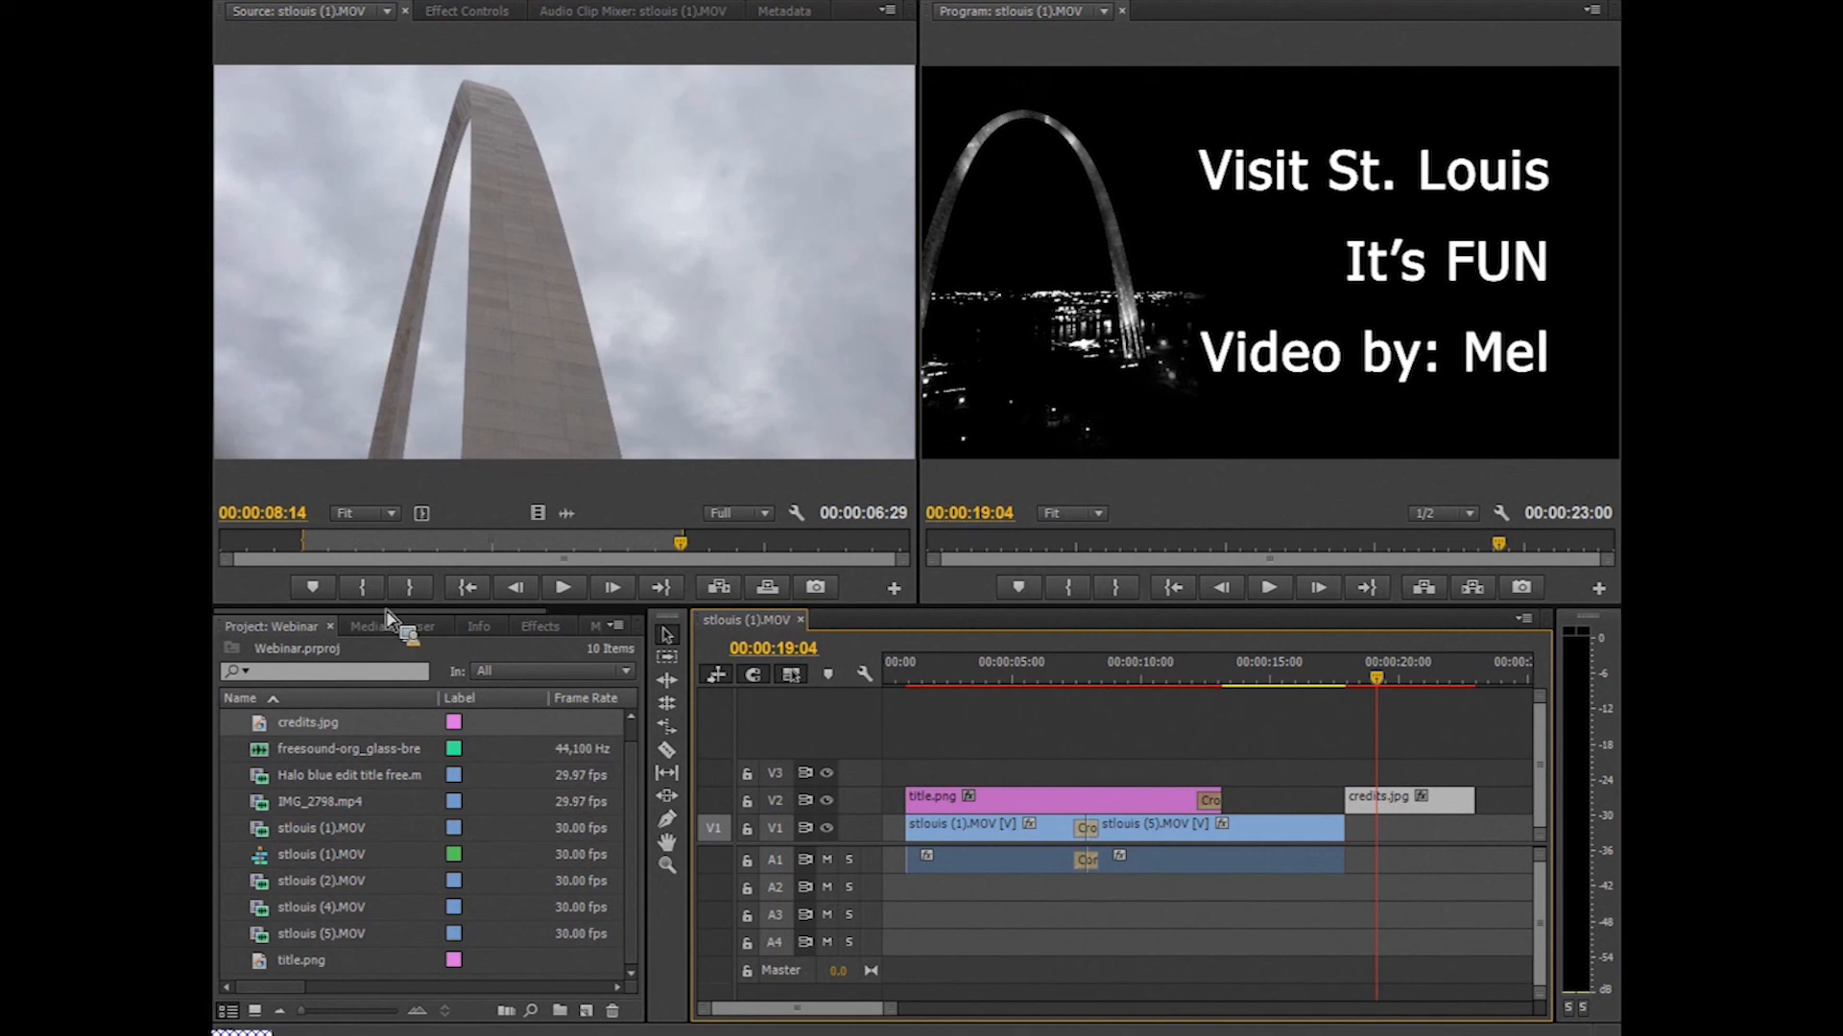
pyautogui.moveTo(389, 617); pyautogui.dragTo(407, 591)
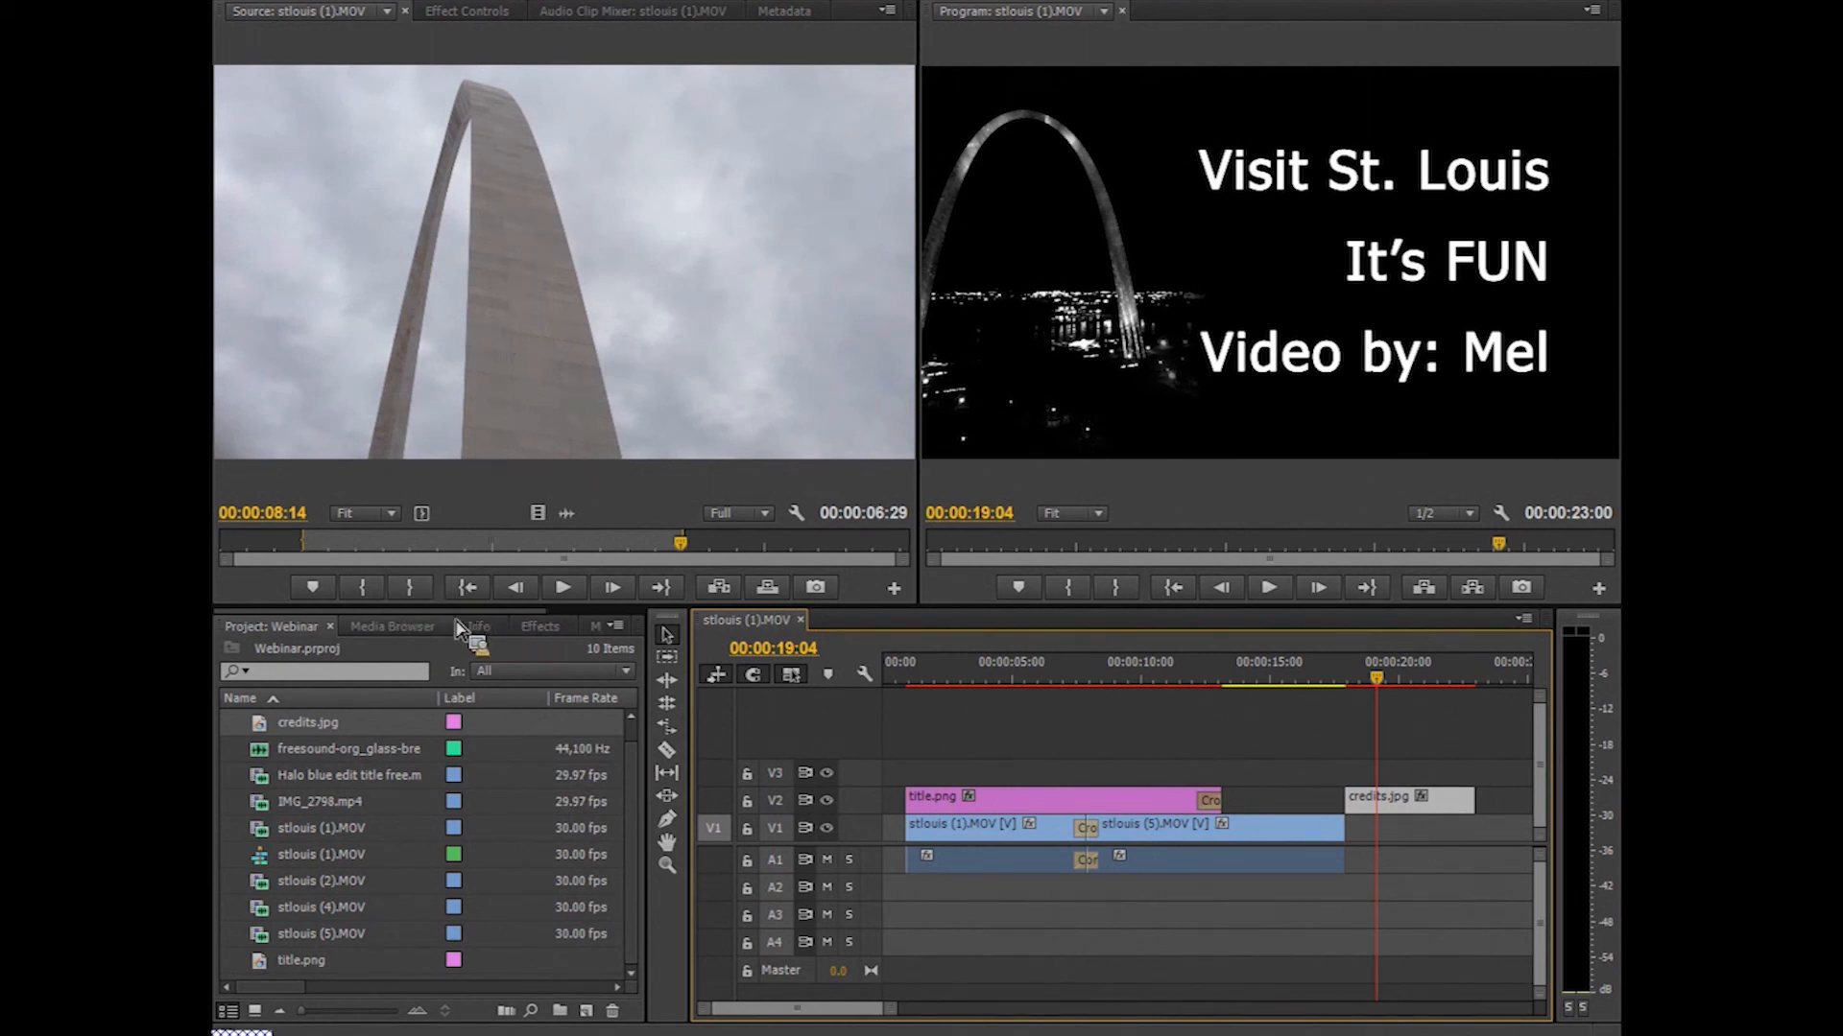
pyautogui.moveTo(459, 629); pyautogui.dragTo(516, 641)
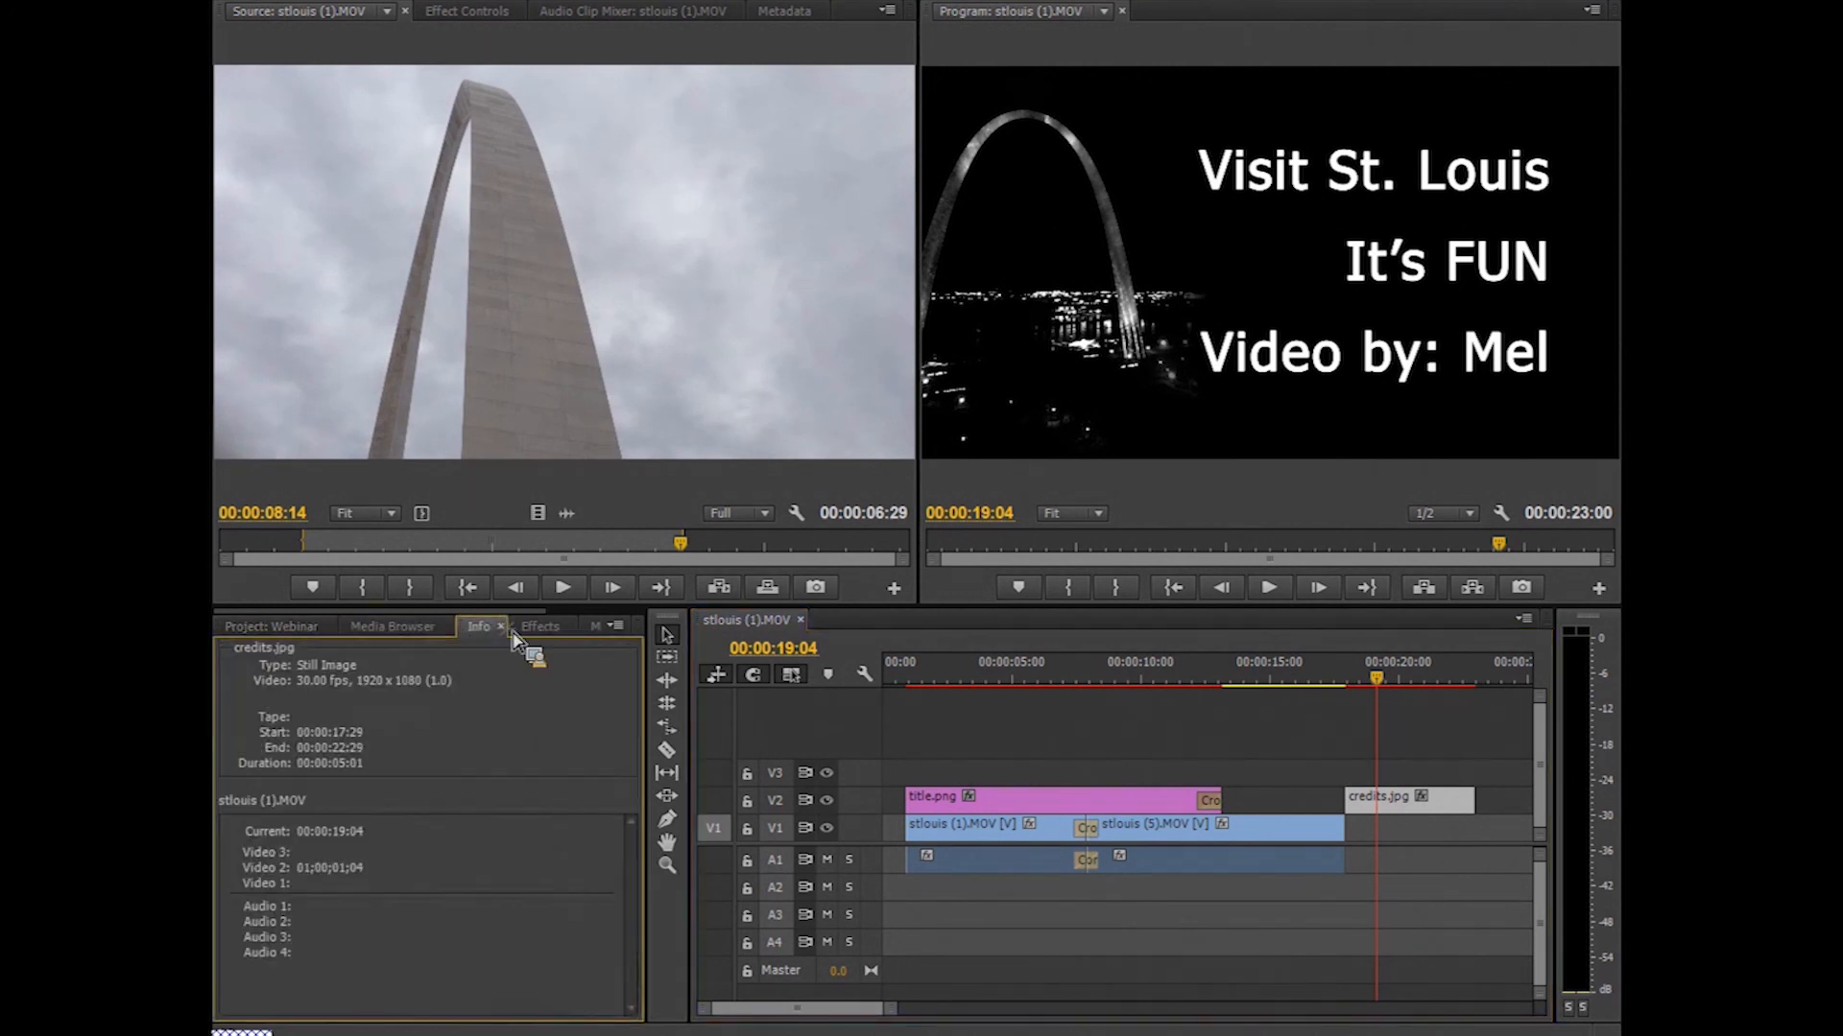
pyautogui.click(541, 629)
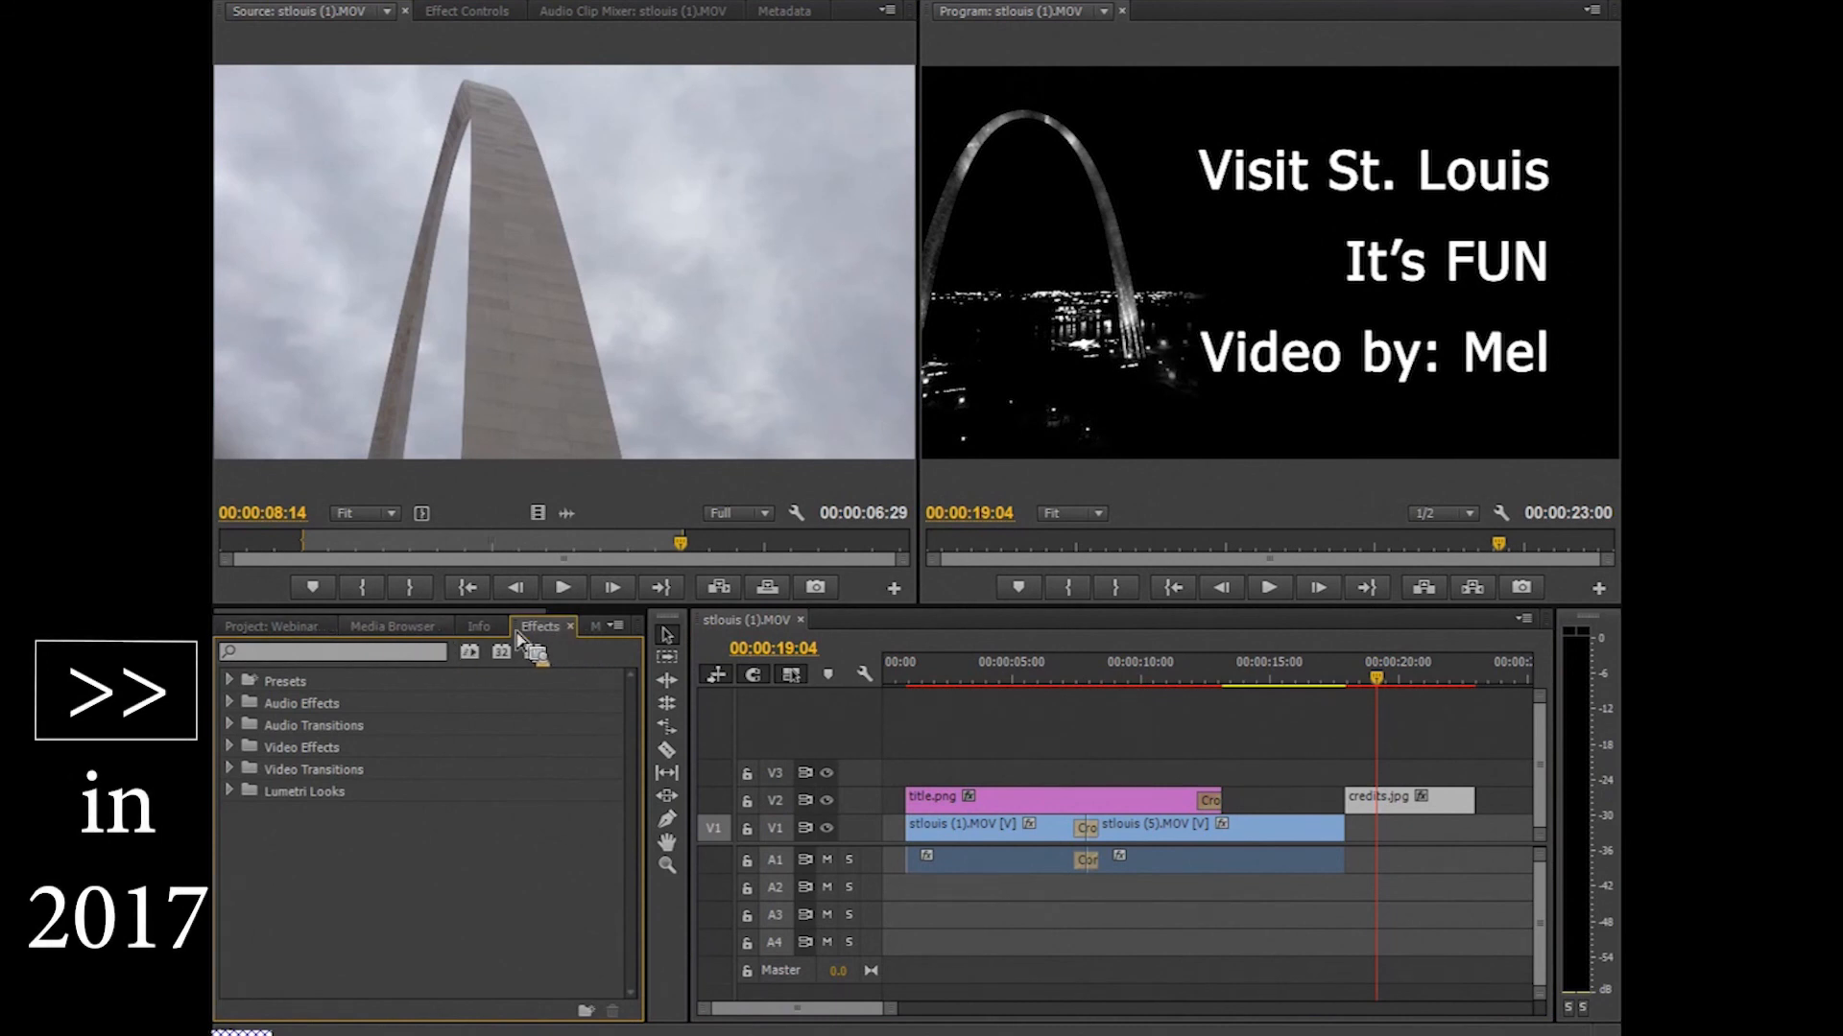
pyautogui.moveTo(477, 611)
pyautogui.mouseDown()
pyautogui.moveTo(521, 615)
pyautogui.moveTo(449, 616)
pyautogui.moveTo(589, 629)
pyautogui.moveTo(484, 636)
pyautogui.mouseUp()
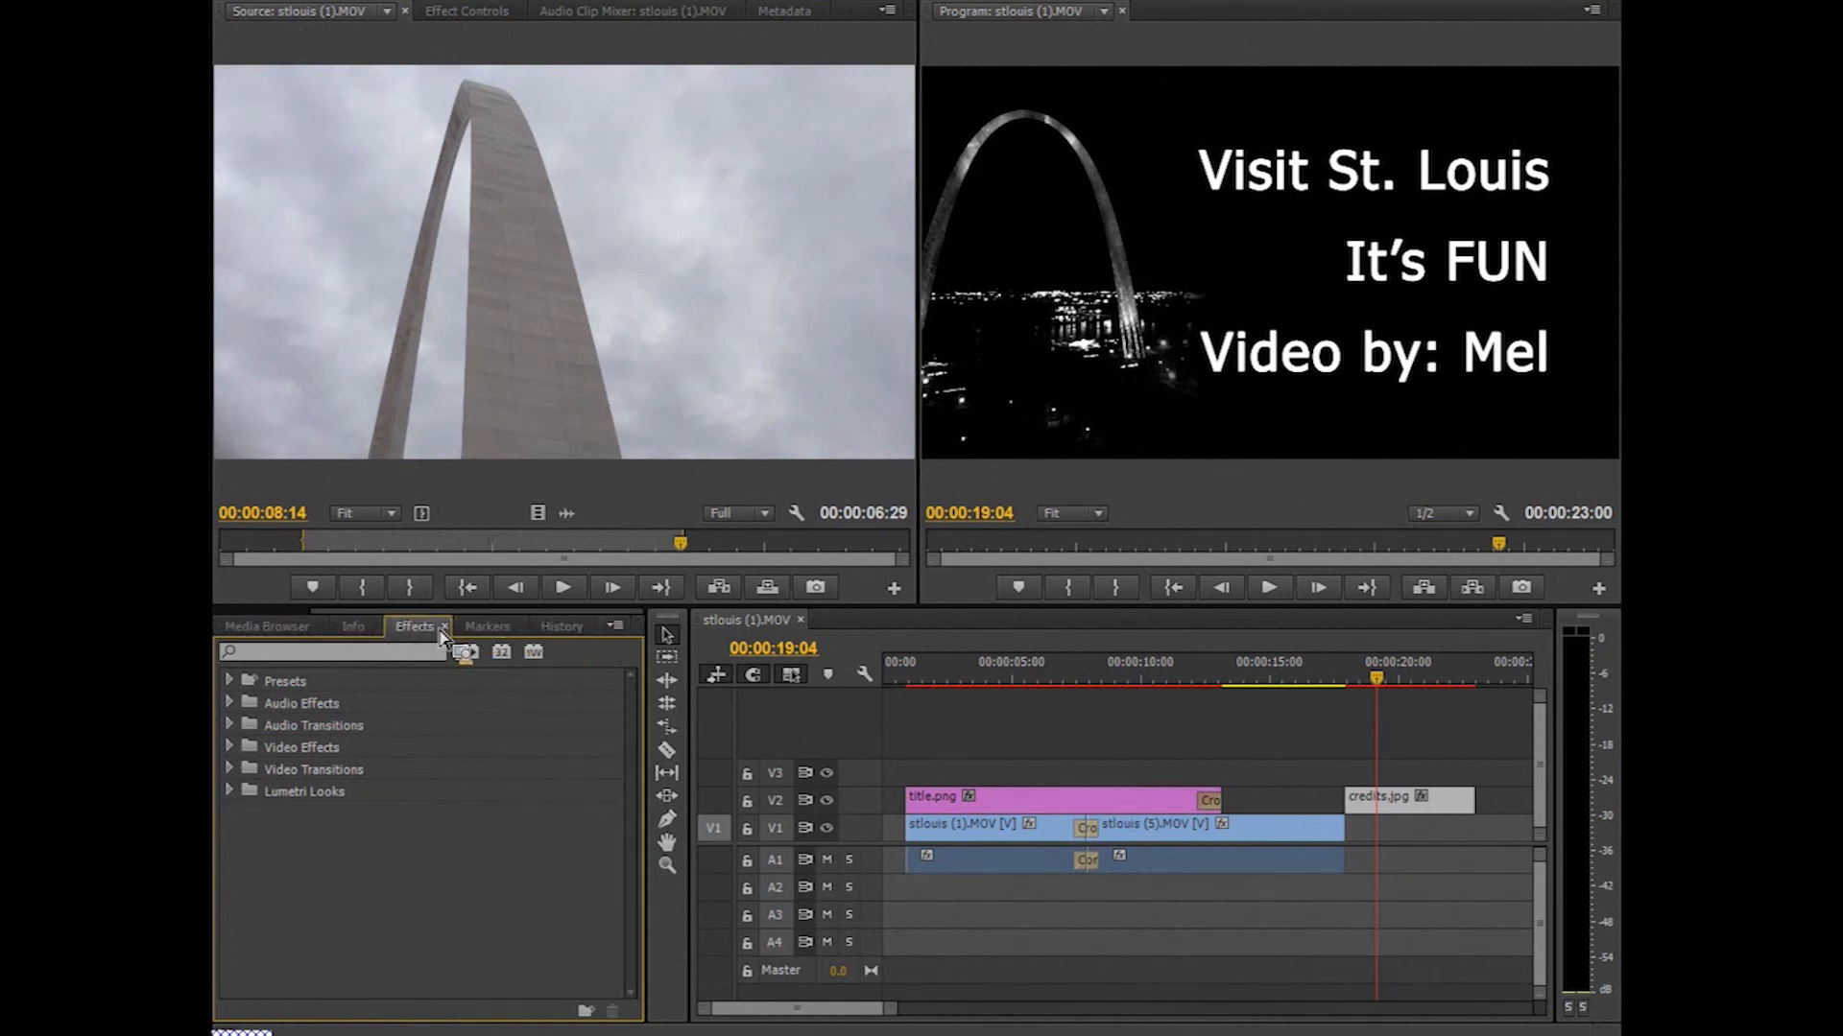
# - Apply the Dip to Black dissolve to the end of stlouis (5).MOV and to the end of credits.jpg
pyautogui.click(230, 771)
pyautogui.moveTo(238, 779); pyautogui.dragTo(248, 893)
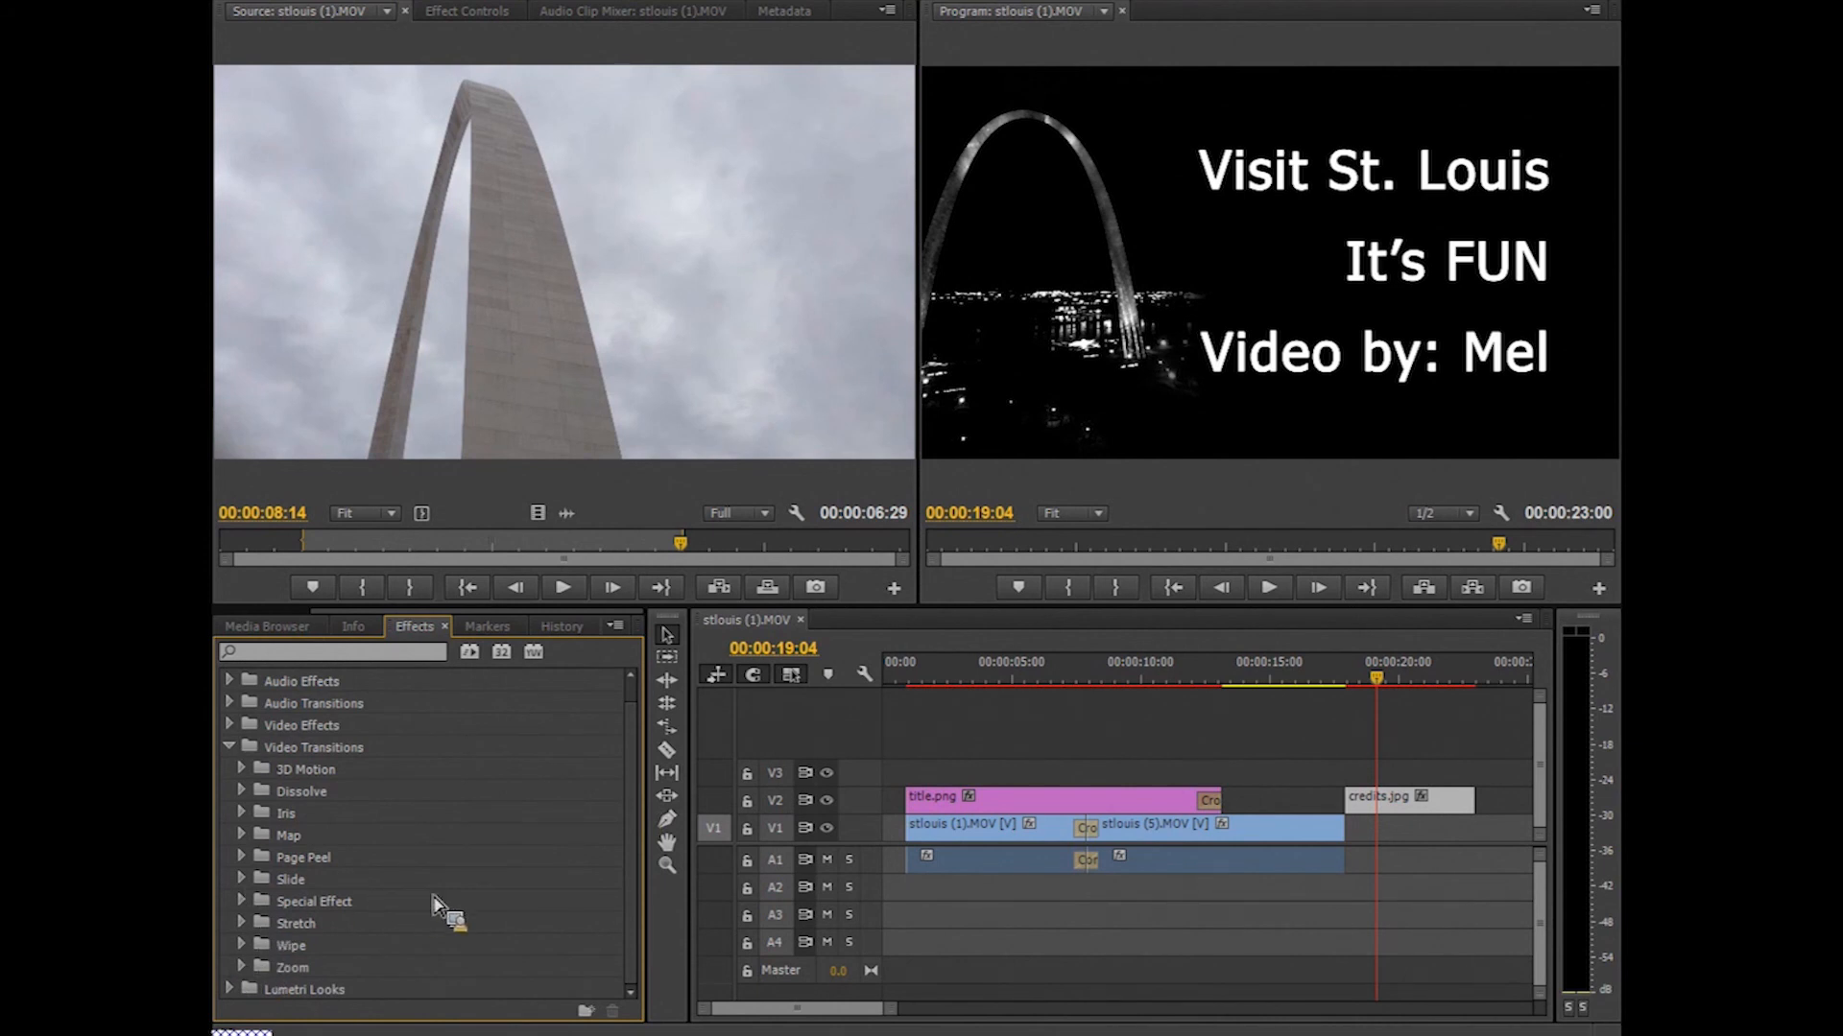
pyautogui.moveTo(433, 905); pyautogui.dragTo(245, 804)
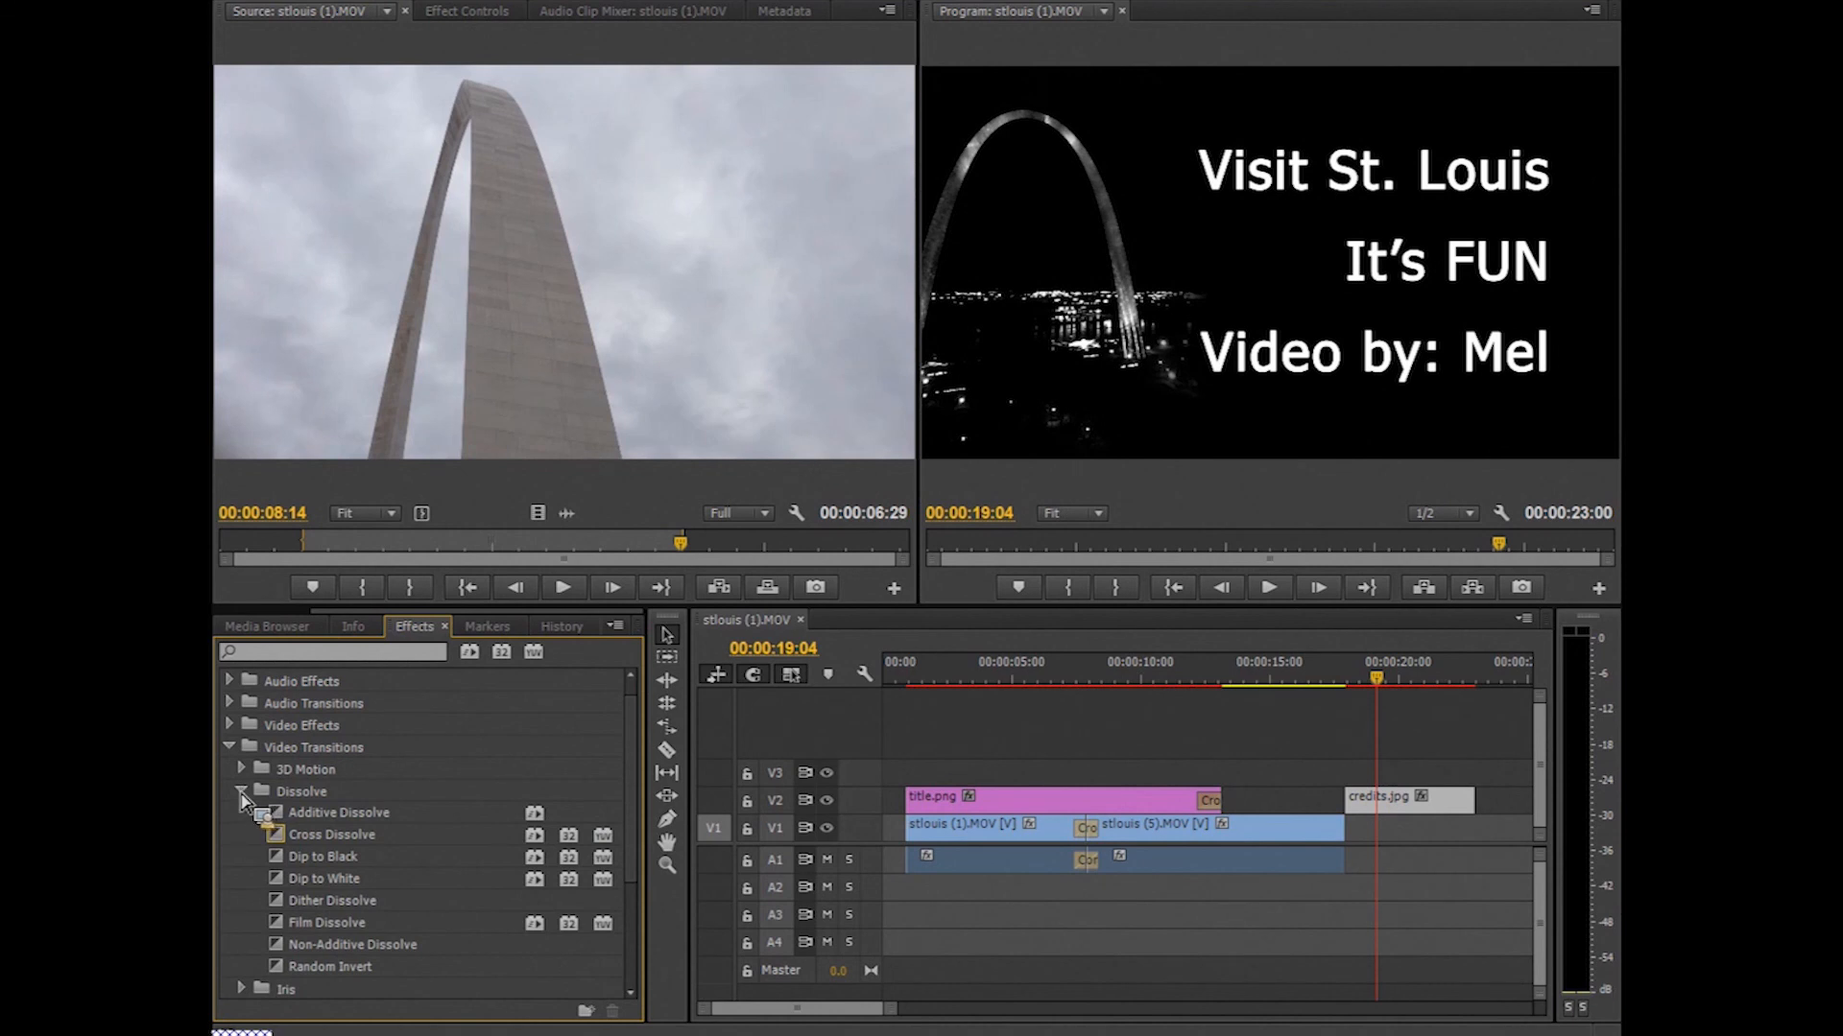
pyautogui.moveTo(633, 754); pyautogui.dragTo(634, 803)
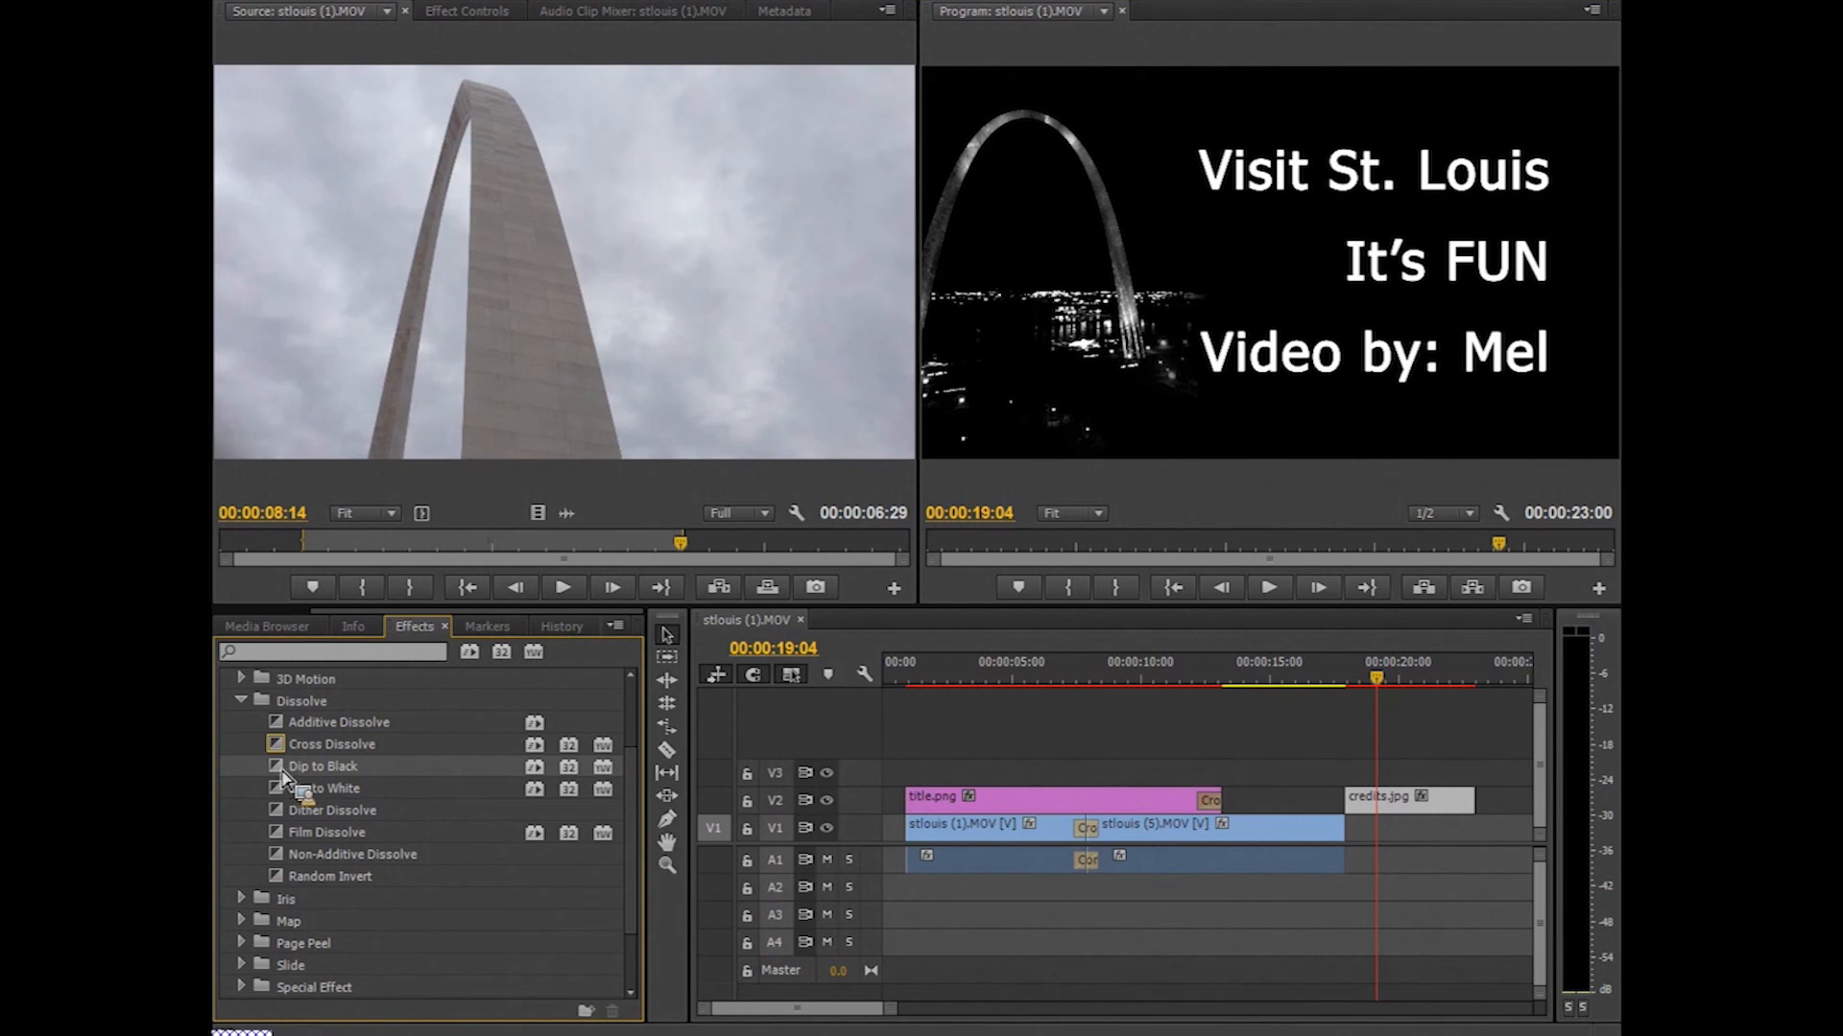
pyautogui.moveTo(291, 774); pyautogui.dragTo(1343, 844)
pyautogui.moveTo(283, 777); pyautogui.dragTo(1449, 821)
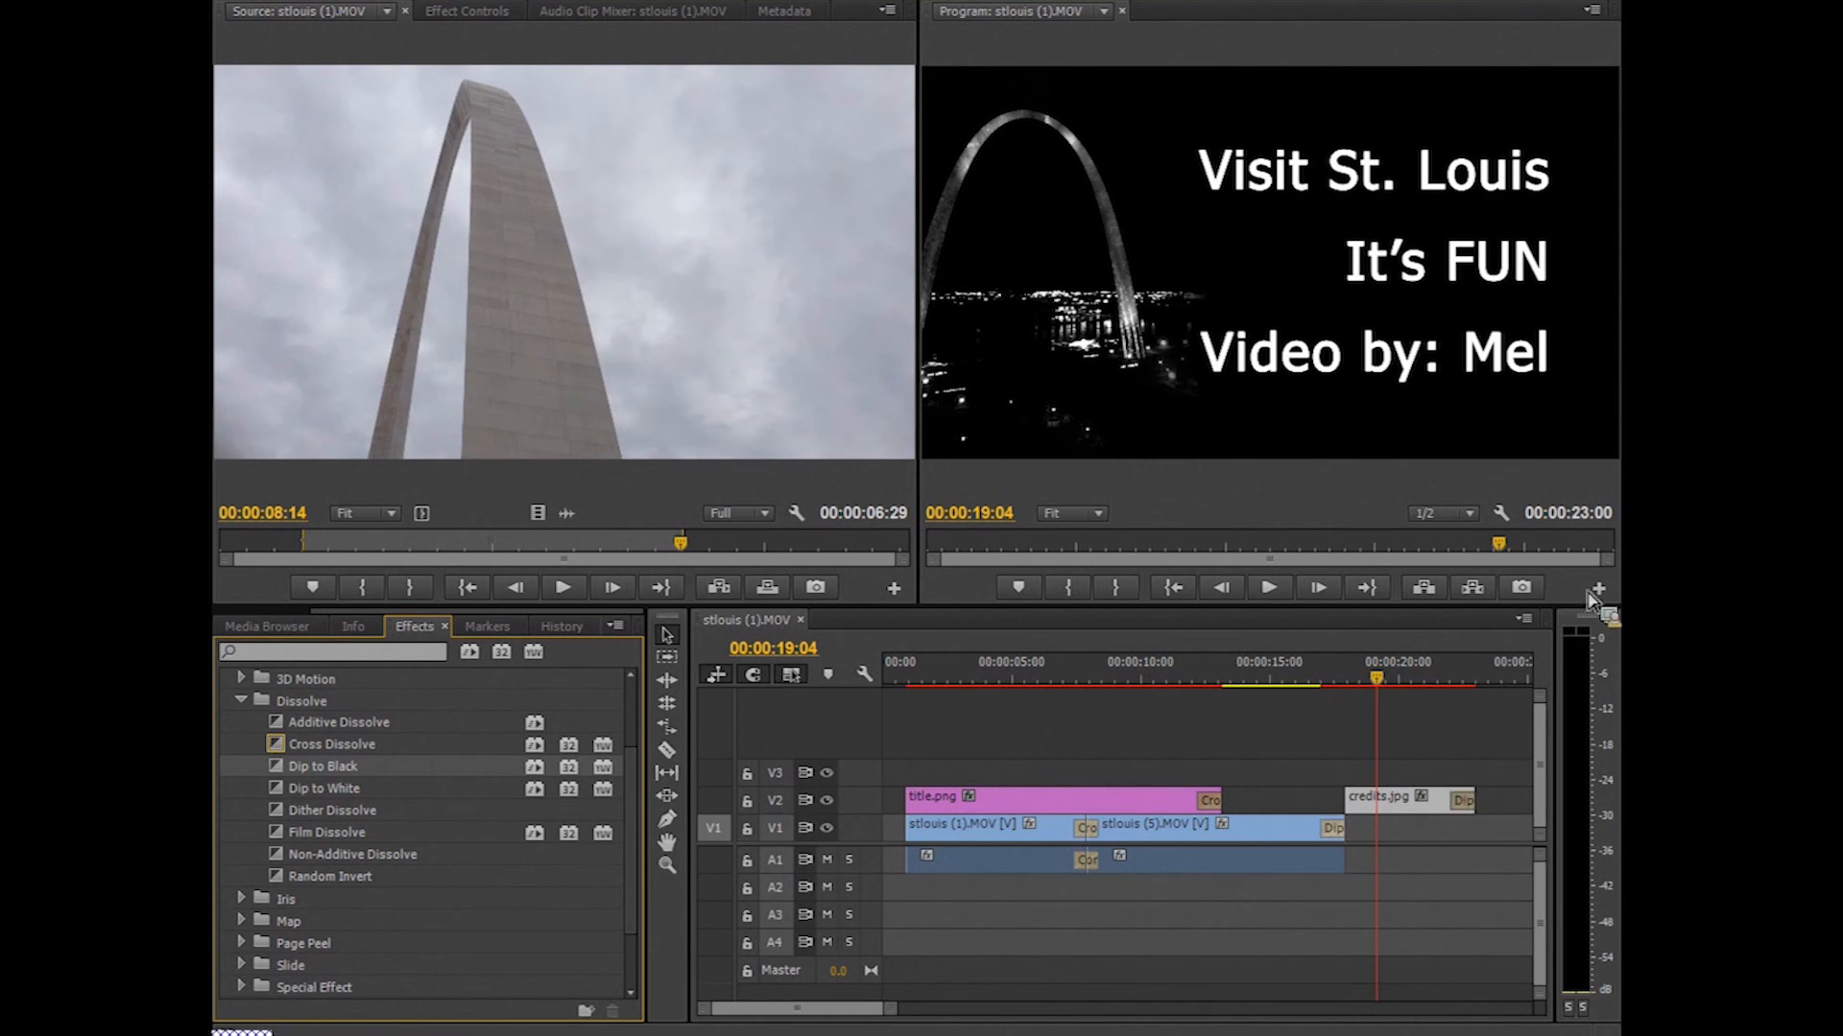
# - Play the assembled sequence from near its beginning, at 00:00:01:01
pyautogui.click(1404, 687)
pyautogui.moveTo(1376, 678); pyautogui.dragTo(910, 684)
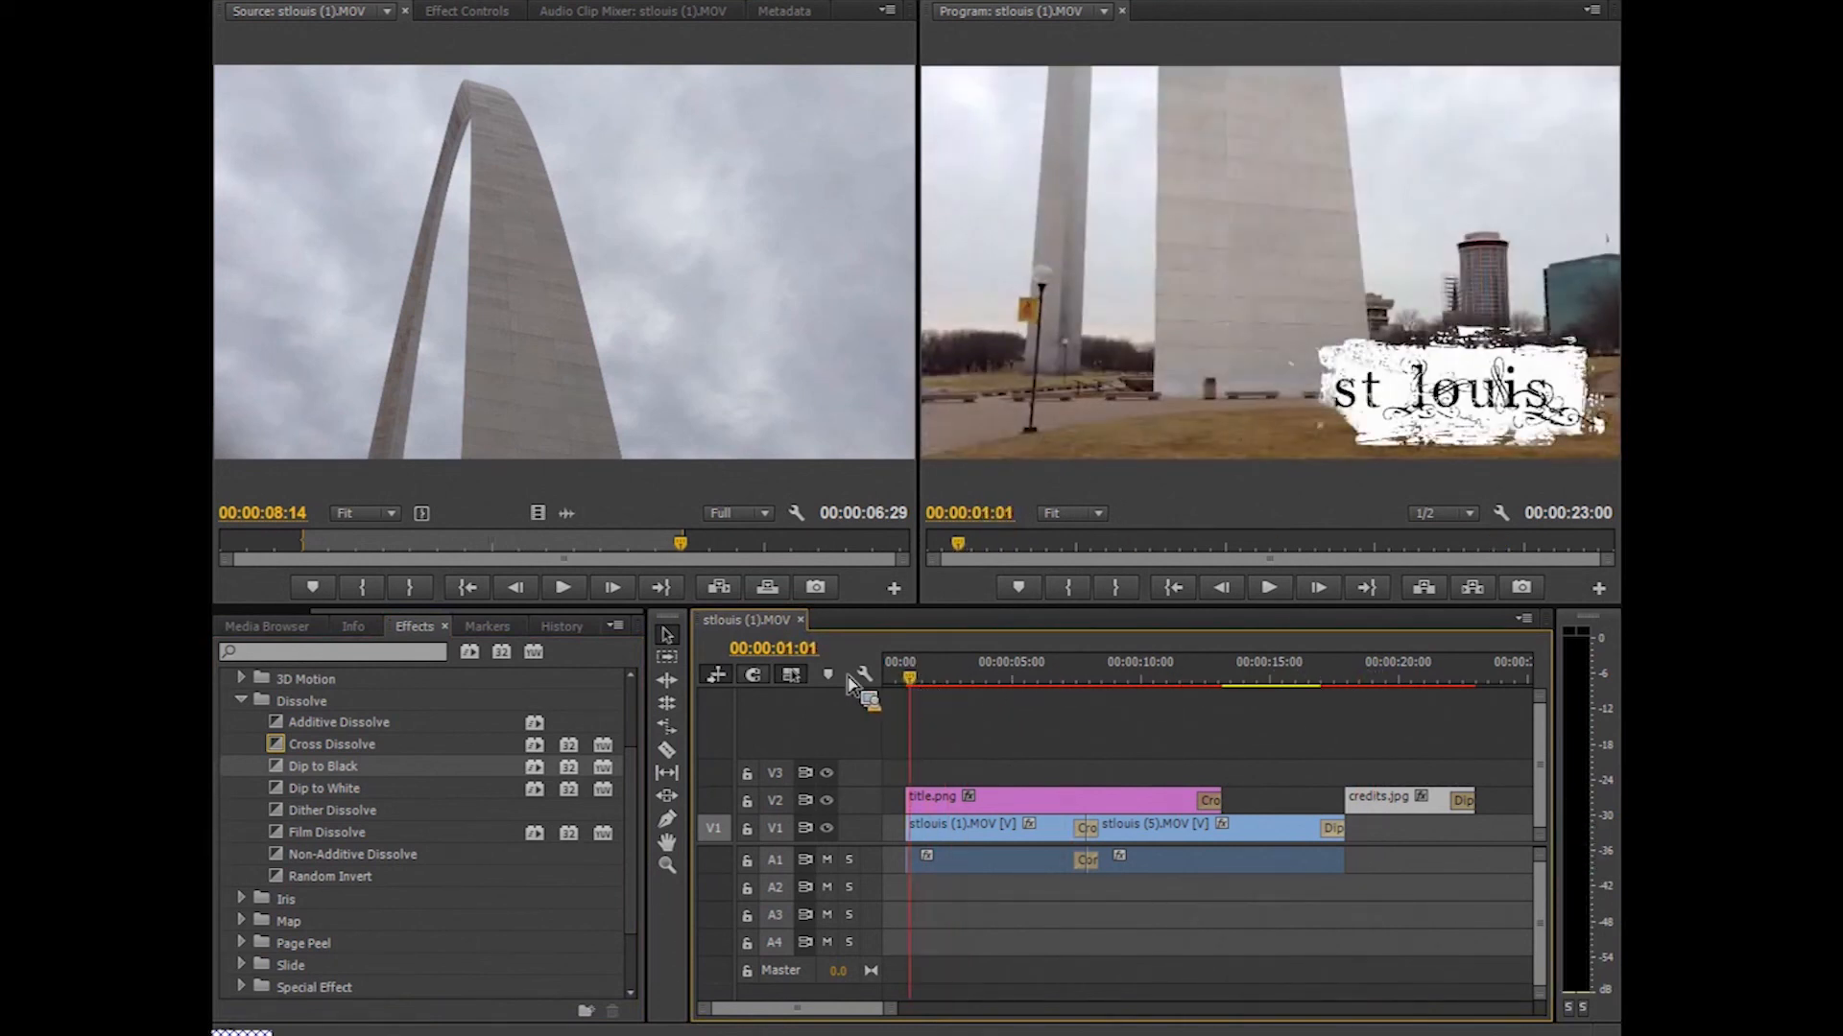
pyautogui.click(1279, 596)
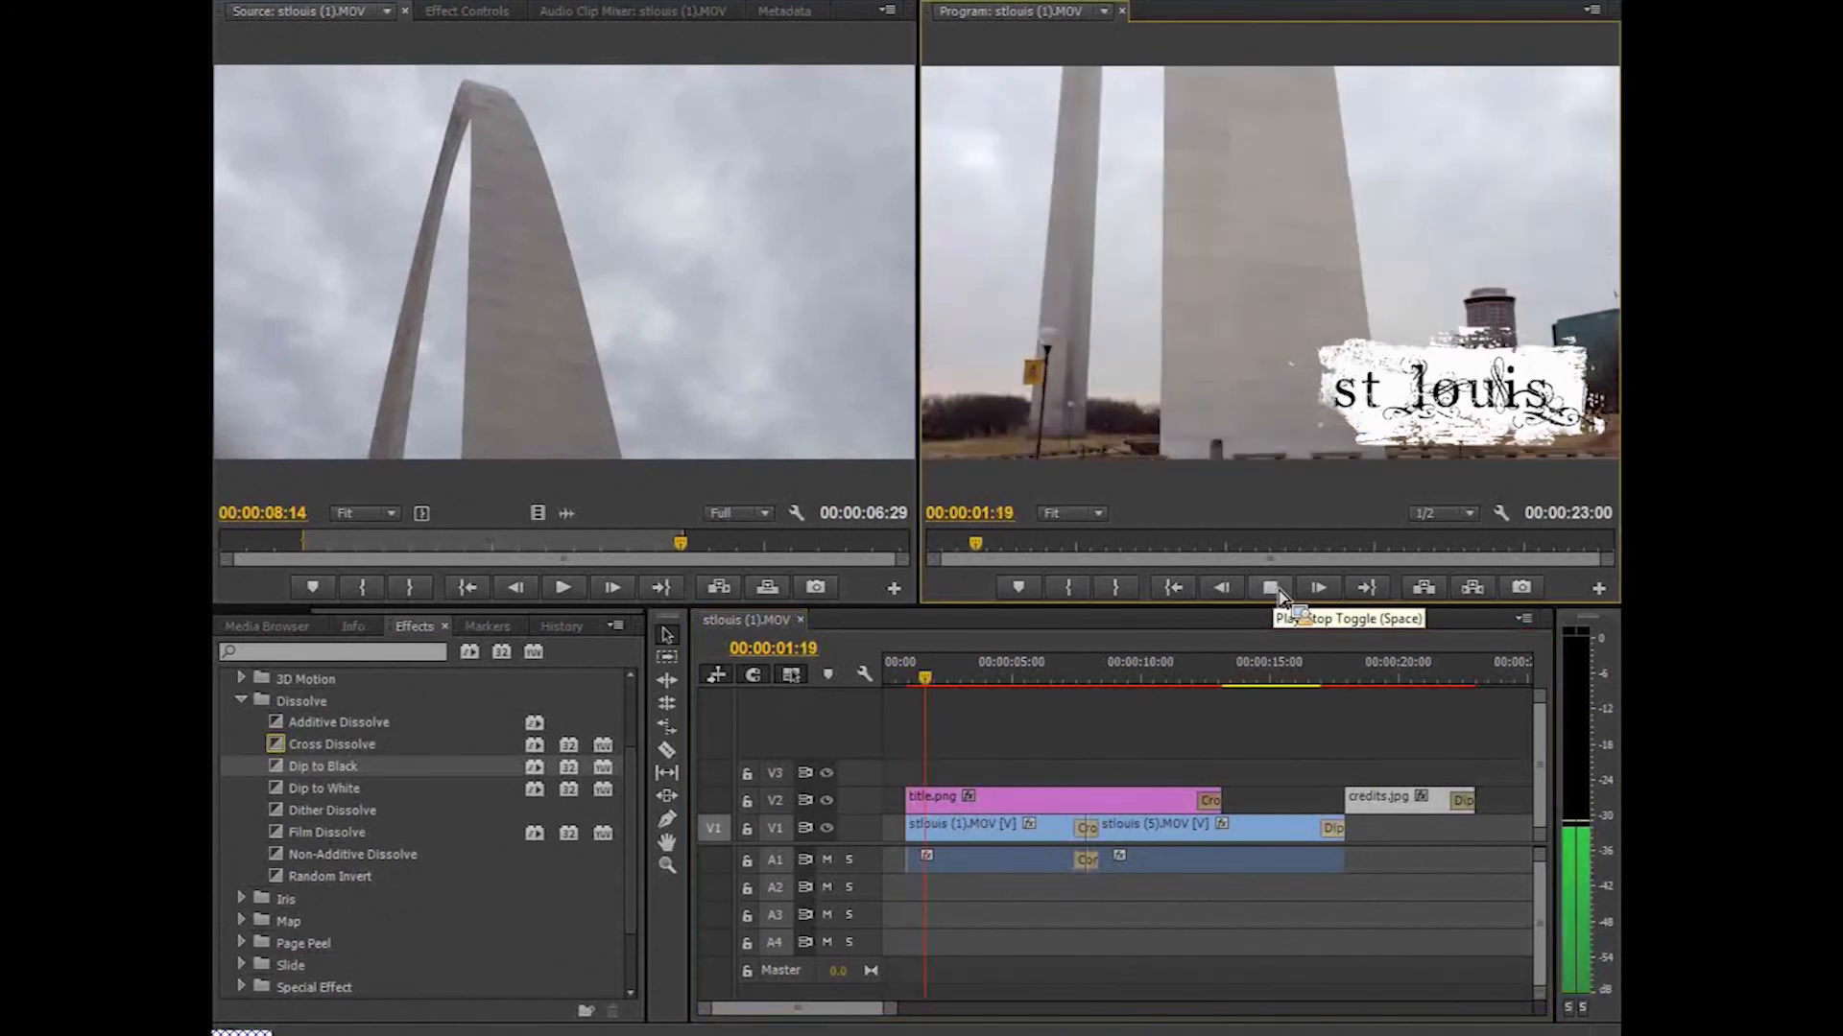